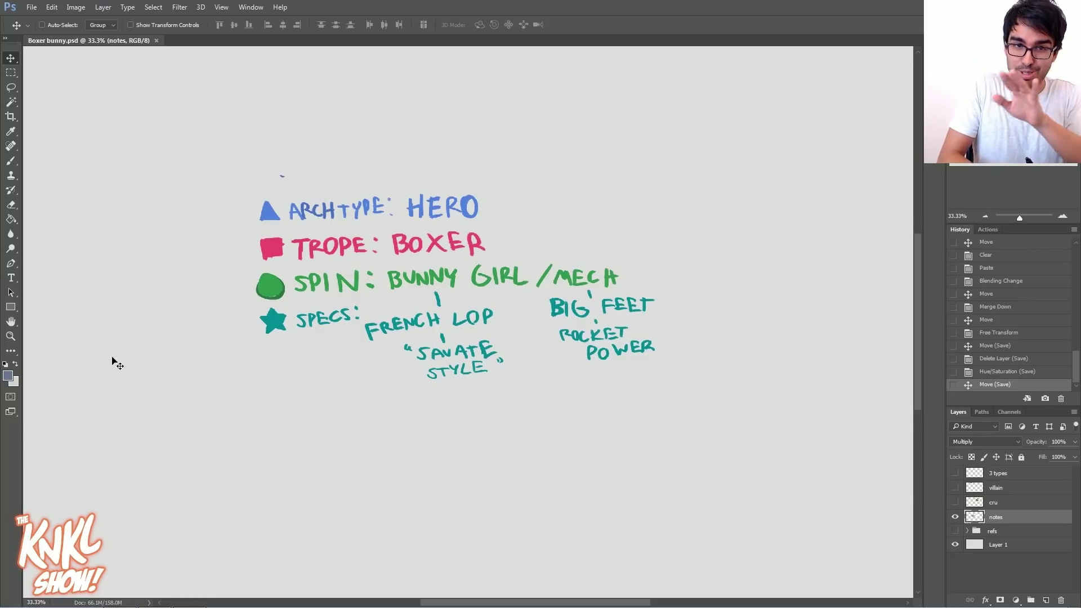
Step: Set the foreground colour to bright red and add a new layer above the notes layer for brush annotations
left_click(1061, 217)
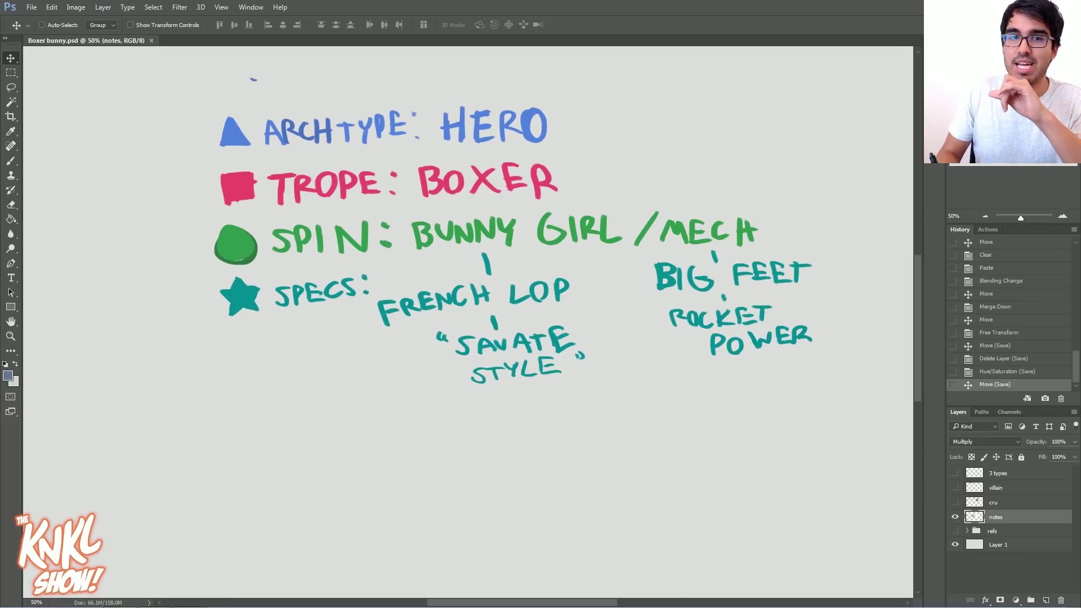
left_click(8, 376)
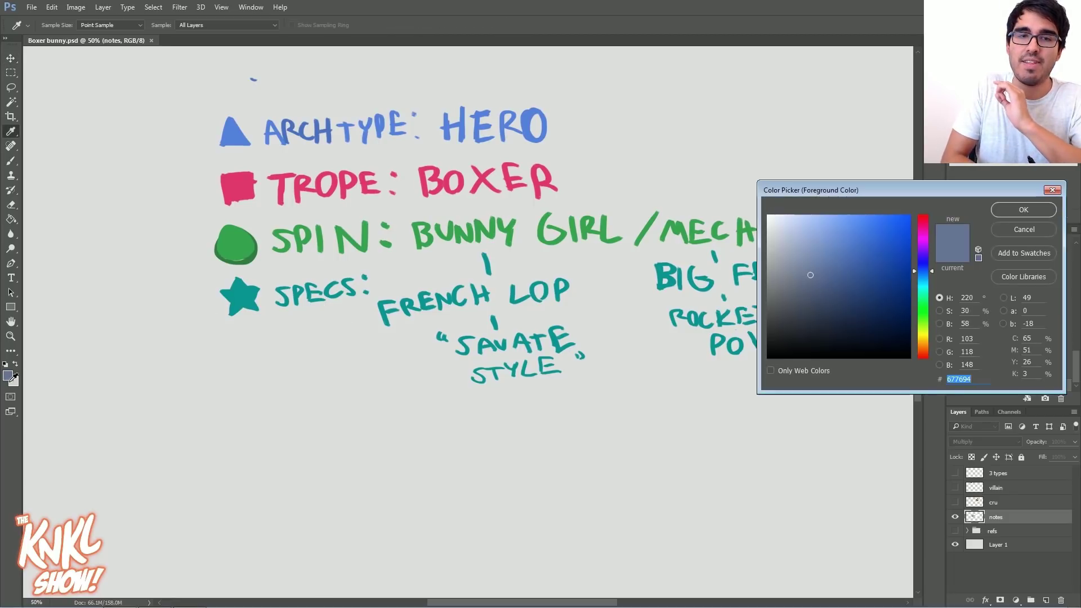
left_click(927, 223)
left_click(909, 216)
left_click(1008, 211)
key("v")
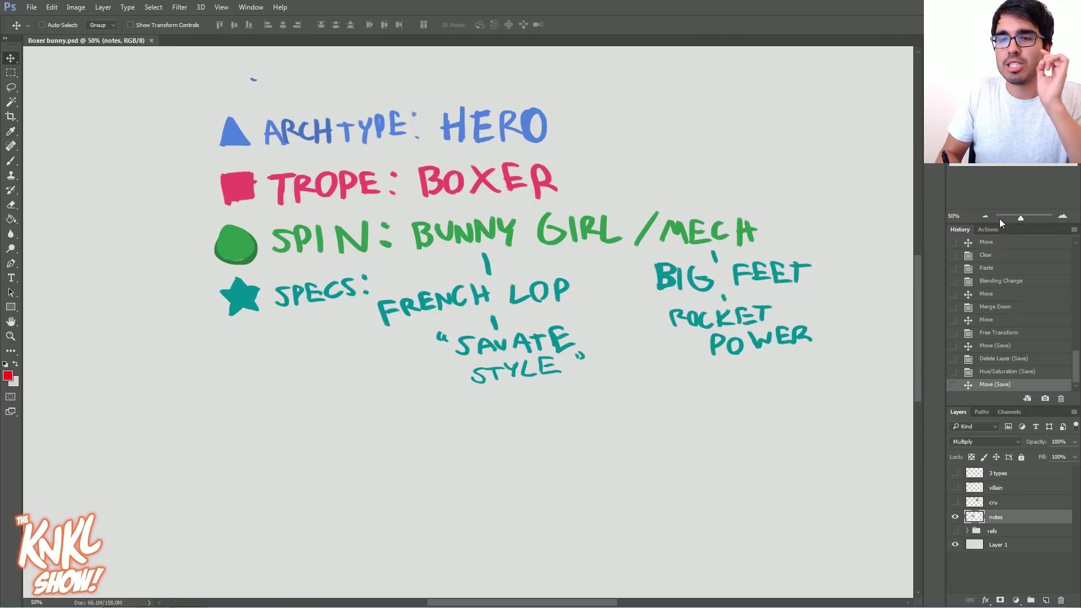
key("ctrl+shift+n")
key("Return")
key("b")
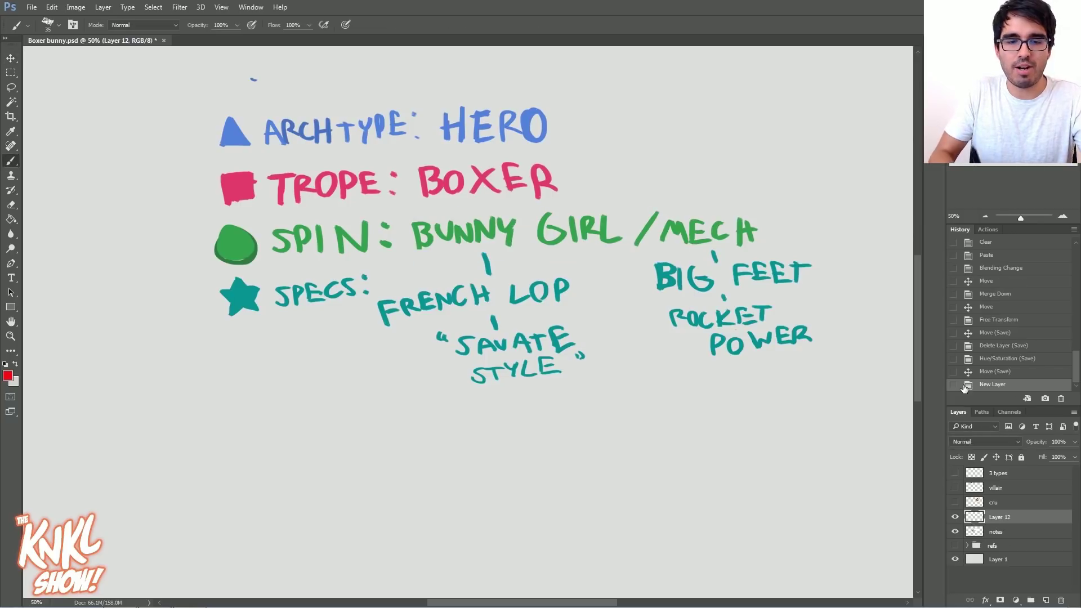
Step: Circle SPECS, FRENCH LOP, SAVATE STYLE and BUNNY with red brush strokes and revert the layer to blank
mouse_move(209, 325)
left_mouse_down()
mouse_move(314, 343)
mouse_move(246, 327)
mouse_move(328, 327)
mouse_move(228, 322)
left_mouse_up()
left_click(998, 371)
mouse_move(368, 321)
left_mouse_down()
mouse_move(423, 275)
mouse_move(389, 307)
left_mouse_up()
mouse_move(439, 392)
left_mouse_down()
mouse_move(473, 394)
mouse_move(450, 380)
left_mouse_up()
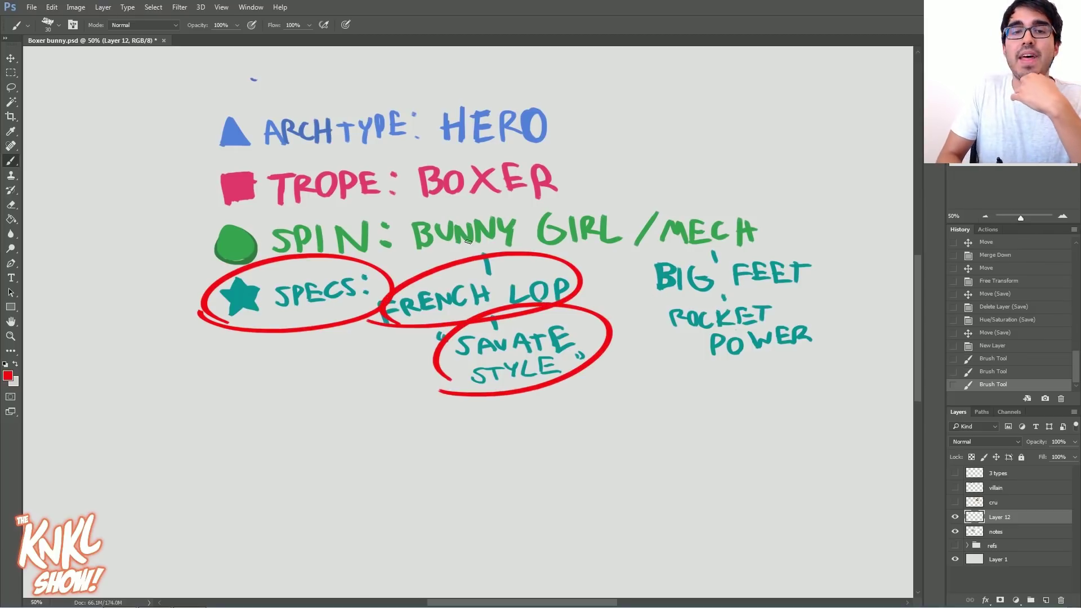
mouse_move(543, 236)
left_mouse_down()
mouse_move(411, 256)
mouse_move(452, 250)
left_mouse_up()
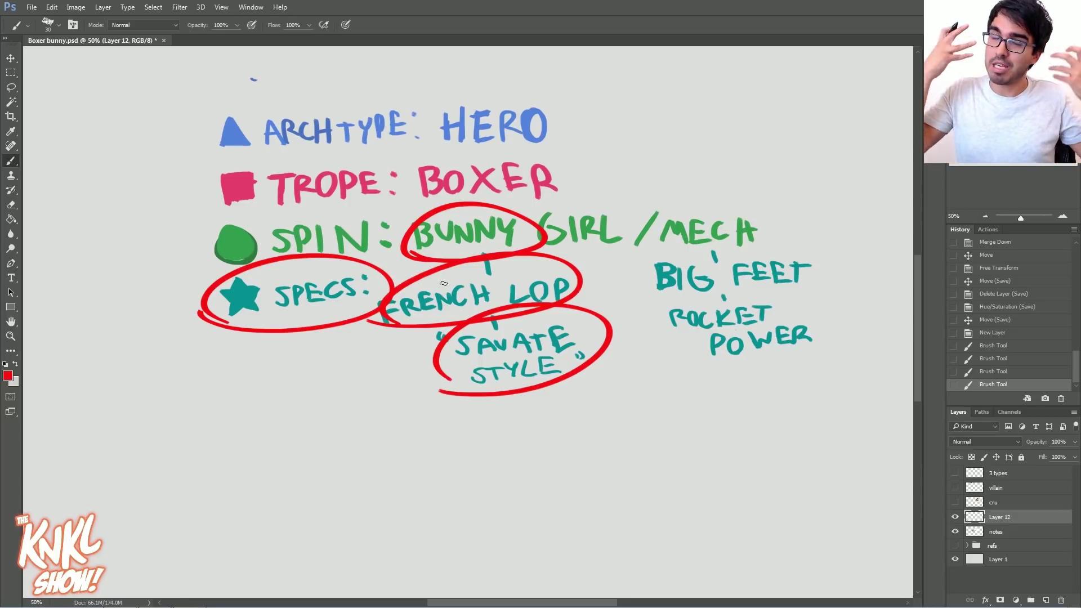
mouse_move(367, 321)
left_mouse_down()
mouse_move(434, 264)
mouse_move(460, 365)
left_mouse_up()
mouse_move(1012, 384)
left_mouse_down()
mouse_move(991, 376)
mouse_move(988, 315)
left_mouse_up()
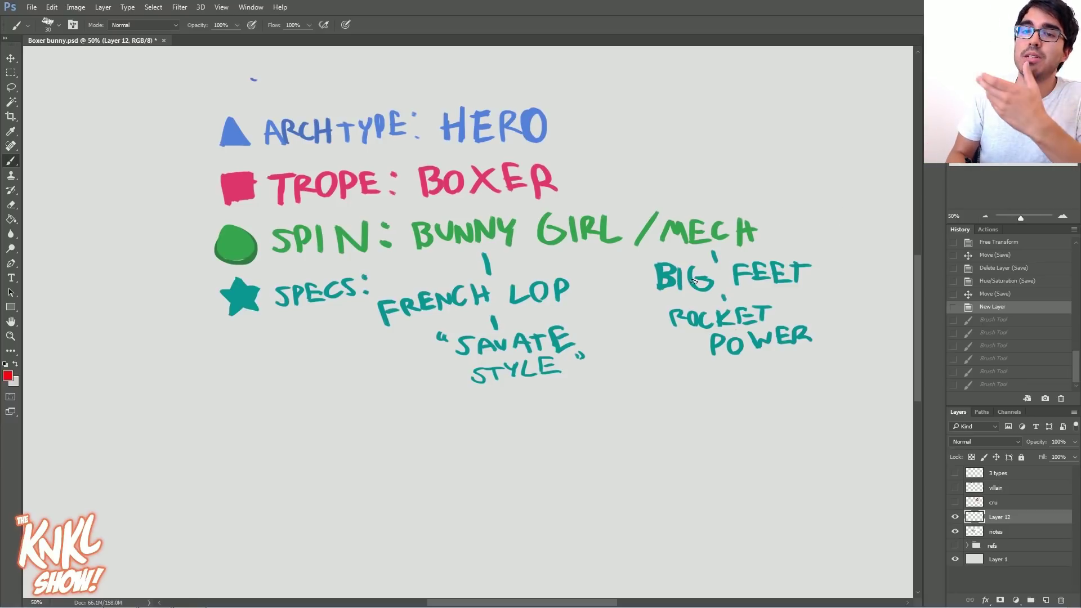
Step: Underline BIG FEET and ROCKET POWER in red and brush an arrow pointing at SAVATE STYLE
left_click_drag(650, 296, 840, 300)
left_click_drag(627, 297, 833, 286)
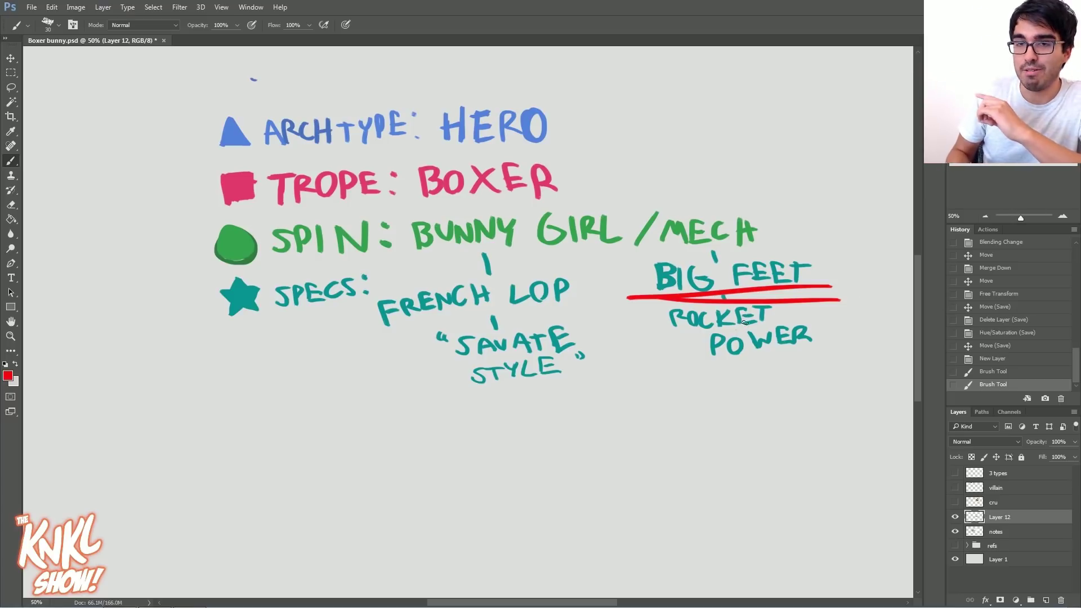
left_click_drag(648, 331, 795, 339)
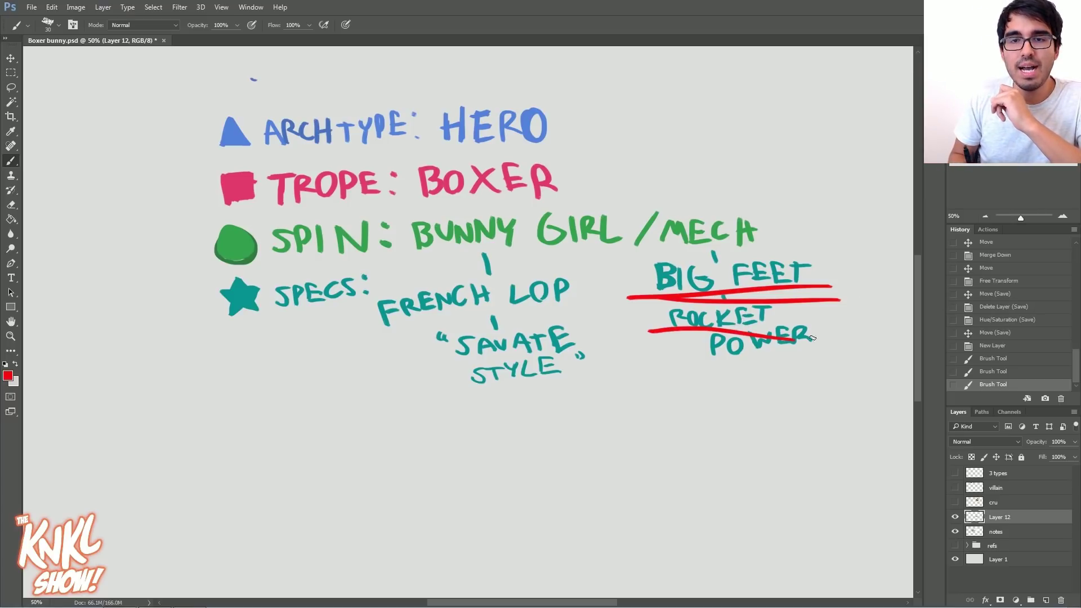
left_click_drag(674, 358, 831, 352)
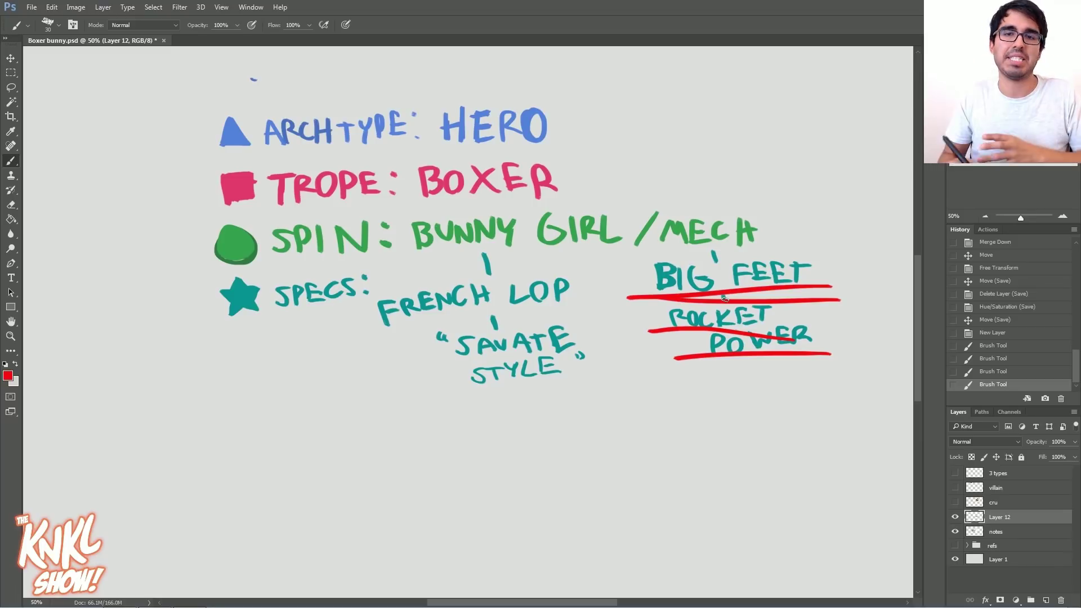
mouse_move(627, 331)
left_mouse_down()
mouse_move(586, 341)
mouse_move(610, 354)
left_mouse_up()
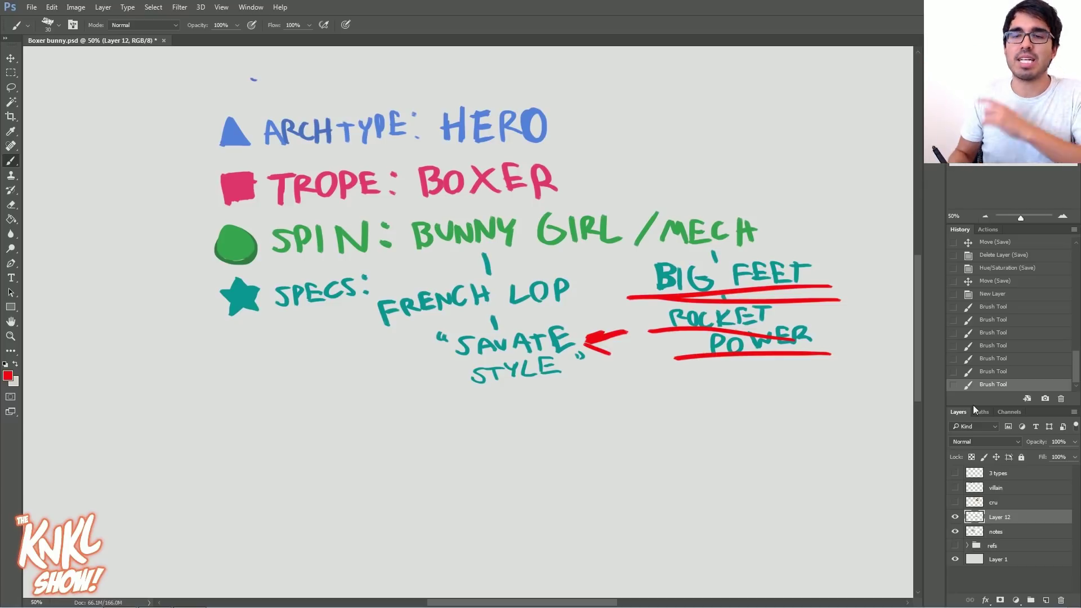
Step: Hide the red annotation layer and move the notes artwork to the upper-left area of the canvas
left_click(955, 517)
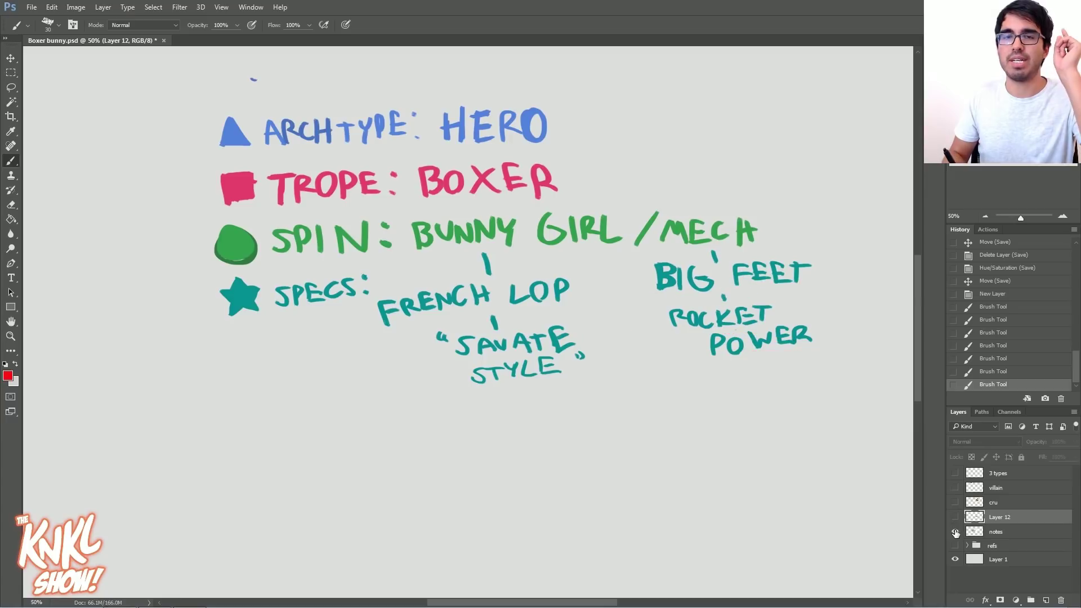
left_click(986, 217)
key("v")
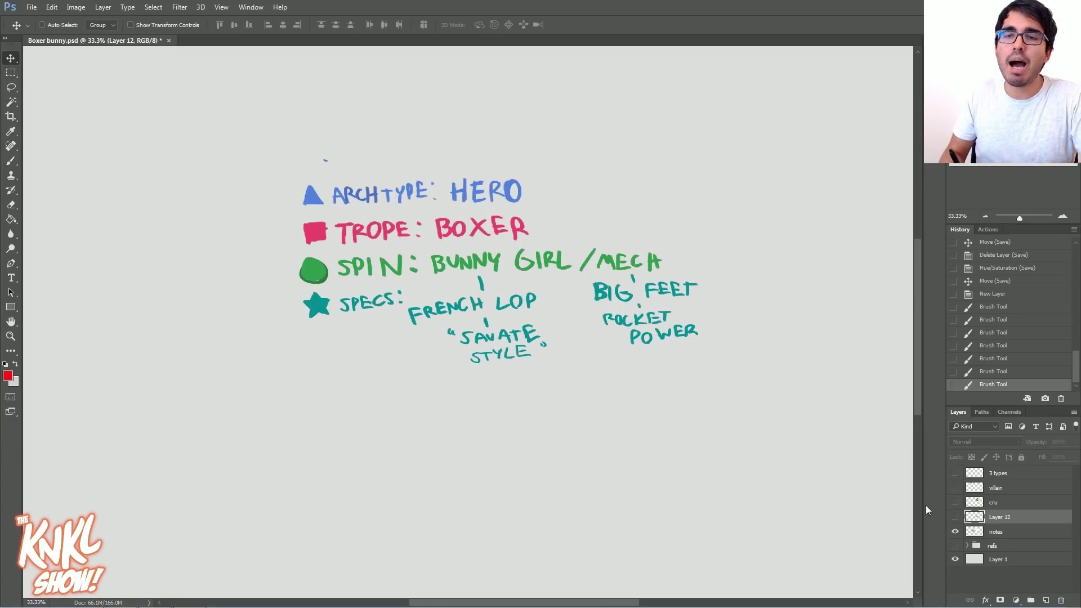
left_click(995, 532)
left_click_drag(461, 283, 312, 168)
left_click_drag(450, 236, 400, 243)
mouse_move(269, 149)
left_mouse_down()
mouse_move(291, 165)
mouse_move(279, 143)
left_mouse_up()
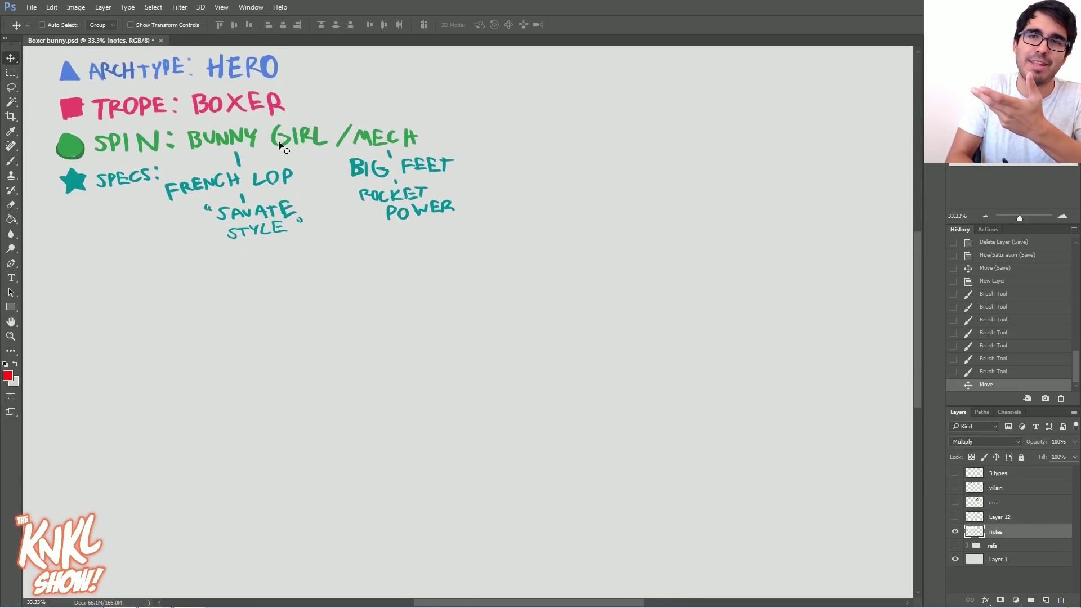
Step: Show the refs group so the reference images sit beside the notes
left_click_drag(526, 162, 557, 215)
left_click_drag(400, 217, 399, 185)
key("ctrl+minus")
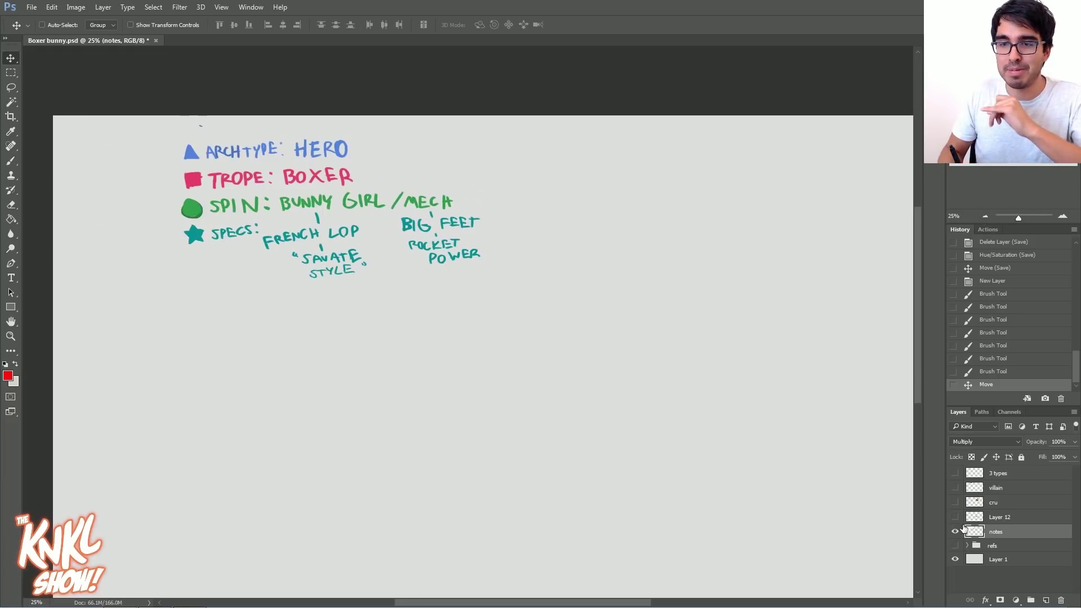
left_click(954, 545)
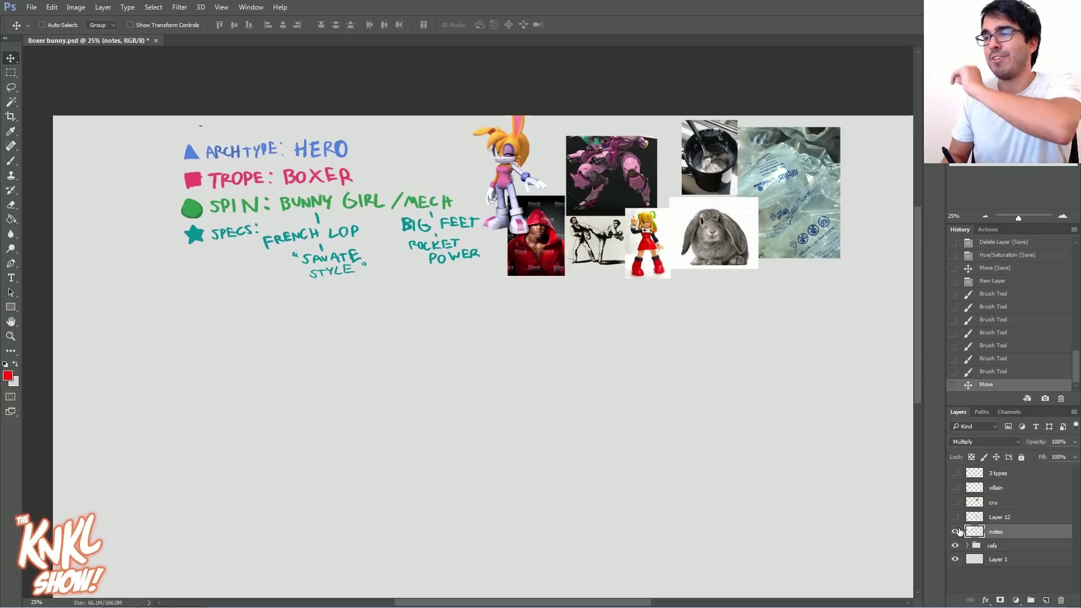
Step: Examine the reference images up close, from the bunny character, boxer and mech to the rabbit, mug and plastic packaging photos
left_click(1062, 216)
left_click(1062, 216)
left_click_drag(1007, 126, 1022, 117)
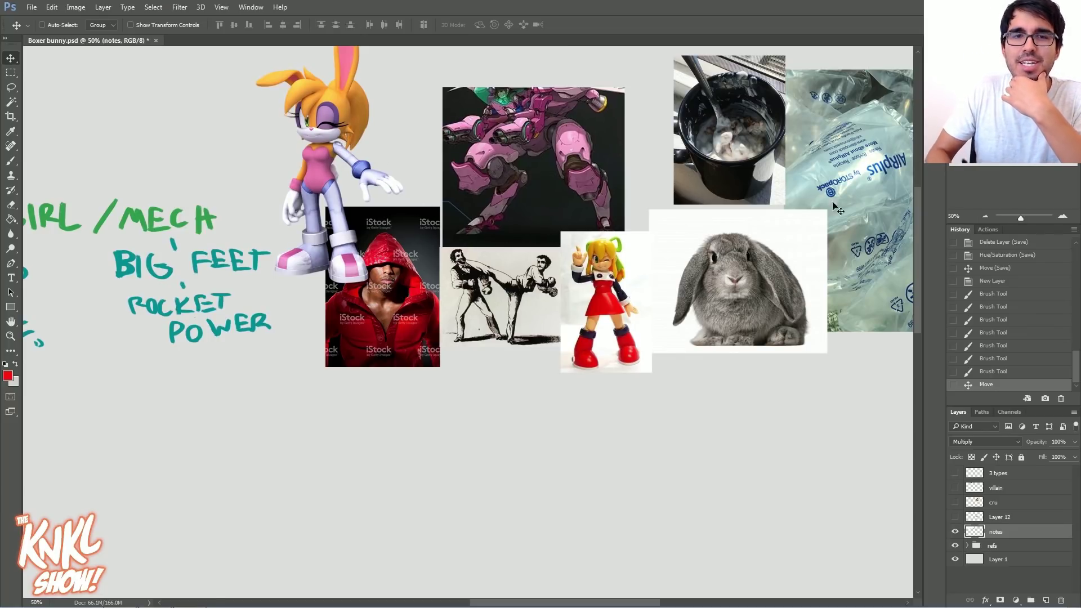
key("ctrl+plus")
scroll(349, 372, "up", 3)
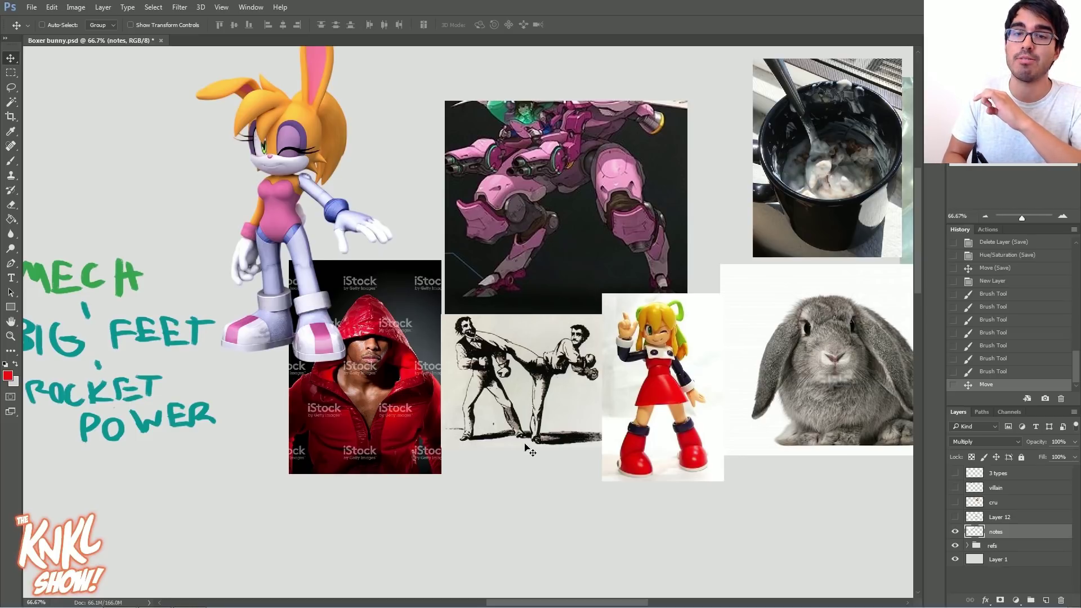
left_click_drag(886, 300, 801, 268)
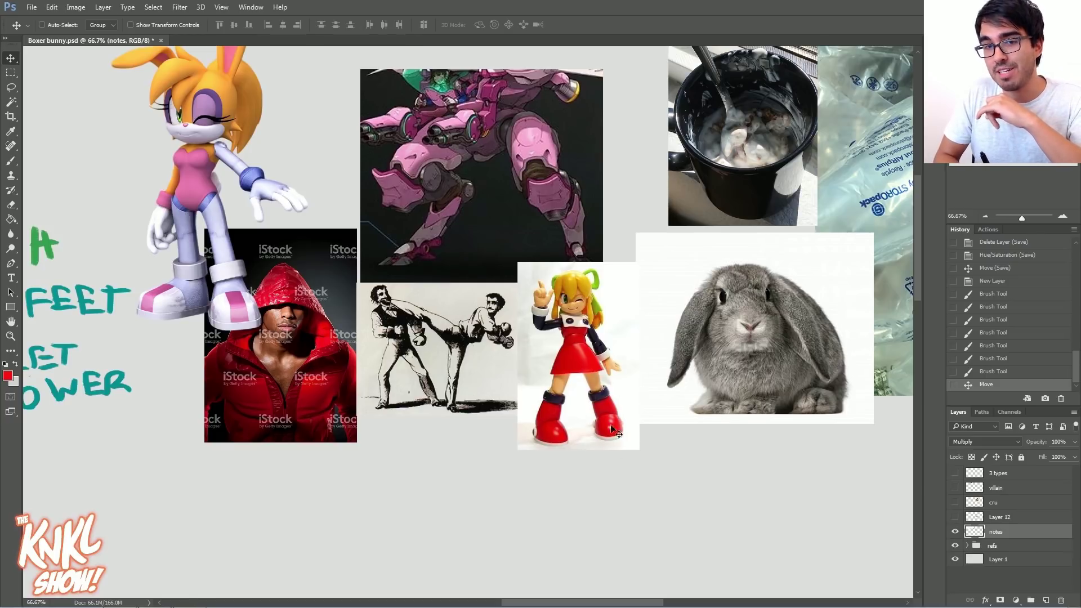
left_click_drag(563, 315, 425, 326)
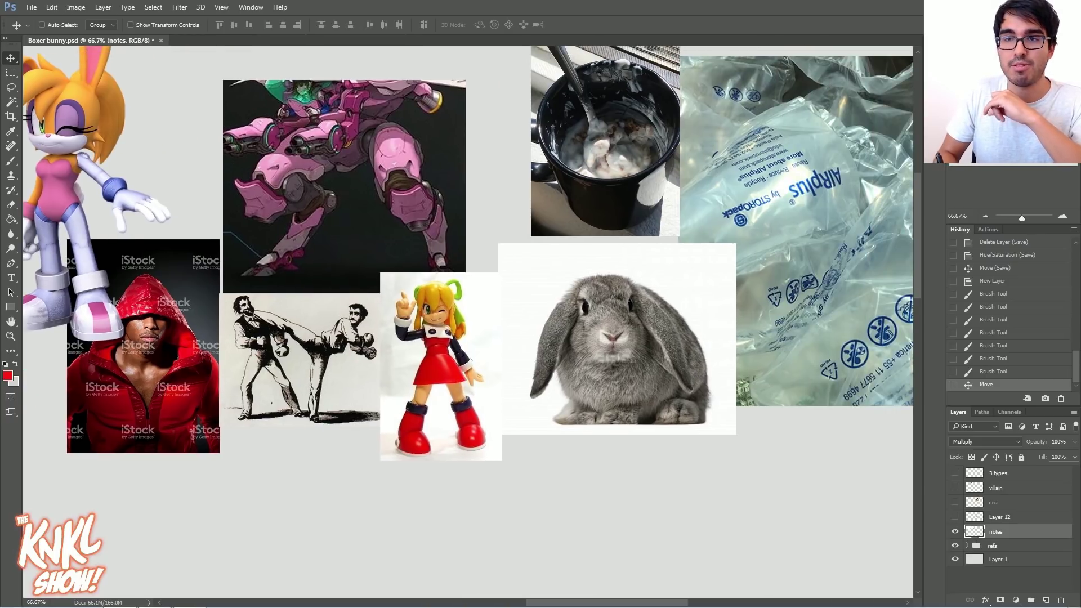
scroll(916, 186, "right", 2)
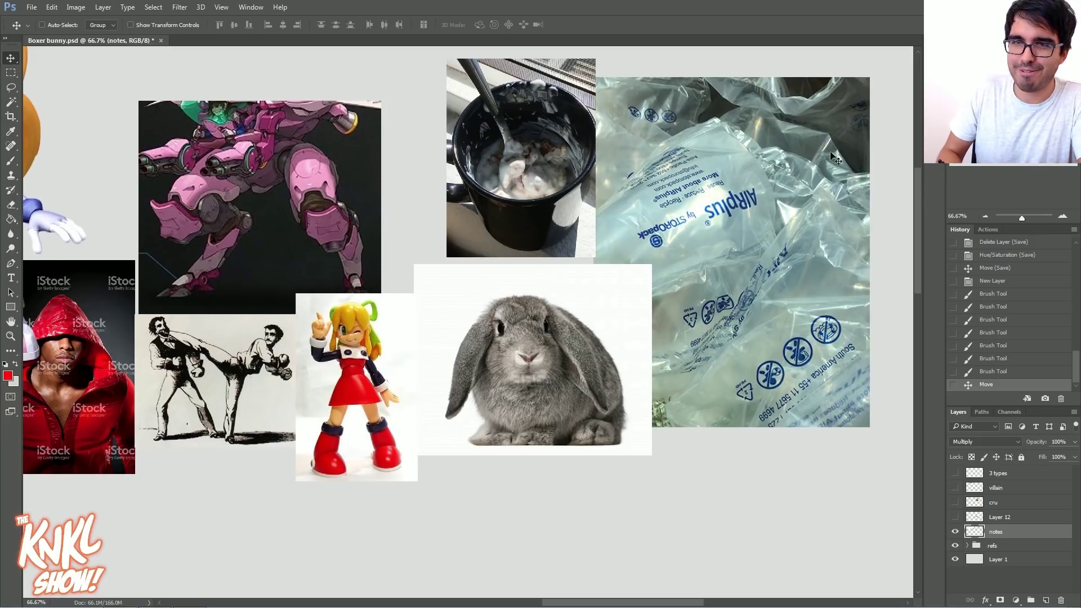
scroll(446, 269, "right", 3)
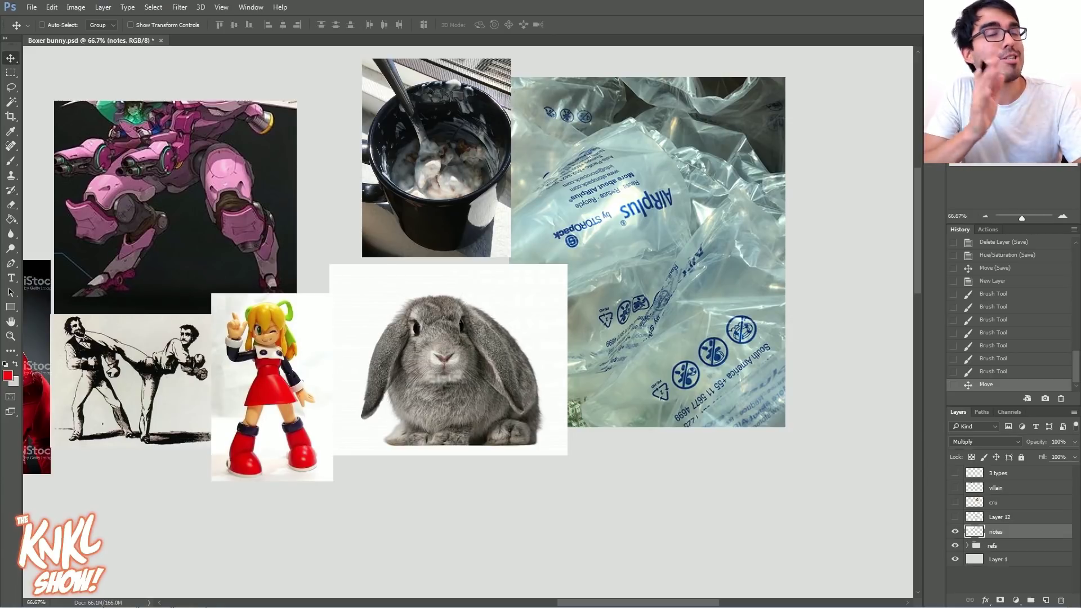
scroll(467, 263, "left", 10)
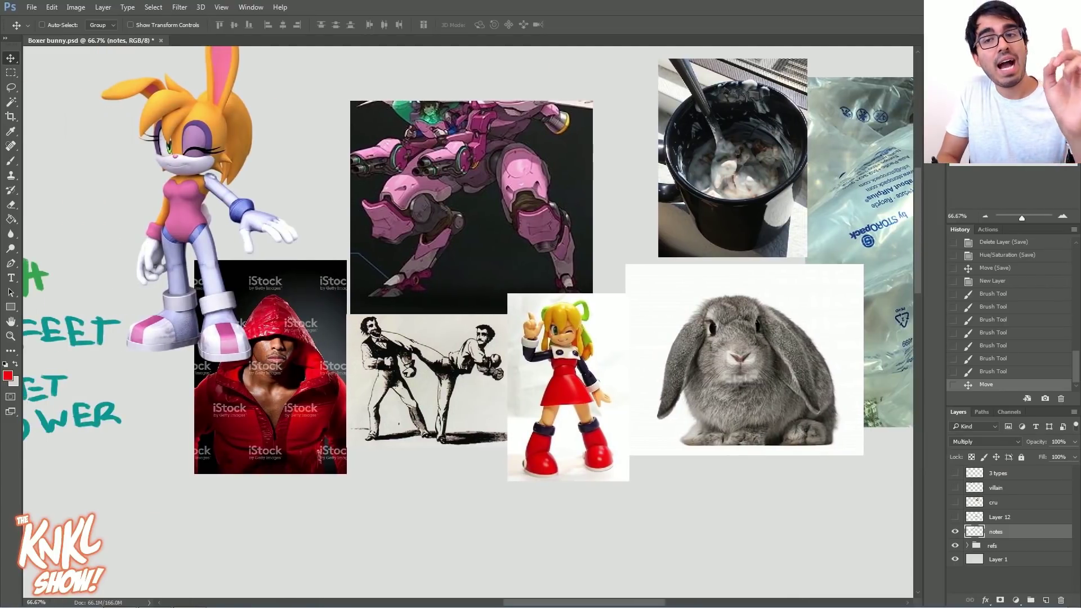
scroll(467, 264, "right", 10)
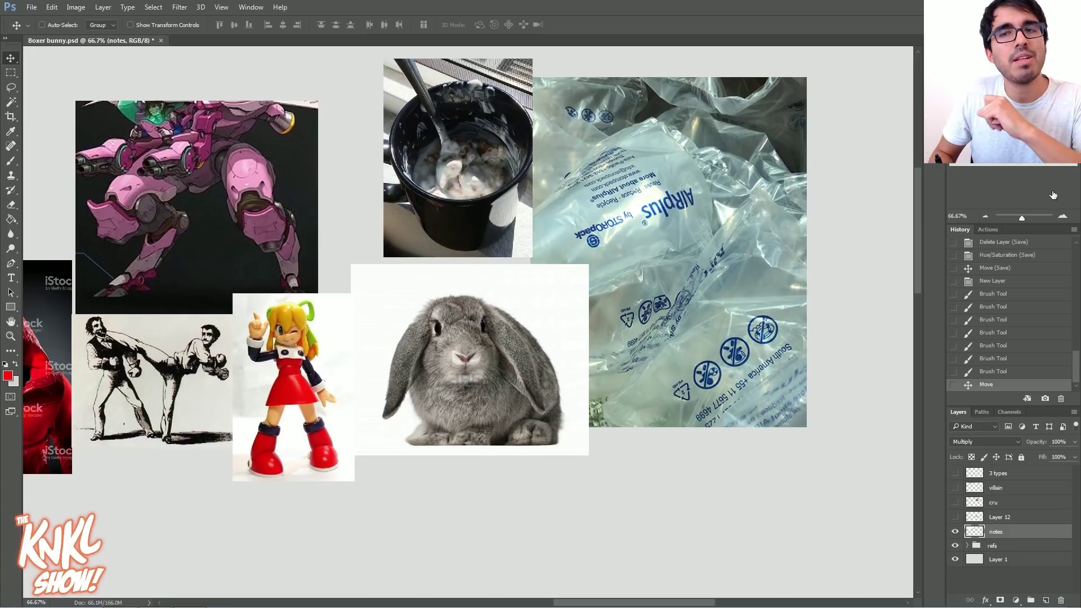
left_click(1062, 217)
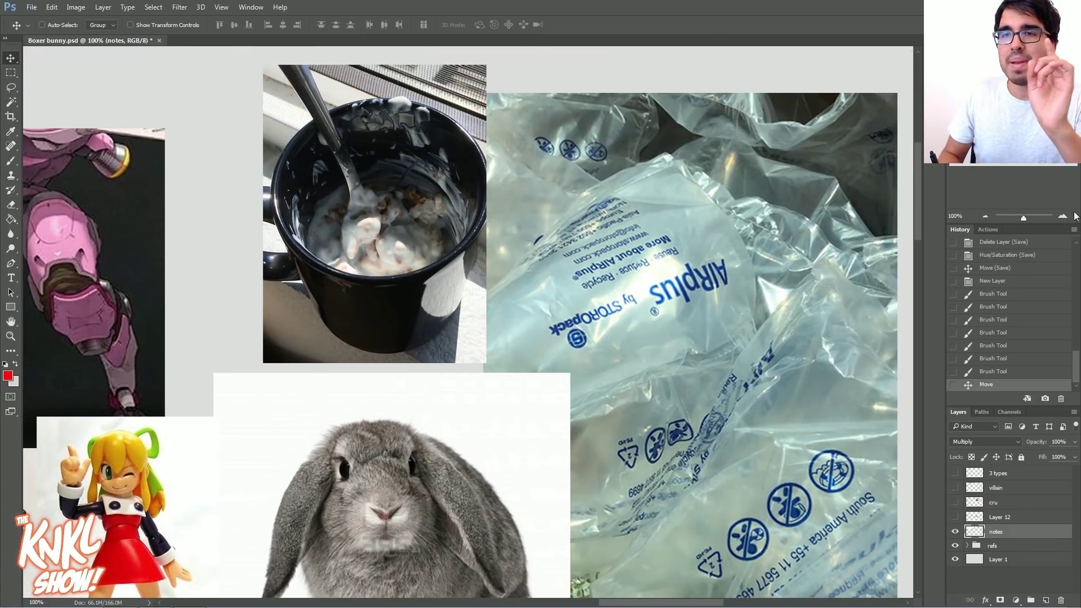
left_click(1063, 215)
left_click_drag(1047, 103, 1043, 99)
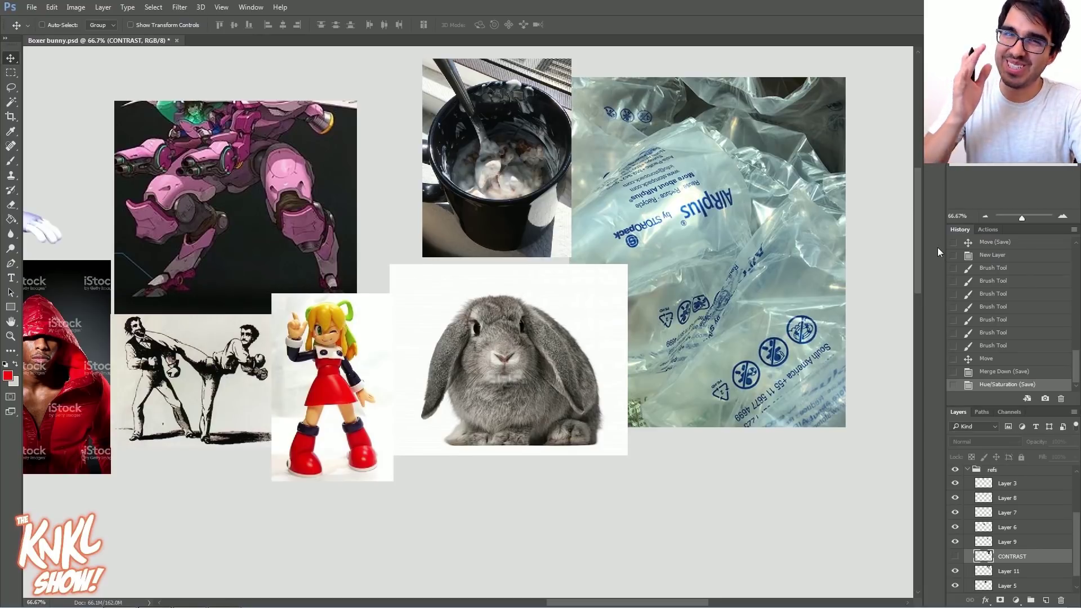
Step: Show the CONTRAST layer over the mug and plastic packaging photos and inspect it at 200%
left_click(1062, 216)
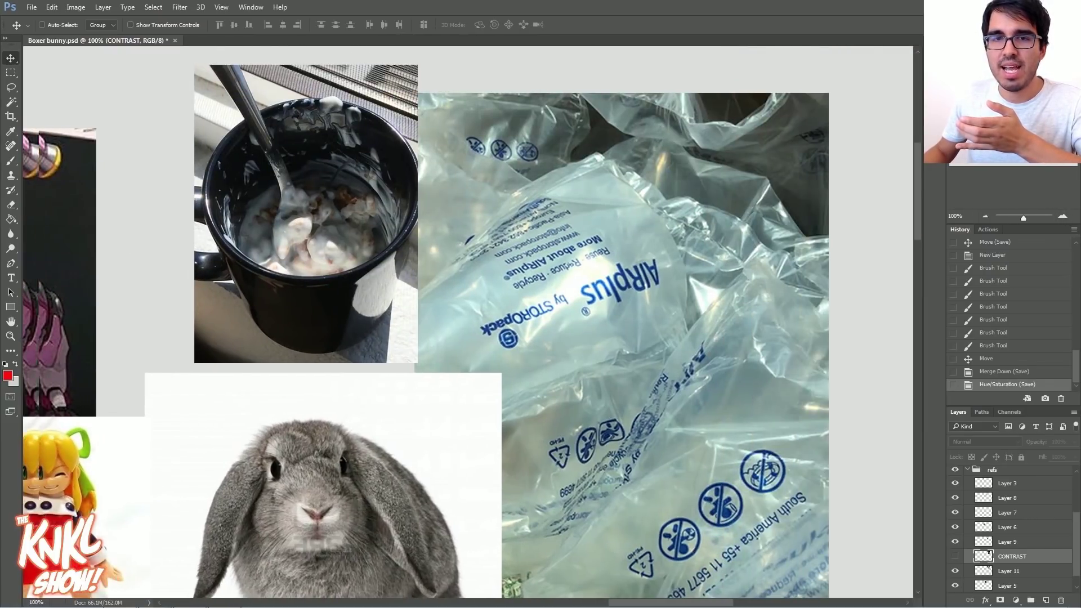
left_click_drag(450, 338, 498, 279)
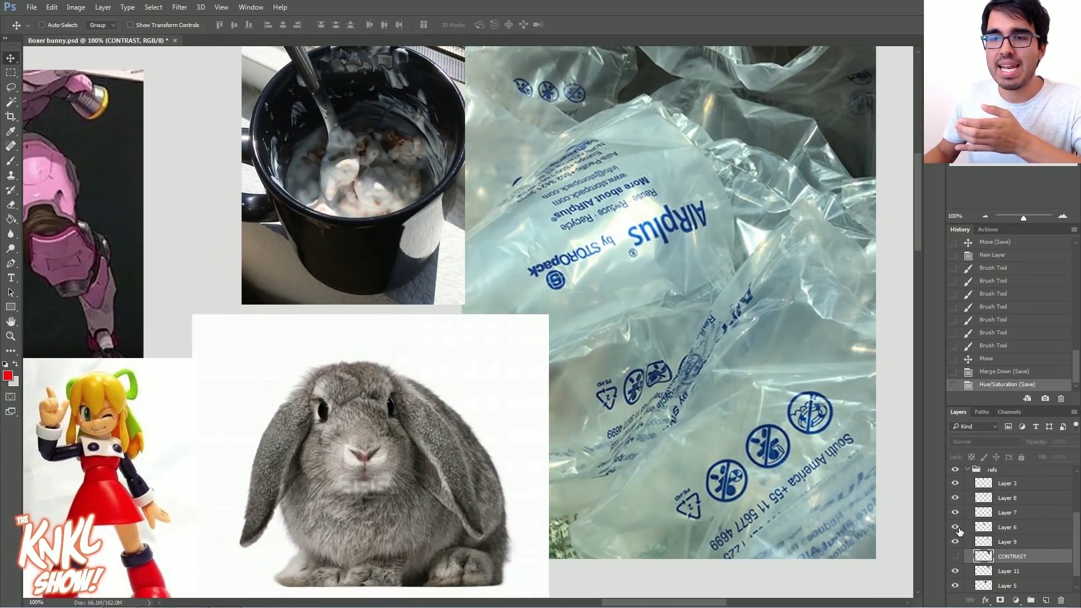
left_click(954, 556)
scroll(450, 322, "up", 1)
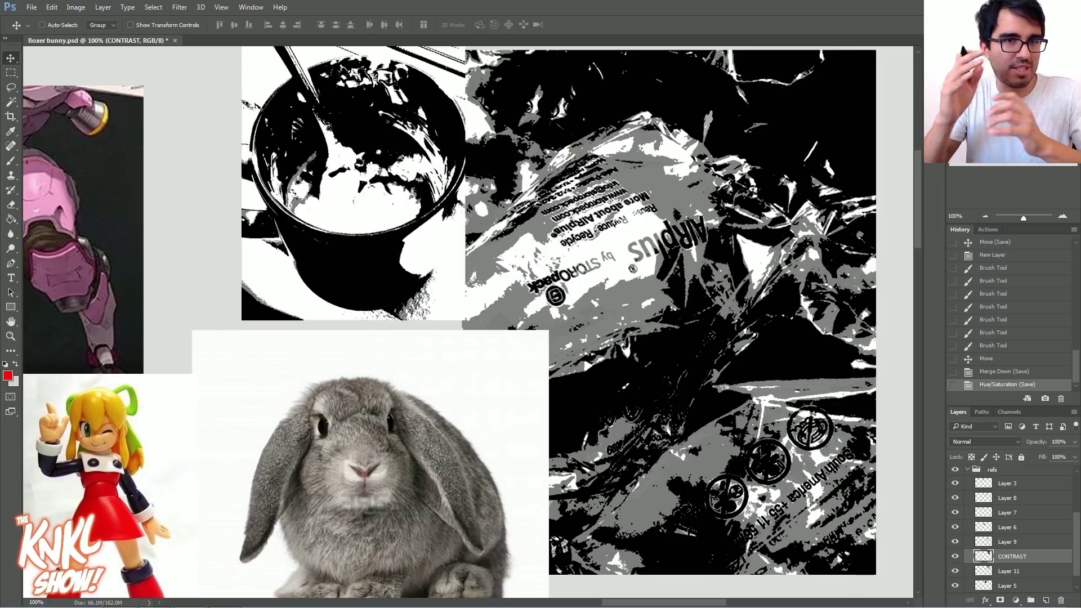
left_click(1065, 216)
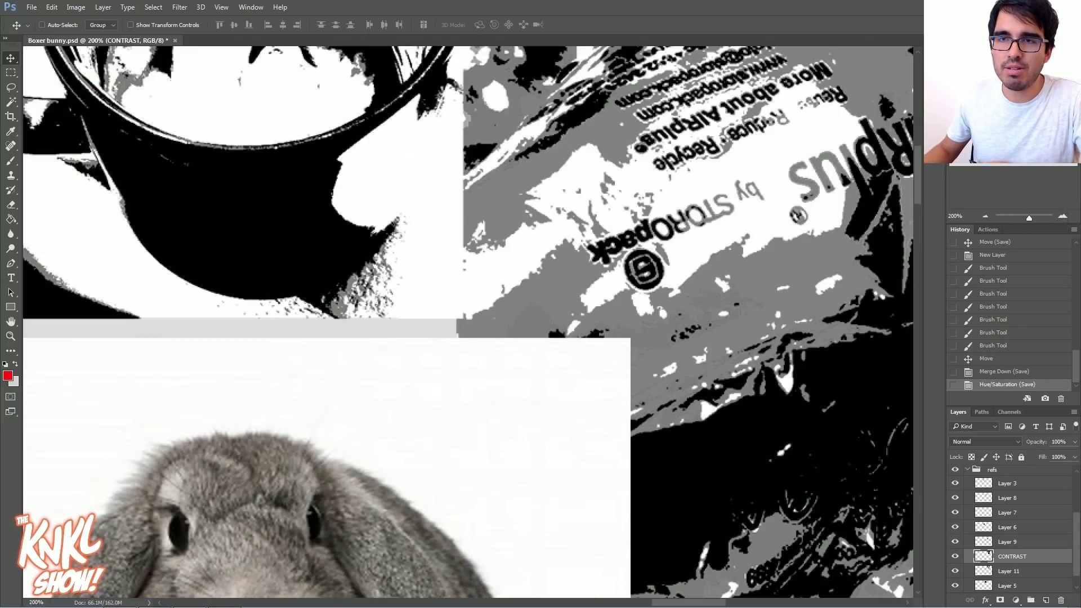
left_click_drag(1045, 108, 1045, 102)
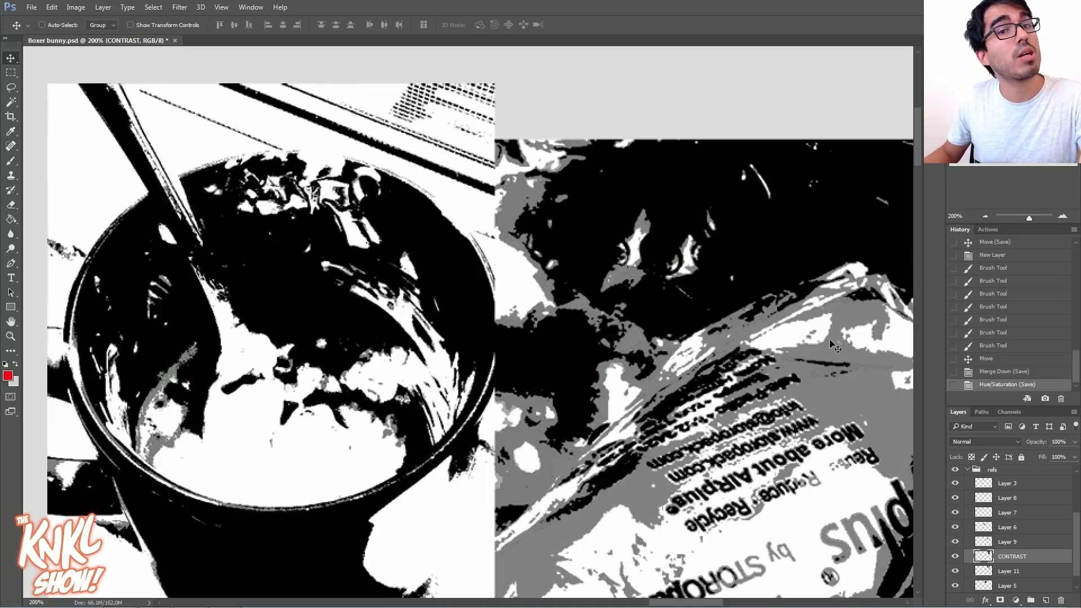
Step: Toggle the CONTRAST layer repeatedly to compare the high-contrast version with the original photos, leaving it shown
left_click(955, 556)
left_click(955, 555)
left_click(954, 555)
left_click(954, 556)
left_click(954, 555)
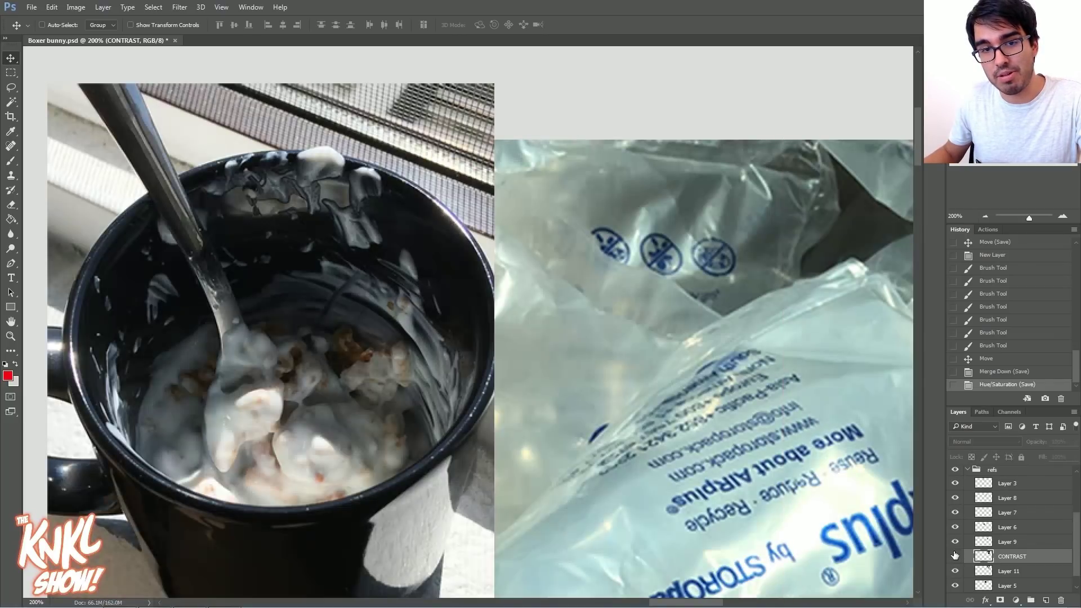
left_click(954, 556)
left_click(954, 556)
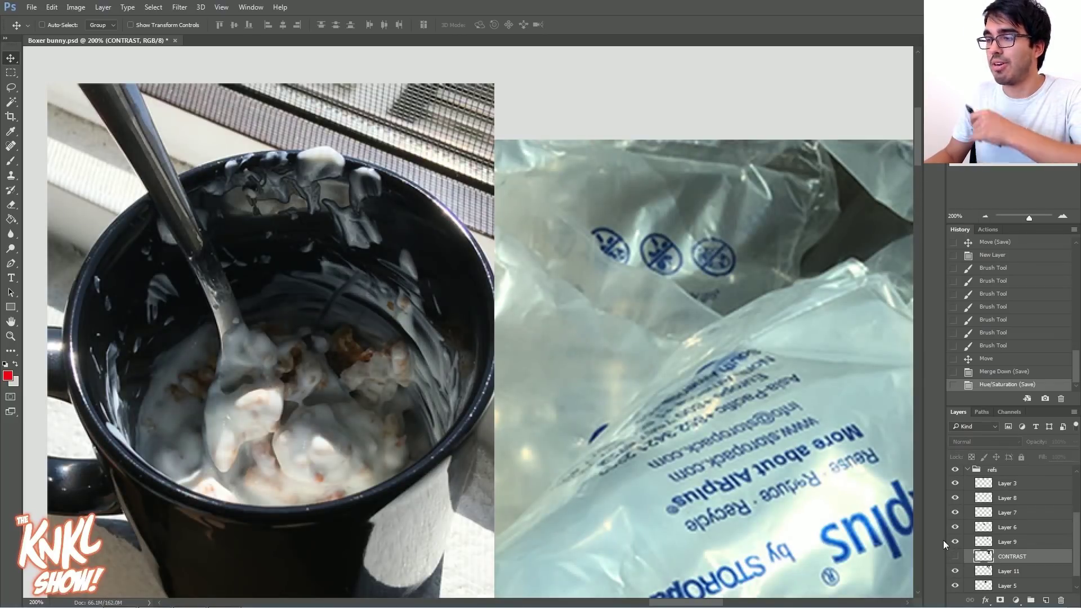
left_click(955, 555)
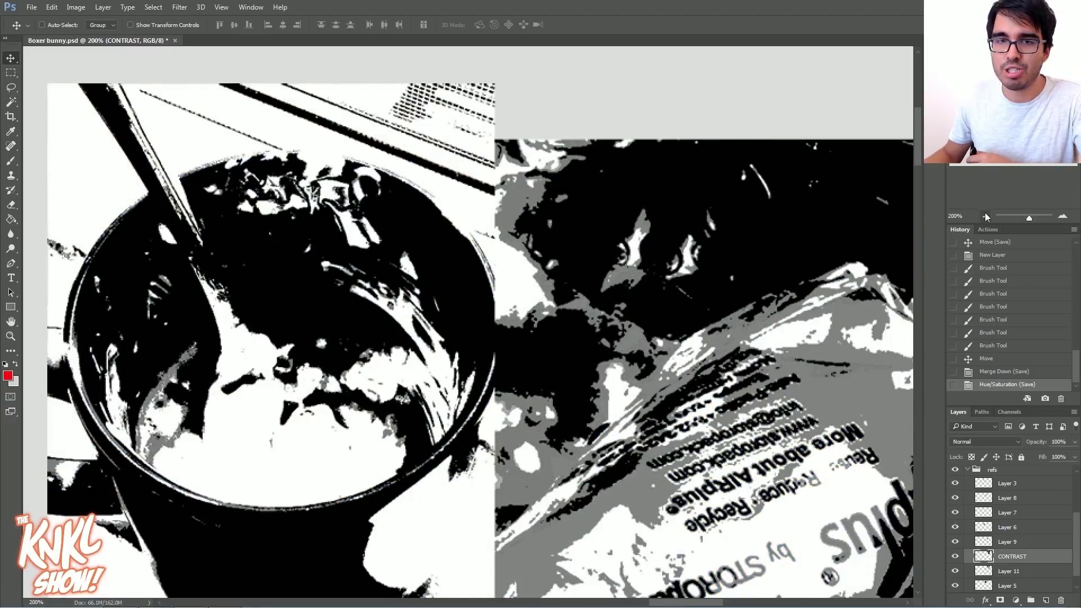
Step: Hide the CONTRAST layer and toggle Layer 11 off and on, viewing the photos at 100%
left_click(985, 216)
left_click(955, 555)
left_click(954, 571)
left_click(954, 571)
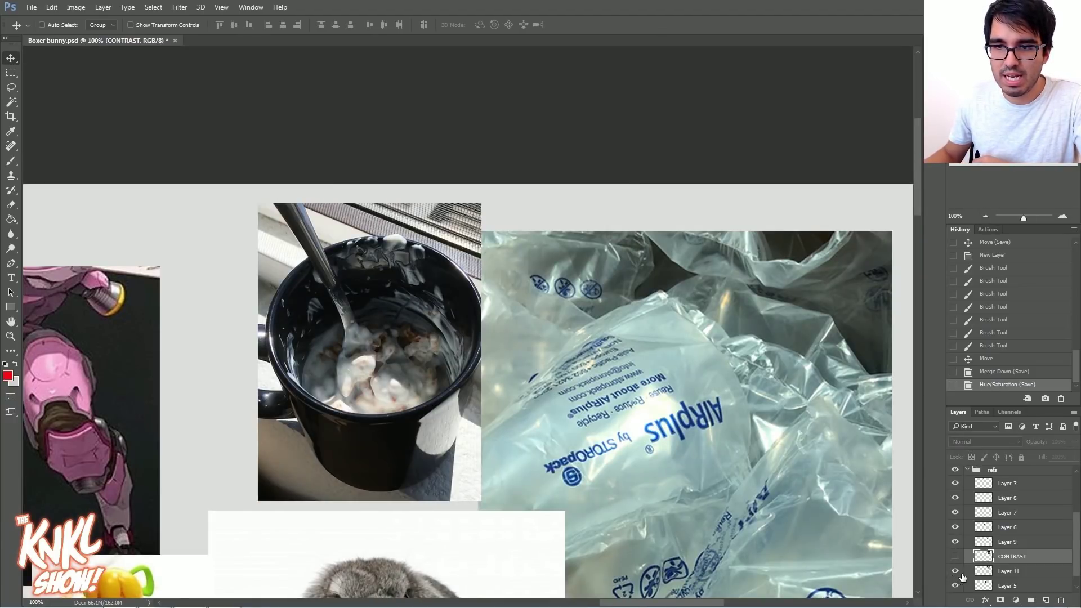
Step: Apply a legacy Brightness/Contrast adjustment to Layer 11 with brightness -35 and contrast 100
left_click(1011, 572)
left_click_drag(1047, 102, 1054, 102)
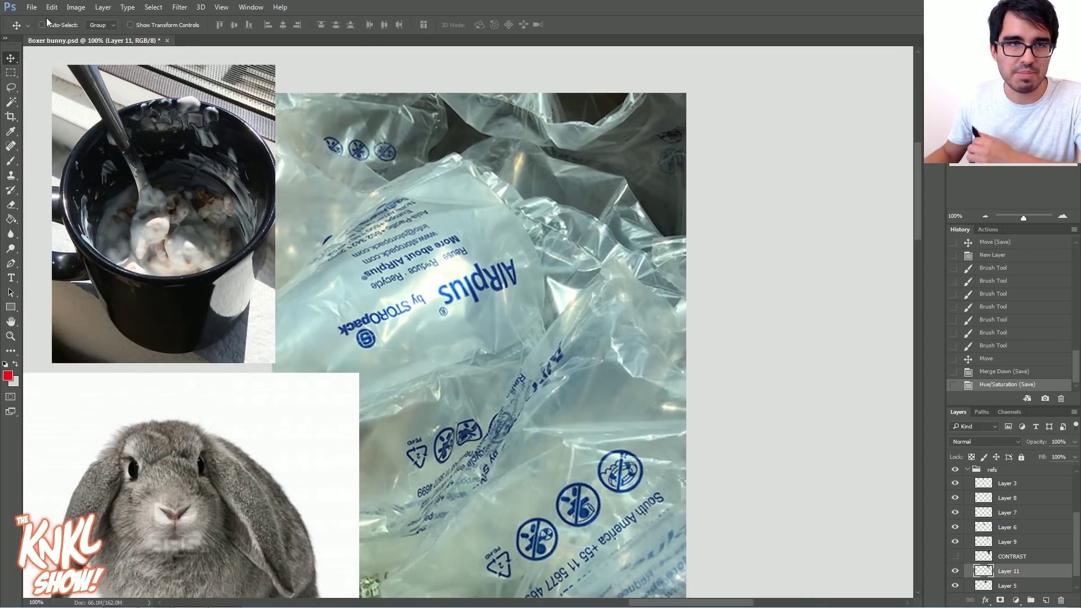
left_click(75, 7)
mouse_move(106, 36)
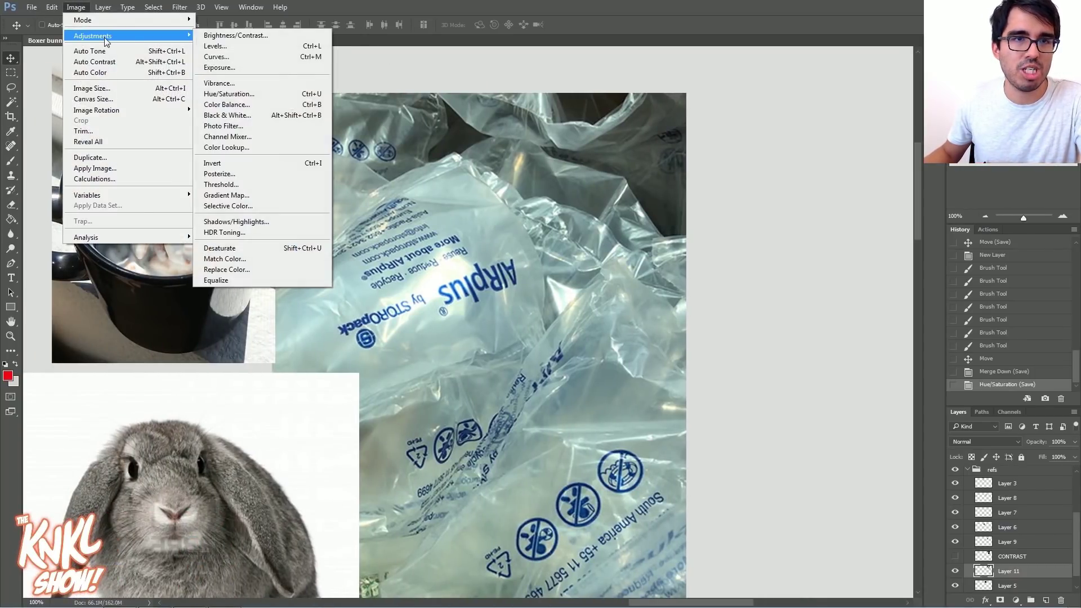
left_click(229, 36)
left_click(770, 217)
left_click_drag(823, 197, 904, 198)
left_click_drag(823, 174, 806, 194)
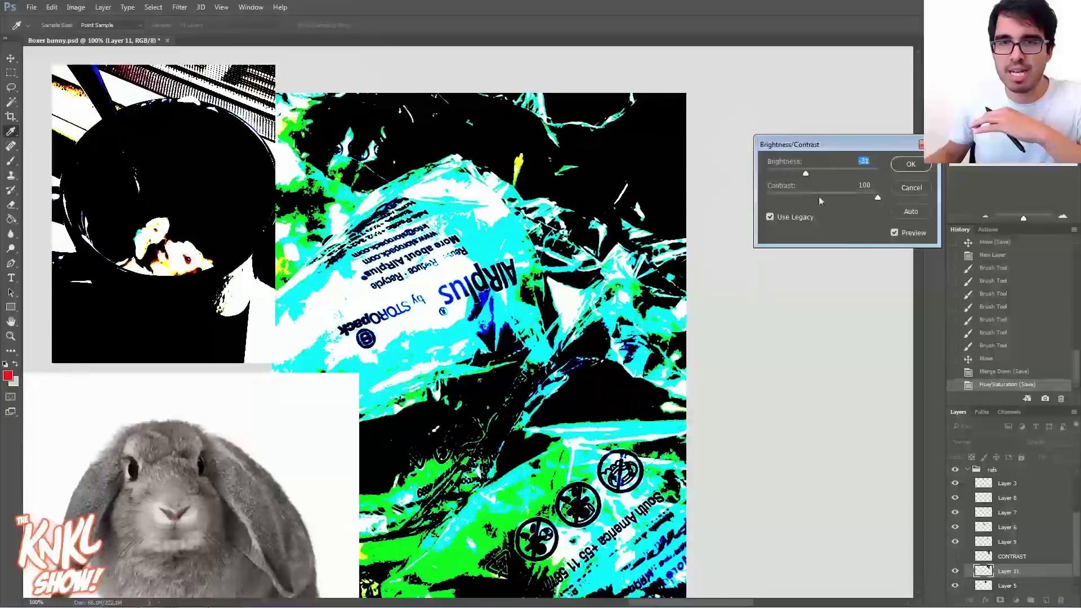
mouse_move(875, 199)
left_mouse_down()
mouse_move(824, 197)
mouse_move(877, 197)
left_mouse_up()
mouse_move(806, 174)
left_mouse_down()
mouse_move(817, 174)
mouse_move(803, 186)
left_mouse_up()
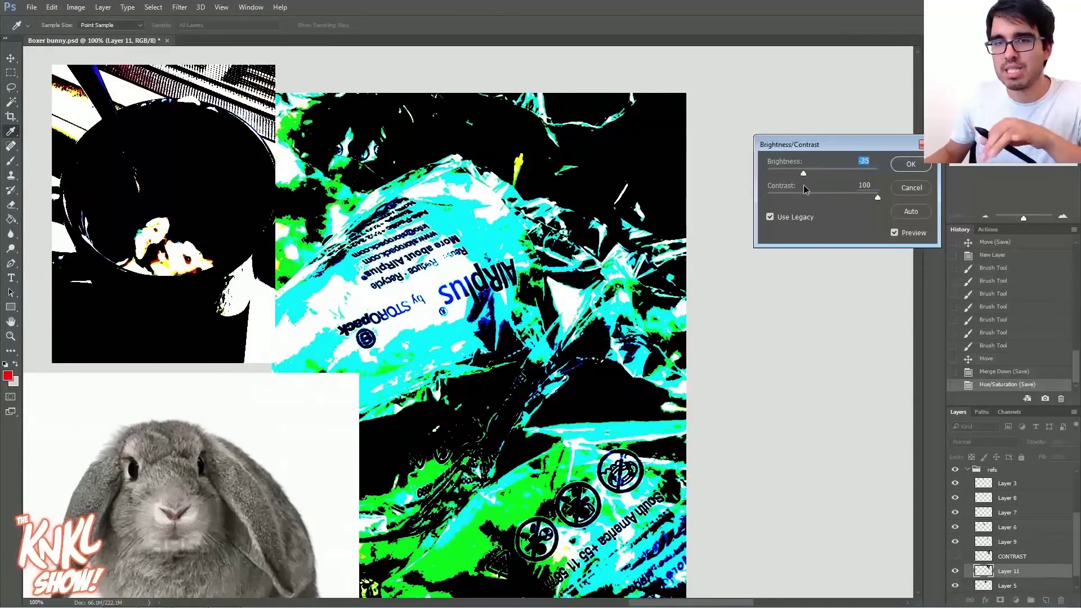
left_click(905, 163)
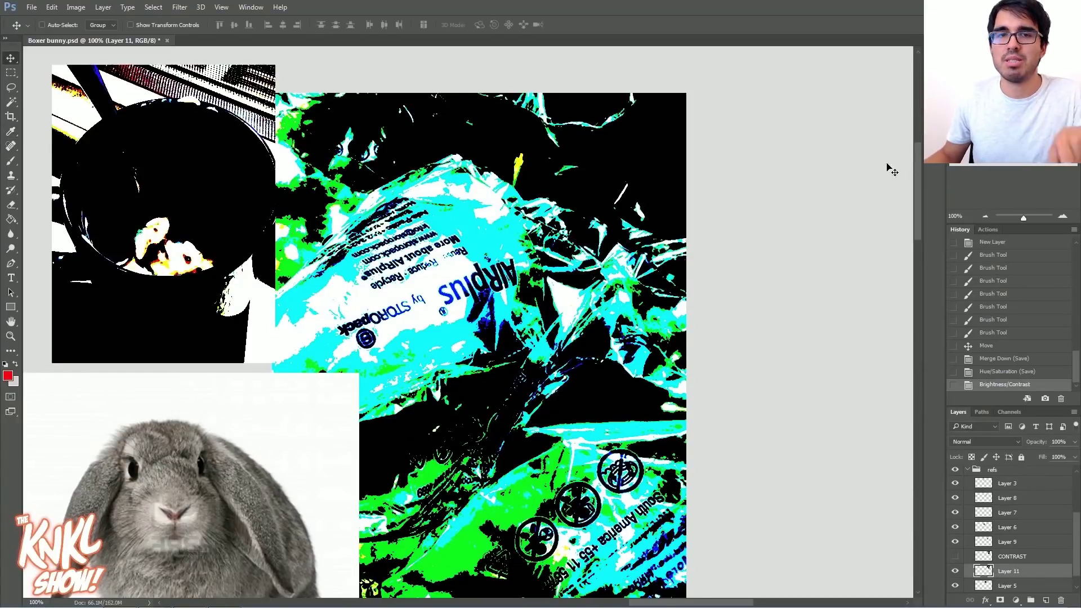
Step: Turn Layer 11 grayscale with a Hue/Saturation adjustment, setting the saturation to -100
key("ctrl+u")
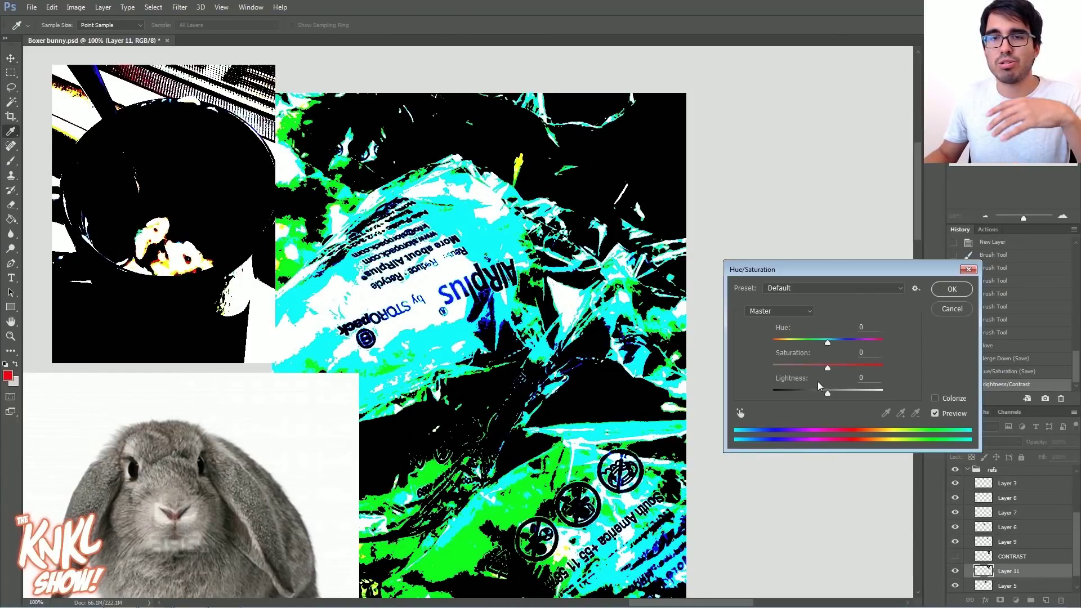
left_click_drag(827, 370, 685, 358)
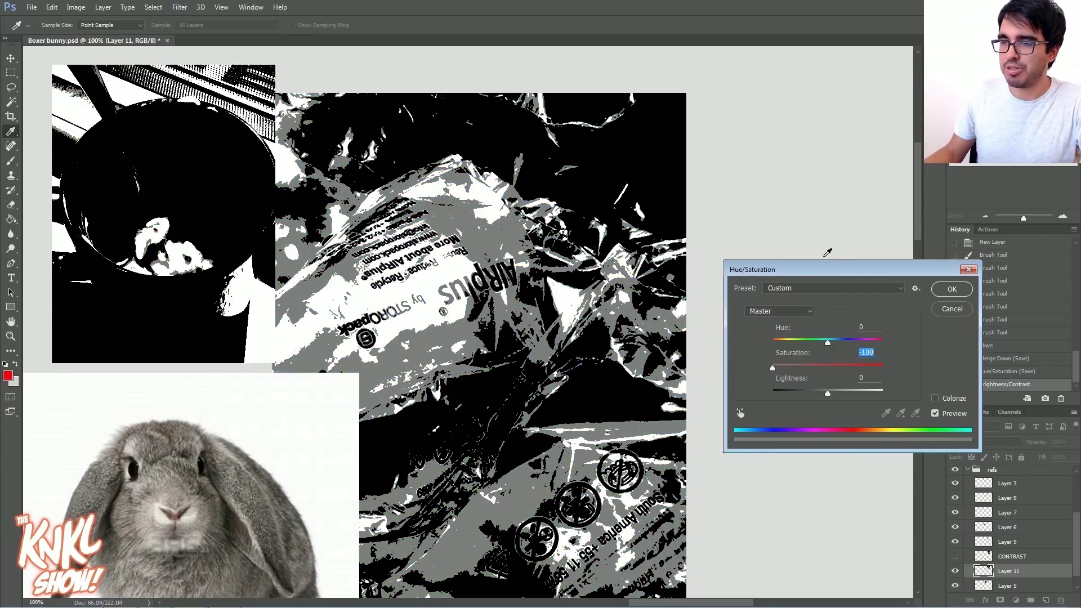
left_click(943, 288)
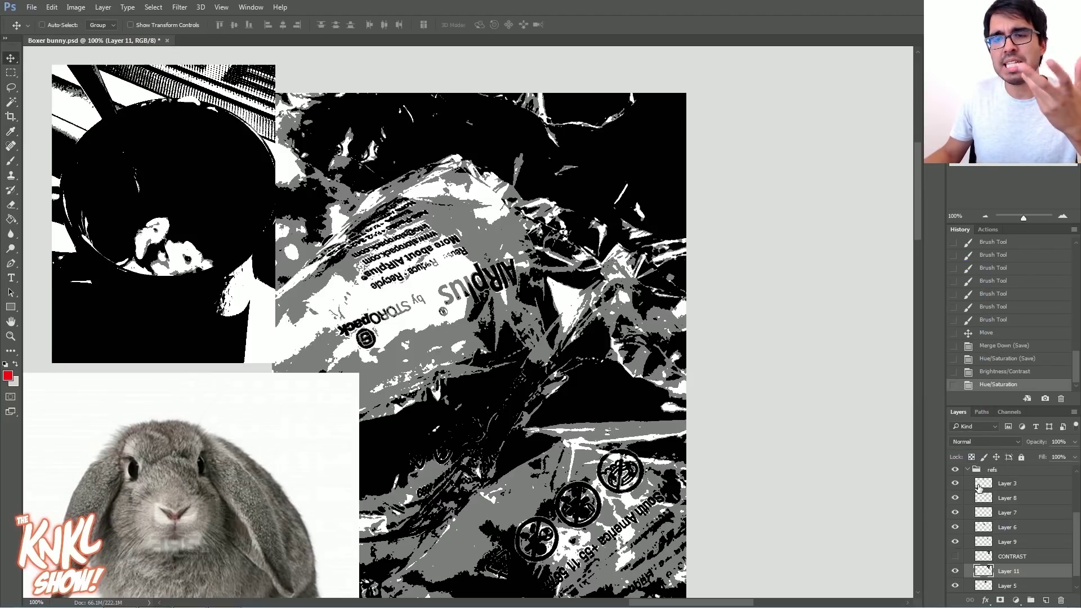
Step: Compare the CONTRAST layer with Layer 11, leave CONTRAST shown and delete Layer 11
mouse_move(955, 586)
left_mouse_down()
mouse_move(958, 558)
mouse_move(955, 587)
left_mouse_up()
left_click(955, 556)
left_click(954, 558)
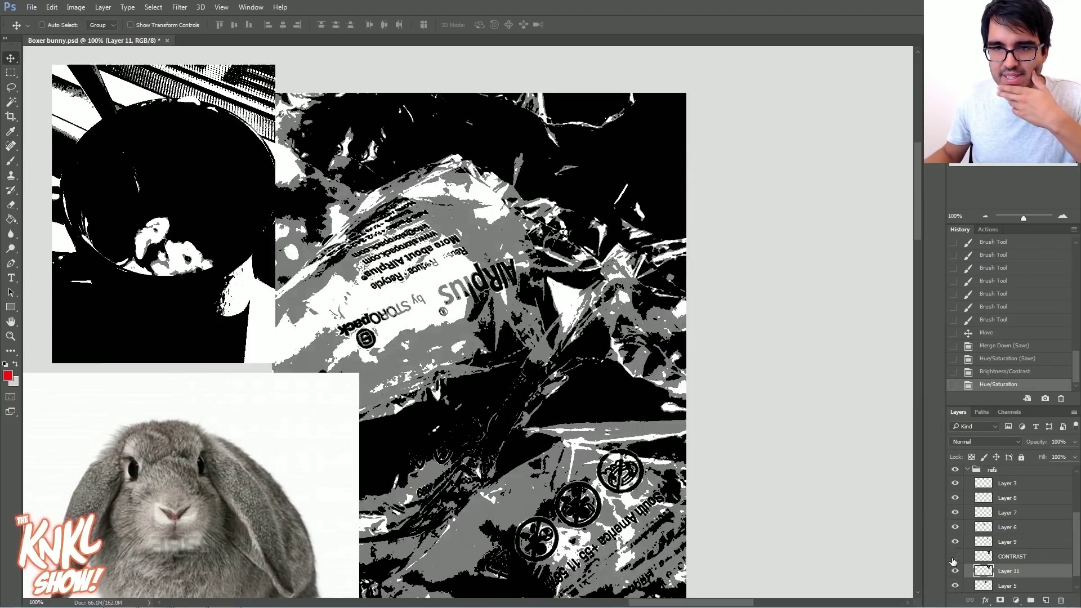
left_click(956, 557)
left_click_drag(1008, 573, 1061, 601)
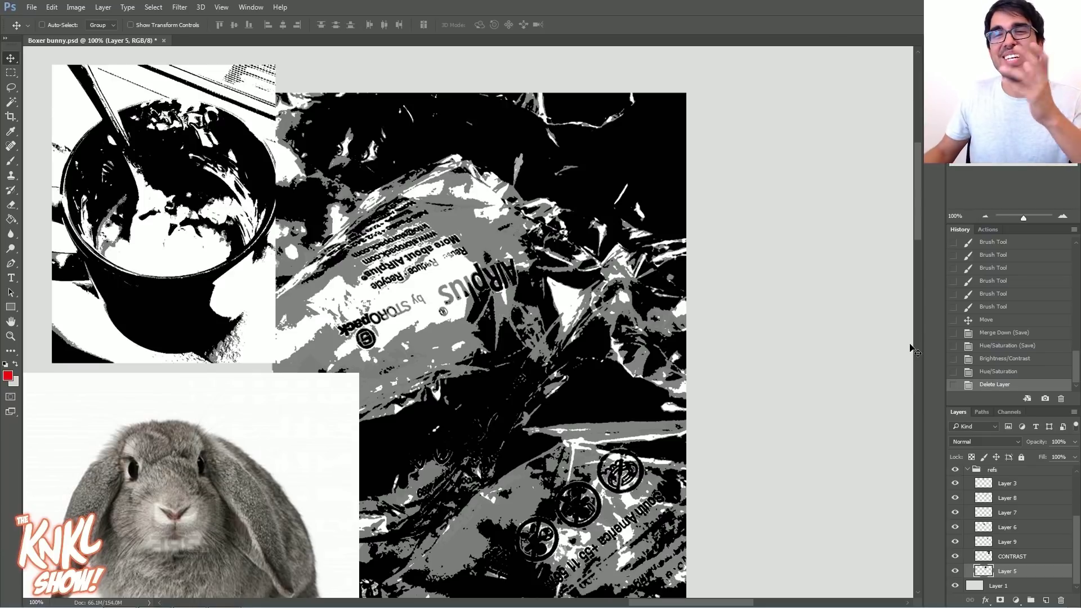
Step: Collapse the refs group and show the 3 types layer, viewing its LITERAL, VARIANT and TANGENT headings below the notes
left_click(986, 217)
left_click(988, 217)
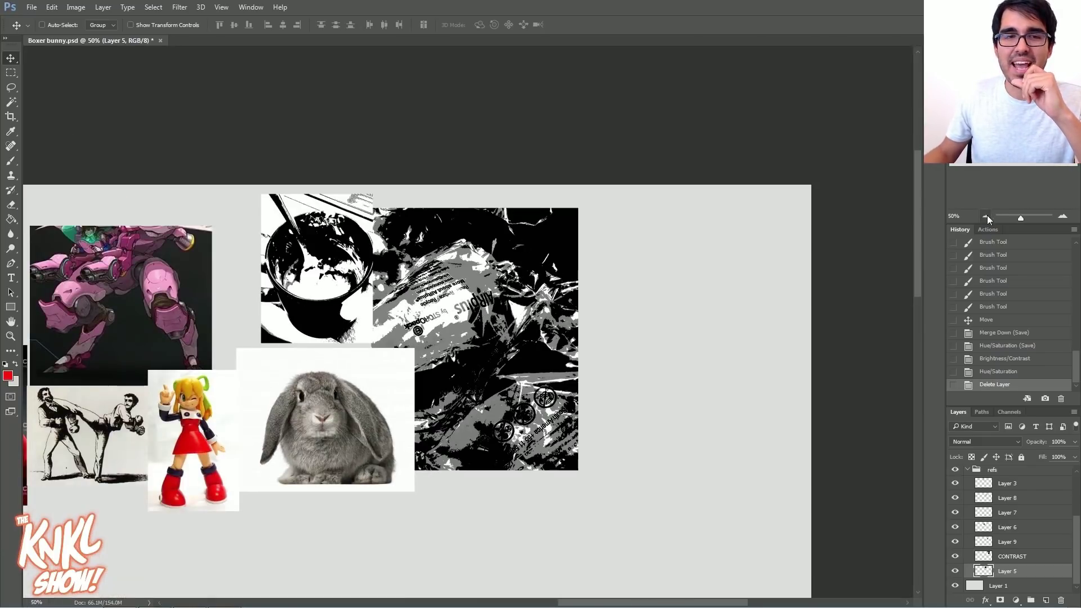
left_click_drag(1052, 110, 1025, 112)
left_click_drag(977, 153, 1004, 145)
left_click(984, 216)
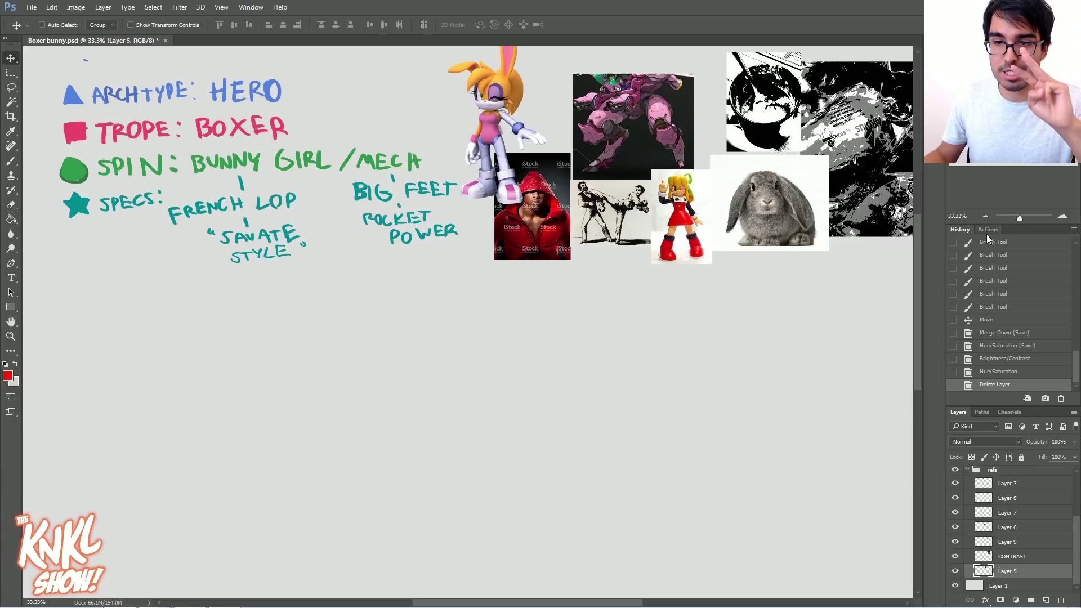
scroll(991, 530, "up", 3)
left_click(968, 545)
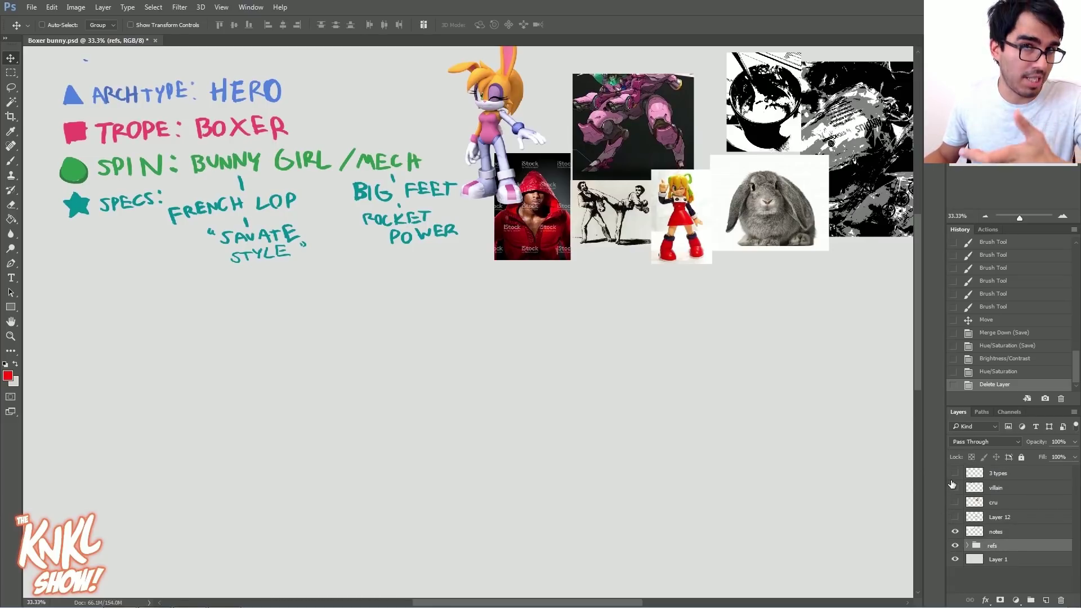
left_click(955, 473)
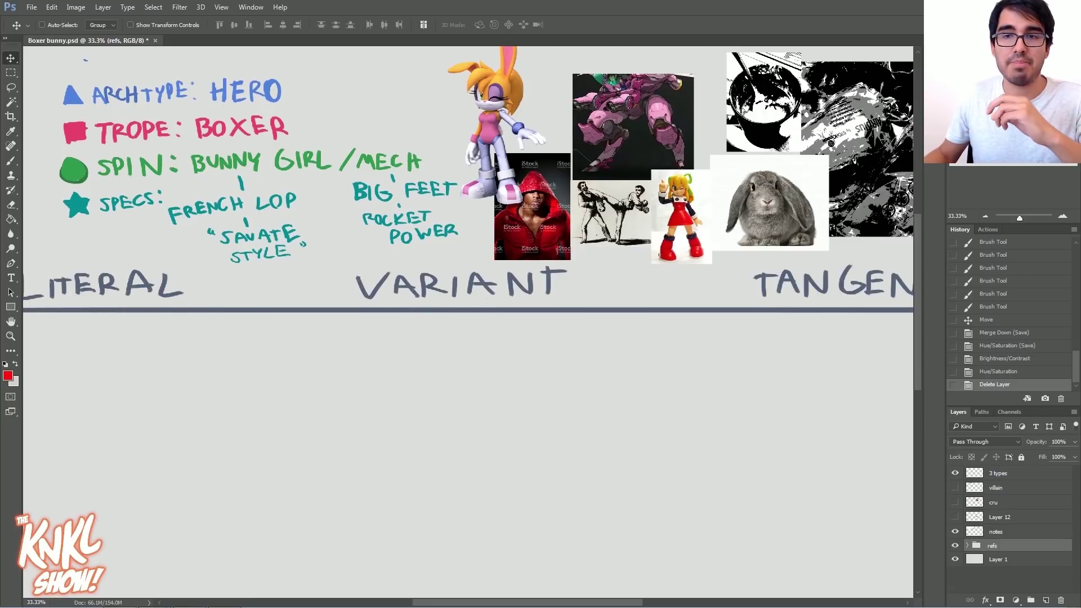
scroll(467, 169, "left", 3)
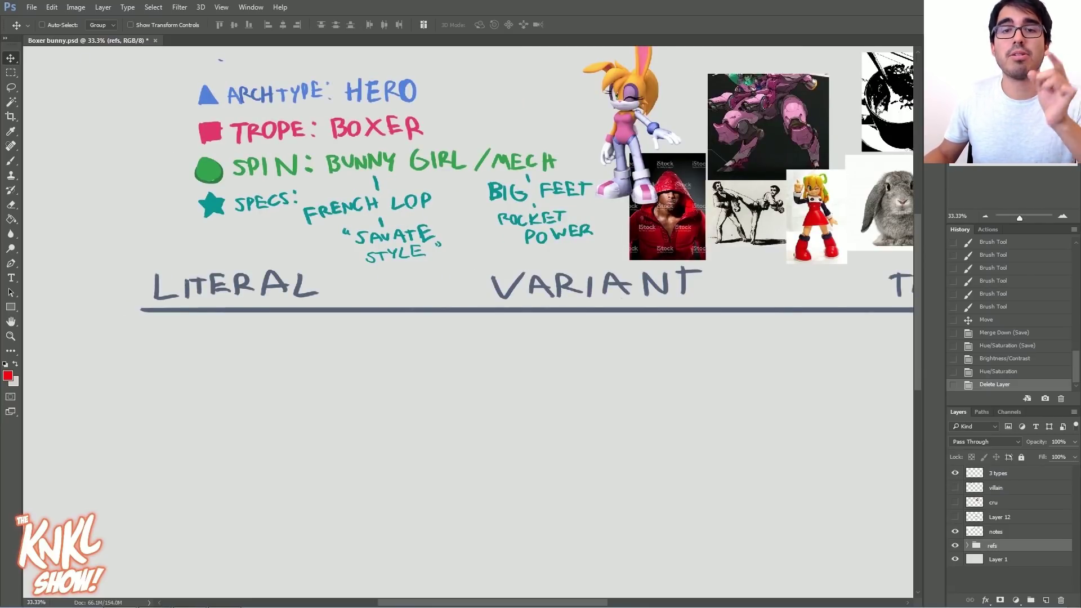
scroll(467, 169, "right", 5)
scroll(468, 169, "left", 4)
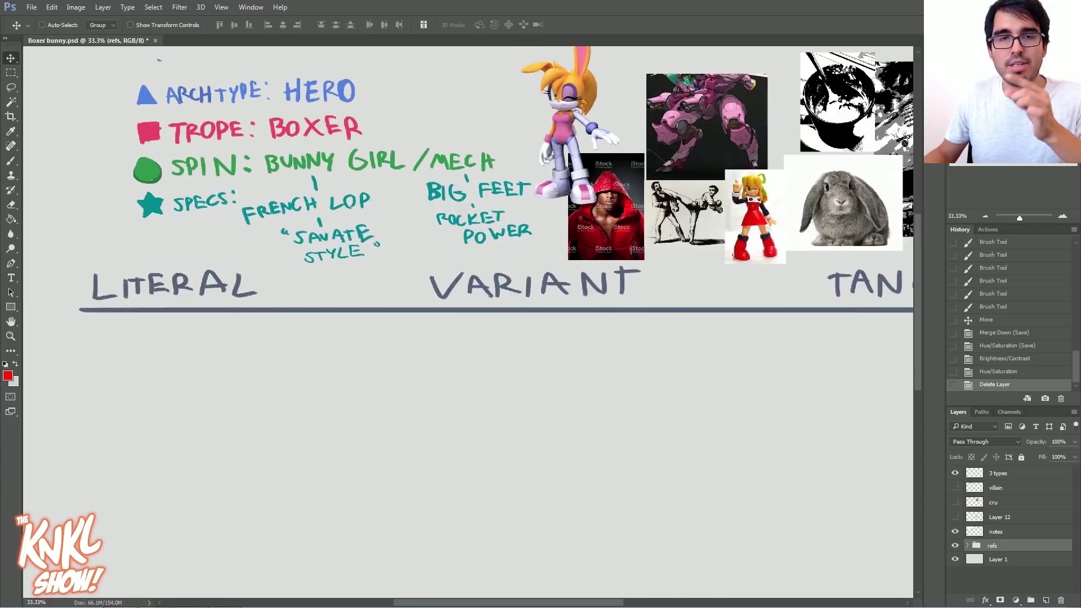
left_click_drag(468, 321, 529, 305)
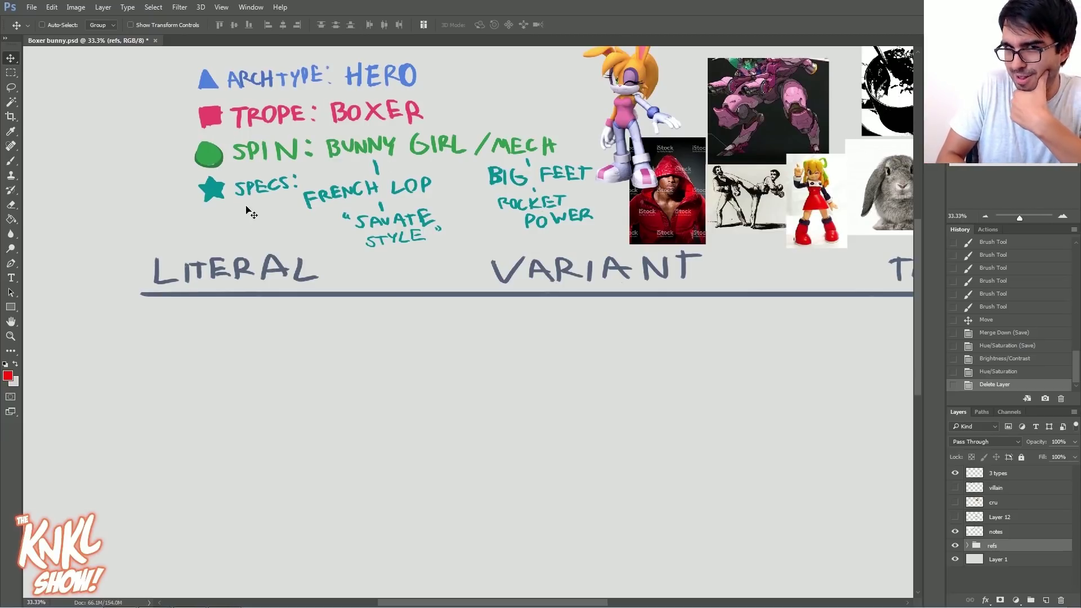
Step: Set the foreground color to the dark slate blue #555c76
left_click(8, 376)
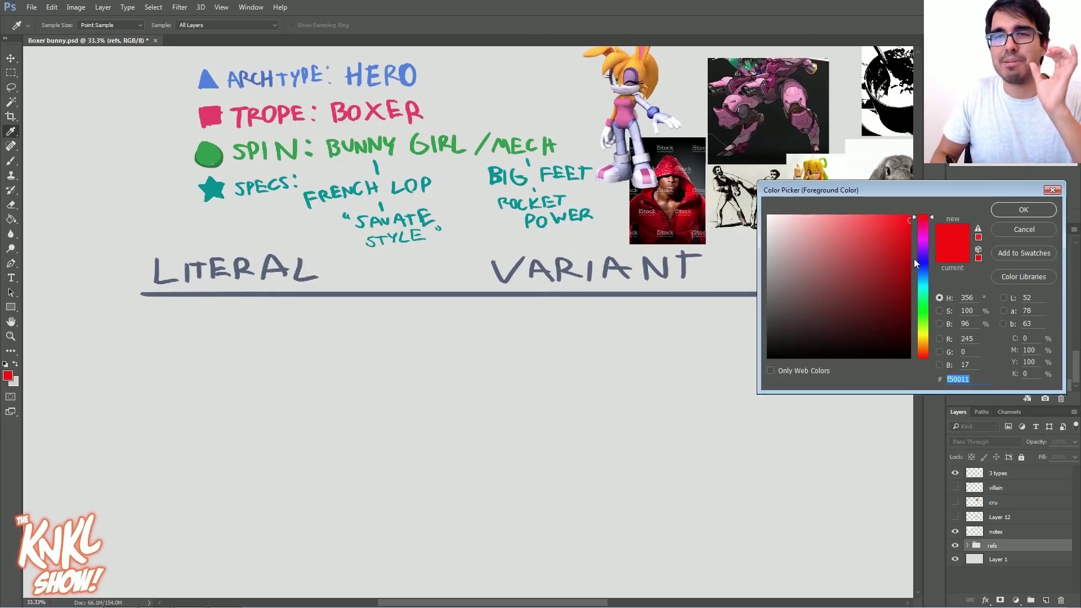
left_click_drag(920, 263, 922, 268)
left_click_drag(808, 284, 805, 291)
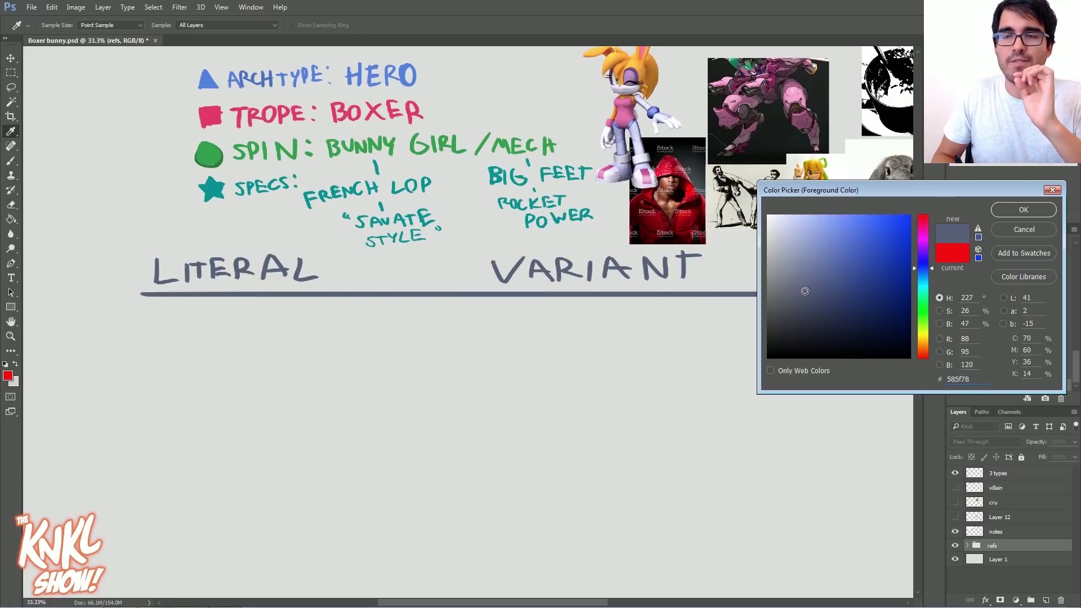
left_click(1007, 211)
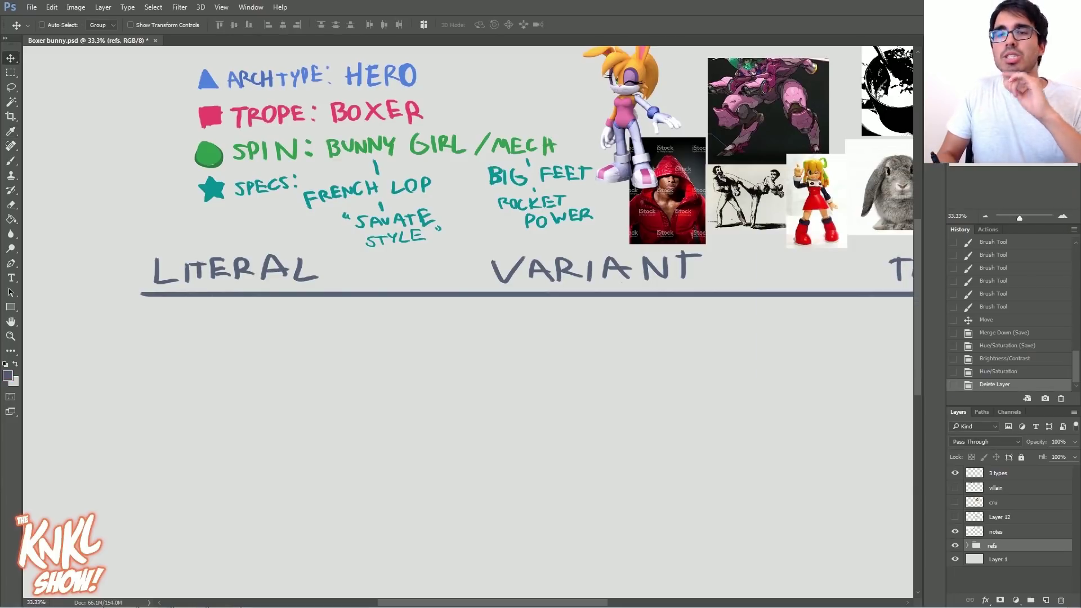
Step: Create a new normal-mode layer directly above the notes layer for the sketches
left_click(998, 473)
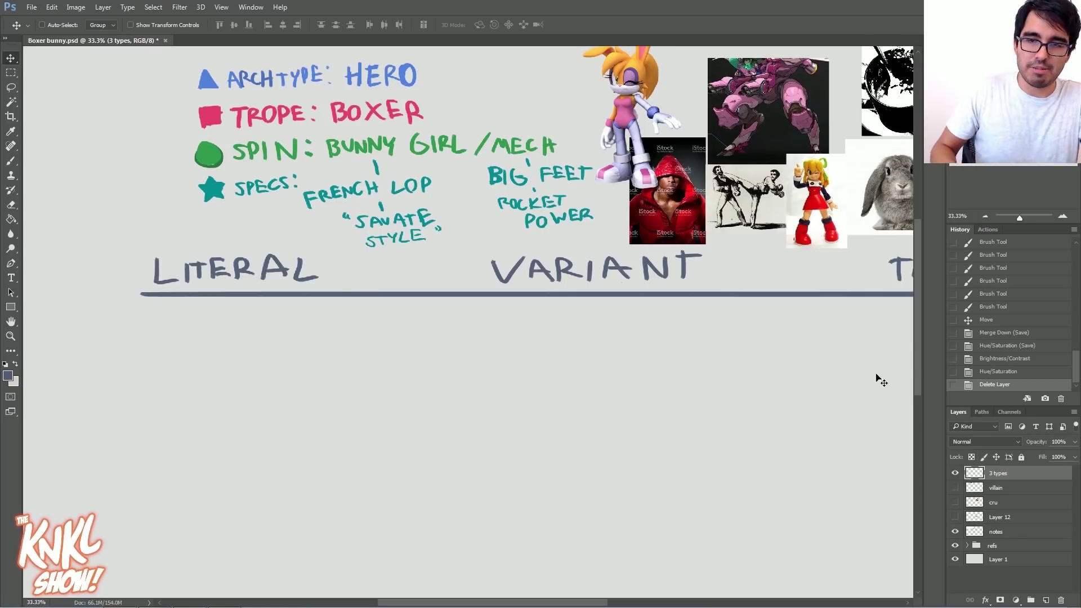
left_click(995, 532)
key("ctrl+shift+n")
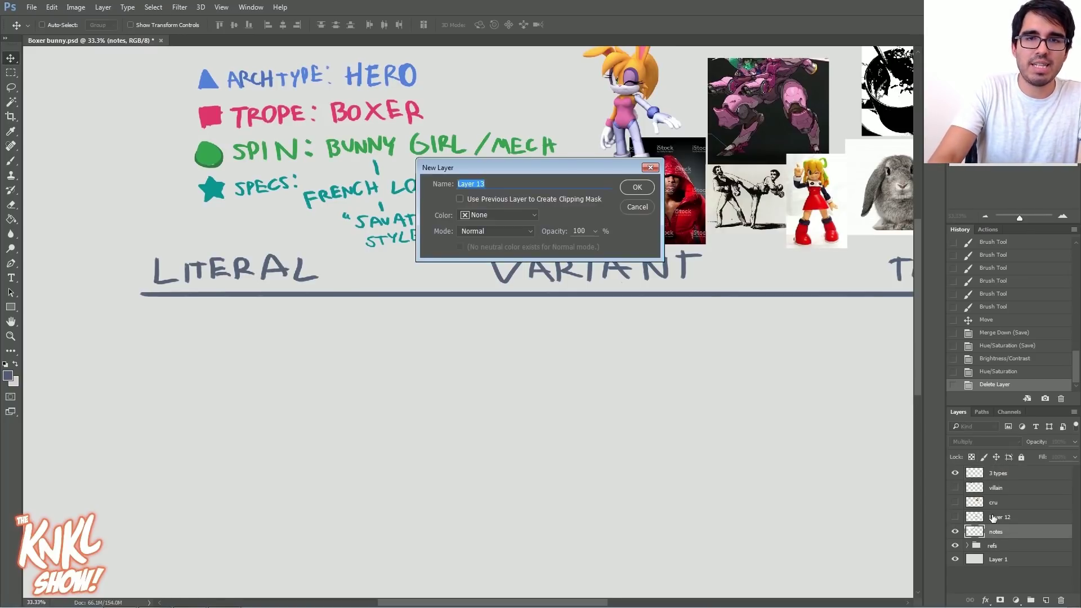
key("Return")
Step: Brush the first thin curves of a head under LITERAL and switch to a thicker brush
key("b")
mouse_move(507, 366)
left_mouse_down()
mouse_move(443, 371)
mouse_move(479, 340)
mouse_move(507, 342)
mouse_move(506, 322)
mouse_move(507, 345)
mouse_move(507, 287)
left_mouse_up()
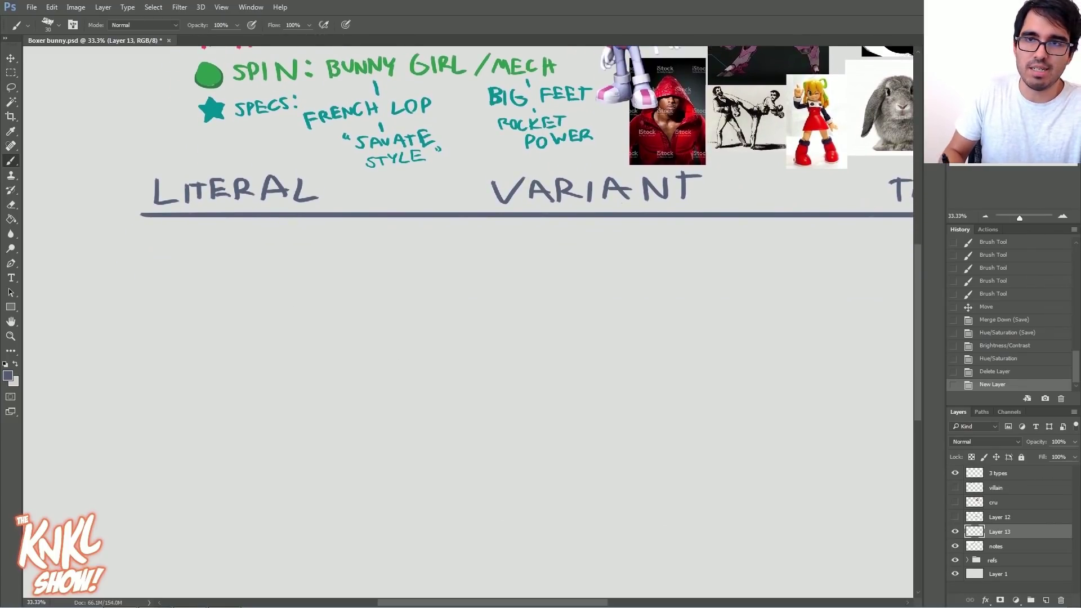
scroll(468, 322, "down", 1)
key("bracketleft")
key("bracketleft")
key("bracketleft")
key("bracketleft")
left_click_drag(241, 269, 218, 301)
mouse_move(226, 275)
left_mouse_down()
mouse_move(243, 271)
mouse_move(229, 298)
left_mouse_up()
key("bracketright")
right_click(239, 307)
left_click(269, 331)
key("Return")
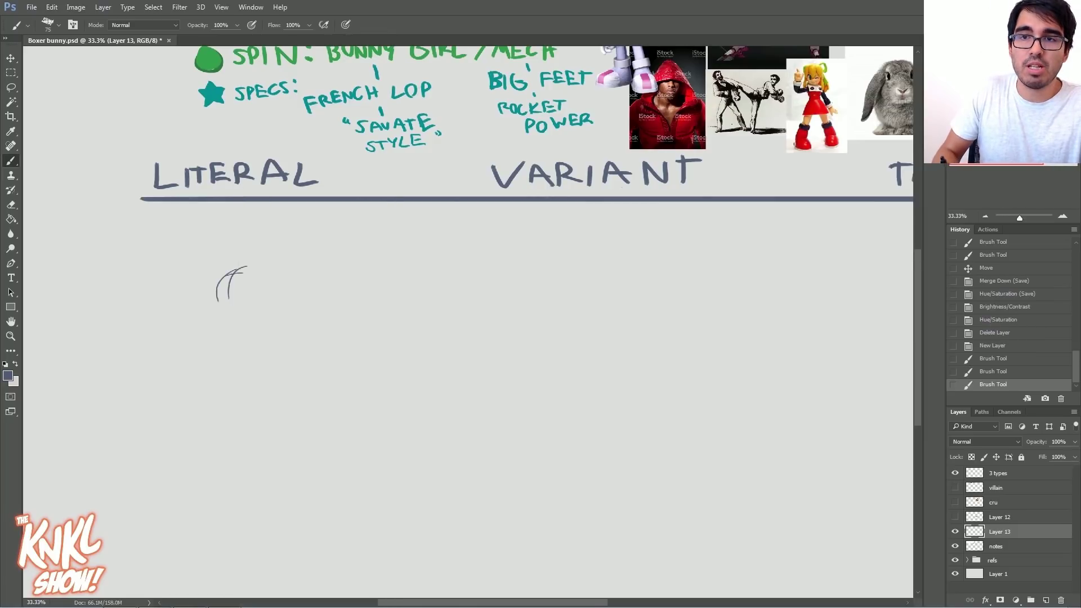
Step: Lighten the foreground color to slate blue #6f7793
left_click(12, 377)
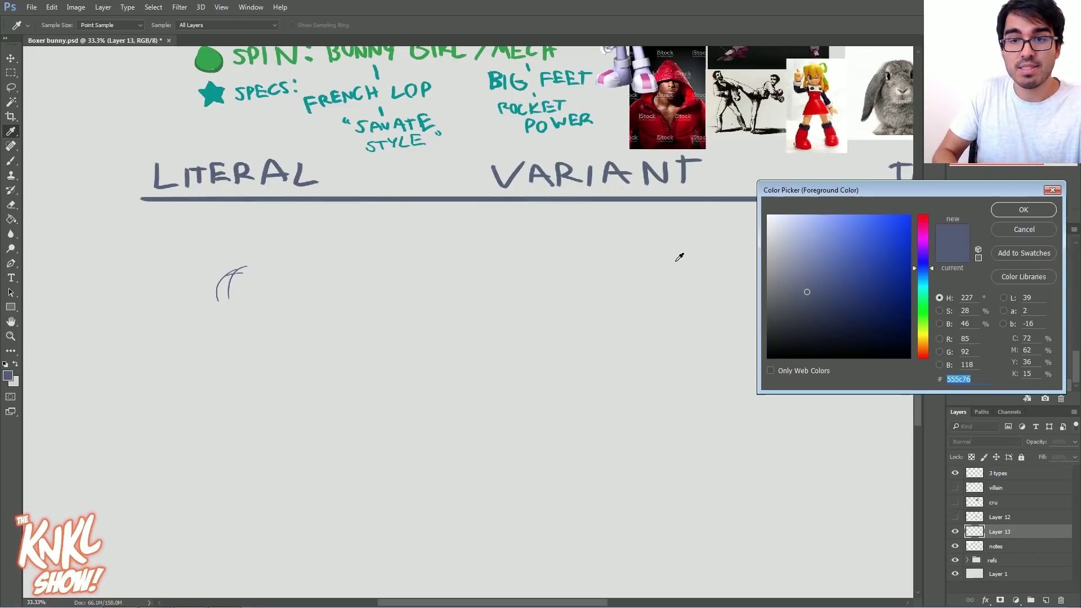
left_click(802, 277)
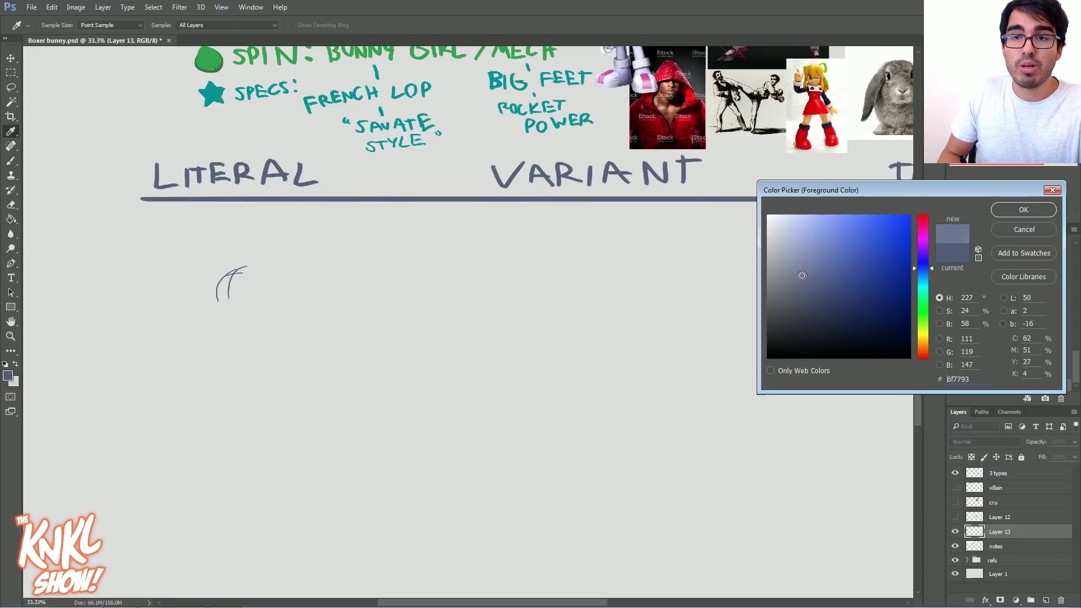
left_click(1024, 210)
Step: Sketch the figure's round head and short neck over the thin curves under LITERAL
left_click_drag(243, 273, 227, 303)
mouse_move(242, 280)
left_mouse_down()
mouse_move(242, 313)
mouse_move(225, 286)
mouse_move(234, 299)
mouse_move(260, 292)
mouse_move(238, 307)
mouse_move(263, 276)
left_mouse_up()
key("bracketleft")
key("bracketleft")
mouse_move(263, 283)
left_mouse_down()
mouse_move(259, 270)
mouse_move(261, 286)
left_mouse_up()
left_click_drag(251, 267, 239, 269)
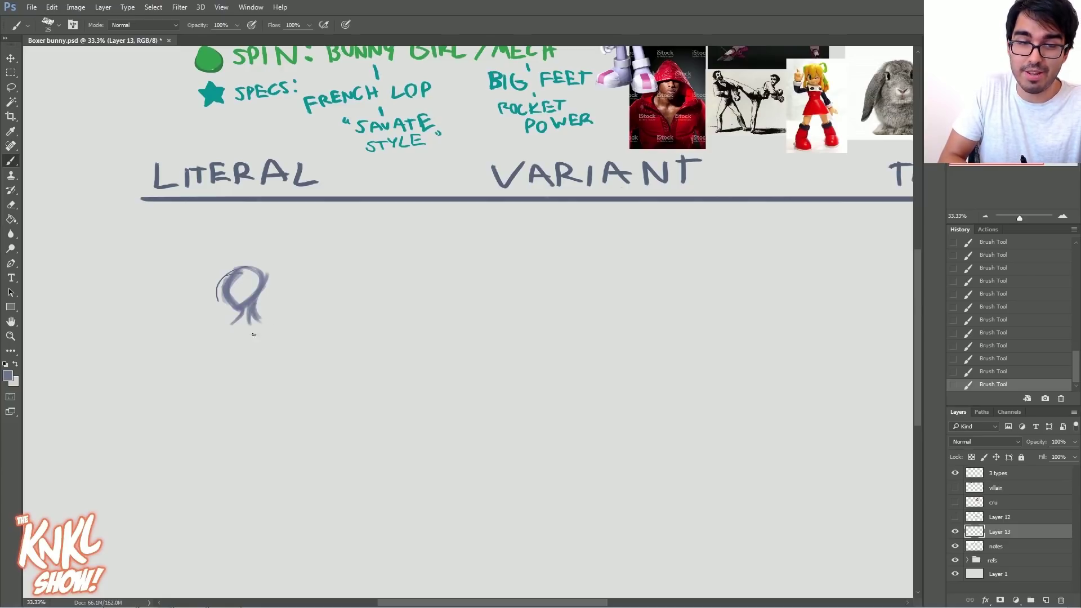
Step: Sketch the figure's shoulders and a torso tapering to the waist below the head
mouse_move(253, 314)
left_mouse_down()
mouse_move(293, 342)
mouse_move(241, 370)
left_mouse_up()
key("bracketleft")
left_click_drag(224, 324, 237, 387)
left_click_drag(269, 351, 263, 400)
left_click_drag(292, 331, 241, 398)
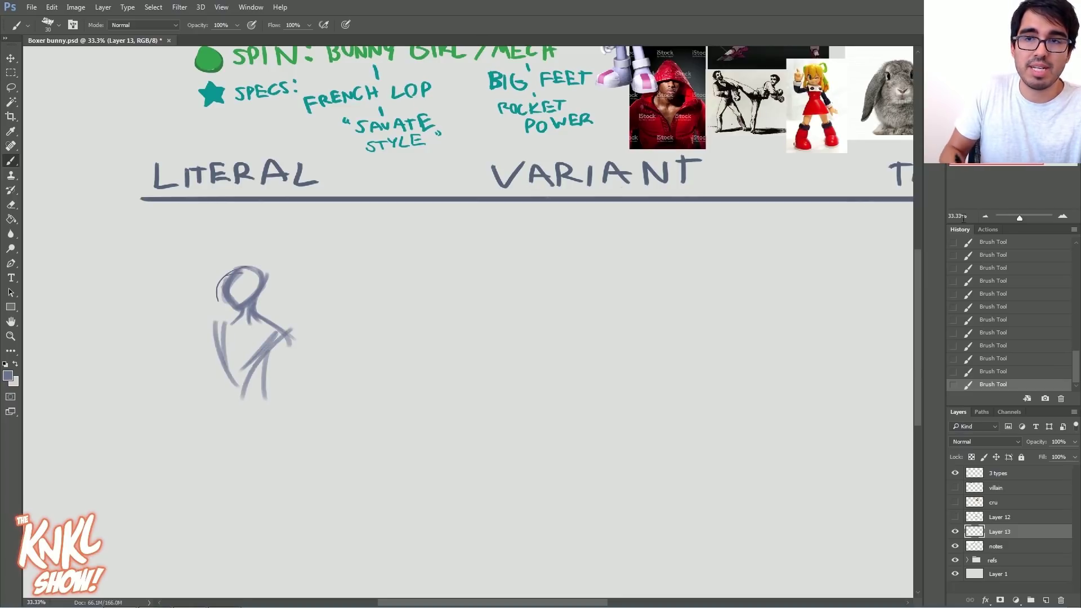
left_click(985, 216)
left_click_drag(294, 363, 275, 388)
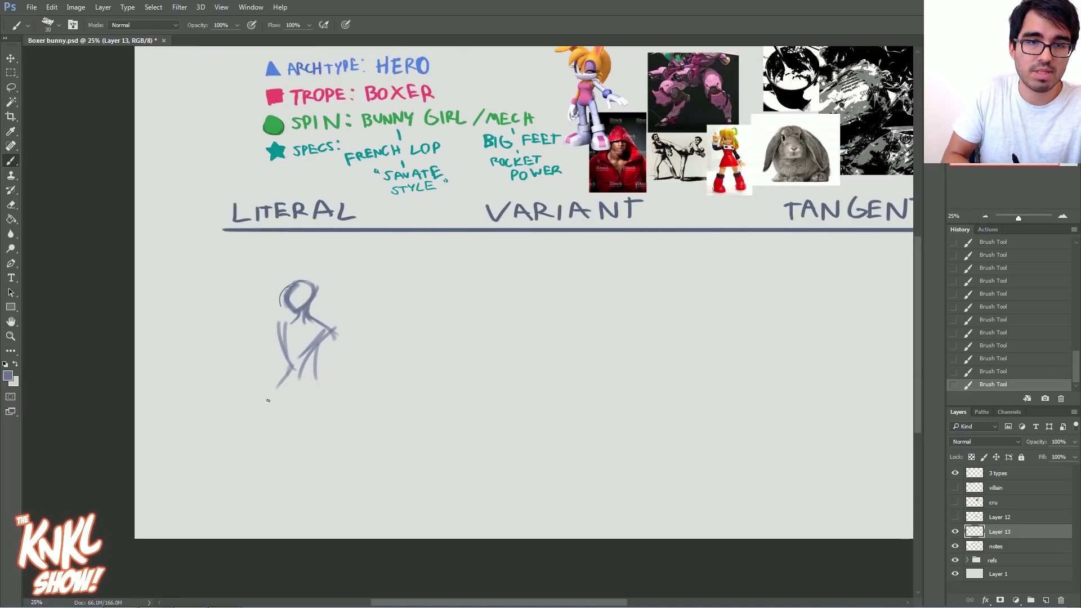
Step: Scale the figure sketch to about 60% and place it closer to the line under LITERAL
key("ctrl+t")
left_click_drag(340, 278, 335, 291)
left_click_drag(314, 332, 311, 294)
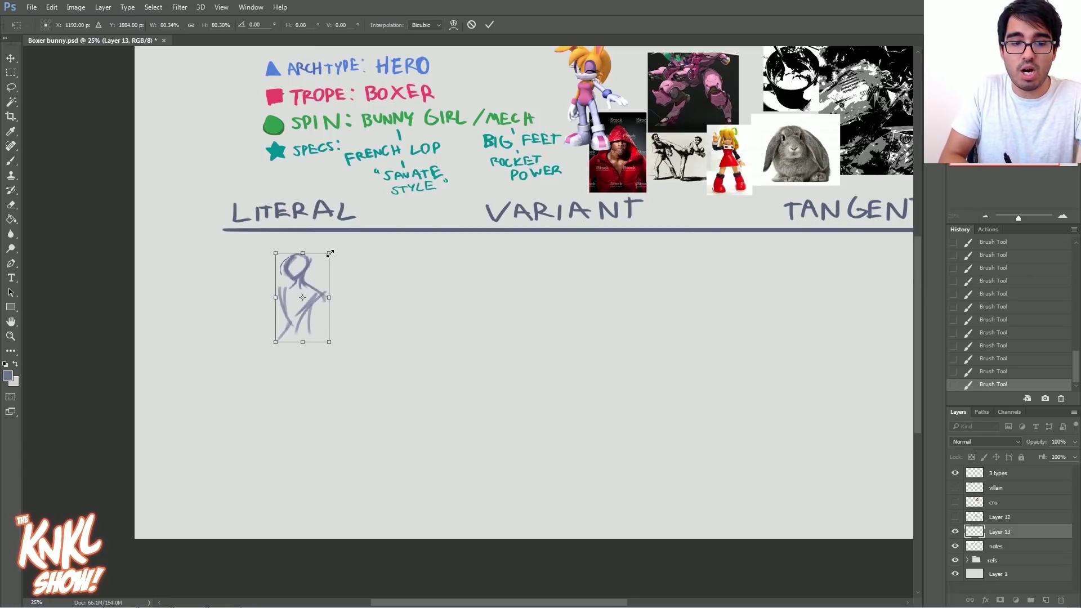
left_click_drag(327, 253, 307, 281)
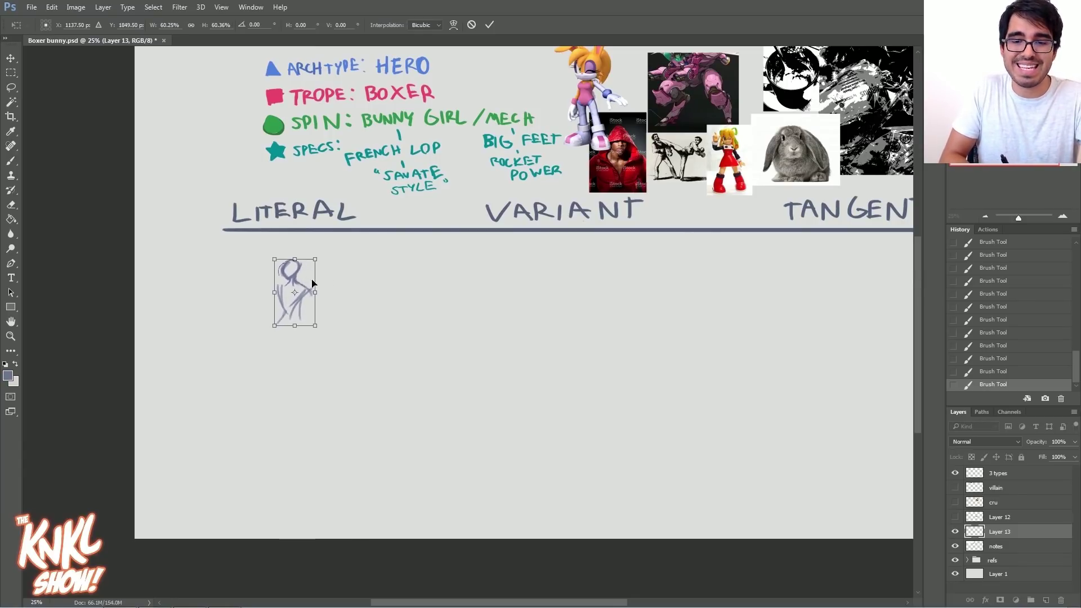
key("Return")
Step: Sketch the figure's wide hips and thighs, then large flared lower legs closed by a curved base line
left_click(1062, 216)
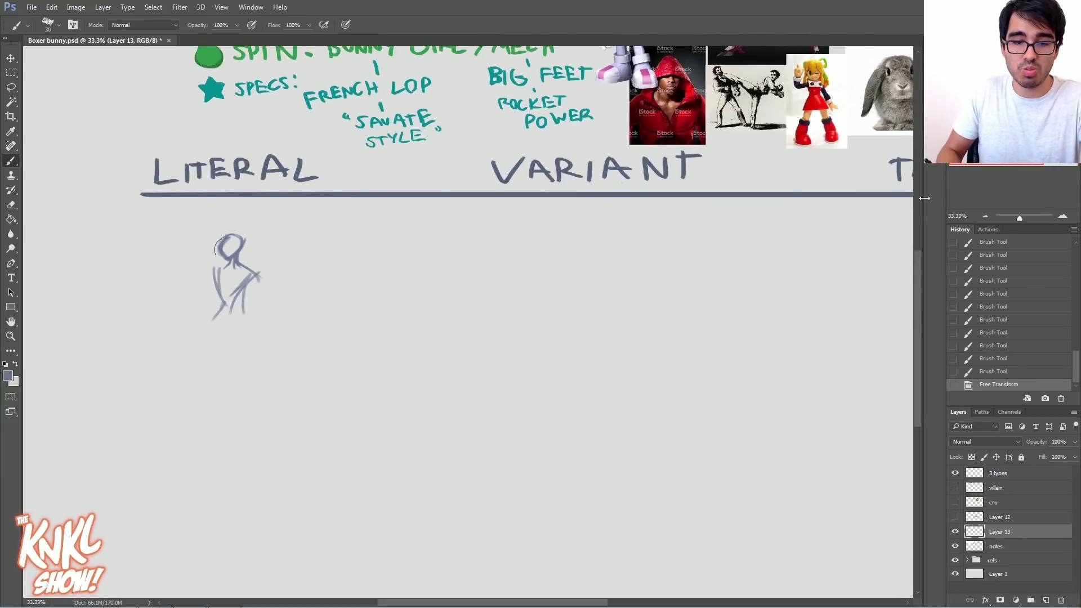
mouse_move(205, 321)
left_mouse_down()
mouse_move(184, 370)
mouse_move(213, 394)
left_mouse_up()
mouse_move(245, 304)
left_mouse_down()
mouse_move(266, 377)
mouse_move(256, 402)
left_mouse_up()
left_click_drag(189, 365, 208, 416)
left_click_drag(262, 388, 276, 417)
left_click_drag(258, 394, 293, 464)
mouse_move(199, 369)
left_mouse_down()
mouse_move(198, 472)
mouse_move(185, 458)
left_mouse_up()
mouse_move(193, 452)
left_mouse_down()
mouse_move(257, 474)
mouse_move(297, 472)
mouse_move(291, 437)
mouse_move(309, 473)
left_mouse_up()
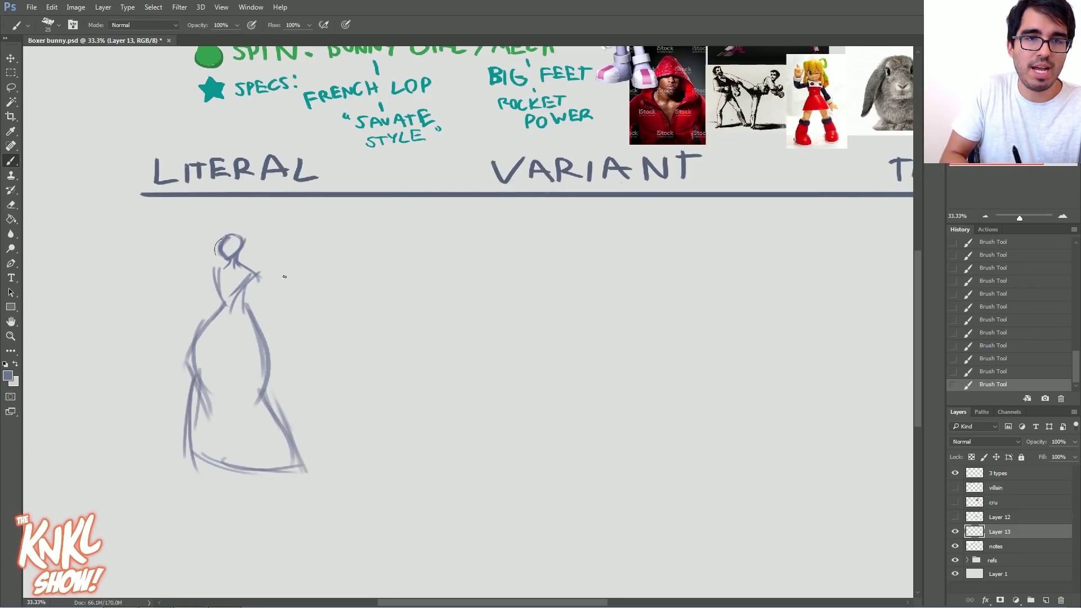
Step: Draw a small triangle beside the figure's head and sketch both arms hanging from the shoulders
left_click_drag(308, 243, 359, 244)
mouse_move(332, 207)
left_mouse_down()
mouse_move(310, 242)
mouse_move(343, 204)
left_mouse_up()
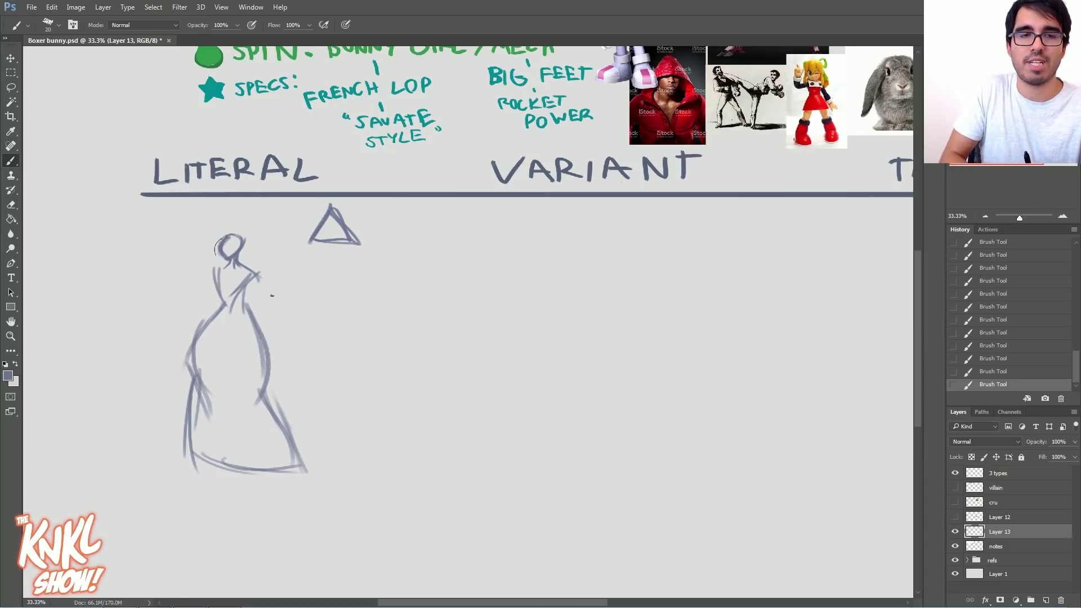
mouse_move(250, 282)
left_mouse_down()
mouse_move(279, 317)
mouse_move(284, 356)
mouse_move(281, 337)
left_mouse_up()
key("[")
left_click_drag(217, 265, 187, 343)
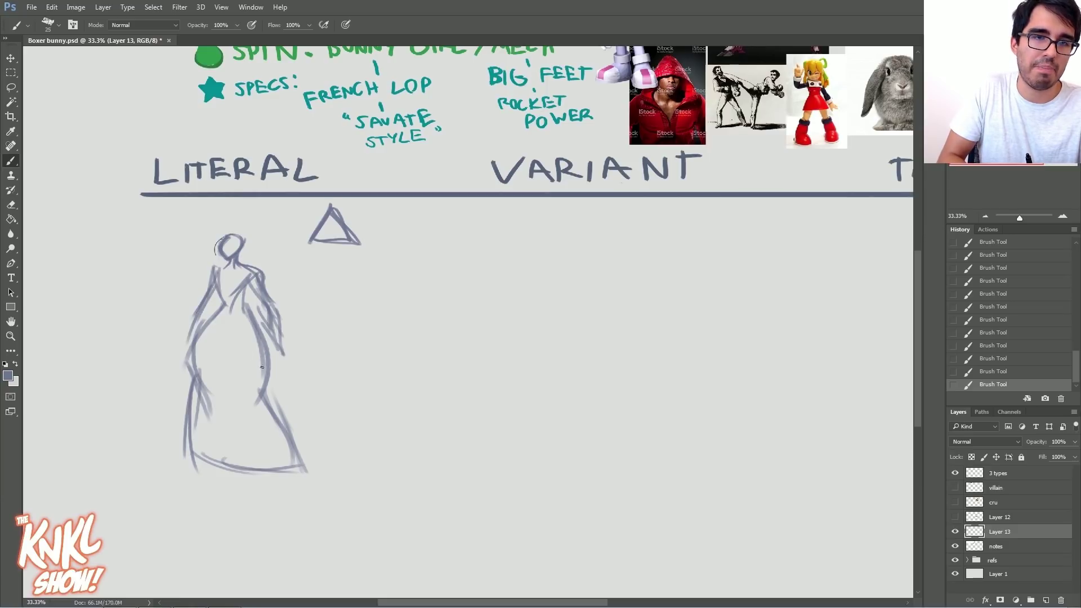
Step: Thicken the figure's shoulder strokes and shade the head, torso and one arm with broad brush strokes
left_click_drag(255, 263, 245, 302)
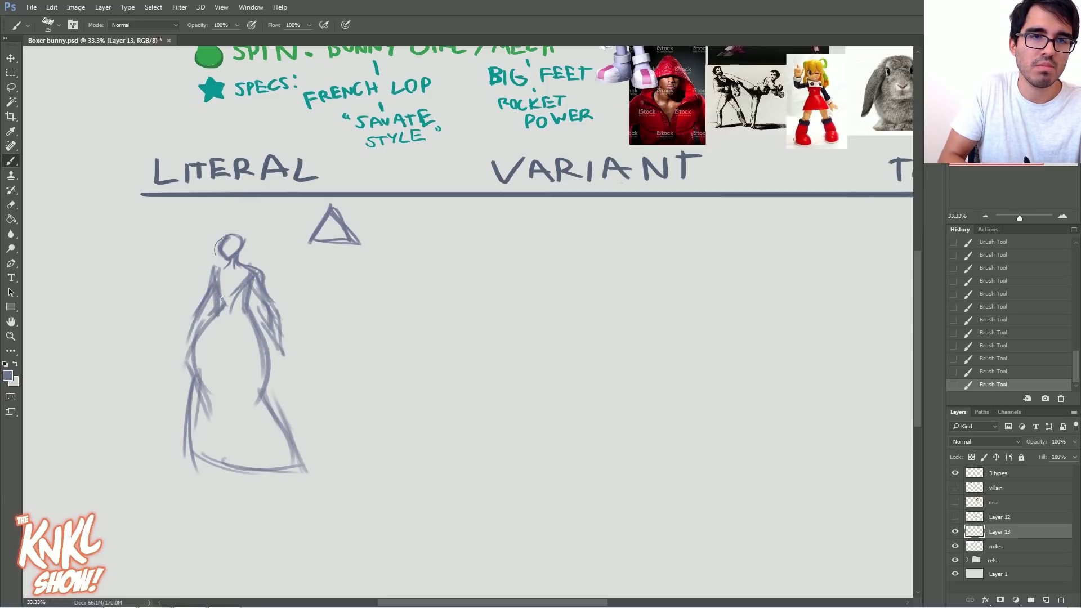
mouse_move(247, 250)
left_mouse_down()
mouse_move(237, 292)
mouse_move(219, 271)
mouse_move(250, 308)
mouse_move(272, 282)
mouse_move(235, 306)
mouse_move(273, 303)
left_mouse_up()
key("]")
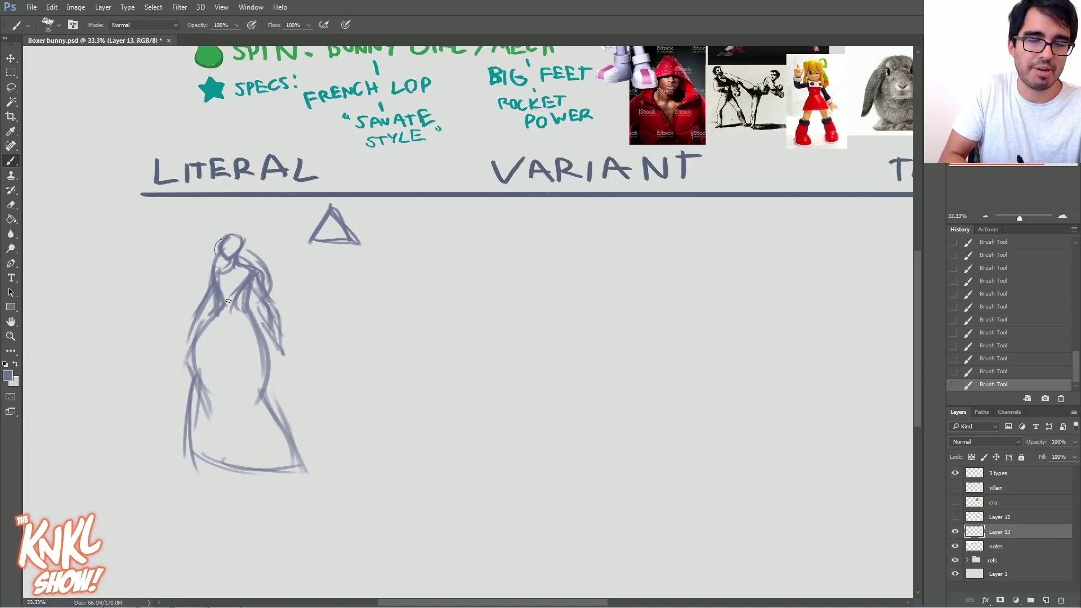
key("]")
key("]")
mouse_move(233, 243)
left_mouse_down()
mouse_move(223, 290)
mouse_move(256, 270)
mouse_move(269, 292)
left_mouse_up()
key("bracketleft")
key("bracketleft")
left_click_drag(280, 301, 271, 326)
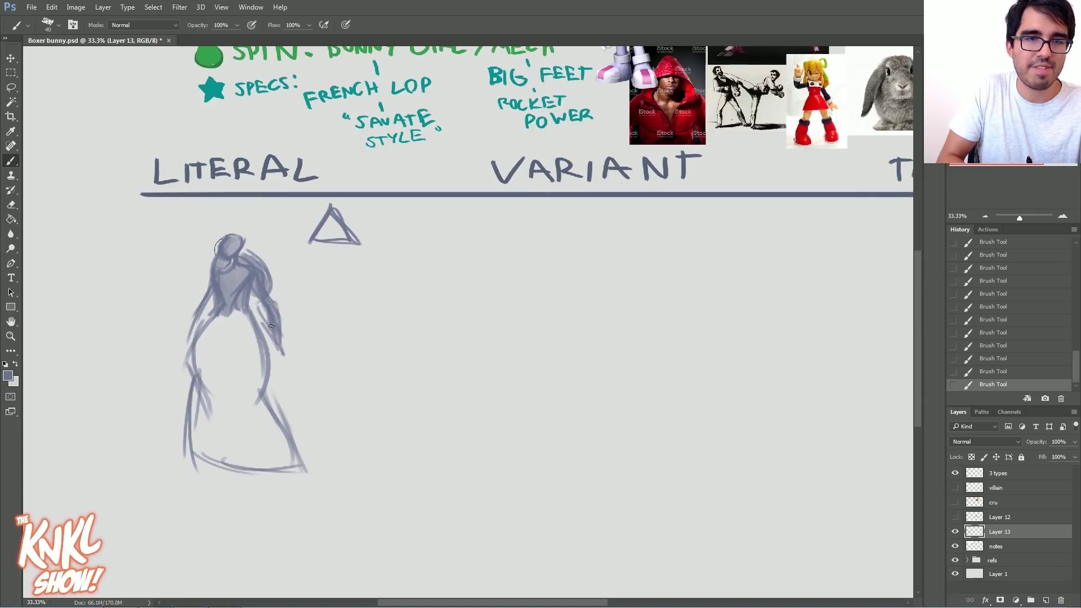
Step: Shade the upper thigh, draw the hip and inner leg lines, and outline one large flared lower leg
mouse_move(218, 367)
left_mouse_down()
mouse_move(216, 424)
mouse_move(216, 357)
mouse_move(229, 355)
mouse_move(234, 378)
left_mouse_up()
key("bracketleft")
mouse_move(226, 342)
left_mouse_down()
mouse_move(247, 398)
mouse_move(272, 385)
mouse_move(292, 455)
left_mouse_up()
key("bracketright")
mouse_move(246, 392)
left_mouse_down()
mouse_move(252, 442)
mouse_move(277, 403)
left_mouse_up()
left_click_drag(277, 403, 288, 475)
key("bracketright")
mouse_move(241, 393)
left_mouse_down()
mouse_move(244, 466)
mouse_move(279, 475)
mouse_move(304, 458)
left_mouse_up()
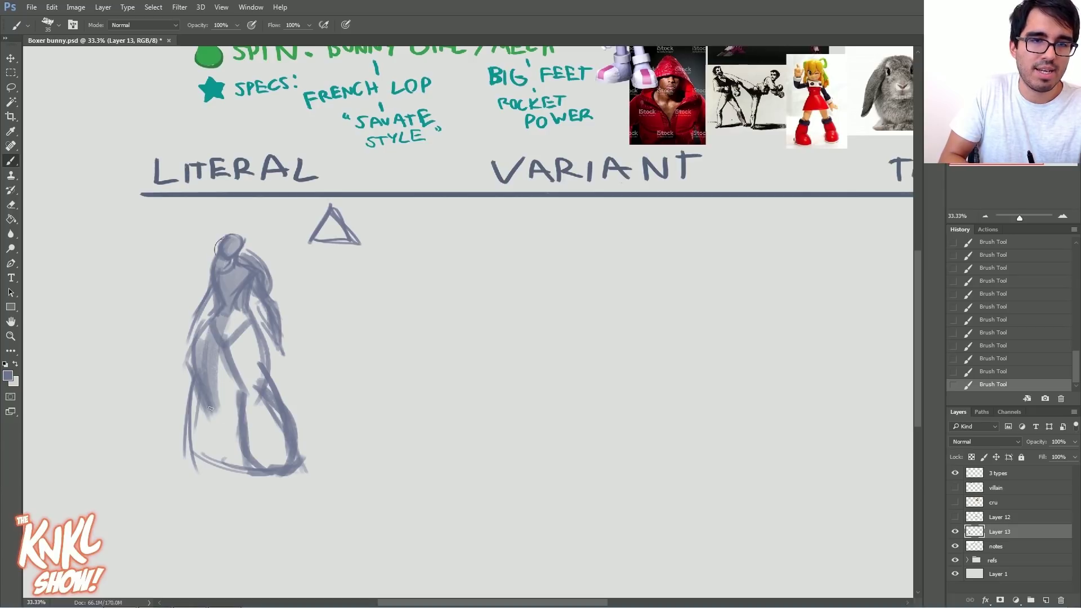
Step: Outline the other flared lower leg and erase the stray outer line beside it
left_click_drag(193, 385, 194, 448)
mouse_move(200, 402)
left_mouse_down()
mouse_move(193, 459)
mouse_move(222, 463)
mouse_move(238, 451)
mouse_move(212, 463)
mouse_move(241, 448)
left_mouse_up()
key("bracketleft")
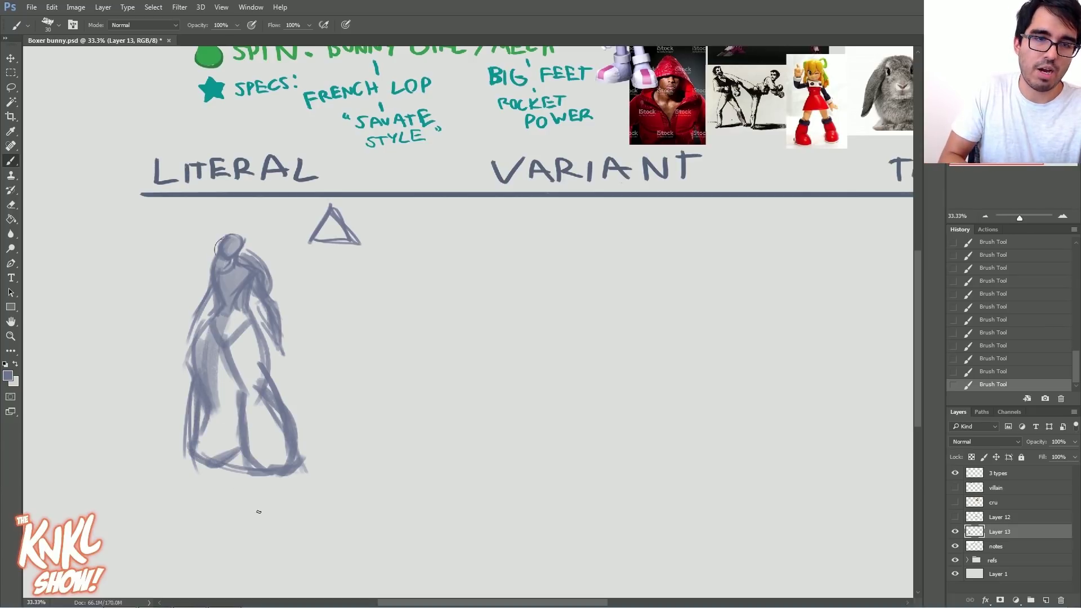
left_click_drag(180, 443, 197, 397)
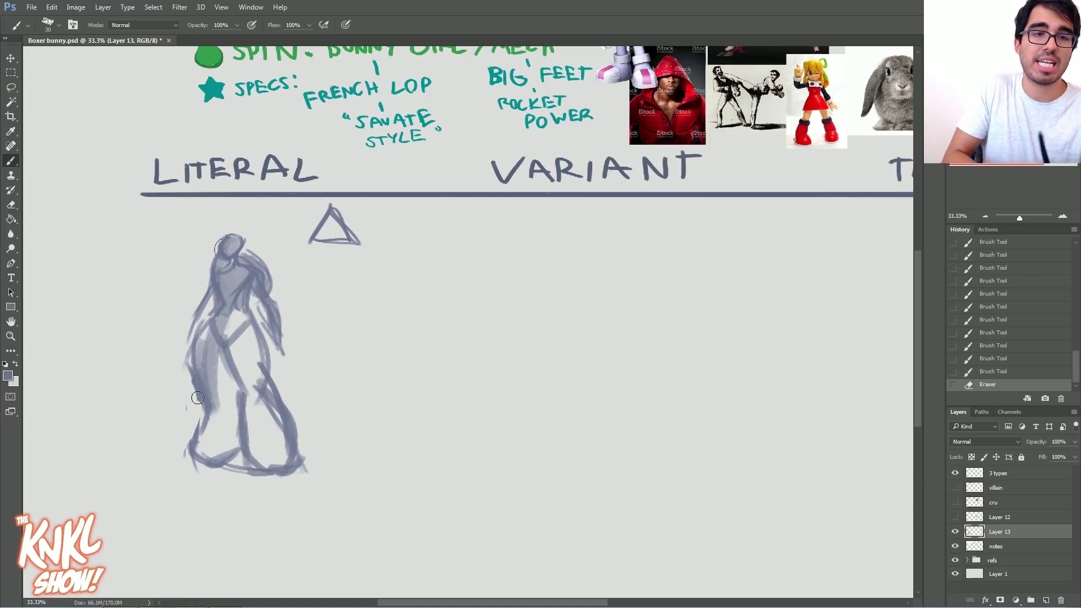
Step: Switch the eraser to the CHALK NEW brush preset
left_click(10, 209)
right_click(402, 335)
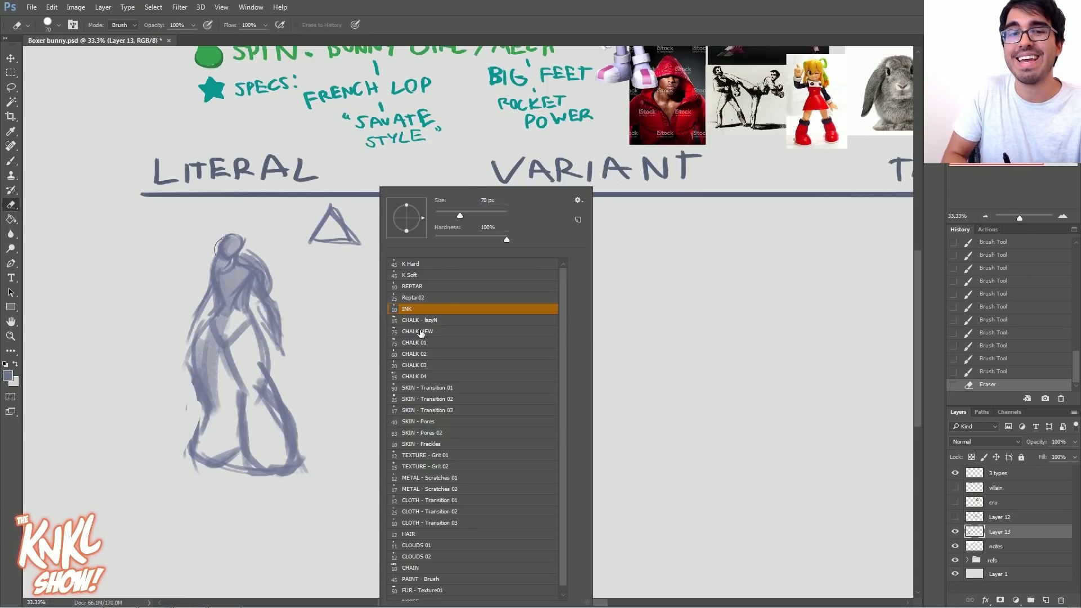
left_click(420, 333)
left_click_drag(954, 164, 953, 165)
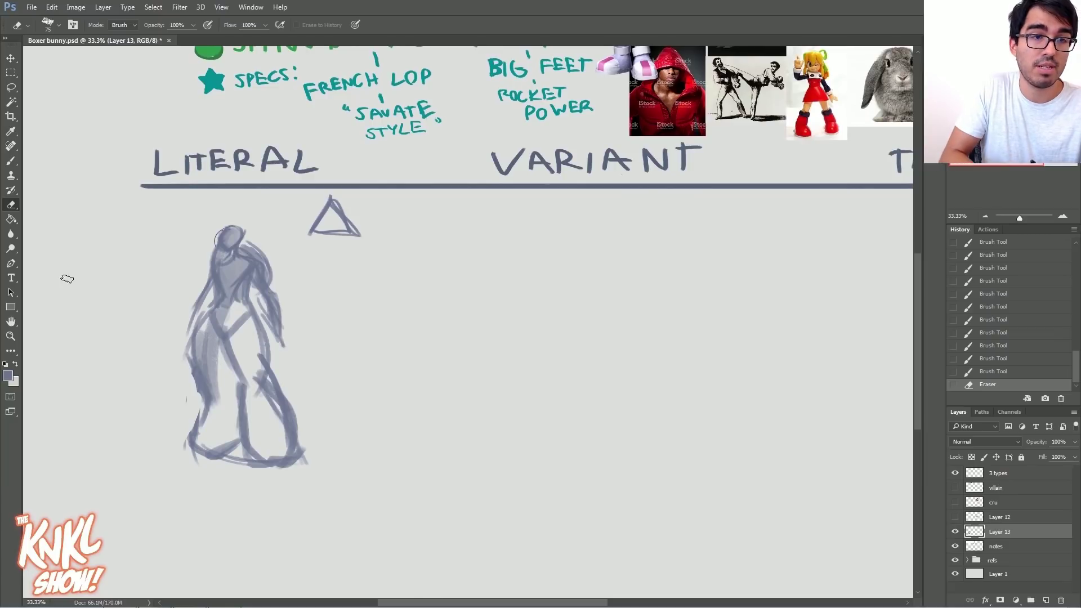
Step: Fill both legs with broad tone and reinforce the arm's outer contour with finer strokes
left_click(11, 161)
key("bracketright")
key("bracketright")
mouse_move(213, 424)
left_mouse_down()
mouse_move(212, 433)
mouse_move(230, 388)
mouse_move(262, 428)
mouse_move(274, 420)
mouse_move(242, 316)
mouse_move(210, 373)
left_mouse_up()
key("bracketleft")
key("bracketleft")
left_click_drag(200, 303, 189, 322)
left_click_drag(213, 283, 204, 303)
Step: Start an upright ear with a line rising from the head, rolling back the extra strokes after it
key("bracketright")
mouse_move(242, 244)
left_mouse_down()
mouse_move(256, 258)
mouse_move(247, 266)
mouse_move(275, 191)
left_mouse_up()
key("bracketleft")
mouse_move(277, 177)
left_mouse_down()
mouse_move(231, 236)
mouse_move(263, 189)
left_mouse_up()
left_click(982, 349)
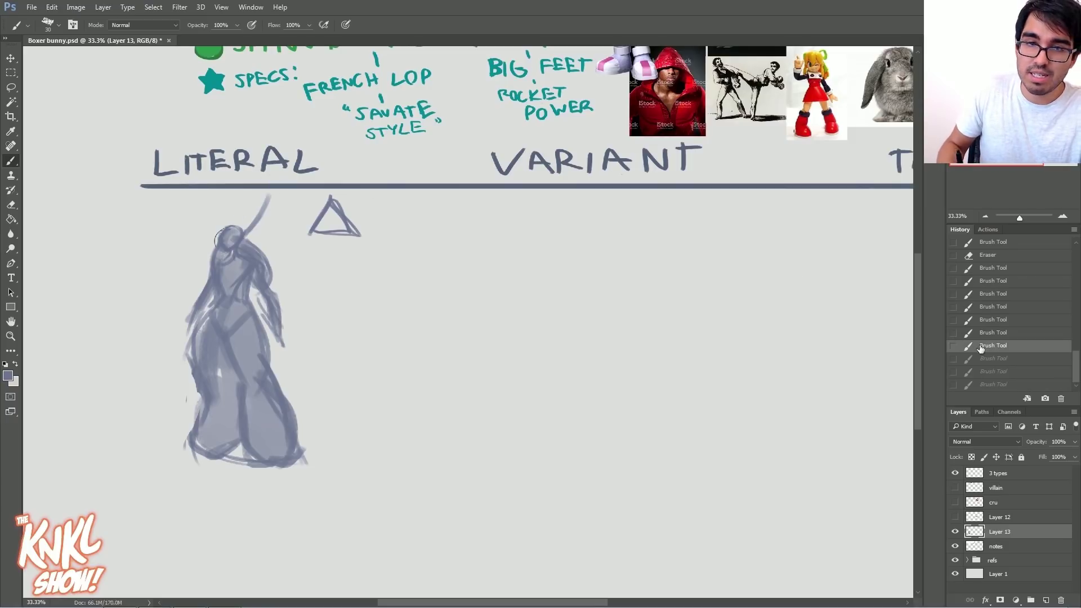
Step: Outline two tall pointed rabbit ears spreading in a V from the figure's head
key("bracketleft")
left_click_drag(218, 232, 202, 192)
mouse_move(217, 234)
left_mouse_down()
mouse_move(209, 171)
mouse_move(235, 228)
left_mouse_up()
mouse_move(202, 172)
left_mouse_down()
mouse_move(235, 228)
mouse_move(230, 197)
mouse_move(242, 225)
mouse_move(282, 173)
left_mouse_up()
key("bracketright")
mouse_move(282, 175)
left_mouse_down()
mouse_move(242, 233)
mouse_move(257, 219)
mouse_move(235, 223)
left_mouse_up()
Step: Fill both upright ears with tone and clean up their tips
key("bracketright")
key("bracketright")
left_click_drag(206, 179, 226, 226)
mouse_move(207, 196)
left_mouse_down()
mouse_move(223, 233)
mouse_move(273, 184)
mouse_move(240, 232)
left_mouse_up()
left_click_drag(272, 180, 236, 206)
left_click_drag(264, 176, 279, 164)
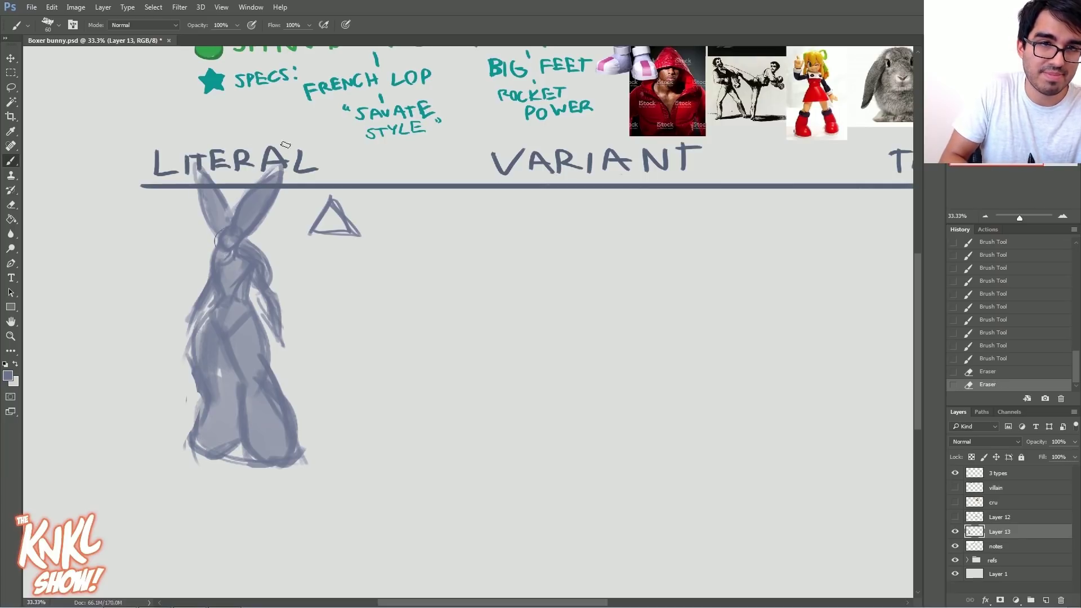
Step: Move the figure sketch fully below the LITERAL line and paint bulky fists at the ends of both arms
left_click(11, 58)
mouse_move(241, 331)
left_mouse_down()
mouse_move(144, 363)
mouse_move(179, 383)
mouse_move(193, 354)
left_mouse_up()
key("b")
key("bracketright")
left_click_drag(96, 346, 99, 356)
left_click_drag(180, 363, 185, 360)
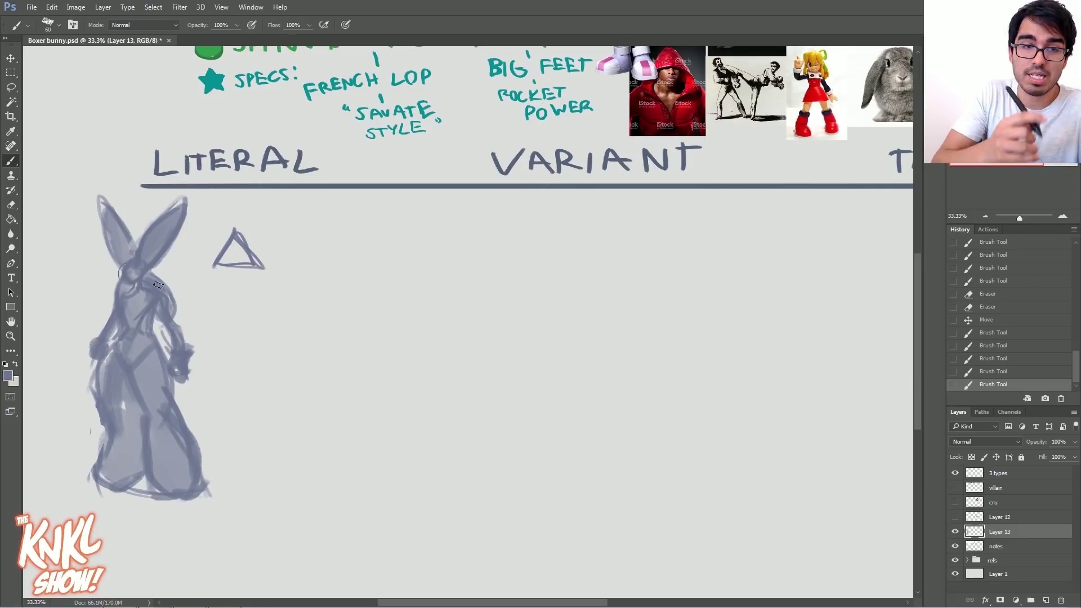
left_click(1062, 217)
left_click(980, 138)
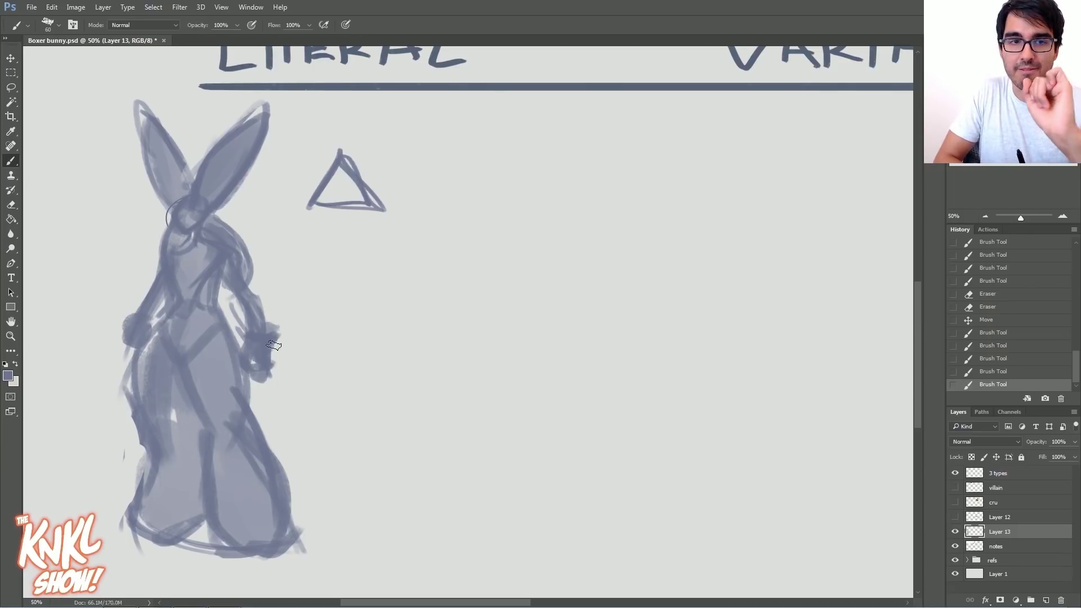
left_click_drag(226, 205, 340, 479)
left_click_drag(138, 224, 42, 523)
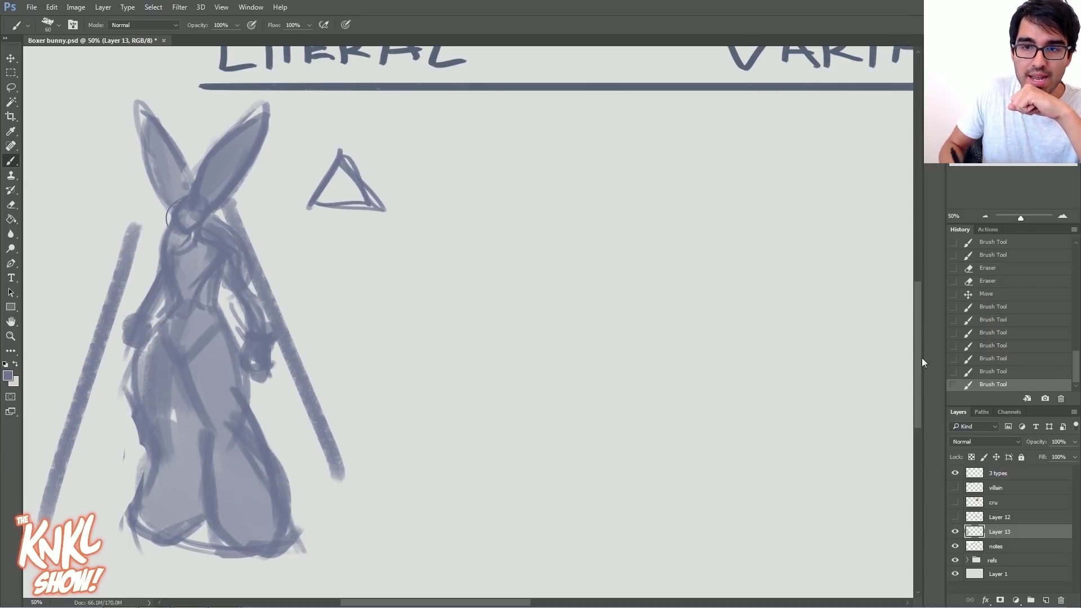
left_click(992, 373)
left_click(978, 357)
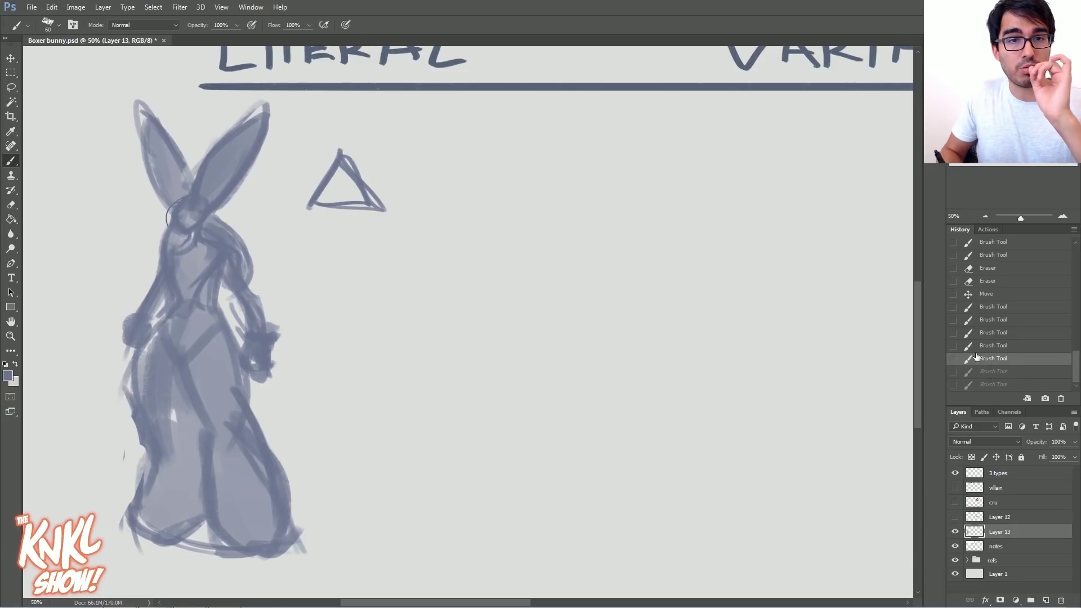
Step: Shade the small triangle and scale the figure sketch down, keeping it beneath the LITERAL heading
mouse_move(336, 197)
left_mouse_down()
mouse_move(361, 202)
mouse_move(359, 187)
mouse_move(338, 194)
left_mouse_up()
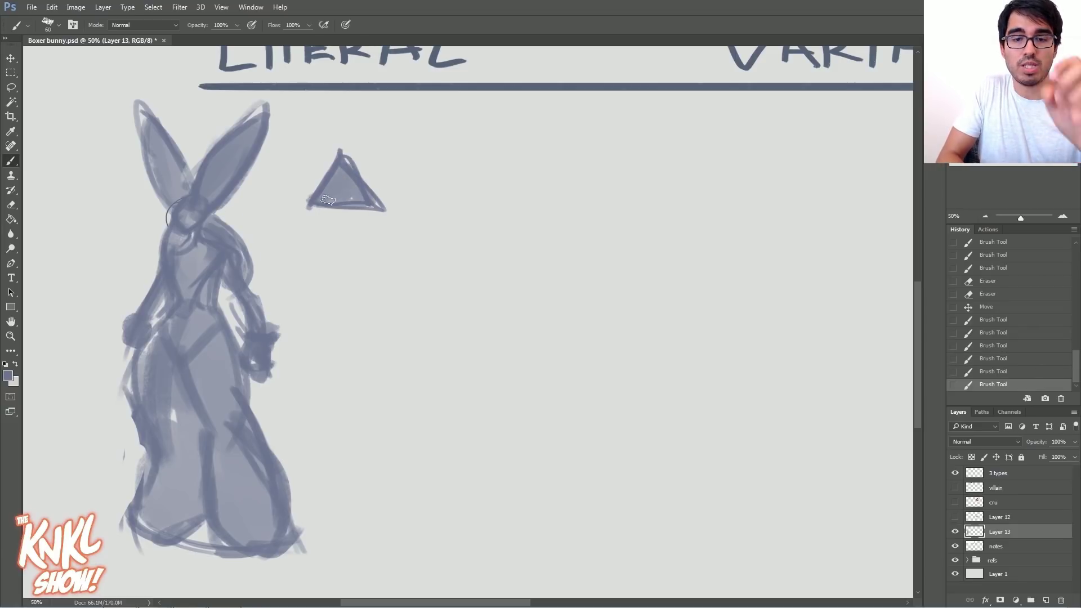
key("l")
key("v")
left_click_drag(183, 247, 129, 246)
key("ctrl+t")
left_click_drag(331, 97, 259, 163)
left_click_drag(220, 213, 187, 162)
key("Return")
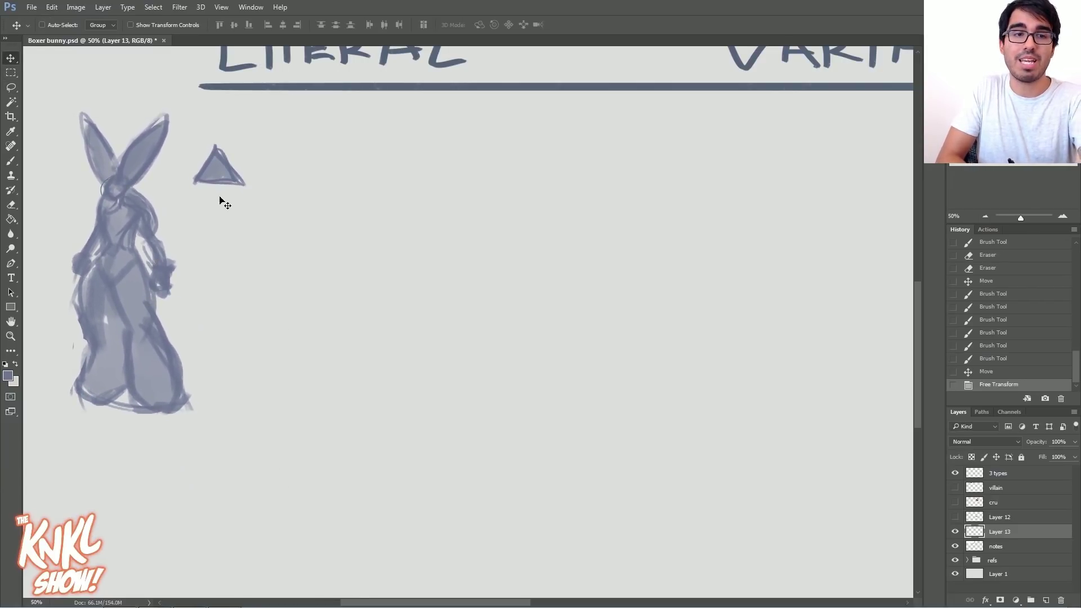
Step: Duplicate the figure and triangle to the right on a separate layer and erase the copy's upright ears
left_click_drag(161, 268, 433, 271, "alt")
key("b")
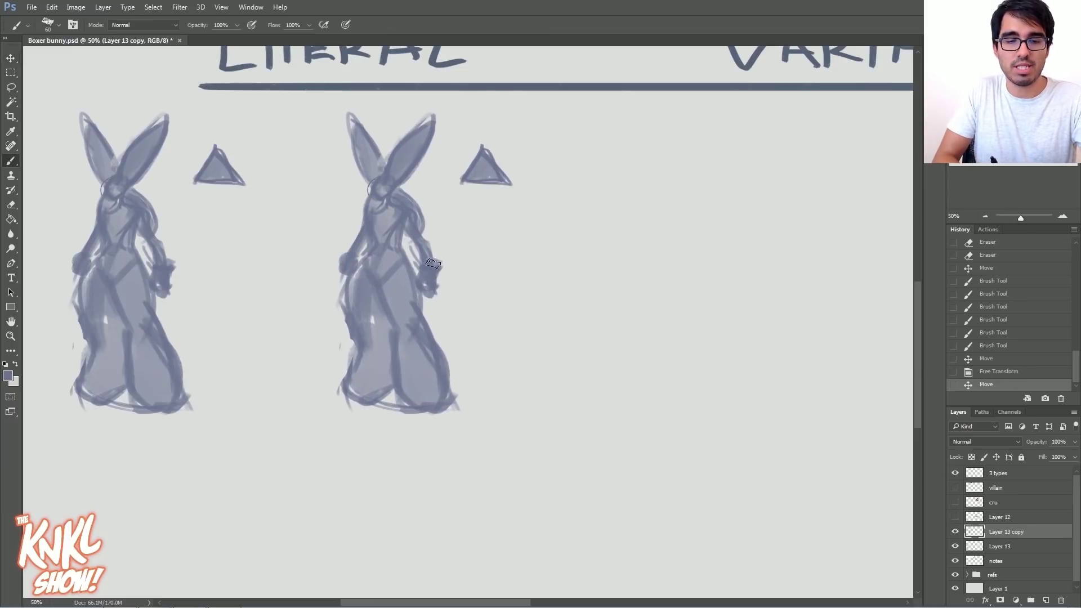
mouse_move(371, 152)
left_mouse_down()
mouse_move(365, 111)
mouse_move(356, 147)
mouse_move(385, 141)
mouse_move(406, 181)
mouse_move(425, 166)
mouse_move(422, 140)
left_mouse_up()
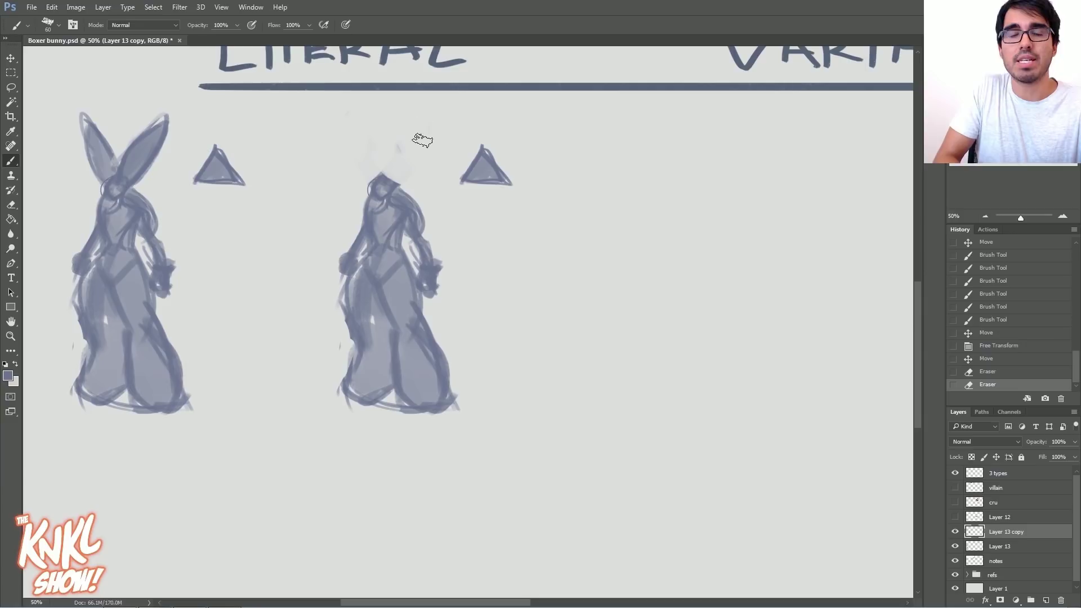
Step: Sketch a long lop ear on the copy, hanging from the head down past the gloved hand
left_click_drag(385, 174, 401, 183)
left_click_drag(394, 179, 421, 223)
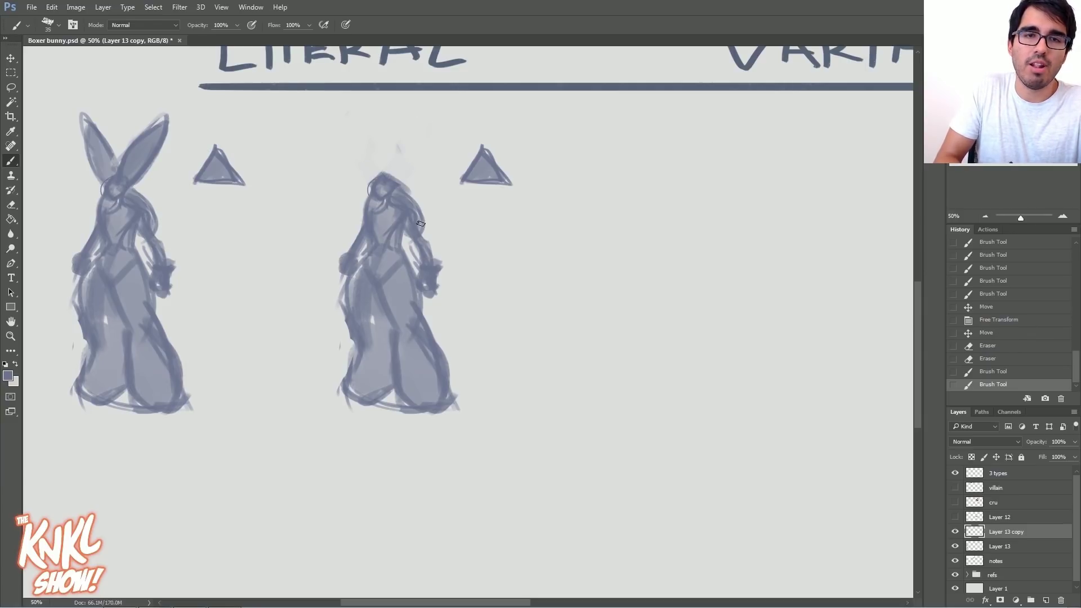
left_click_drag(401, 184, 424, 211)
left_click_drag(420, 206, 448, 271)
left_click_drag(425, 217, 448, 253)
left_click_drag(423, 292, 455, 302)
mouse_move(448, 250)
left_mouse_down()
mouse_move(460, 299)
mouse_move(465, 278)
left_mouse_up()
Step: Sketch the second drooping ear on the copy's other side and thicken the first ear's outer edge
key("bracketleft")
key("bracketleft")
mouse_move(345, 276)
left_mouse_down()
mouse_move(329, 261)
mouse_move(366, 193)
left_mouse_up()
left_click_drag(335, 256, 370, 193)
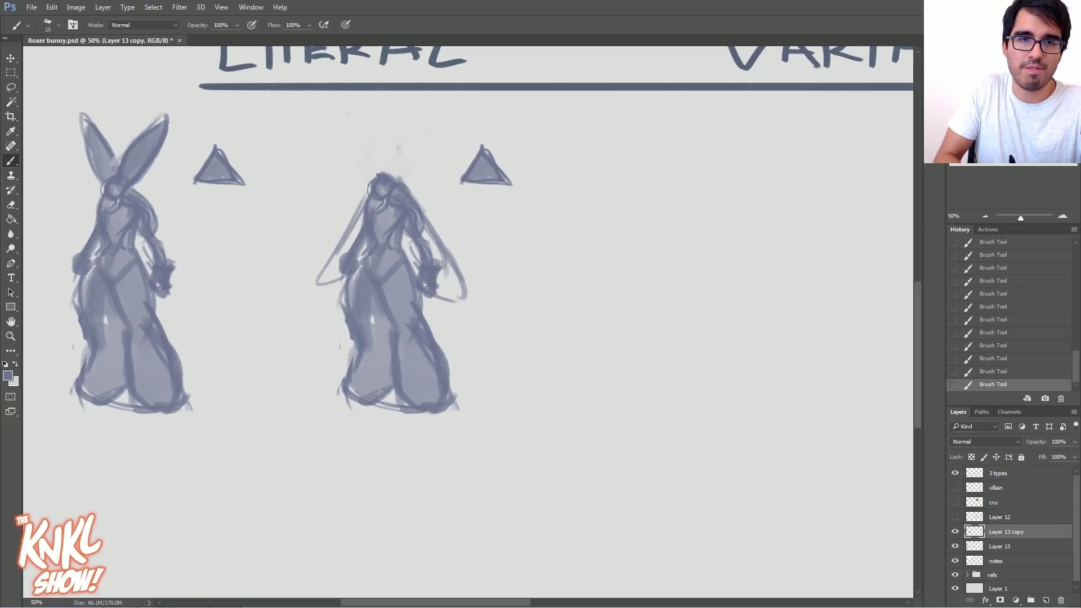
left_click_drag(458, 299, 473, 301)
left_click_drag(427, 213, 472, 286)
left_click_drag(408, 191, 474, 286)
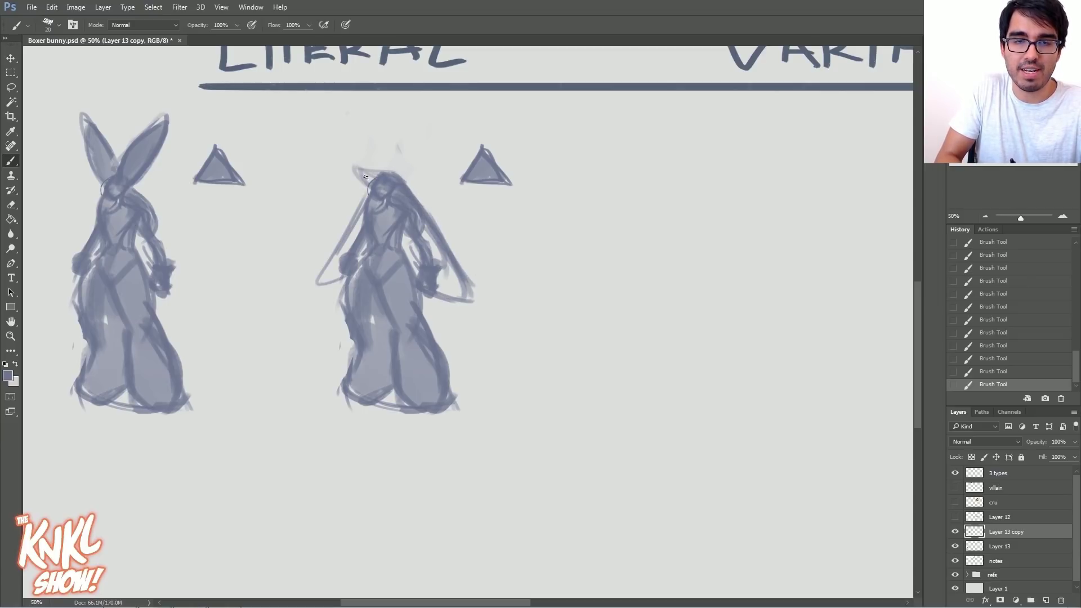
Step: Paint a pointed tuft over the copy's forehead and fill both drooping ears with tone
left_click_drag(359, 169, 378, 182)
left_click_drag(447, 292, 428, 225)
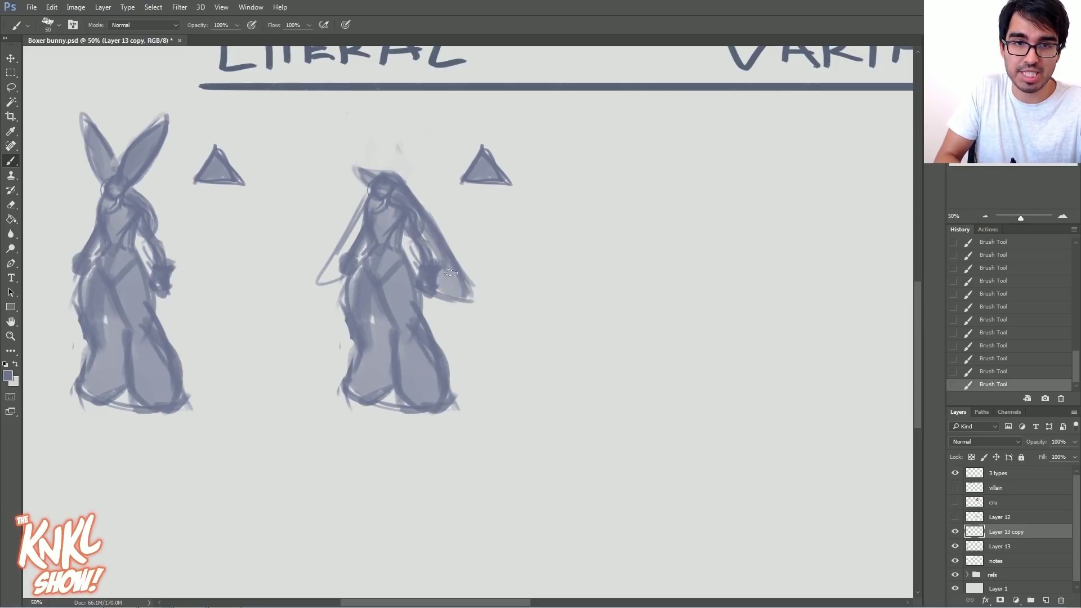
left_click_drag(425, 271, 394, 225)
left_click_drag(346, 262, 321, 281)
left_click_drag(366, 202, 331, 269)
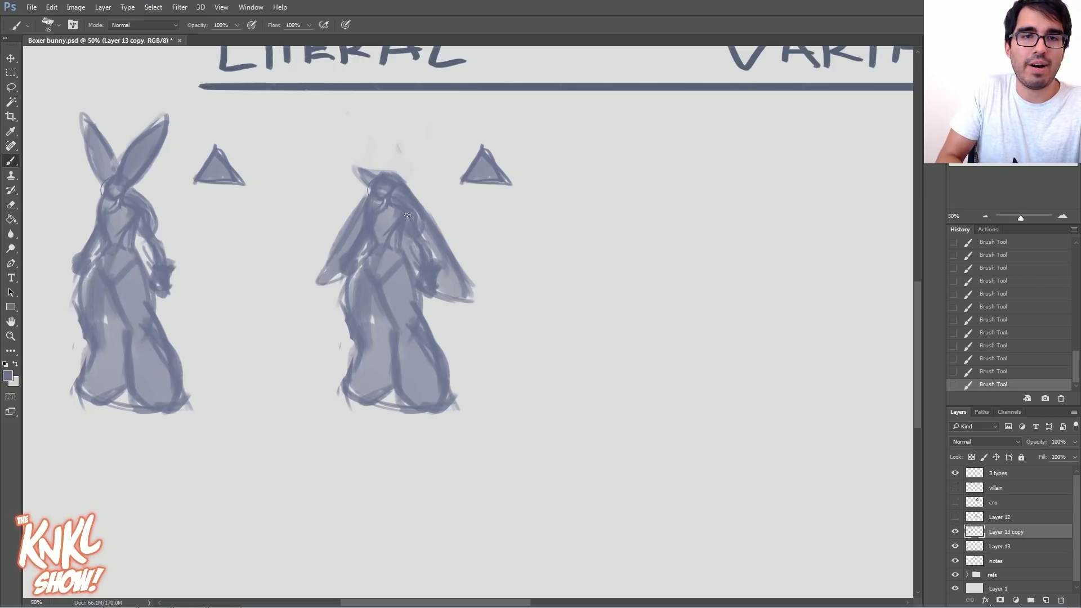
Step: Erase light shapes into the copy to define the face, chest, shoulder, belt and hip lines
left_click_drag(400, 217, 409, 224)
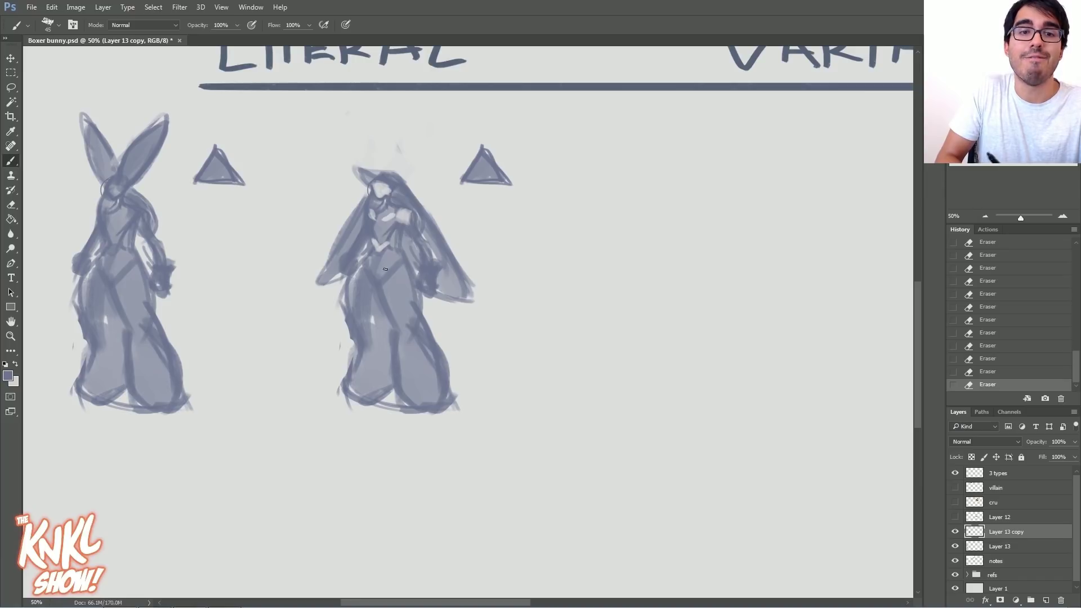
left_click_drag(396, 238, 367, 251)
key("bracketleft")
key("bracketleft")
key("bracketleft")
key("bracketleft")
left_click_drag(366, 249, 372, 283)
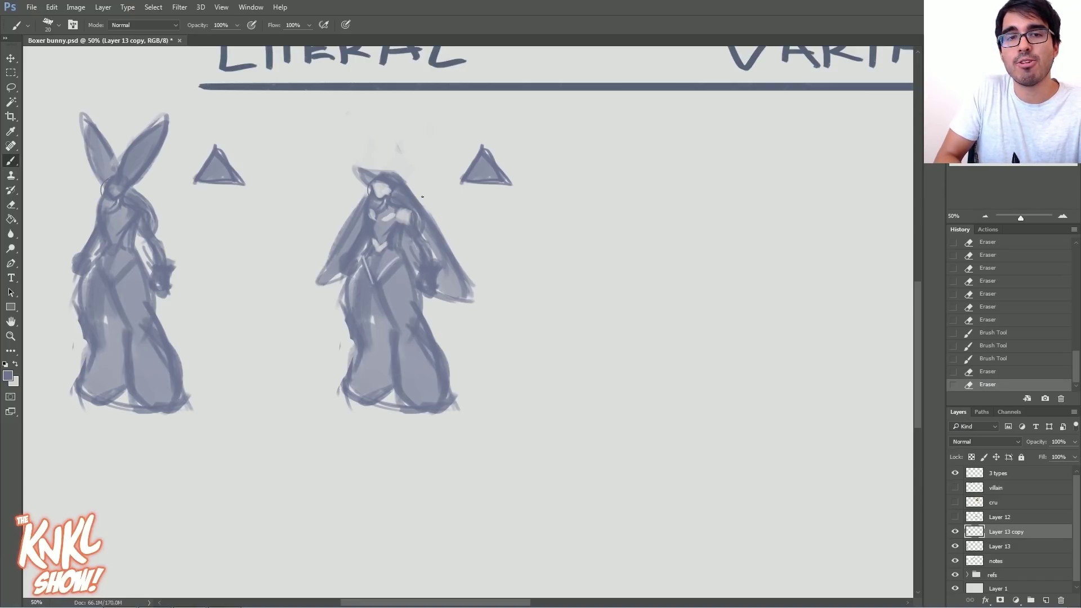
Step: Erase light bands across the copy's shoulders and upper arms
left_click(1062, 216)
mouse_move(469, 185)
left_mouse_down()
mouse_move(479, 179)
mouse_move(420, 200)
mouse_move(485, 194)
mouse_move(494, 220)
left_mouse_up()
left_click_drag(416, 200, 421, 210)
left_click_drag(410, 205, 415, 214)
left_click_drag(482, 214, 489, 206)
left_click_drag(478, 209, 487, 200)
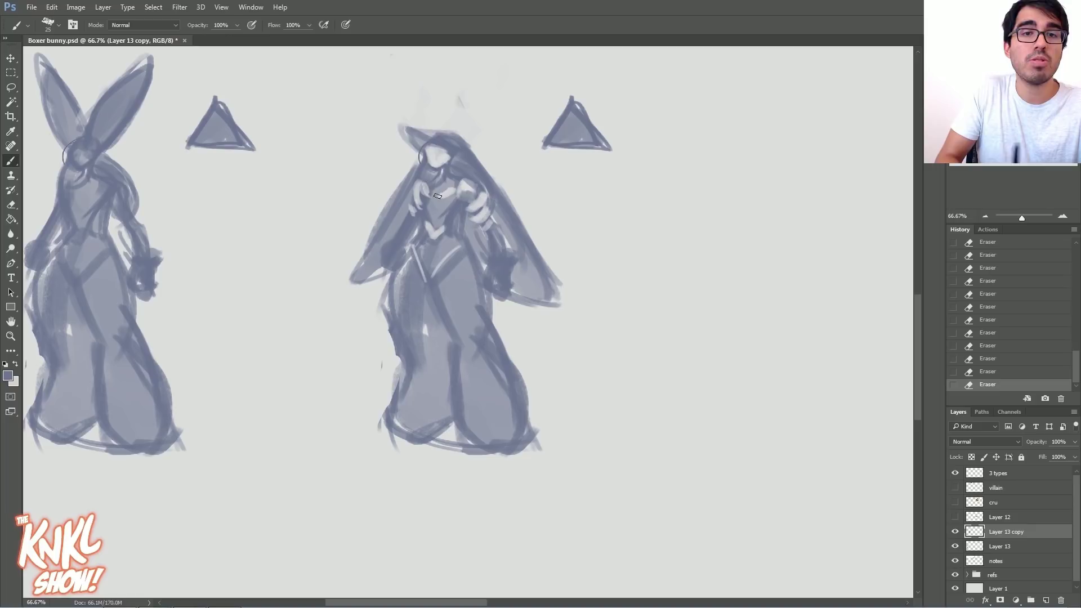
Step: Paint small dark strokes on the copy's face with a finer brush
key("bracketleft")
left_click_drag(430, 148, 439, 153)
left_click_drag(432, 147, 439, 151)
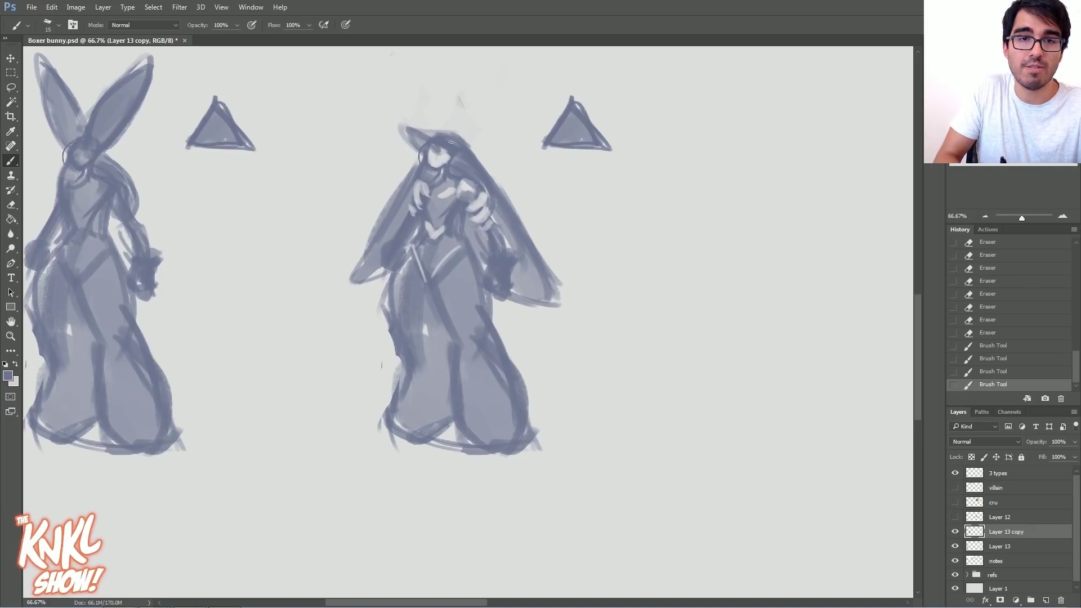
Step: Sketch a separate head study beside the copy with an oval head, lop ears, neck, shoulders and triangular nose
key("bracketleft")
left_click_drag(820, 159, 593, 228)
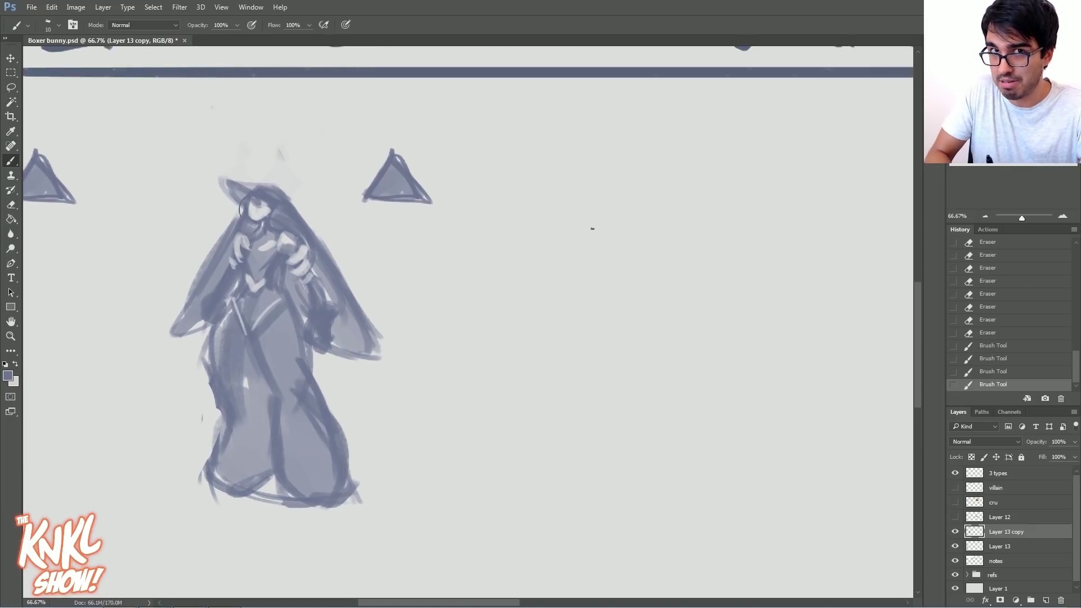
key("bracketleft")
mouse_move(551, 195)
left_mouse_down()
mouse_move(581, 237)
mouse_move(593, 174)
mouse_move(560, 224)
mouse_move(588, 179)
mouse_move(591, 244)
left_mouse_up()
mouse_move(575, 224)
left_mouse_down()
mouse_move(559, 256)
mouse_move(632, 276)
left_mouse_up()
left_click_drag(570, 249, 549, 276)
key("bracketright")
mouse_move(594, 168)
left_mouse_down()
mouse_move(593, 203)
mouse_move(610, 234)
mouse_move(569, 169)
left_mouse_up()
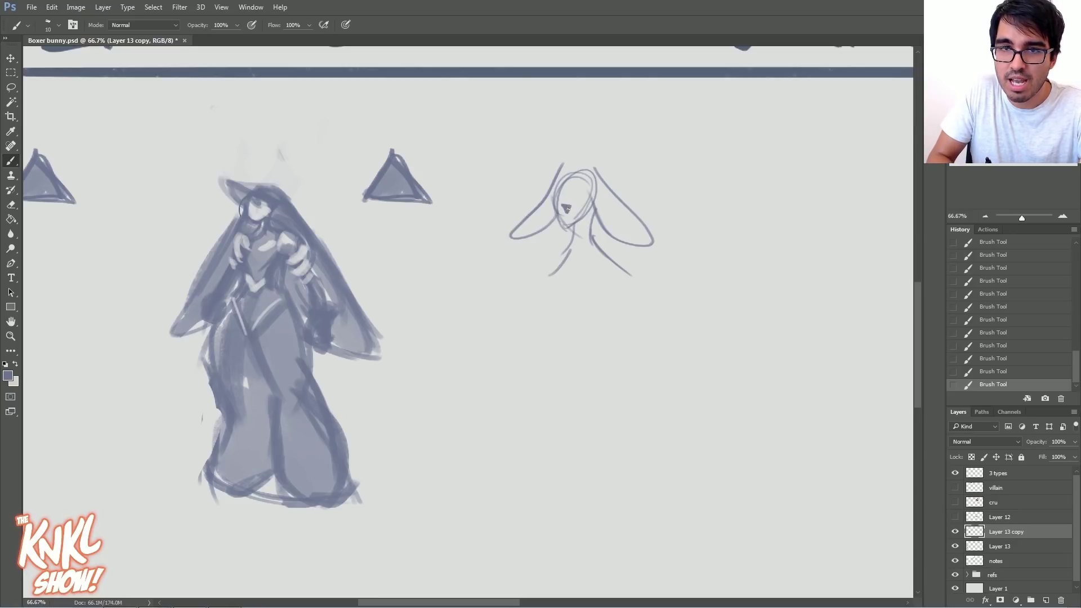
Step: Draw one eye with an angled brow and lashes on the head study
left_click(1062, 217)
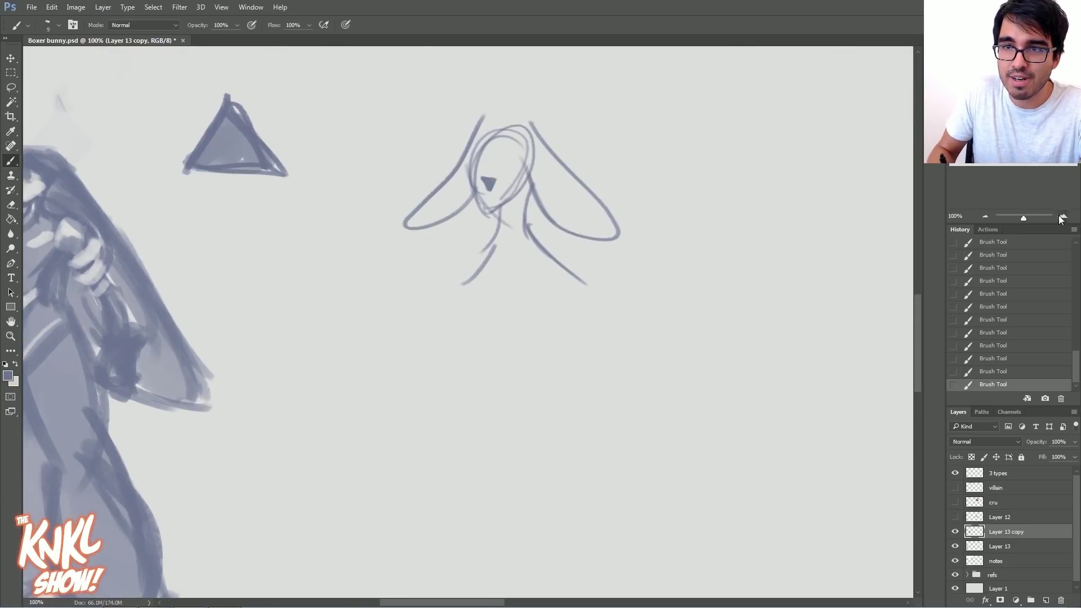
left_click(1062, 217)
left_click_drag(580, 106, 643, 393)
key("bracketleft")
key("bracketleft")
mouse_move(598, 302)
left_mouse_down()
mouse_move(618, 289)
mouse_move(629, 295)
left_mouse_up()
left_click_drag(600, 291, 639, 297)
mouse_move(638, 304)
left_mouse_down()
mouse_move(619, 312)
mouse_move(635, 316)
mouse_move(644, 283)
left_mouse_up()
Step: Draw the second eye and a smiling mouth with buck teeth on the head study
key("bracketleft")
mouse_move(622, 288)
left_mouse_down()
mouse_move(635, 274)
mouse_move(619, 303)
mouse_move(545, 284)
mouse_move(560, 316)
left_mouse_up()
left_click_drag(555, 310, 557, 307)
mouse_move(566, 361)
left_mouse_down()
mouse_move(593, 363)
mouse_move(600, 350)
left_mouse_up()
left_click_drag(573, 360, 591, 372)
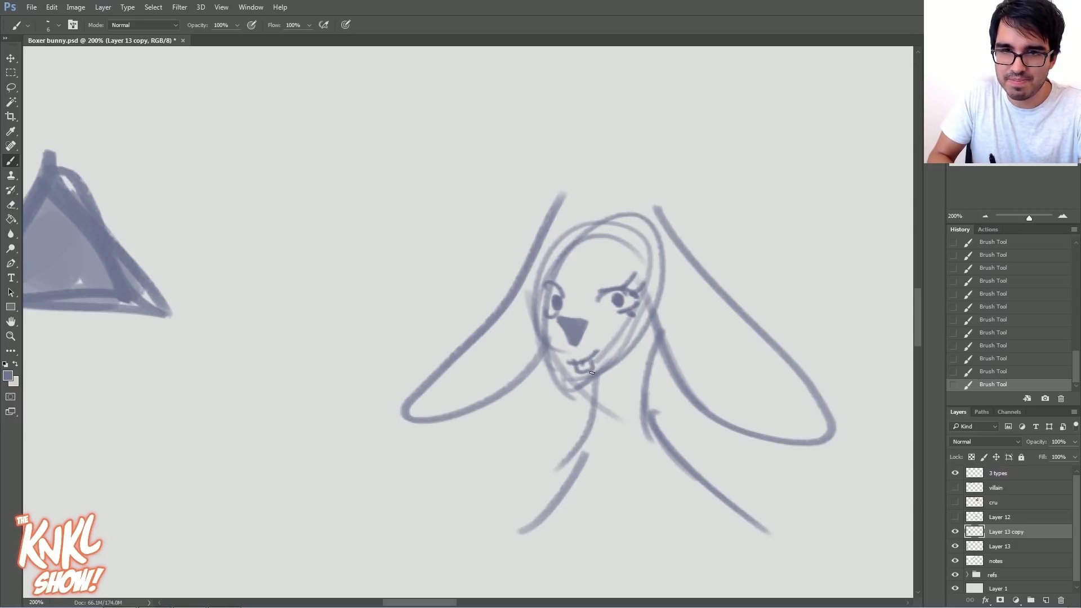
key("ctrl+minus")
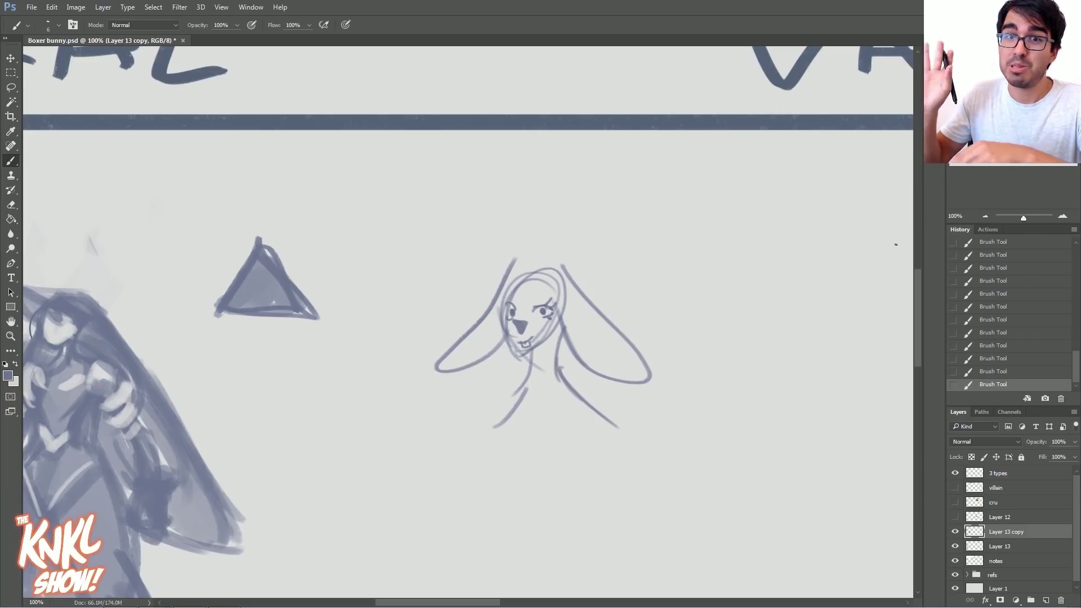
Step: Select the head study, scale it to about 71%, and place it beside the copy's small triangle
key("l")
mouse_move(428, 284)
left_mouse_down()
mouse_move(464, 449)
mouse_move(416, 304)
left_mouse_up()
key("ctrl+t")
left_click_drag(728, 242, 724, 230)
mouse_move(600, 289)
left_mouse_down()
mouse_move(458, 193)
mouse_move(445, 205)
left_mouse_up()
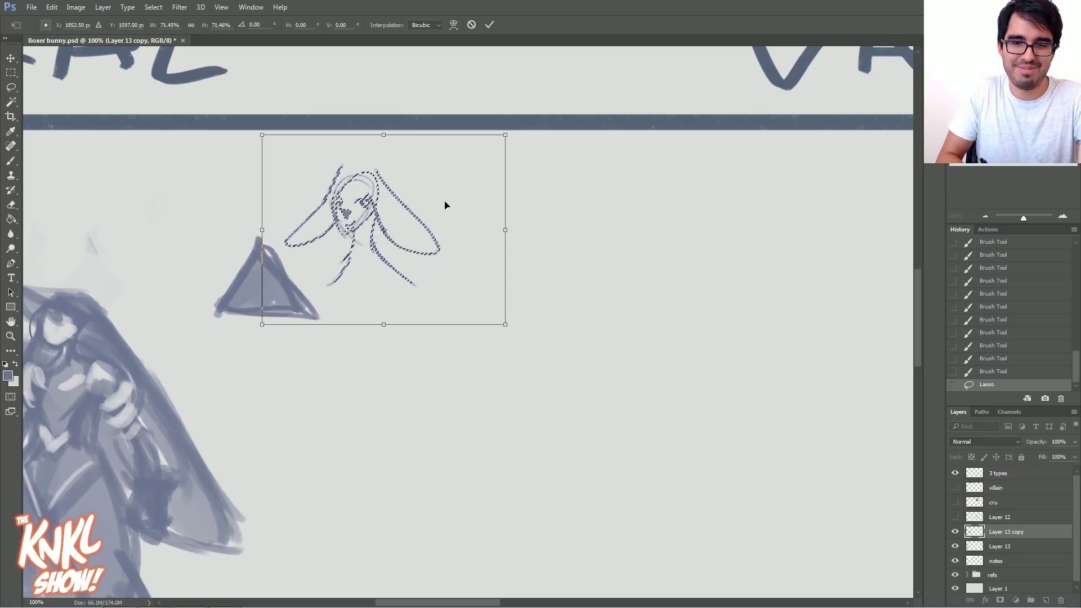
key("Return")
key("ctrl+d")
left_click(985, 216)
left_click(980, 125)
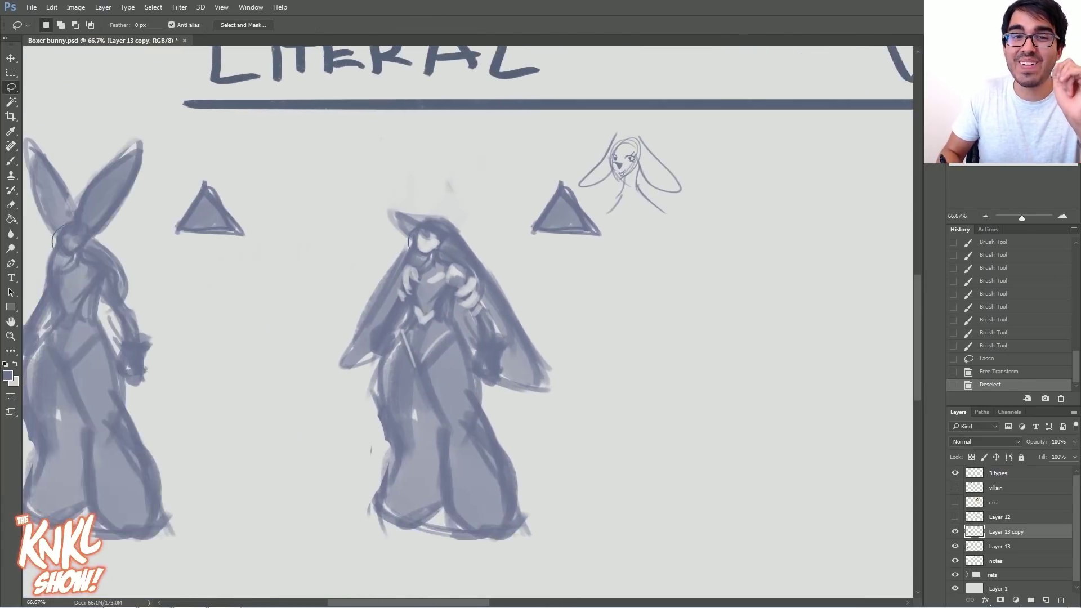
key("b")
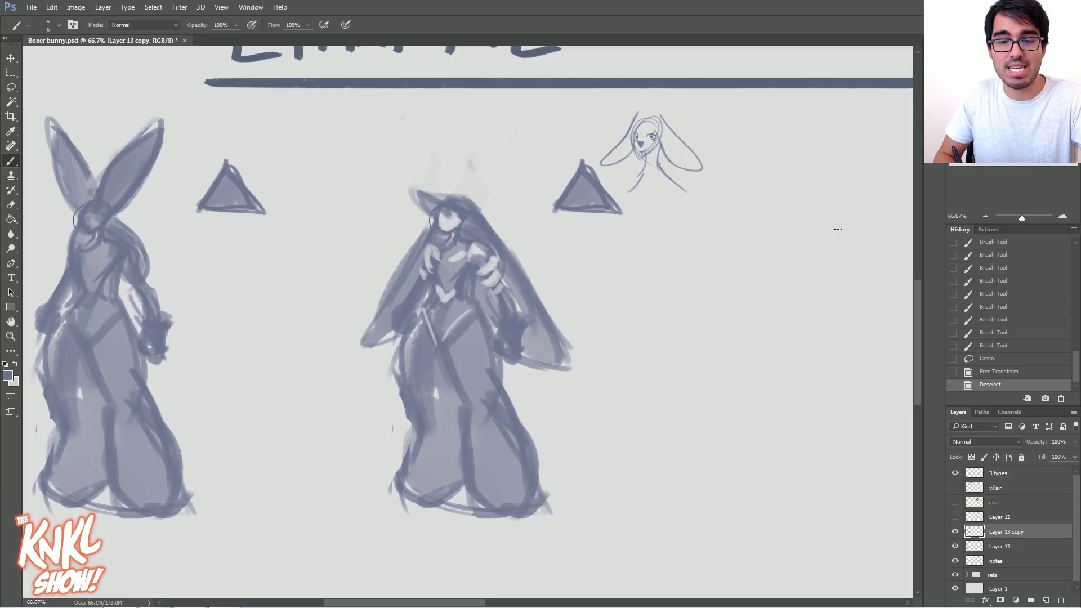
Step: Darken the lop-eared figure's arm and rework the shading around its head and neck
key("]")
key("]")
key("]")
key("]")
key("]")
mouse_move(473, 278)
left_mouse_down()
mouse_move(478, 318)
mouse_move(474, 307)
left_mouse_up()
key("]")
key("]")
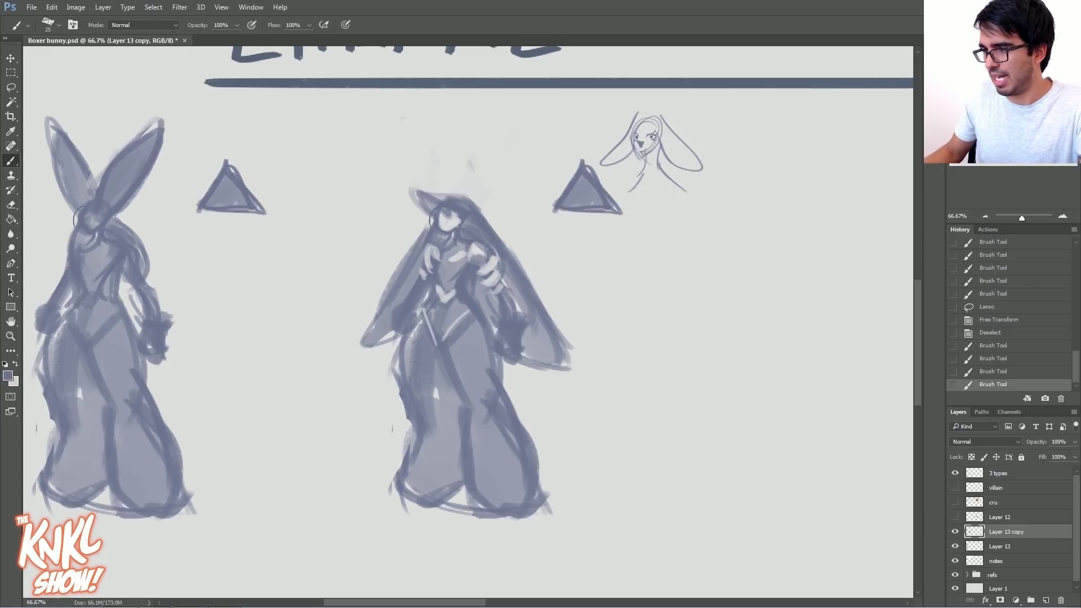
mouse_move(435, 213)
left_mouse_down()
mouse_move(421, 192)
mouse_move(466, 198)
left_mouse_up()
key("[")
key("[")
left_click_drag(438, 235, 444, 242)
Step: Erase the fill from both thighs of the lop-eared figure to leave them light
key("e")
left_click_drag(467, 324, 468, 393)
left_click_drag(415, 337, 432, 406)
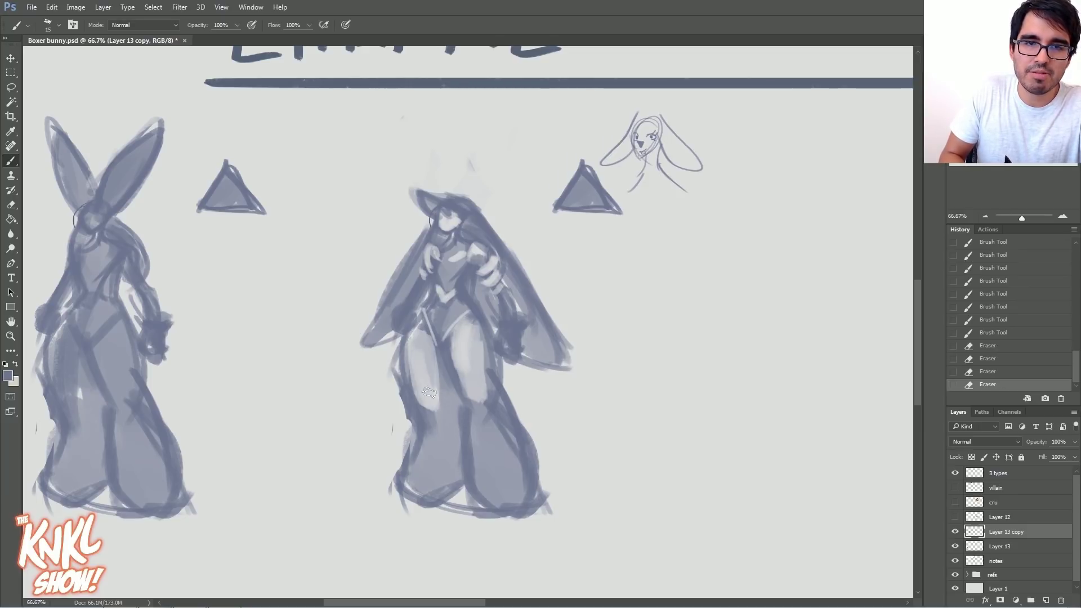
Step: Redraw the contours of the lightened thigh beside the crotch, closing it with a dark line above the knee
key("b")
left_click_drag(455, 357, 467, 406)
key("]")
left_click_drag(482, 335, 479, 415)
key("[")
left_click_drag(472, 412, 483, 405)
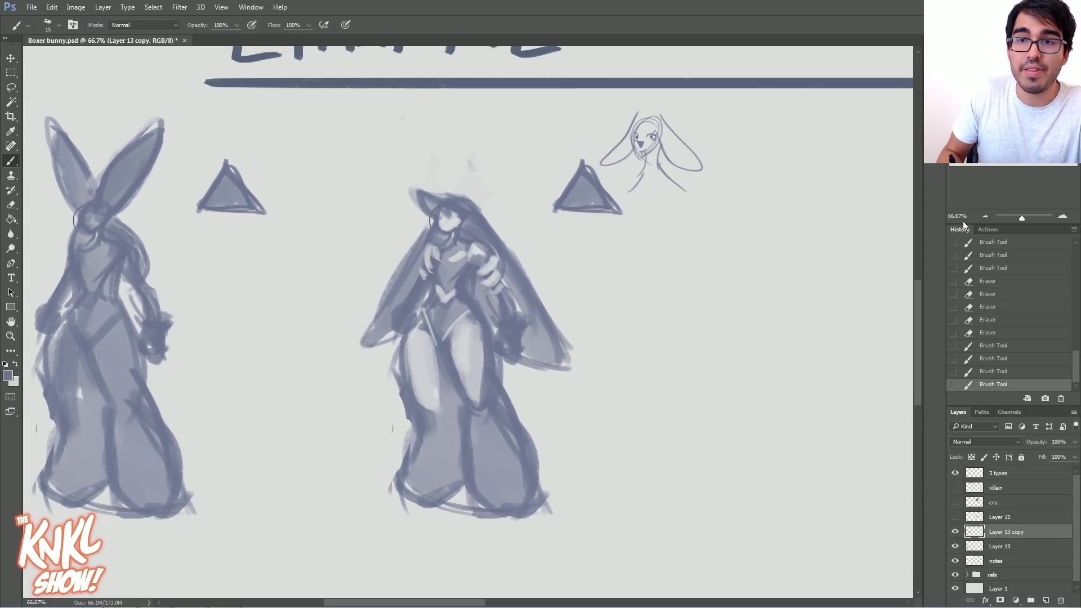
Step: Move the lop-eared figure with its triangle and head study under the VARIANT heading
left_click(985, 216)
mouse_move(989, 138)
left_mouse_down()
mouse_move(990, 118)
mouse_move(1007, 116)
mouse_move(988, 140)
left_mouse_up()
key("v")
left_click_drag(295, 259, 780, 245)
left_click(986, 216)
mouse_move(1001, 139)
left_mouse_down()
mouse_move(1023, 131)
mouse_move(1021, 120)
left_mouse_up()
left_click(1062, 216)
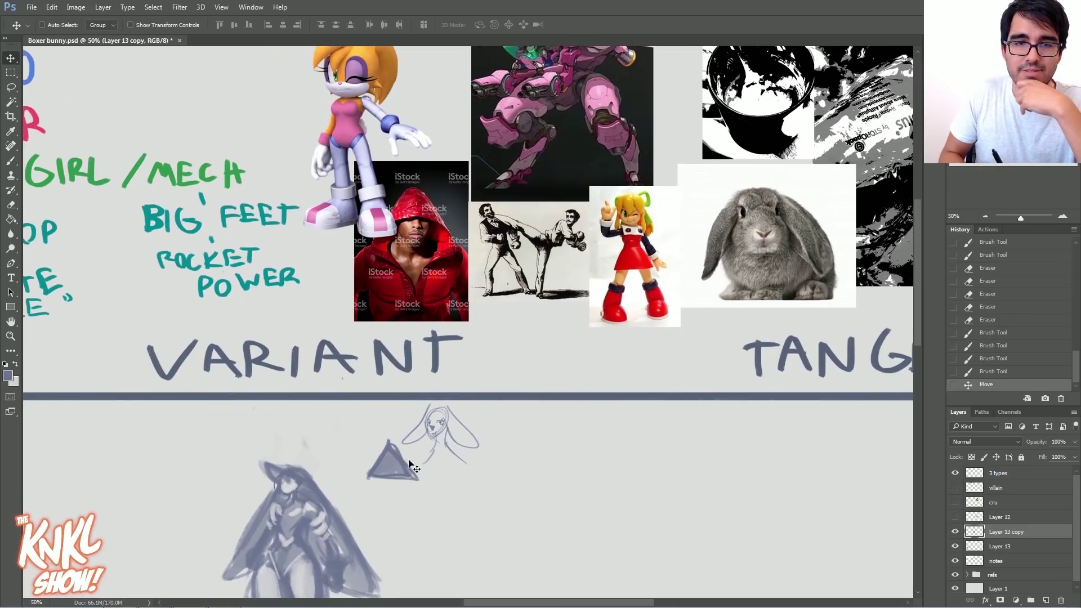
left_click_drag(396, 519, 528, 463)
Step: Hide the 3 types layer and place the lop-eared figure directly below the reference images
left_click(955, 561)
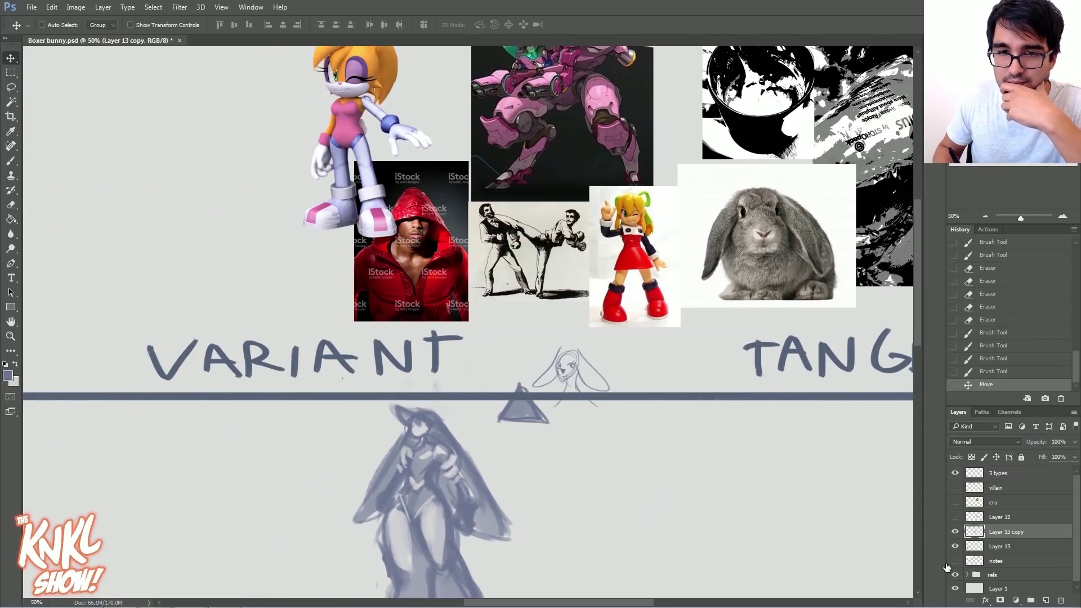
left_click(955, 560)
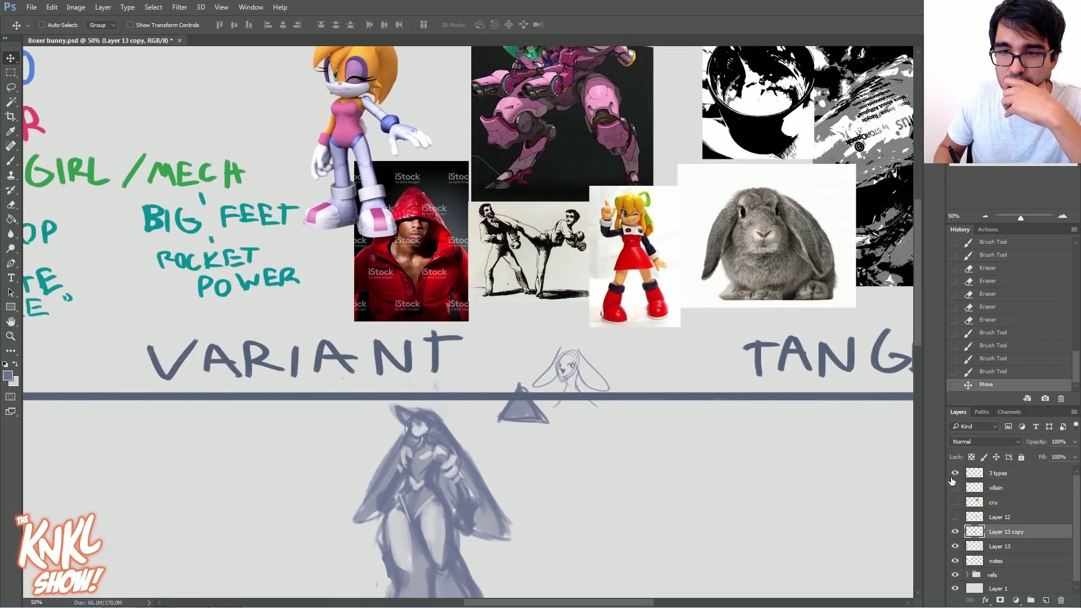
left_click(955, 472)
left_click_drag(433, 490, 536, 450)
left_click_drag(524, 426, 524, 423)
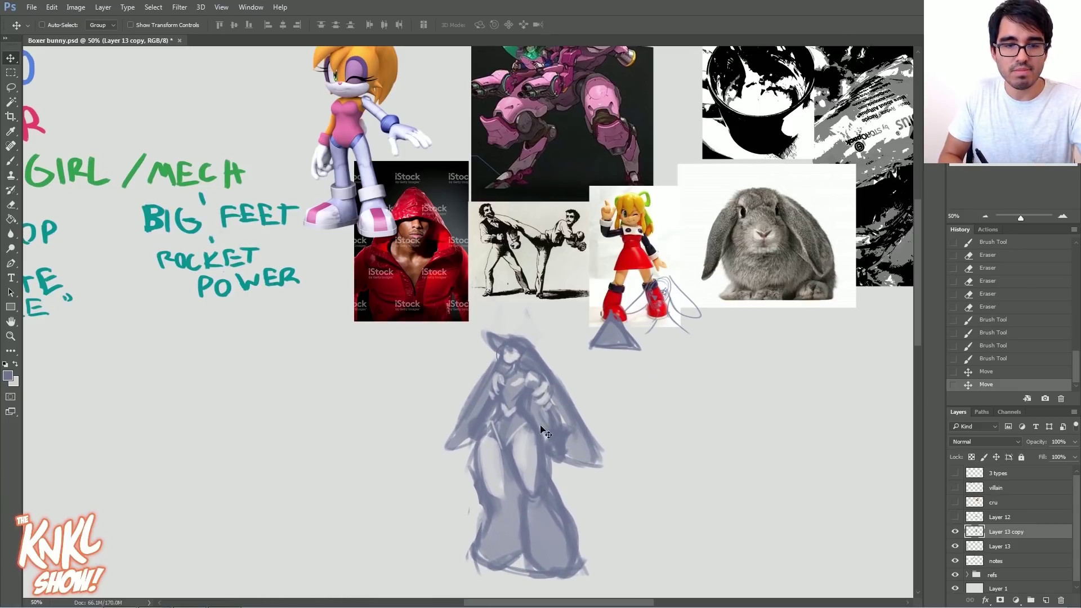
Step: Sketch large flared boot cuffs around the figure's knees
key("b")
left_click_drag(516, 499, 495, 494)
left_click_drag(509, 497, 485, 491)
key("bracketright")
key("bracketright")
left_click_drag(466, 481, 481, 508)
left_click_drag(462, 481, 486, 509)
left_click_drag(478, 500, 506, 518)
key("bracketleft")
mouse_move(507, 518)
left_mouse_down()
mouse_move(522, 514)
mouse_move(505, 523)
left_mouse_up()
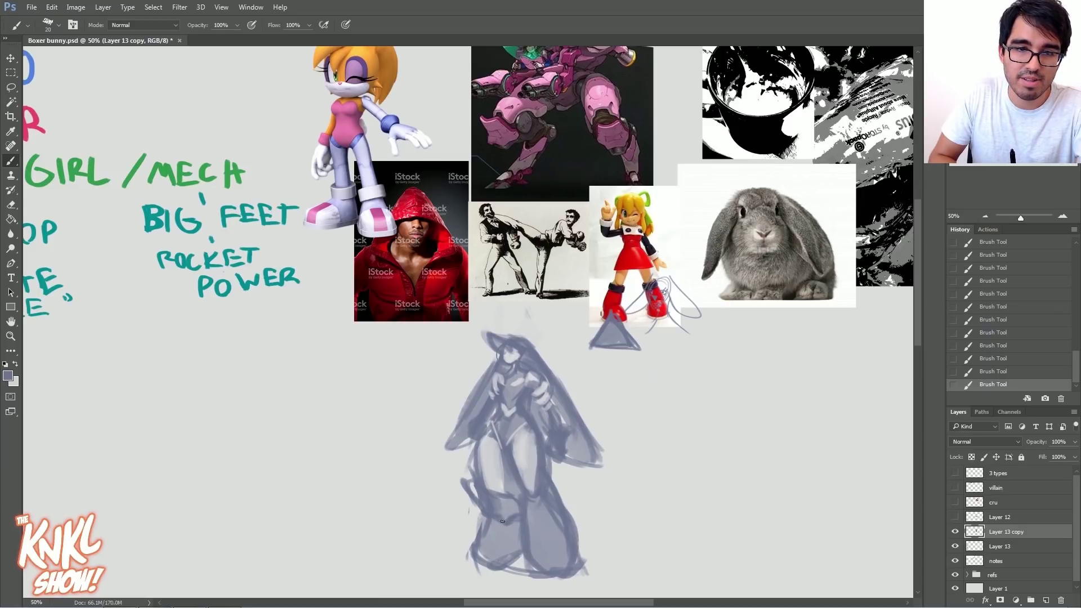
key("bracketleft")
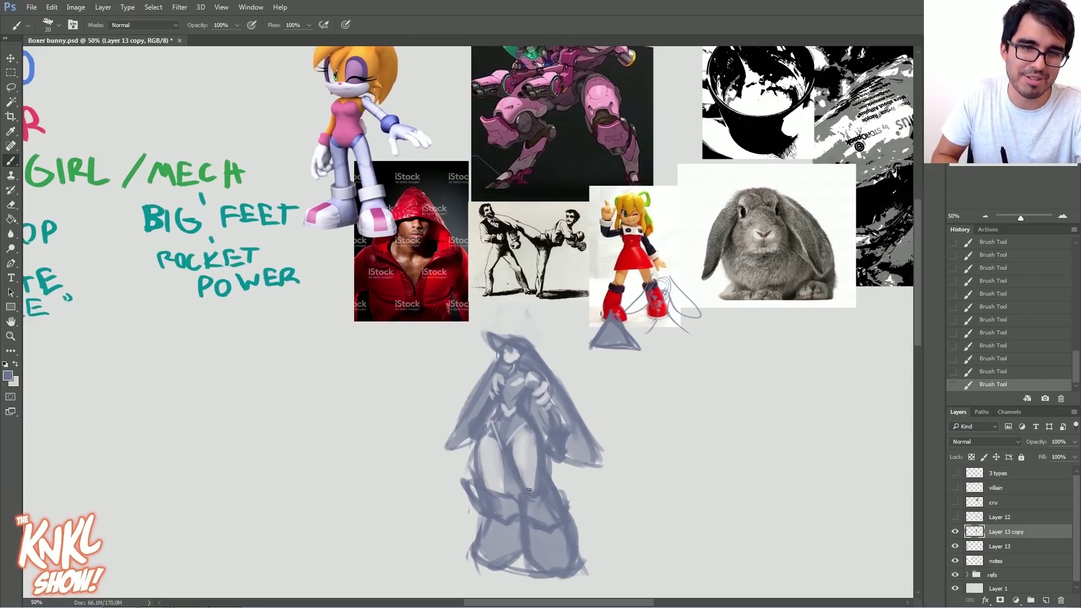
Step: Carve light rims along the upper edges of both boot cuffs
left_click_drag(512, 503, 485, 494)
left_click_drag(505, 501, 475, 486)
left_click_drag(525, 514, 560, 494)
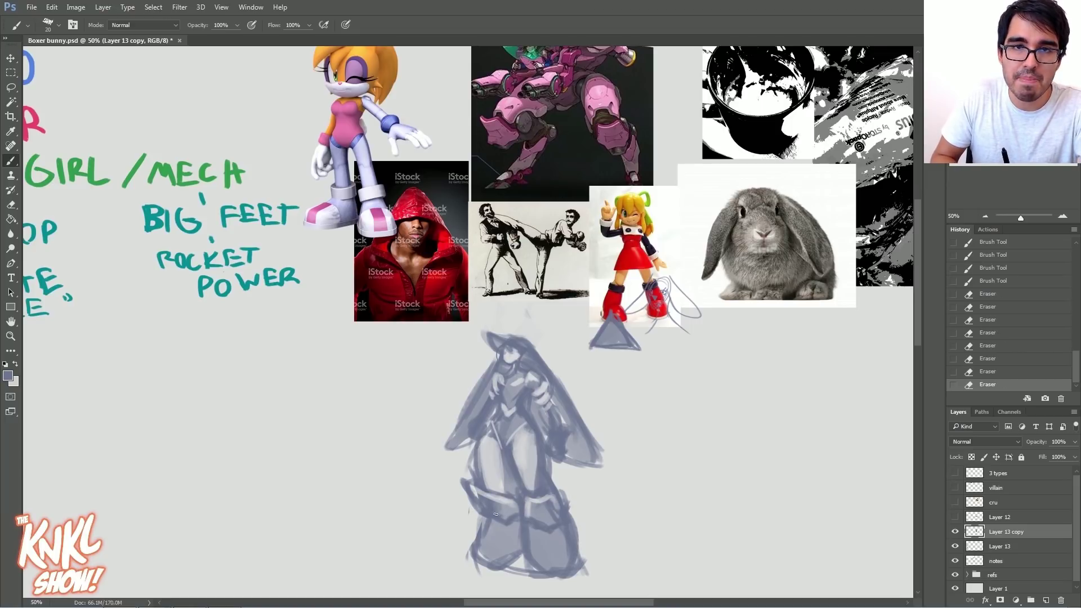
Step: Add angular armour panel lines down the shafts of both boots
left_click_drag(494, 520, 518, 536)
mouse_move(563, 496)
left_mouse_down()
mouse_move(572, 535)
mouse_move(557, 502)
left_mouse_up()
left_click_drag(555, 503, 545, 507)
left_click_drag(544, 508, 500, 545)
mouse_move(508, 537)
left_mouse_down()
mouse_move(485, 541)
mouse_move(517, 538)
mouse_move(480, 551)
left_mouse_up()
mouse_move(505, 526)
left_mouse_down()
mouse_move(532, 552)
mouse_move(577, 553)
left_mouse_up()
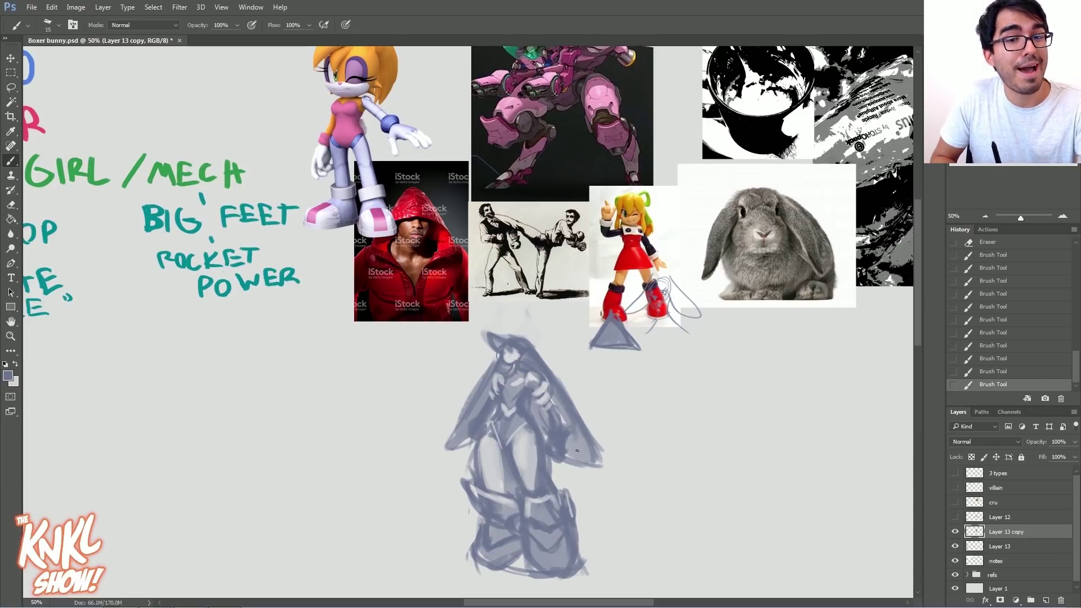
Step: Erase a small light gap between the two boots near the ankles
mouse_move(521, 546)
left_mouse_down()
mouse_move(500, 562)
mouse_move(600, 429)
left_mouse_up()
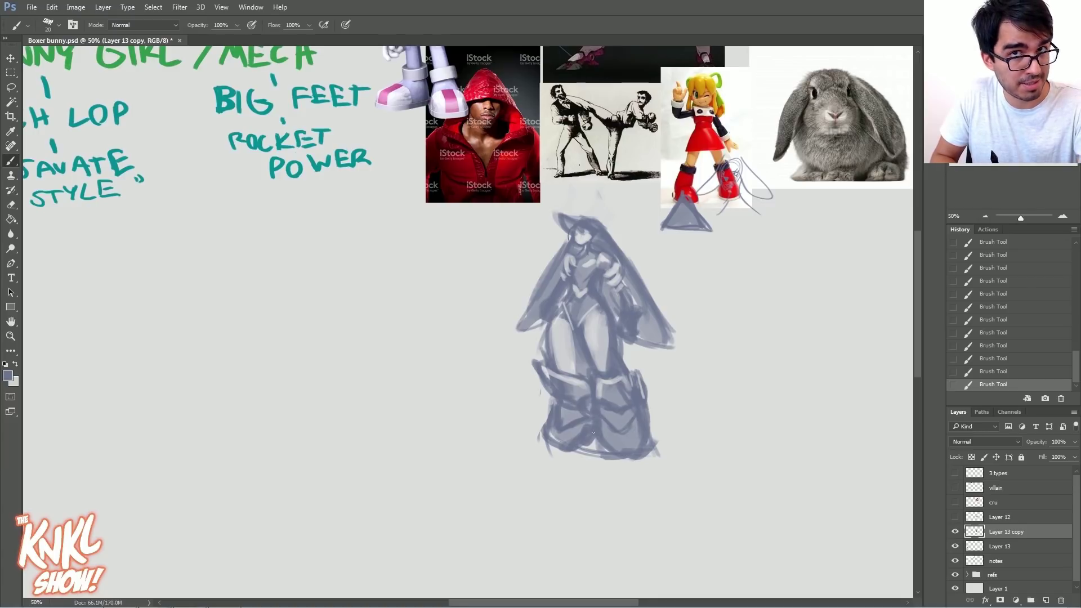
left_click_drag(588, 427, 591, 432)
left_click_drag(585, 429, 600, 445)
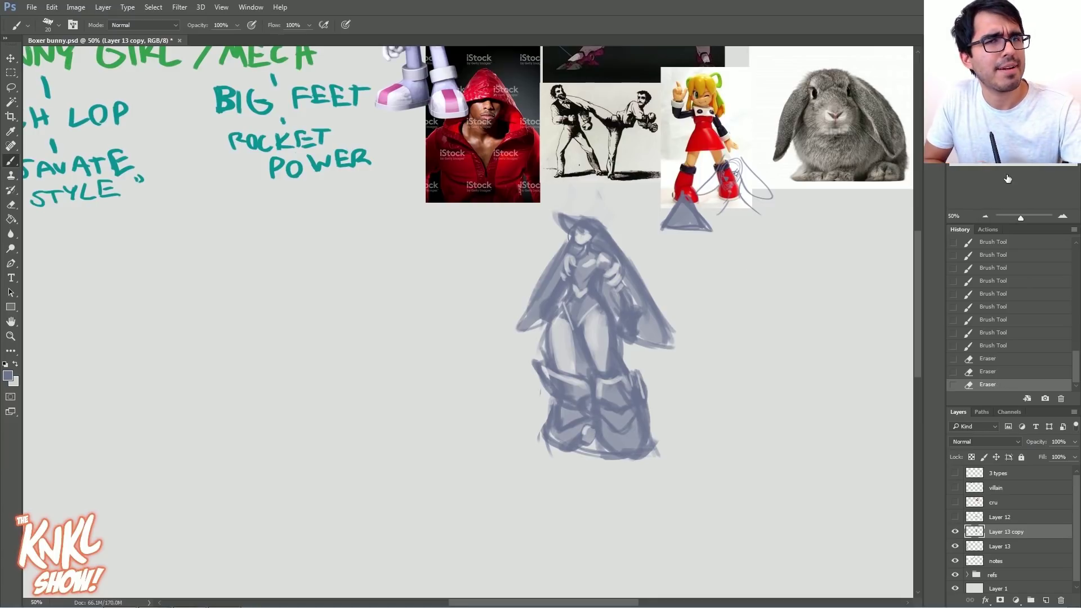
left_click_drag(574, 236, 550, 276)
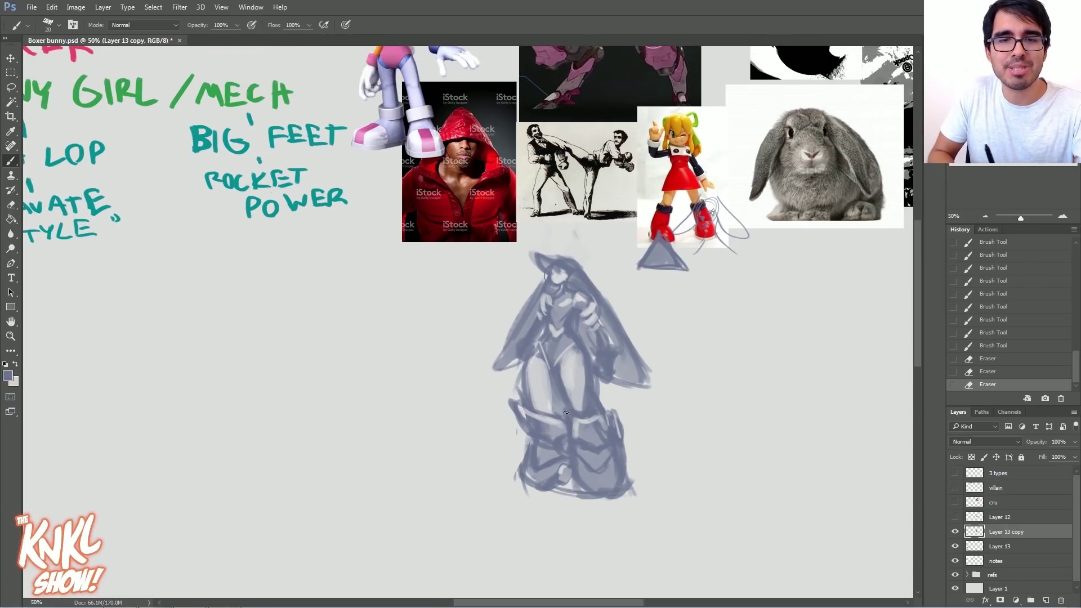
Step: Reshape the figure's left-hand foot into a chunky boot toe with a clean sole outline
left_click_drag(542, 474, 551, 480)
left_click_drag(534, 476, 545, 483)
key("bracketright")
mouse_move(525, 479)
left_mouse_down()
mouse_move(550, 482)
mouse_move(519, 482)
left_mouse_up()
mouse_move(520, 482)
left_mouse_down()
mouse_move(547, 498)
mouse_move(560, 485)
mouse_move(513, 496)
mouse_move(526, 496)
mouse_move(519, 483)
mouse_move(507, 493)
mouse_move(519, 469)
mouse_move(514, 495)
mouse_move(522, 472)
mouse_move(531, 516)
mouse_move(507, 480)
mouse_move(503, 490)
mouse_move(515, 469)
left_mouse_up()
key("bracketright")
mouse_move(500, 495)
left_mouse_down()
mouse_move(512, 535)
mouse_move(514, 477)
mouse_move(529, 487)
mouse_move(563, 446)
mouse_move(556, 480)
mouse_move(516, 449)
mouse_move(562, 487)
mouse_move(526, 488)
mouse_move(566, 483)
left_mouse_up()
key("bracketright")
key("bracketright")
key("bracketright")
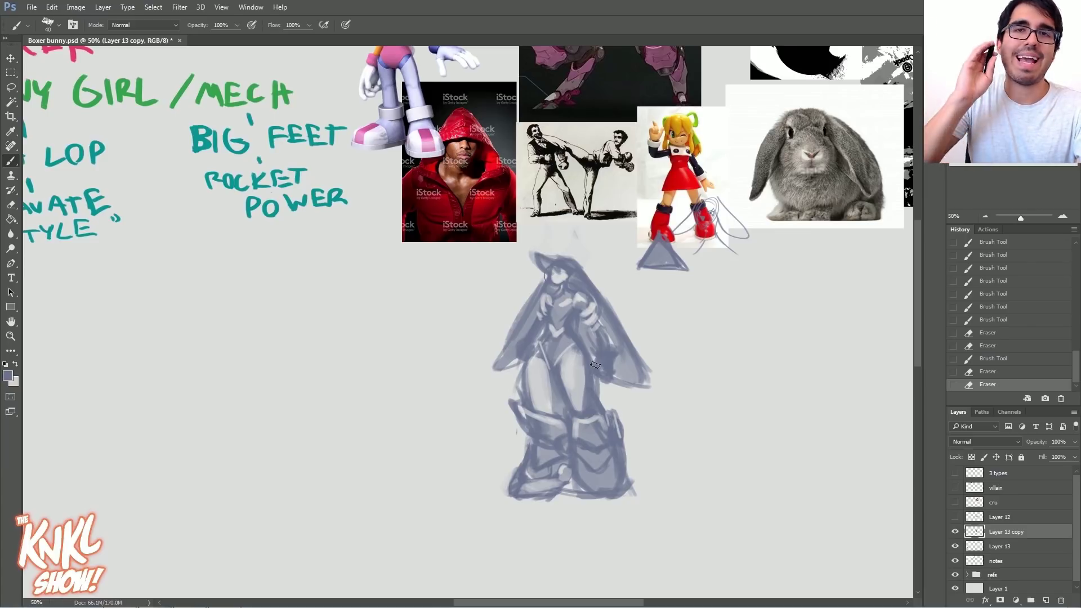
Step: Draw the right-hand boot's bulky toe and sole
key("bracketleft")
key("bracketleft")
key("bracketleft")
key("bracketleft")
left_click_drag(579, 483, 586, 477)
left_click_drag(581, 479, 583, 480)
key("bracketright")
left_click_drag(577, 483, 595, 499)
mouse_move(586, 488)
left_mouse_down()
mouse_move(601, 500)
mouse_move(610, 489)
left_mouse_up()
mouse_move(603, 485)
left_mouse_down()
mouse_move(617, 475)
mouse_move(609, 498)
mouse_move(620, 495)
left_mouse_up()
key("bracketleft")
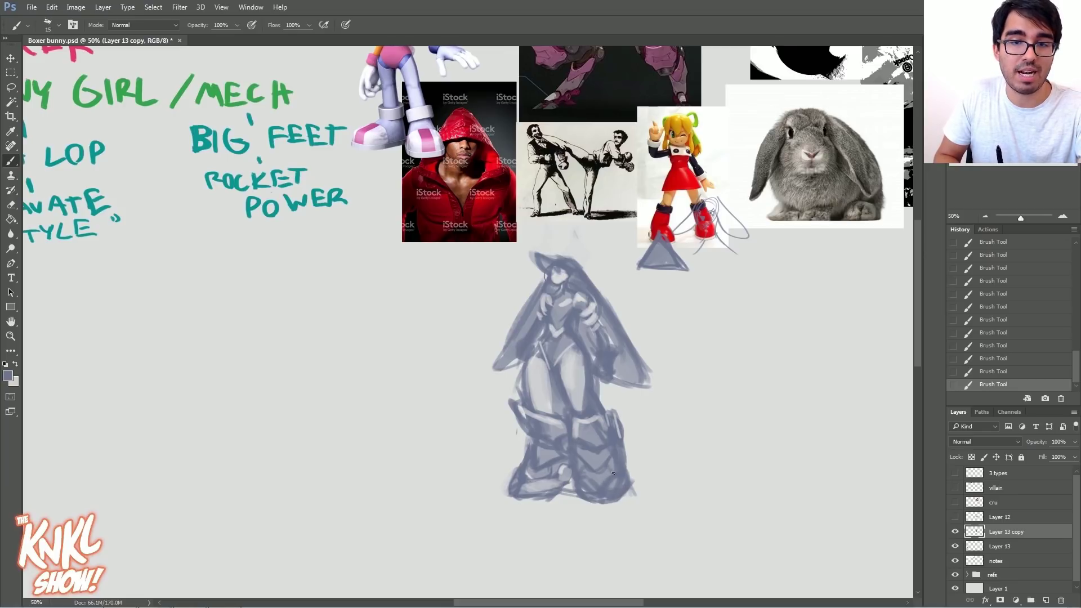
Step: Erase stray marks around the right-hand boot's toe and firm up its outer edge
key("e")
mouse_move(594, 482)
left_mouse_down()
mouse_move(584, 496)
mouse_move(597, 487)
left_mouse_up()
mouse_move(605, 493)
left_mouse_down()
mouse_move(628, 477)
mouse_move(626, 500)
mouse_move(600, 502)
left_mouse_up()
mouse_move(592, 502)
left_mouse_down()
mouse_move(623, 502)
mouse_move(628, 490)
mouse_move(611, 504)
mouse_move(630, 472)
left_mouse_up()
key("bracketright")
key("bracketright")
left_click_drag(624, 475, 626, 495)
key("bracketright")
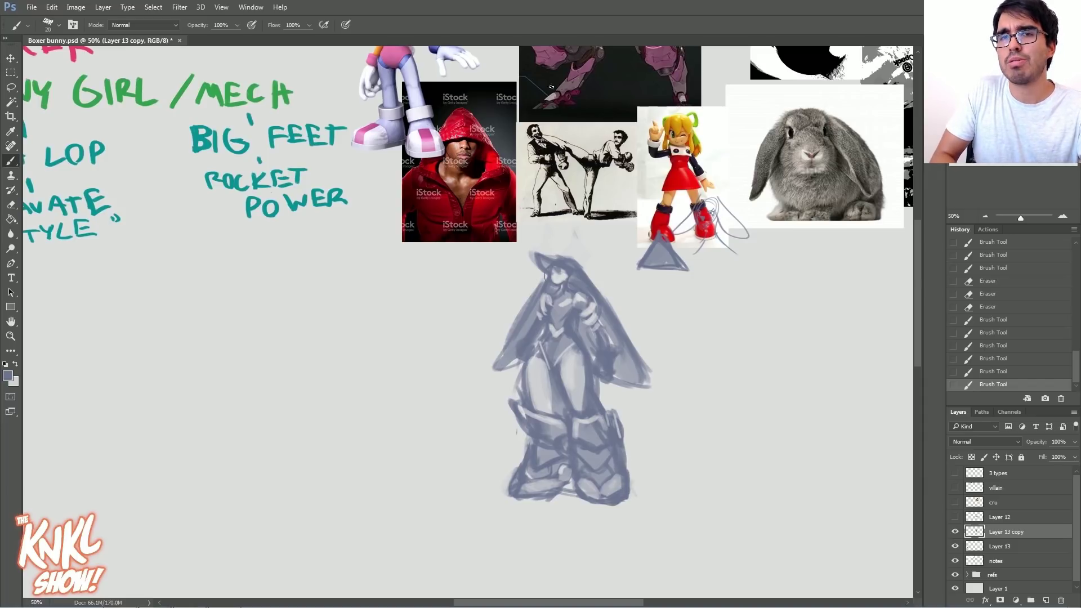
Step: Refine the armour panel lines on the right-hand boot's shaft
left_click_drag(688, 110, 632, 206)
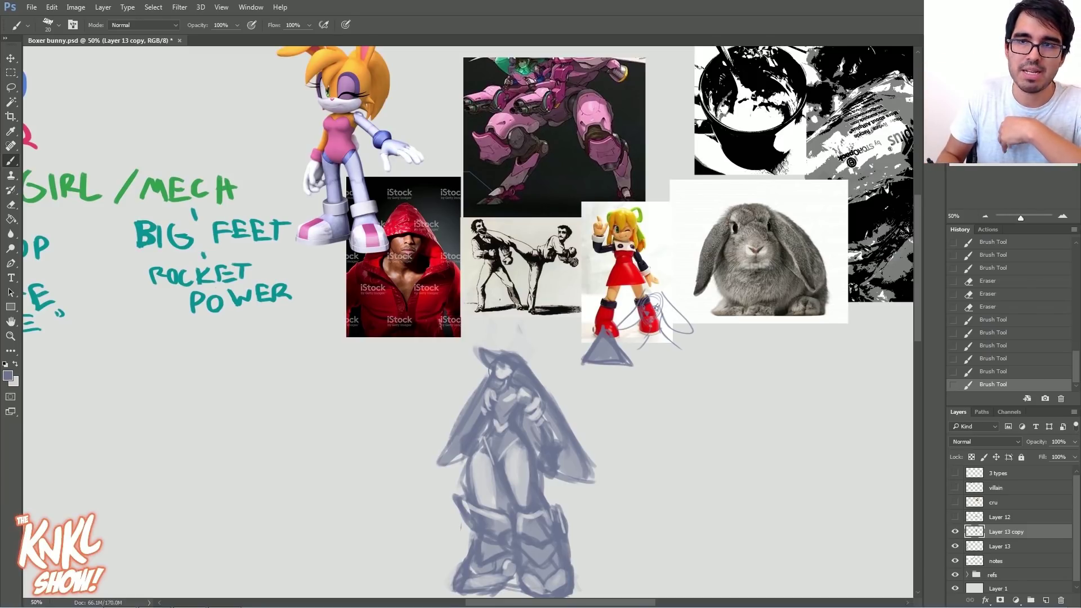
scroll(468, 321, "down", 1)
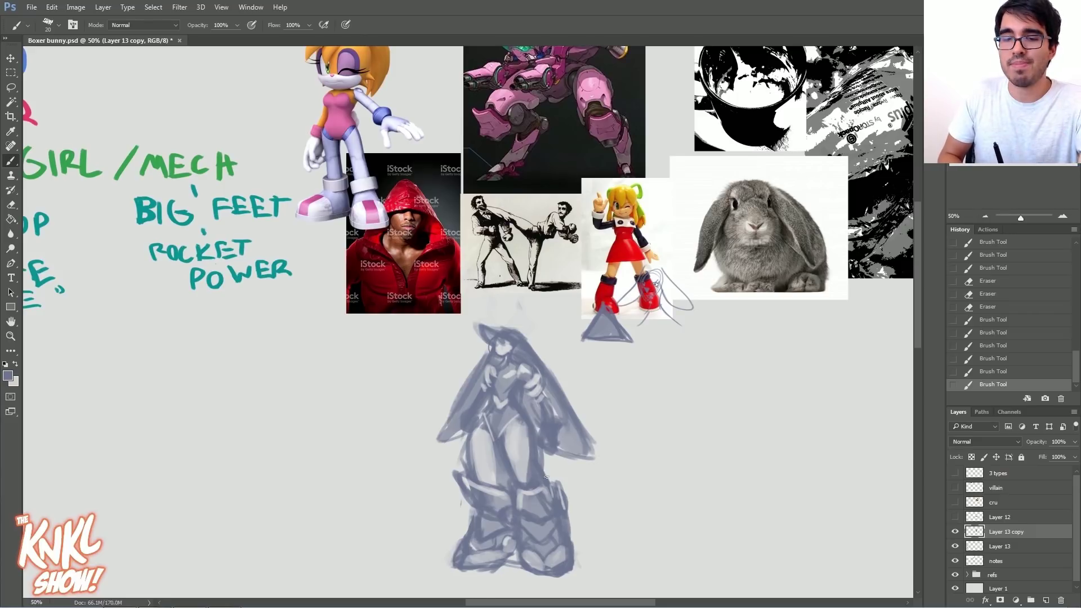
key("]")
left_click_drag(552, 516, 539, 517)
left_click_drag(538, 518, 559, 511)
left_click_drag(561, 513, 532, 514)
left_click_drag(540, 515, 527, 513)
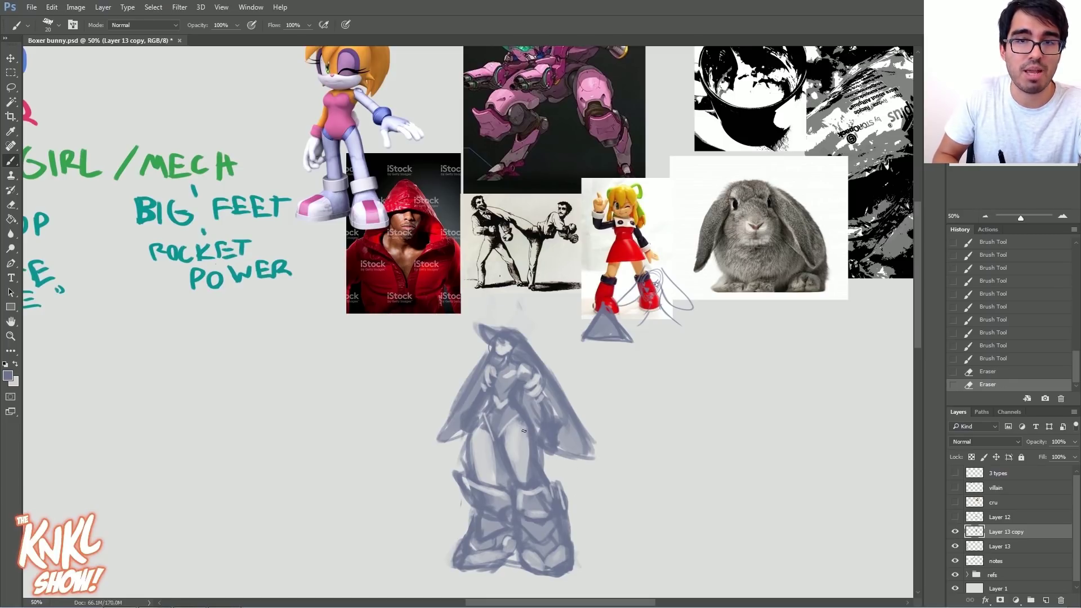
Step: Redraw the left-hand thigh's inner and outer contours from the hip down to the boot cuff
key("]")
left_click_drag(495, 469, 501, 485)
left_click_drag(500, 469, 500, 488)
left_click_drag(497, 449, 499, 468)
mouse_move(492, 429)
left_mouse_down()
mouse_move(495, 442)
mouse_move(487, 428)
left_mouse_up()
left_click_drag(486, 427, 483, 421)
left_click_drag(482, 420, 479, 415)
left_click_drag(473, 468, 477, 432)
left_click_drag(466, 464, 467, 446)
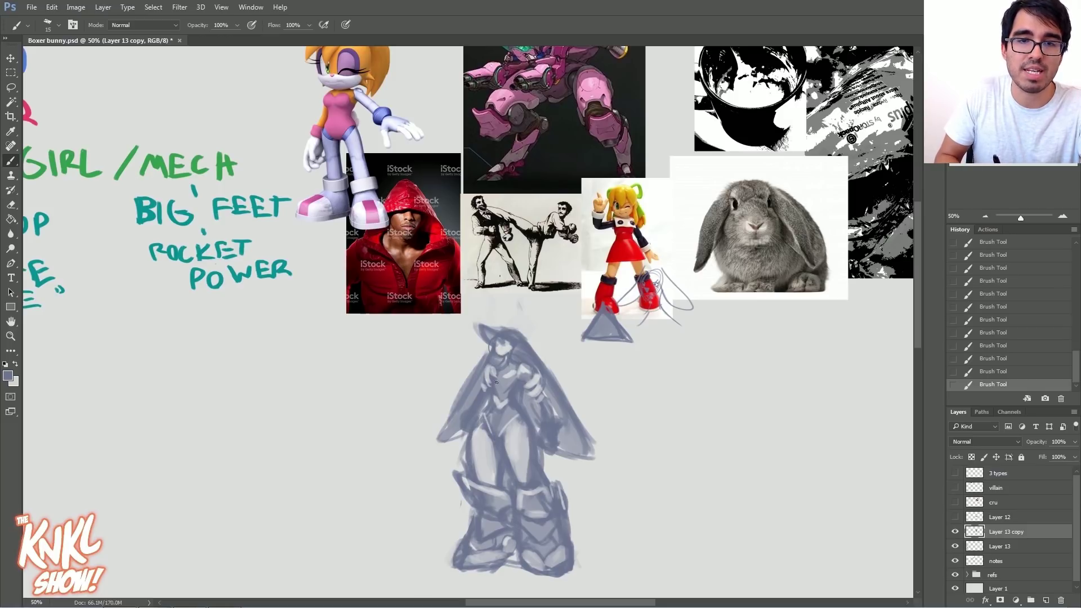
Step: Sketch gloves with flared cuffs on both of the figure's forearms
mouse_move(558, 422)
left_mouse_down()
mouse_move(542, 427)
mouse_move(545, 444)
left_mouse_up()
left_click_drag(471, 418, 474, 404)
key("bracketright")
key("bracketright")
left_click_drag(474, 402, 481, 385)
mouse_move(541, 419)
left_mouse_down()
mouse_move(537, 401)
mouse_move(542, 414)
left_mouse_up()
left_click_drag(540, 401, 550, 415)
key("bracketleft")
Step: Try extra strokes across the hip and right-hand thigh, and undo them
mouse_move(542, 393)
left_mouse_down()
mouse_move(552, 411)
mouse_move(545, 395)
mouse_move(530, 440)
mouse_move(507, 454)
left_mouse_up()
key("bracketright")
mouse_move(515, 417)
left_mouse_down()
mouse_move(503, 449)
mouse_move(520, 483)
left_mouse_up()
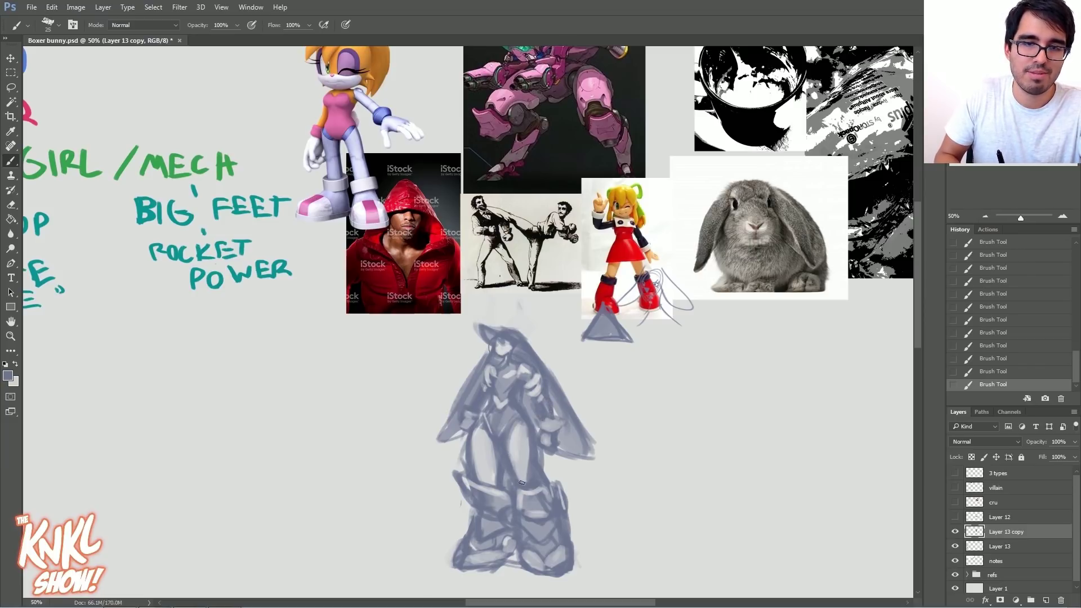
key("ctrl+alt+z")
key("ctrl+alt+z")
key("ctrl+alt+z")
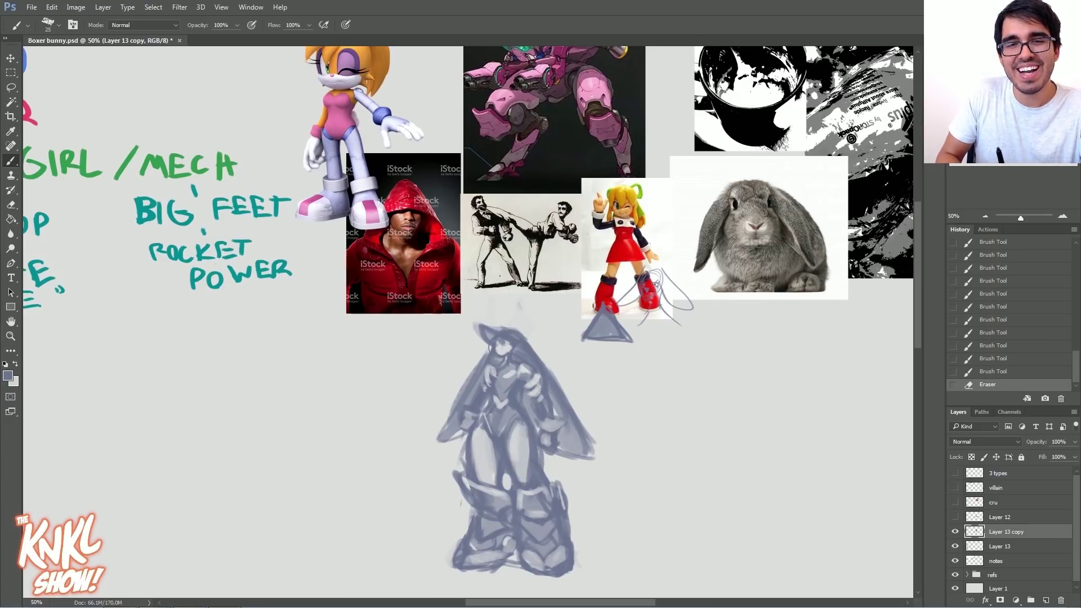
Step: Touch up the edge of the face and strengthen the left-hand thigh's inner contour up to the hip
left_click_drag(513, 356, 509, 358)
left_click_drag(512, 345, 512, 354)
key("bracketright")
left_click_drag(504, 458, 491, 428)
left_click_drag(494, 449, 482, 415)
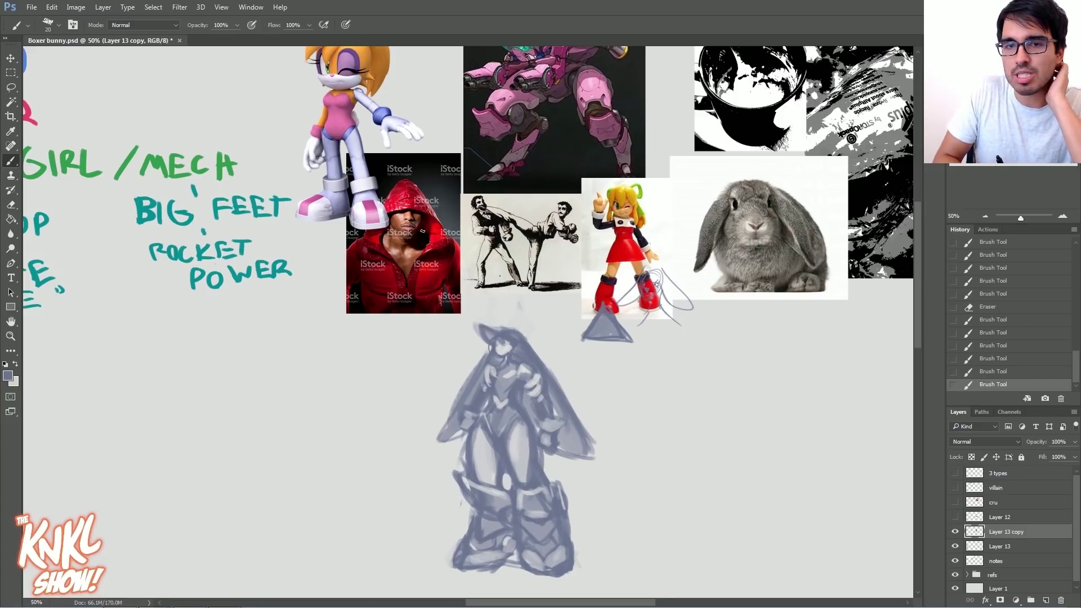
Step: Duplicate the armoured lop-eared figure's layer and space the two figures side by side below the notes
left_click(12, 60)
mouse_move(578, 324)
left_mouse_down()
mouse_move(666, 292)
mouse_move(705, 261)
left_mouse_up()
mouse_move(680, 371)
left_mouse_down()
mouse_move(205, 429)
mouse_move(526, 374)
left_mouse_up()
mouse_move(449, 383)
left_mouse_down()
mouse_move(298, 376)
mouse_move(248, 352)
left_mouse_up()
mouse_move(365, 393)
left_mouse_down()
mouse_move(495, 400)
mouse_move(626, 389)
left_mouse_up()
left_click_drag(494, 424, 434, 440)
left_click_drag(521, 457, 494, 434)
left_click_drag(397, 394, 820, 401)
mouse_move(753, 380)
left_mouse_down()
mouse_move(437, 352)
mouse_move(596, 378)
mouse_move(587, 374)
left_mouse_up()
key("b")
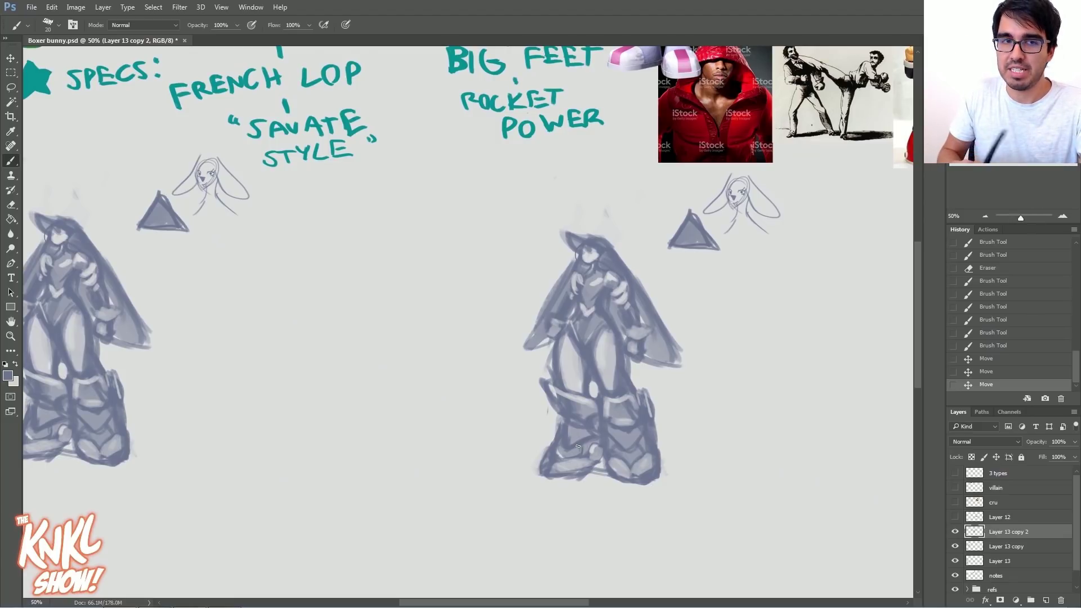
left_click_drag(609, 362, 539, 433)
left_click(1000, 374)
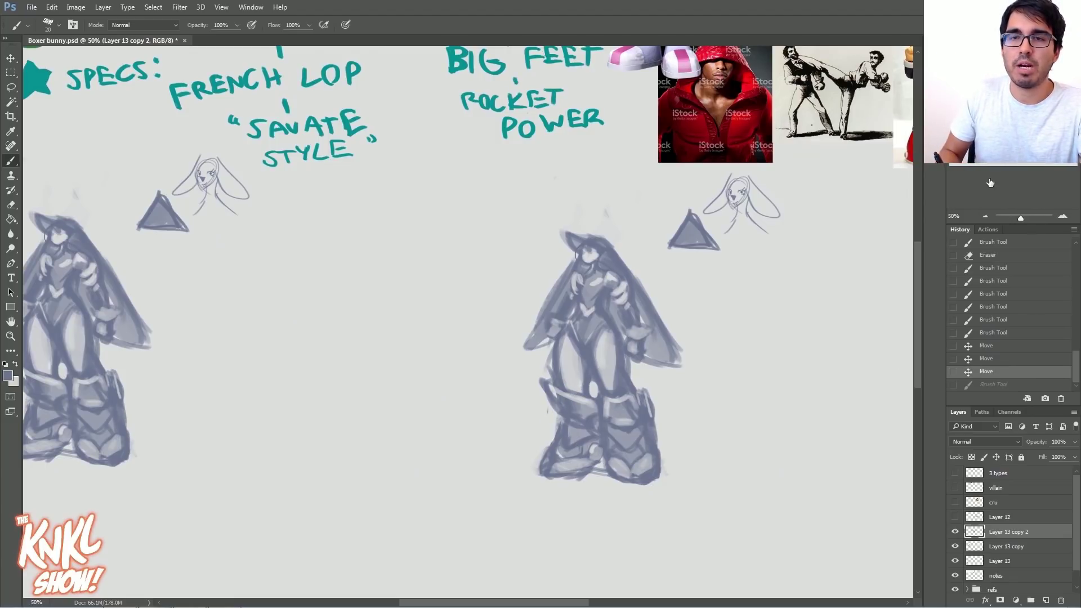
Step: Sketch hood lines around the duplicate figure's head and down over its shoulders
left_click_drag(1006, 128, 1012, 123)
mouse_move(619, 338)
left_mouse_down()
mouse_move(483, 394)
mouse_move(294, 439)
mouse_move(515, 282)
mouse_move(549, 295)
mouse_move(564, 320)
mouse_move(603, 305)
left_mouse_up()
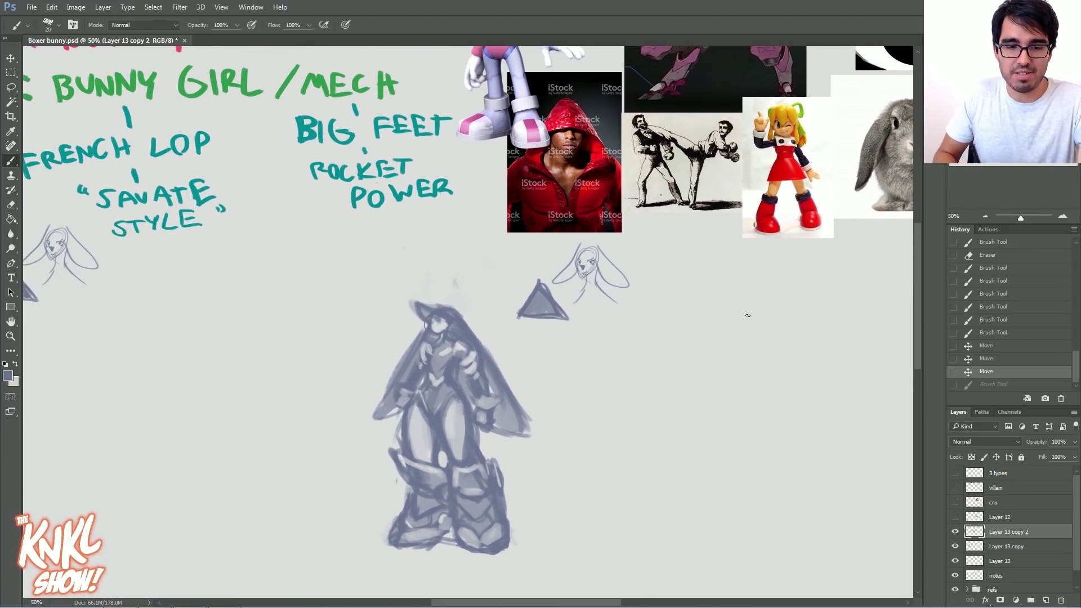
left_click_drag(455, 346, 464, 351)
left_click_drag(457, 315, 477, 335)
key("bracketright")
mouse_move(451, 303)
left_mouse_down()
mouse_move(470, 325)
mouse_move(450, 328)
mouse_move(459, 337)
left_mouse_up()
left_click_drag(450, 327, 434, 369)
key("bracketleft")
key("bracketleft")
mouse_move(432, 358)
left_mouse_down()
mouse_move(435, 367)
mouse_move(419, 318)
left_mouse_up()
key("bracketright")
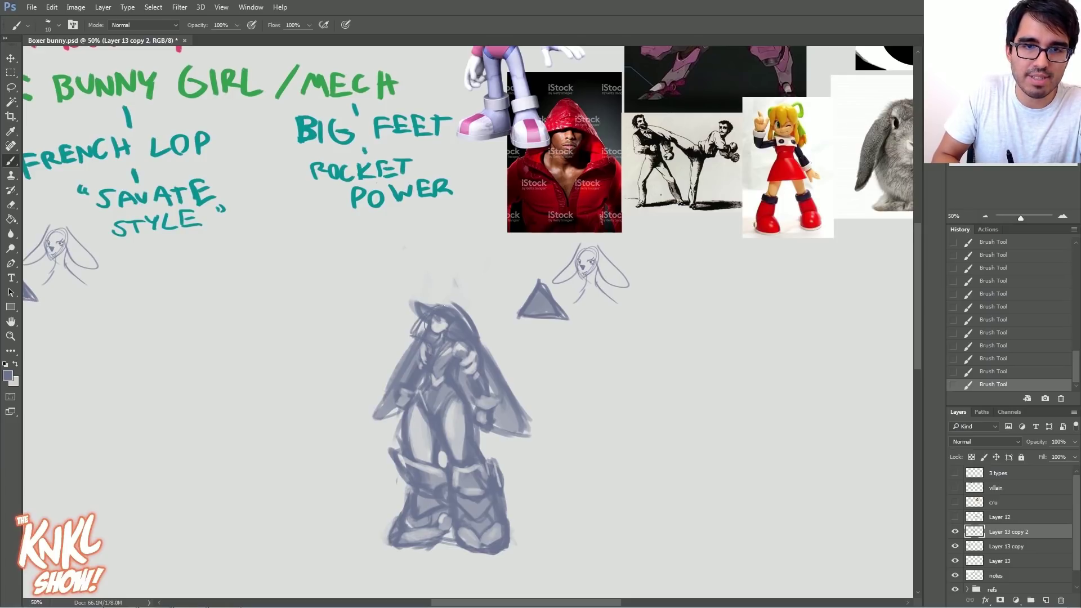
Step: Build up the duplicate's hood with a dark collar across the chest and a rounded, shaded rim around the face
mouse_move(455, 363)
left_mouse_down()
mouse_move(473, 356)
mouse_move(410, 338)
left_mouse_up()
mouse_move(425, 353)
left_mouse_down()
mouse_move(441, 320)
mouse_move(448, 326)
left_mouse_up()
mouse_move(461, 344)
left_mouse_down()
mouse_move(474, 340)
mouse_move(464, 317)
mouse_move(445, 318)
left_mouse_up()
left_click_drag(445, 324, 422, 319)
mouse_move(444, 324)
left_mouse_down()
mouse_move(450, 331)
mouse_move(439, 319)
left_mouse_up()
key("bracketleft")
mouse_move(448, 324)
left_mouse_down()
mouse_move(429, 318)
mouse_move(448, 306)
left_mouse_up()
key("bracketright")
left_click_drag(446, 304, 445, 304)
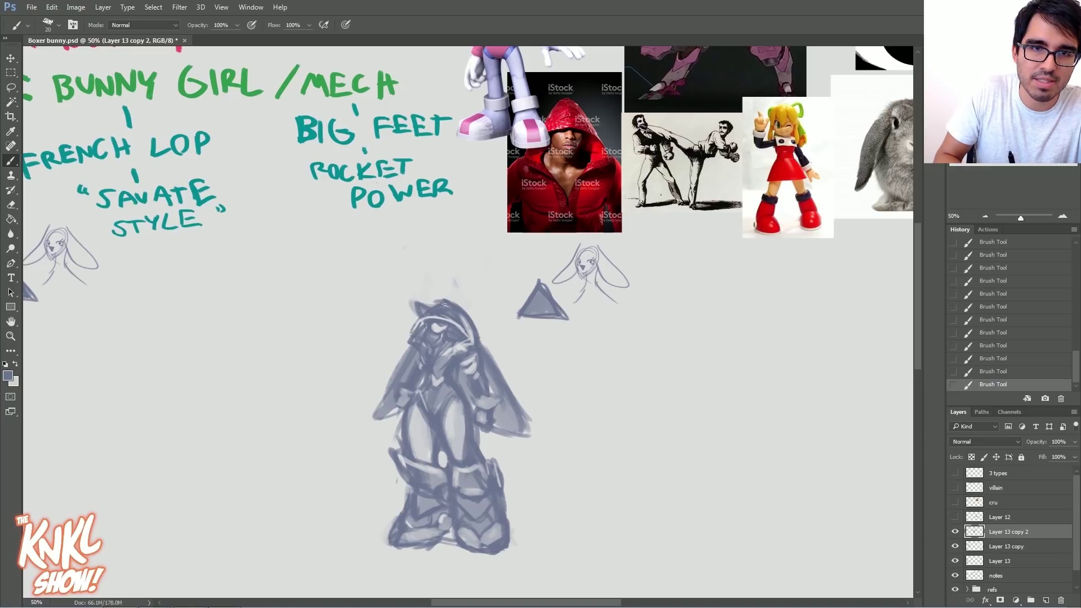
Step: Paint out the hooded figure's hanging lop ears on both sides of the arms with the light background grey
mouse_move(470, 338)
left_mouse_down()
mouse_move(428, 367)
mouse_move(462, 344)
left_mouse_up()
mouse_move(455, 348)
left_mouse_down()
mouse_move(468, 342)
mouse_move(448, 308)
mouse_move(417, 335)
mouse_move(470, 327)
mouse_move(492, 371)
left_mouse_up()
mouse_move(490, 360)
left_mouse_down()
mouse_move(504, 389)
mouse_move(502, 437)
mouse_move(524, 425)
mouse_move(498, 369)
left_mouse_up()
left_click_drag(410, 351, 386, 403)
mouse_move(401, 406)
left_mouse_down()
mouse_move(390, 416)
mouse_move(378, 397)
left_mouse_up()
left_click_drag(480, 346, 491, 387)
left_click_drag(480, 414, 490, 433)
mouse_move(485, 433)
left_mouse_down()
mouse_move(542, 443)
mouse_move(479, 346)
left_mouse_up()
Step: Revert the stroke across the hooded figure's torso and touch up the collar and shoulder edges below the hood
mouse_move(399, 433)
left_mouse_down()
mouse_move(408, 356)
mouse_move(460, 369)
mouse_move(466, 385)
left_mouse_up()
left_click(1005, 347)
mouse_move(462, 371)
left_mouse_down()
mouse_move(469, 387)
mouse_move(469, 356)
left_mouse_up()
left_click_drag(411, 347, 415, 366)
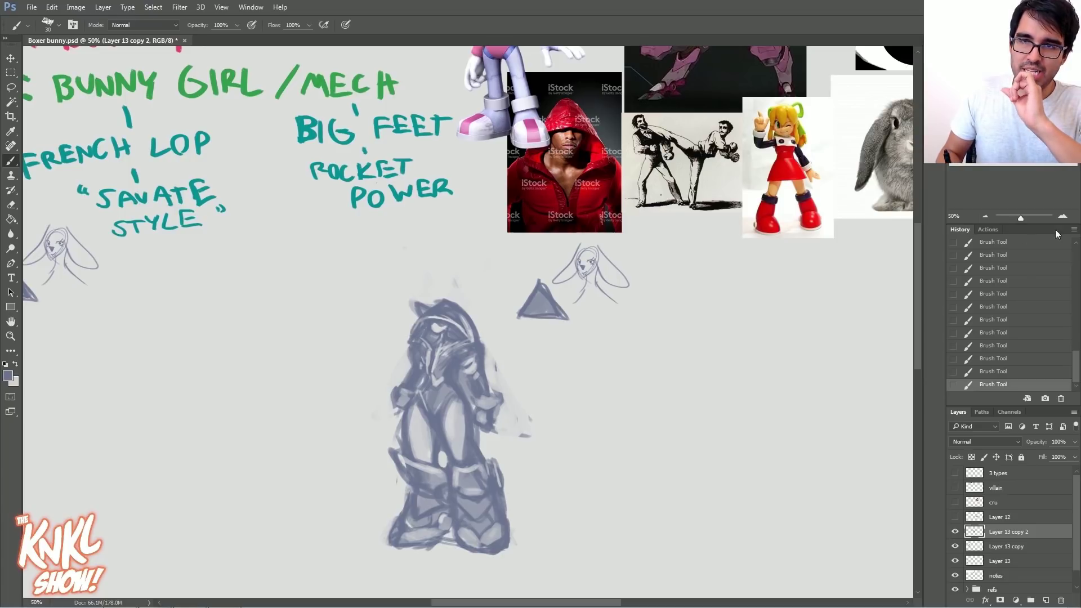
Step: Create an enlarged duplicate of the hooded figure beside it and erase the copy's triangle and bunny head sketch
key("ctrl+plus")
key("ctrl+minus")
key("ctrl+minus")
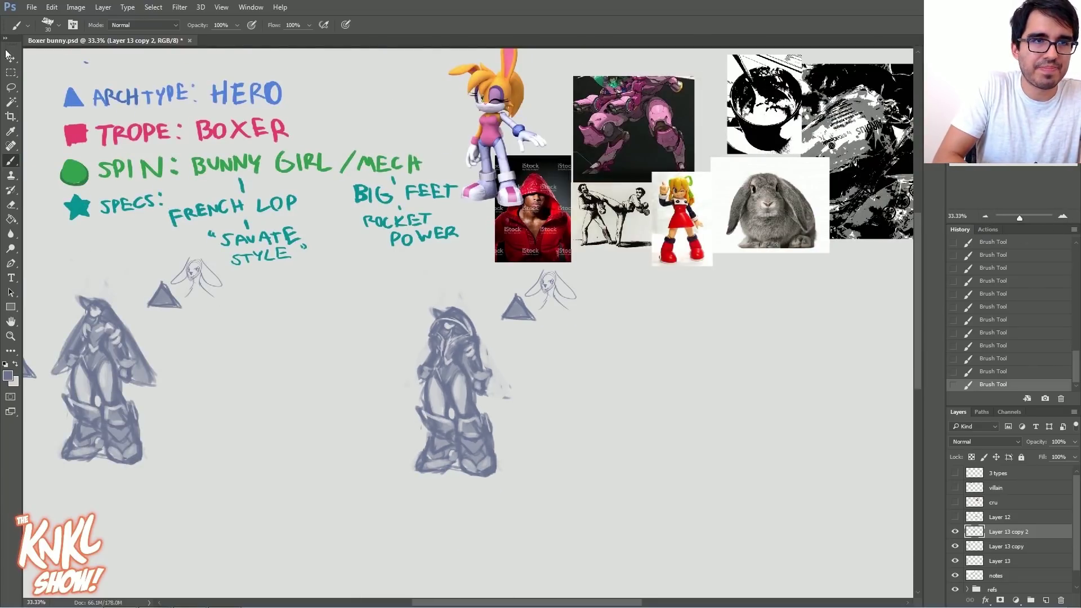
key("v")
mouse_move(460, 393)
left_mouse_down()
mouse_move(437, 461)
mouse_move(231, 413)
mouse_move(248, 394)
mouse_move(512, 458)
left_mouse_up()
key("ctrl+t")
left_click_drag(627, 340, 713, 286)
left_click_drag(625, 360, 643, 327)
key("Return")
key("b")
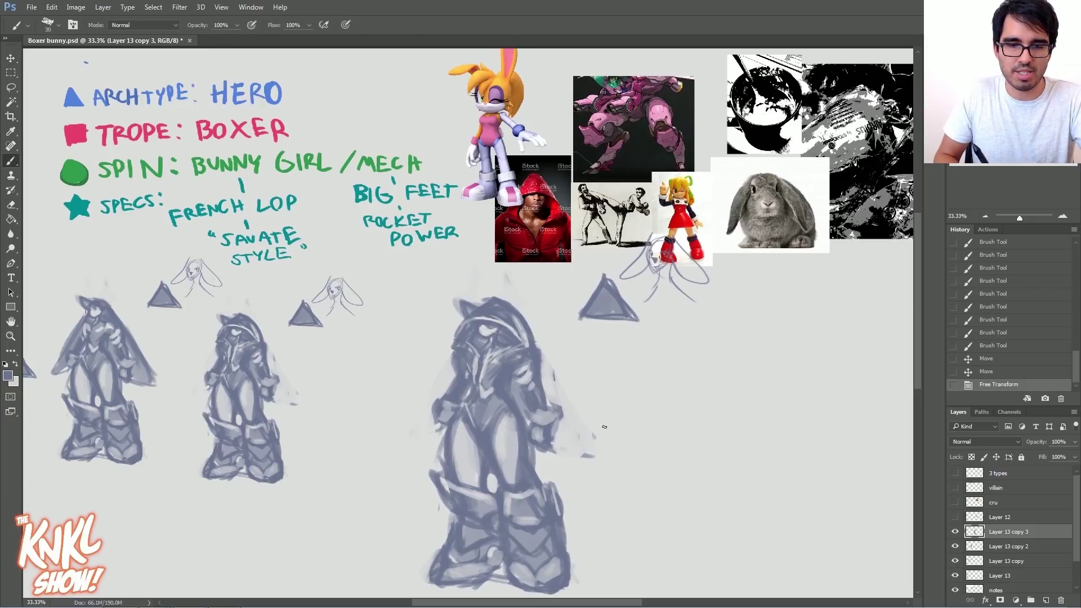
mouse_move(591, 298)
left_mouse_down()
mouse_move(631, 268)
mouse_move(633, 324)
mouse_move(698, 253)
mouse_move(692, 312)
left_mouse_up()
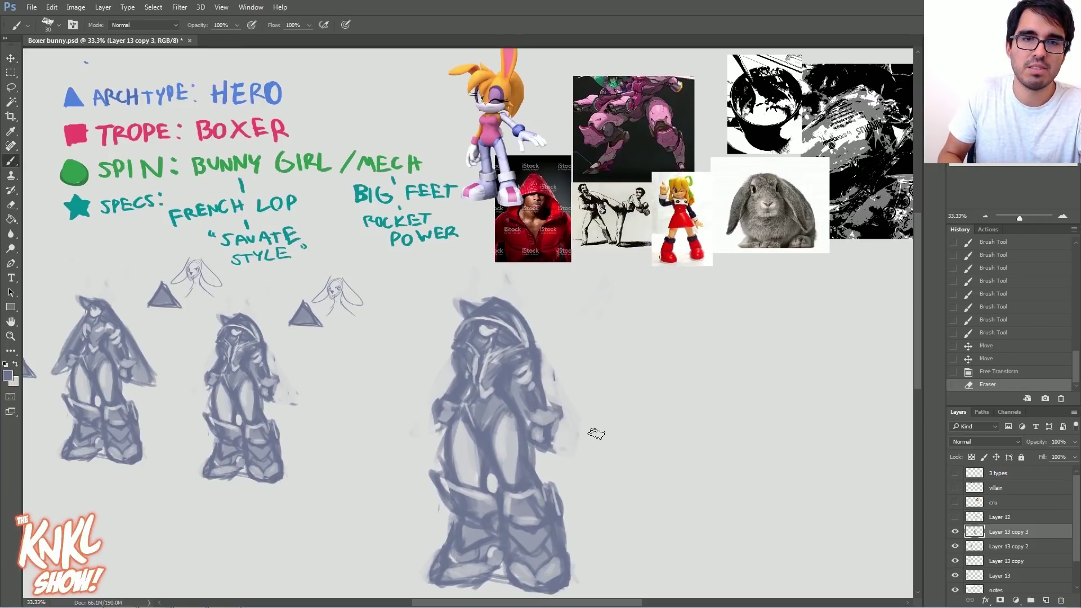
Step: Trace the outer curve of the large figure's hood in bright red on a new layer
left_click(8, 375)
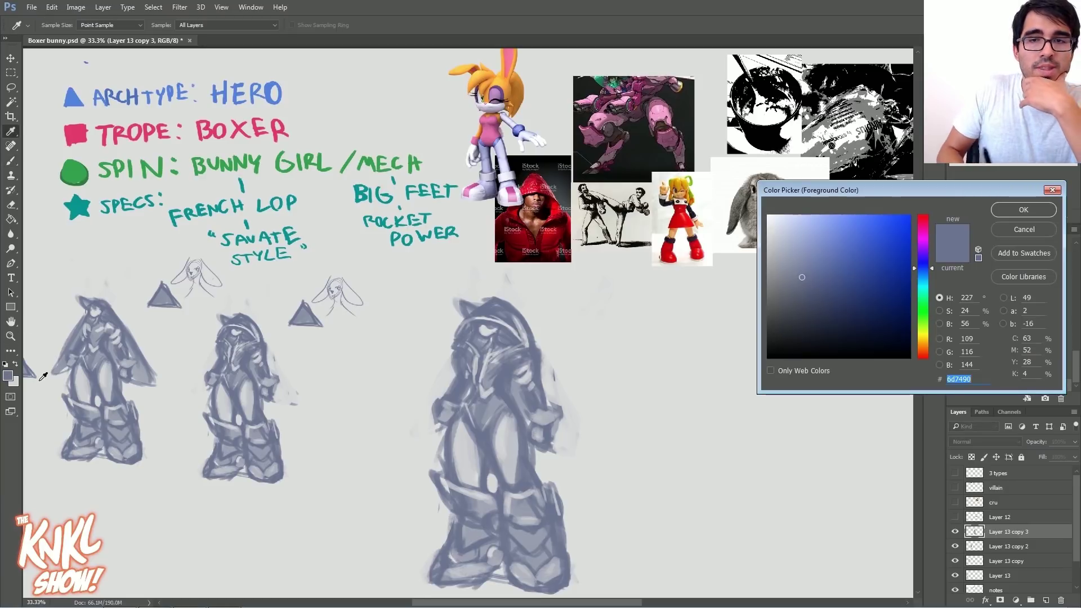
left_click(925, 227)
left_click(884, 229)
left_click(1024, 209)
key("ctrl+shift+alt+n")
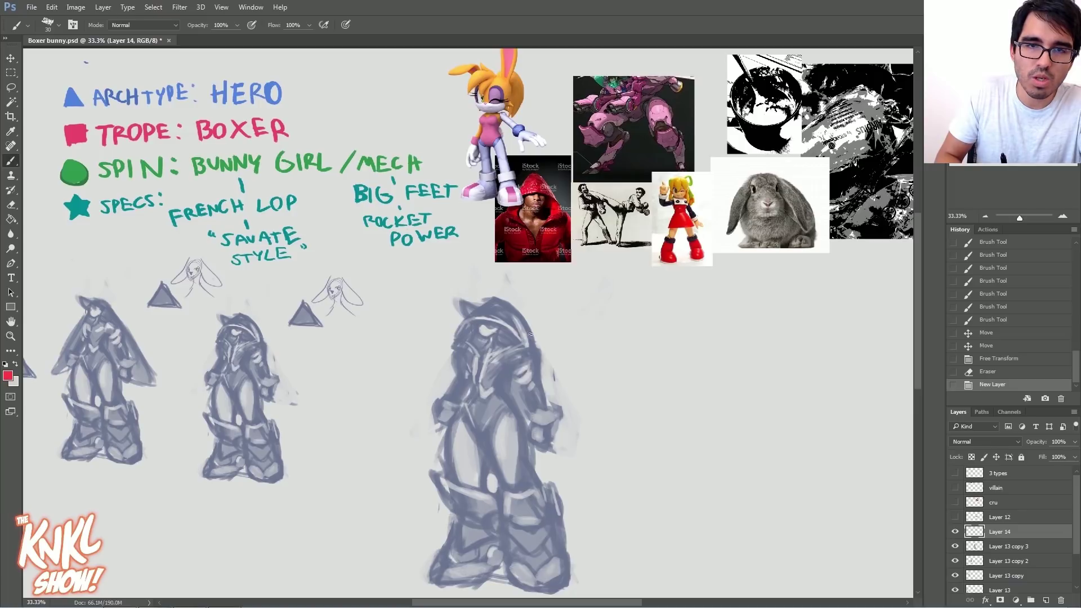
left_click_drag(537, 366, 540, 385)
left_click_drag(536, 344, 541, 369)
left_click_drag(524, 315, 538, 349)
left_click_drag(521, 311, 532, 335)
left_click_drag(492, 297, 528, 324)
left_click_drag(457, 335, 454, 383)
left_click_drag(478, 307, 453, 352)
left_click_drag(520, 317, 532, 338)
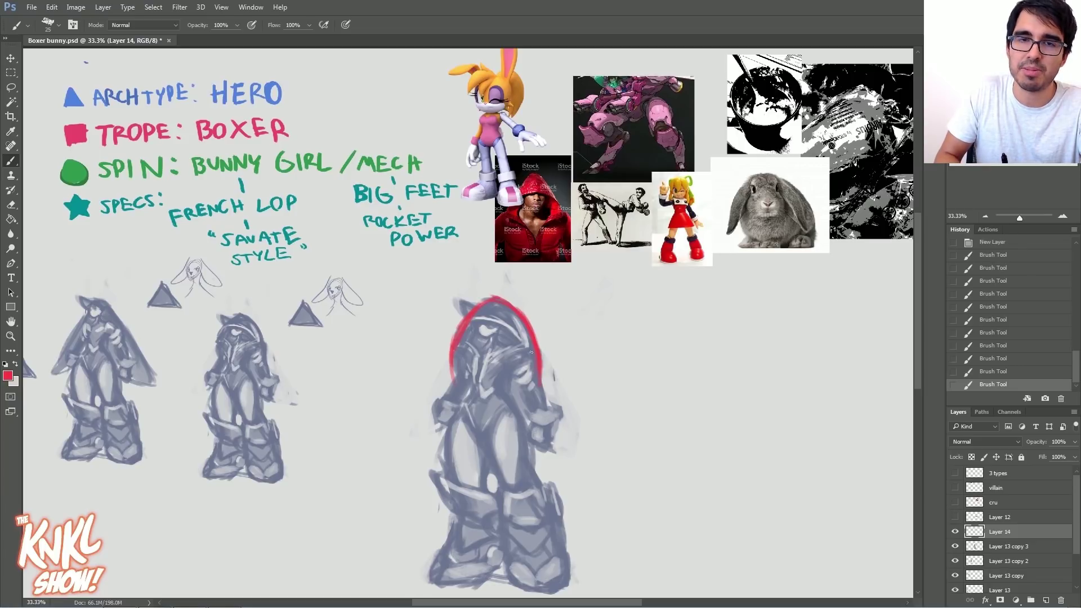
Step: Trace the large figure's arm, waist, leg and boot contours in red with a slightly bigger brush
key("bracketright")
left_click_drag(539, 376, 545, 396)
left_click_drag(457, 373, 435, 403)
left_click_drag(509, 406, 569, 572)
mouse_move(430, 480)
left_mouse_down()
mouse_move(445, 510)
mouse_move(427, 574)
left_mouse_up()
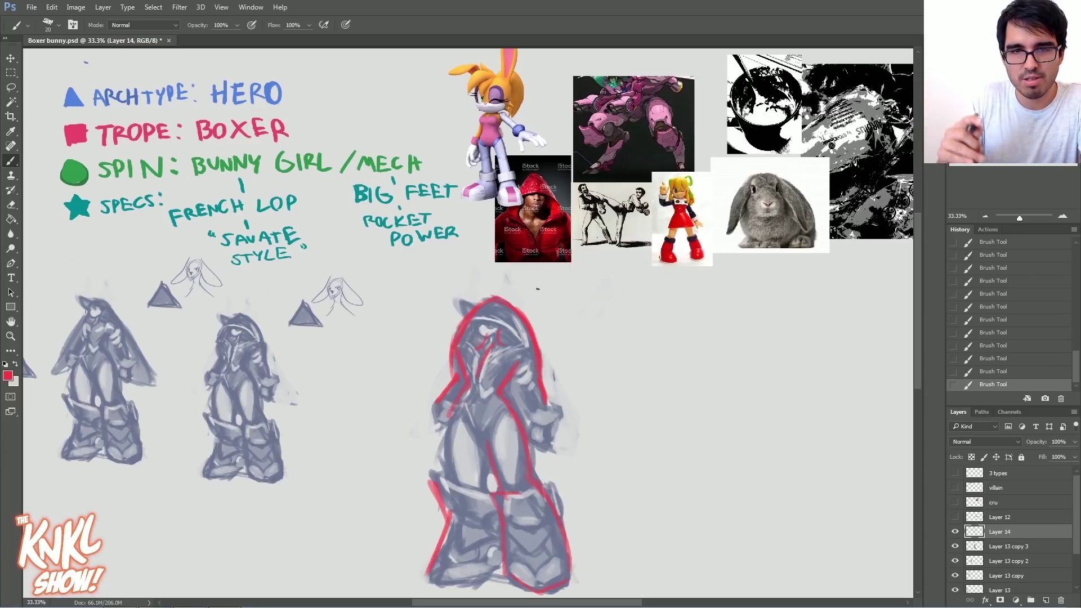
Step: Trace the left-hand thigh and hatch the face opening and collar of the large figure in red
left_click_drag(507, 394, 500, 301)
key("ctrl+plus")
mouse_move(507, 338)
left_mouse_down()
mouse_move(509, 261)
mouse_move(477, 307)
left_mouse_up()
left_click_drag(451, 246, 432, 360)
left_click_drag(480, 315, 475, 378)
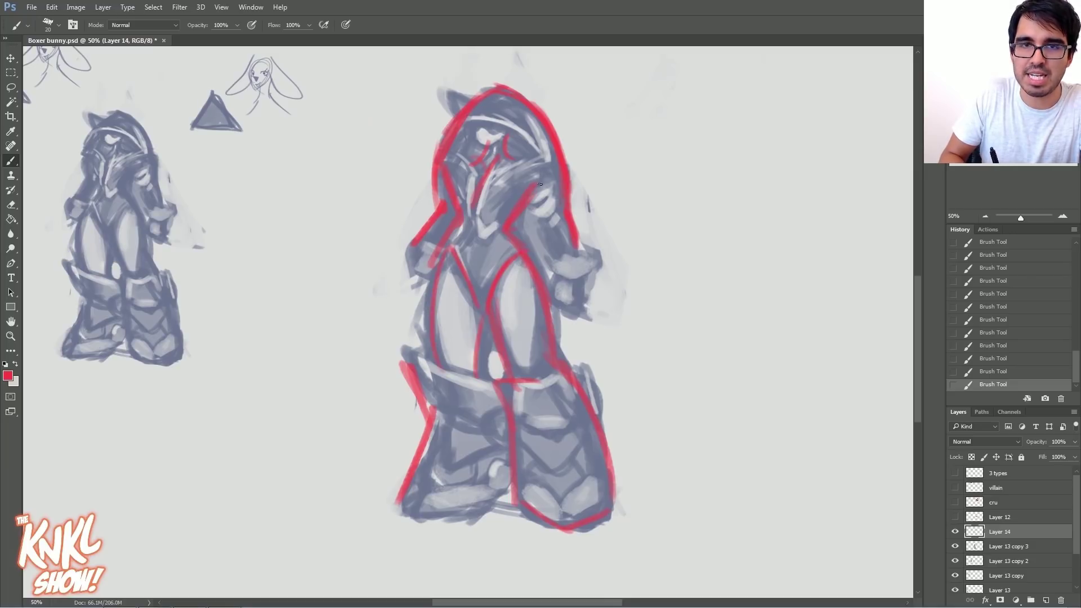
left_click_drag(487, 190, 485, 237)
mouse_move(513, 165)
left_mouse_down()
mouse_move(482, 200)
mouse_move(483, 214)
mouse_move(521, 192)
mouse_move(508, 189)
mouse_move(464, 227)
mouse_move(477, 165)
left_mouse_up()
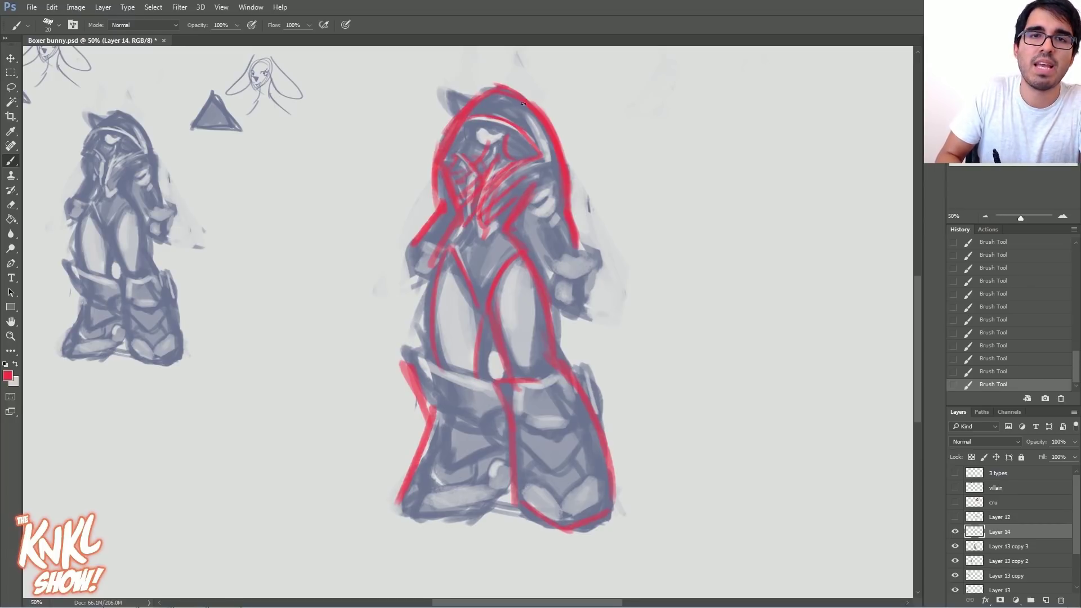
Step: Mark the shoulder and upper-arm edges beneath the large figure's hood with red strokes
left_click_drag(530, 204, 562, 179)
left_click_drag(529, 200, 563, 180)
mouse_move(530, 204)
left_mouse_down()
mouse_move(568, 203)
mouse_move(565, 218)
left_mouse_up()
left_click_drag(440, 179, 450, 204)
Step: Hide the red tracing layer and make the large hooded figure's layer active
left_click(985, 216)
left_click_drag(1005, 138, 994, 124)
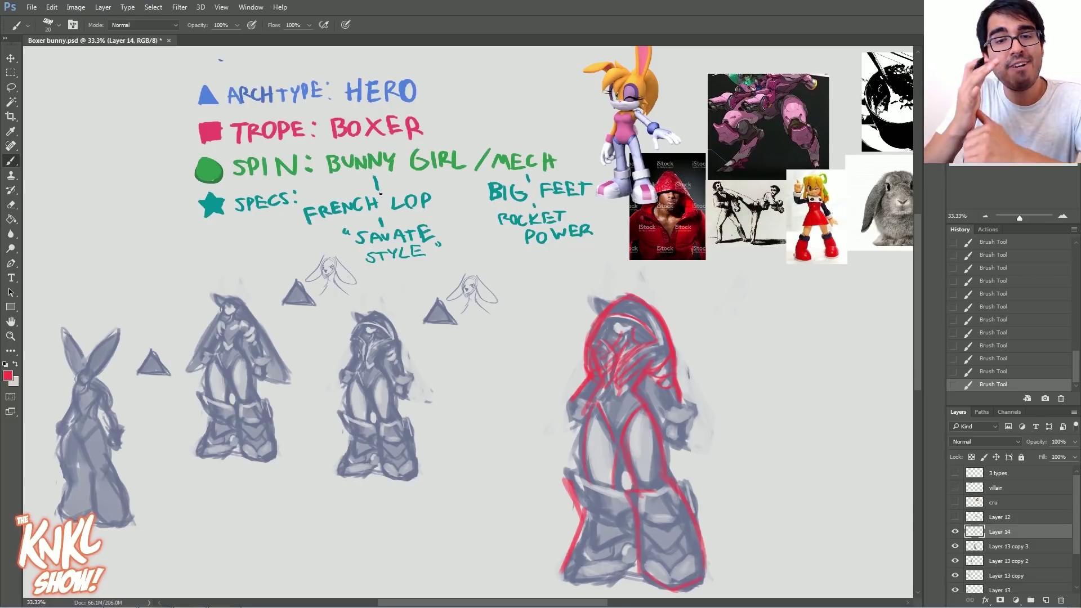
left_click(955, 532)
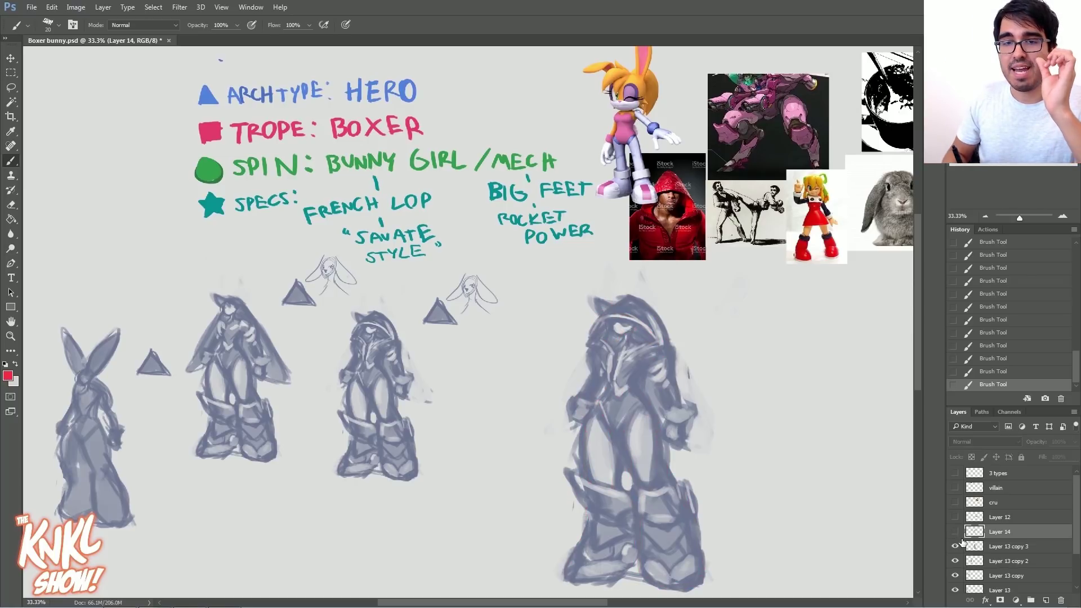
left_click(991, 546)
left_click(955, 546)
left_click(955, 546)
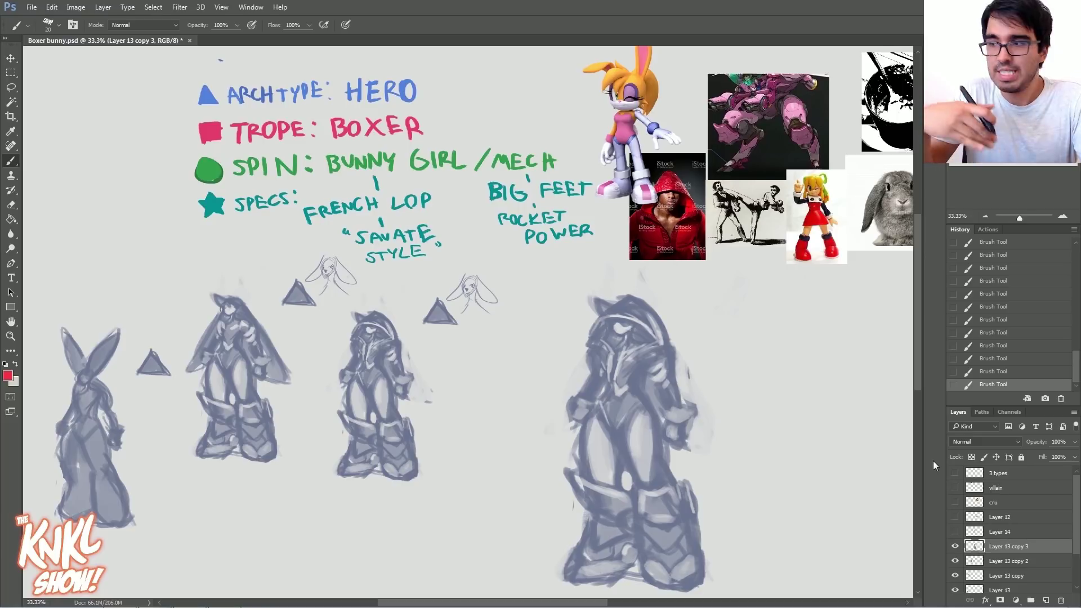
Step: Draw two red arrows pointing at the upright-eared figure's ears and its right-hand glove
double_click(1062, 216)
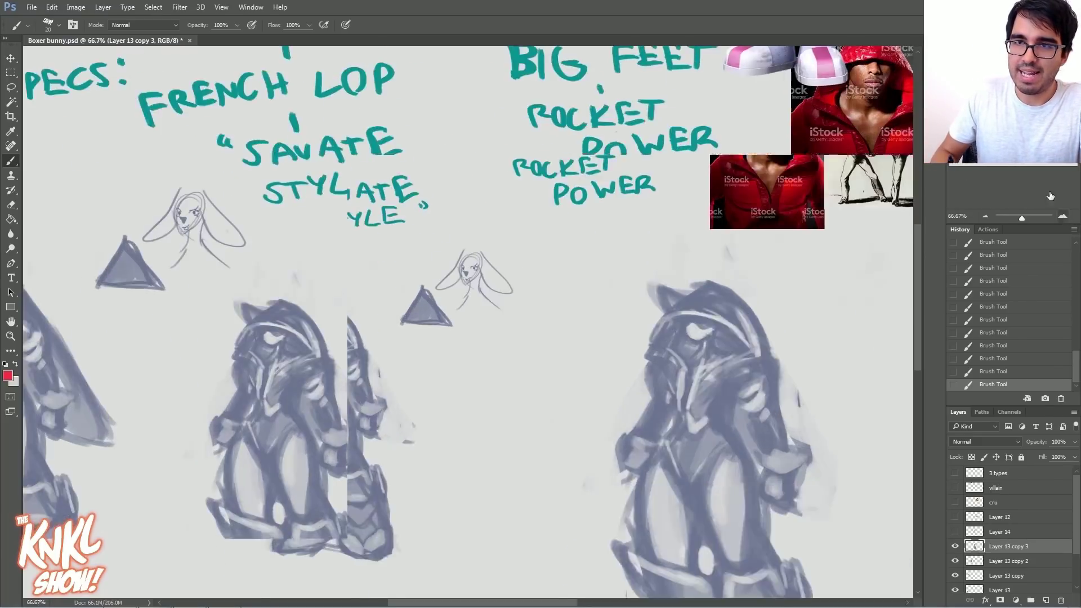
left_click_drag(997, 123, 973, 127)
scroll(450, 321, "down", 2)
left_click_drag(173, 107, 164, 162)
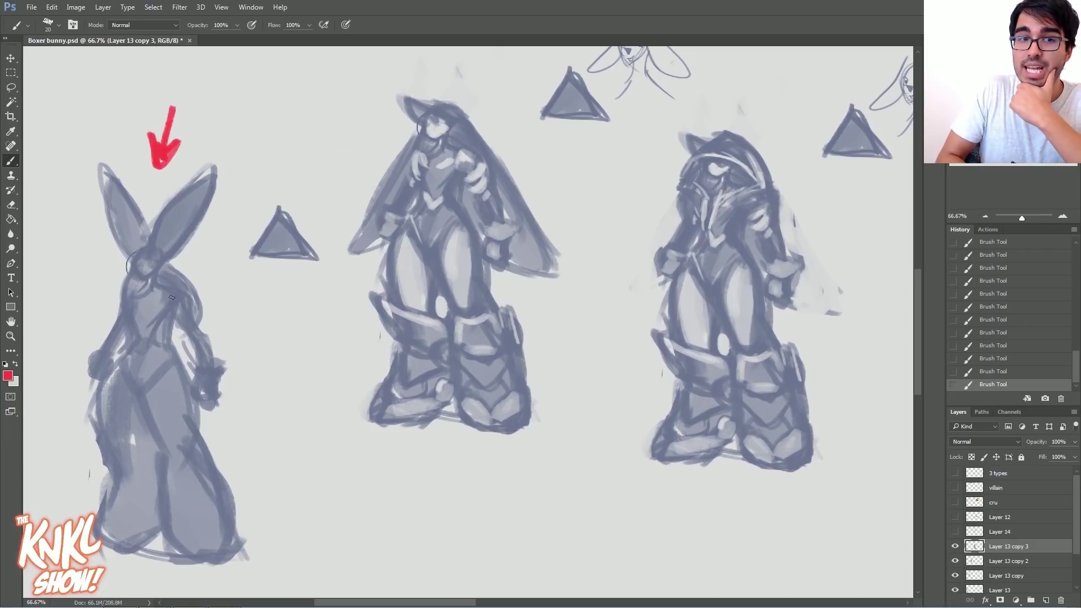
left_click_drag(257, 318, 241, 360)
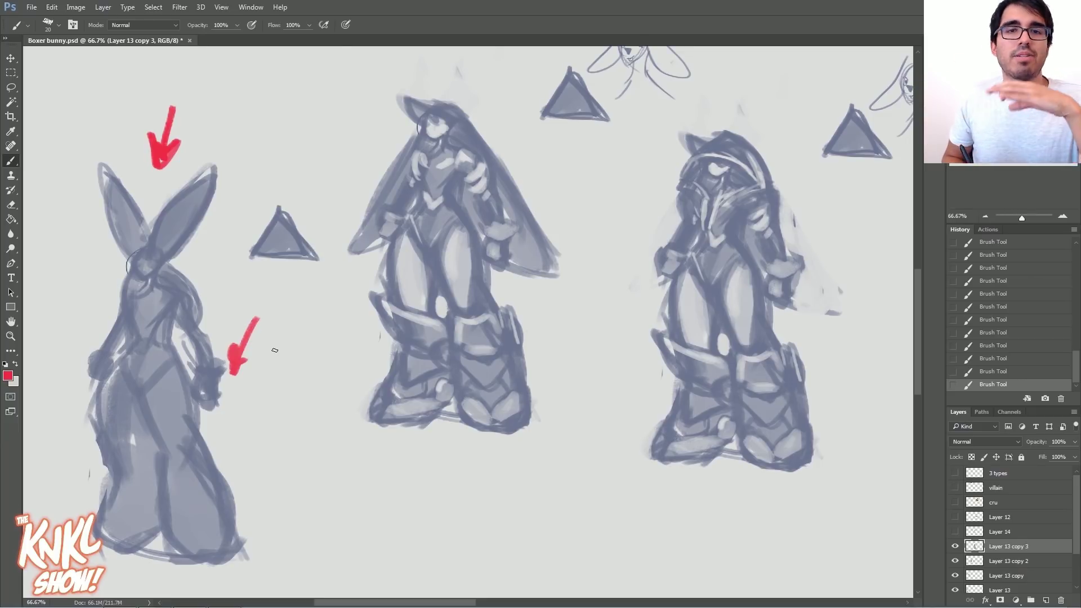
left_click_drag(975, 124, 1014, 123)
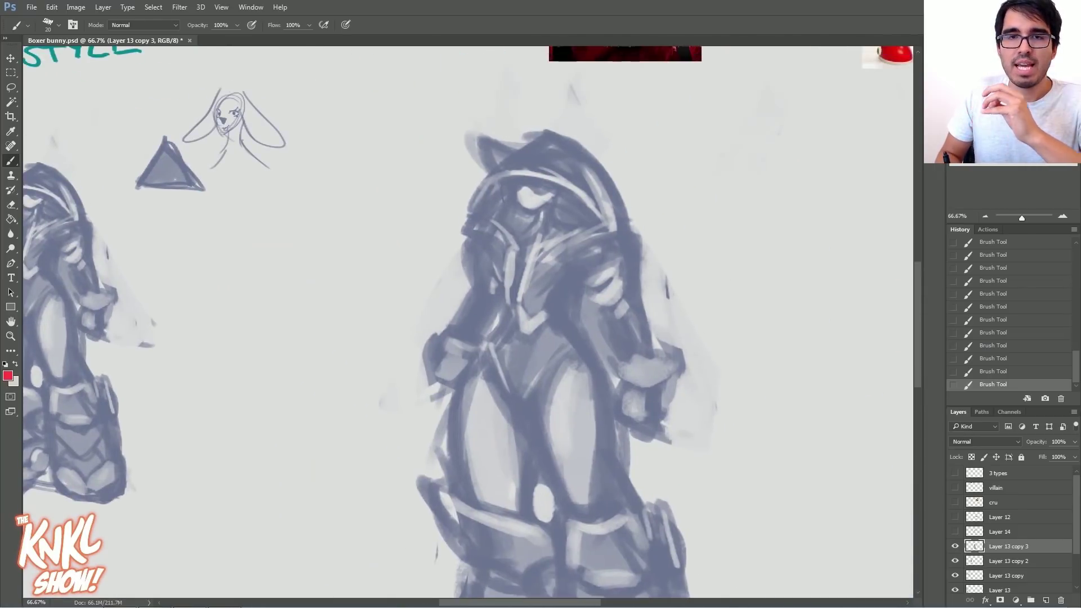
left_click(985, 216)
left_click(984, 217)
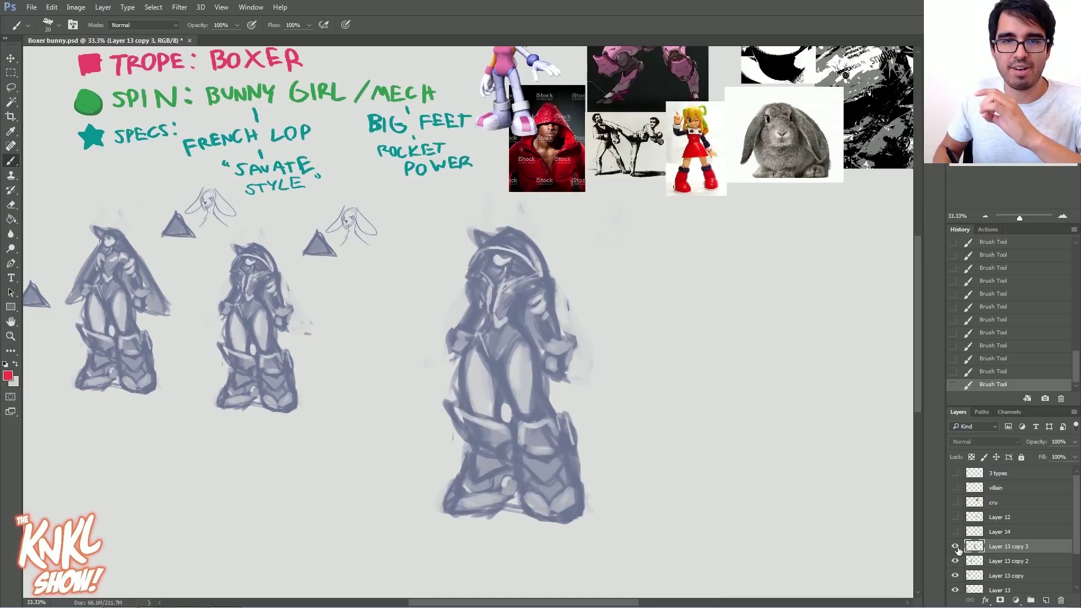
key("v")
mouse_move(528, 386)
left_mouse_down()
mouse_move(431, 417)
mouse_move(605, 431)
left_mouse_up()
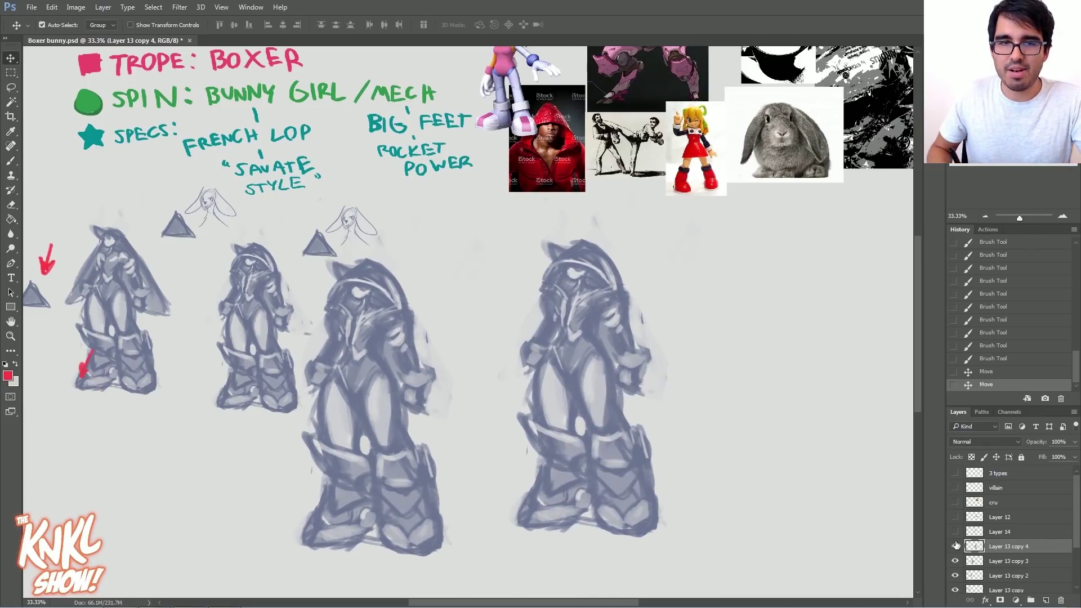
key("ctrl+z")
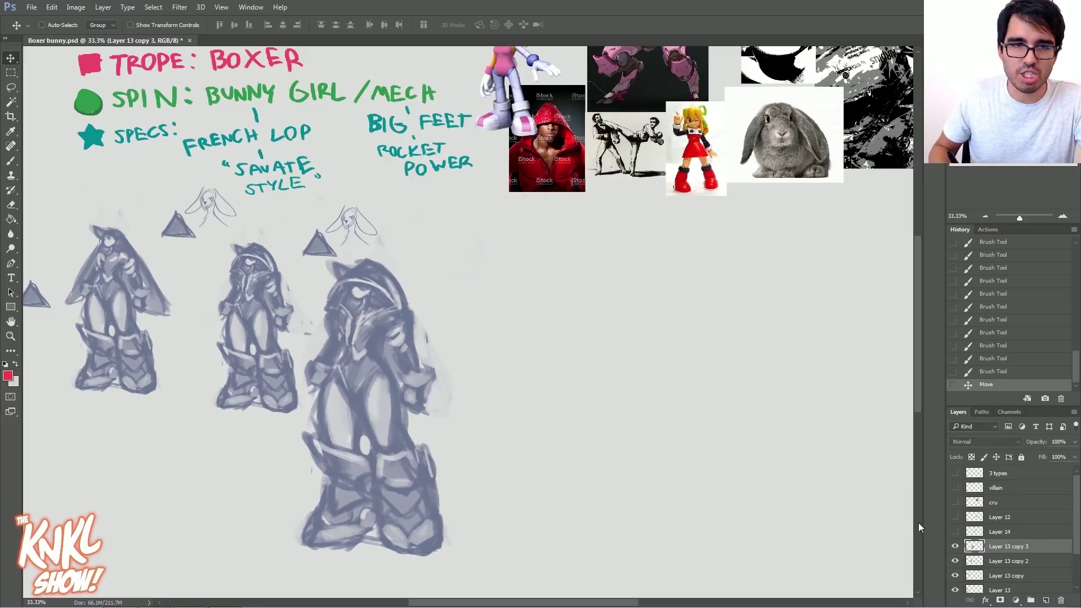
Step: Cut the large hooded figure onto its own layer and paste a second copy beside it
key("l")
mouse_move(250, 381)
left_mouse_down()
mouse_move(319, 165)
mouse_move(254, 488)
mouse_move(259, 461)
left_mouse_up()
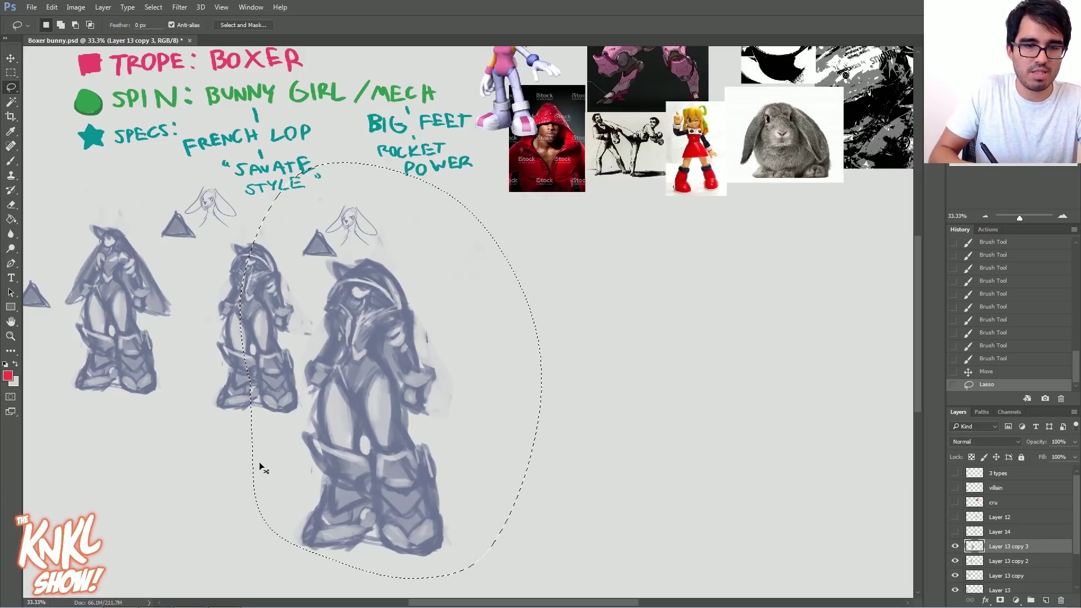
key("ctrl+x")
key("ctrl+v")
left_click(11, 58)
mouse_move(345, 344)
left_mouse_down()
mouse_move(635, 394)
mouse_move(620, 404)
mouse_move(491, 373)
mouse_move(510, 371)
left_mouse_up()
key("ctrl+v")
key("b")
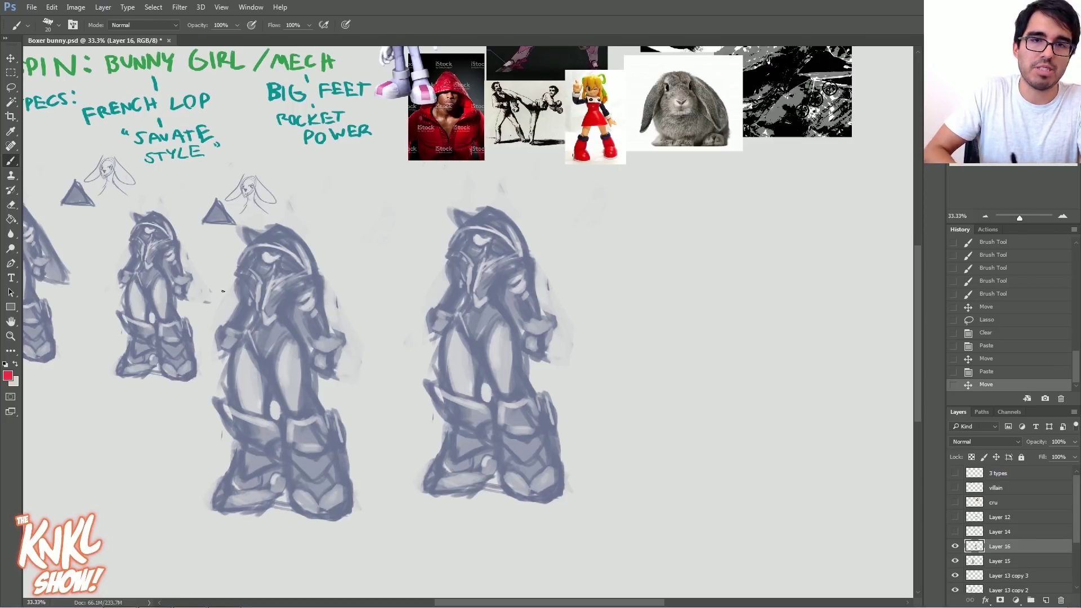
Step: Sample the figure's blue-grey as the brush colour and move the second large copy farther to the right
left_click(955, 547)
left_click(955, 546)
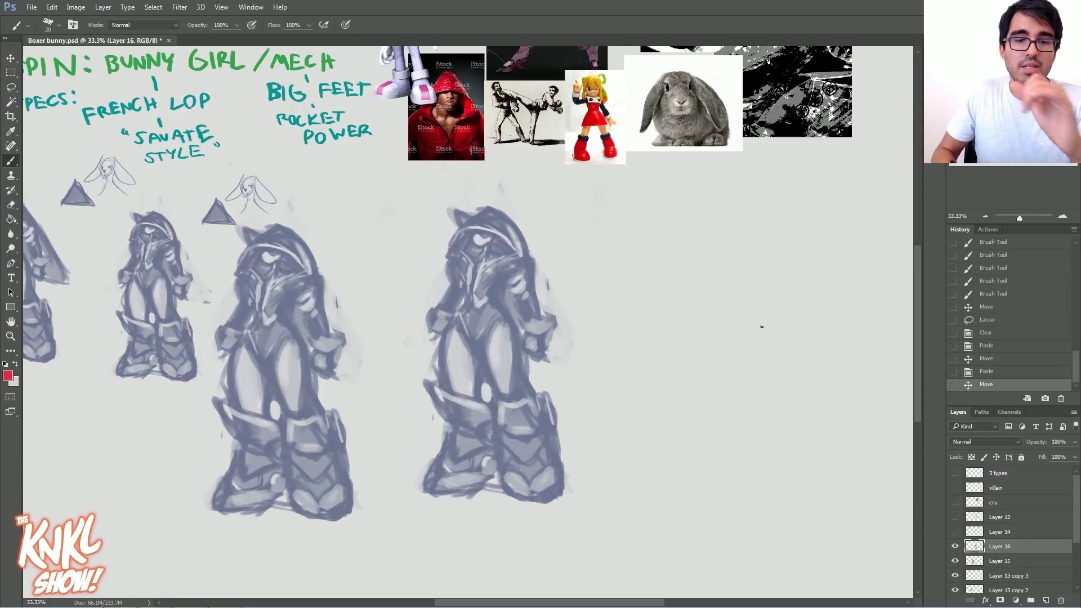
left_click(494, 299, "alt")
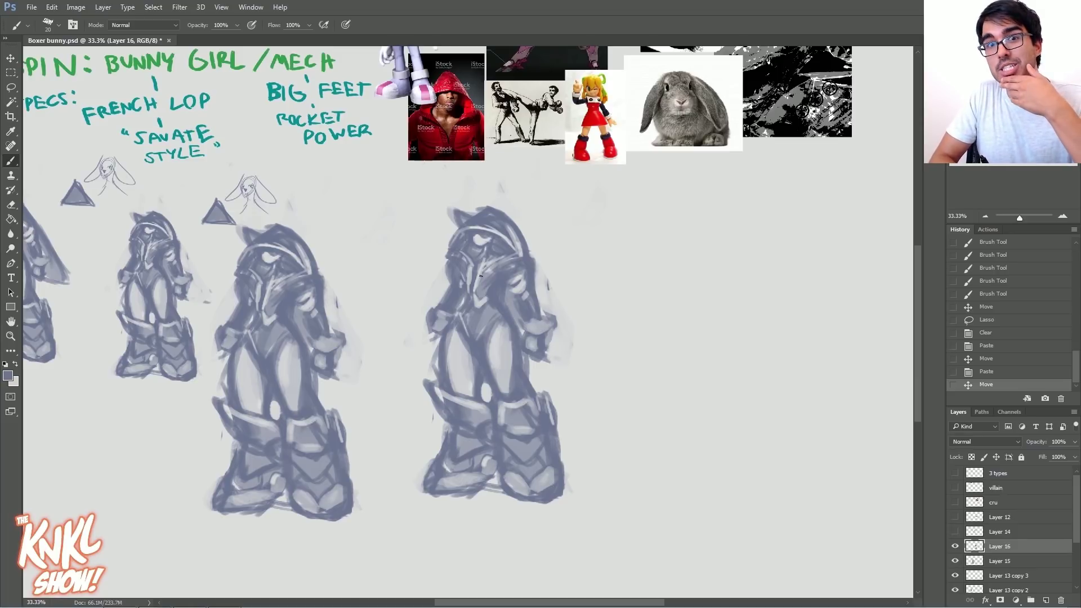
left_click(4, 59)
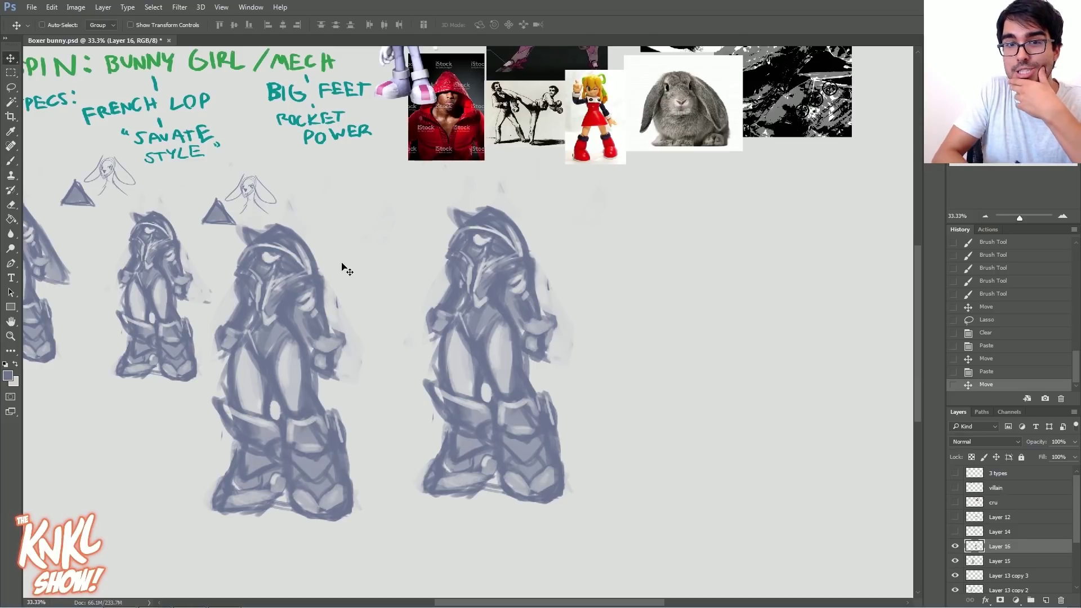
mouse_move(494, 389)
left_mouse_down()
mouse_move(563, 384)
mouse_move(776, 430)
mouse_move(702, 404)
left_mouse_up()
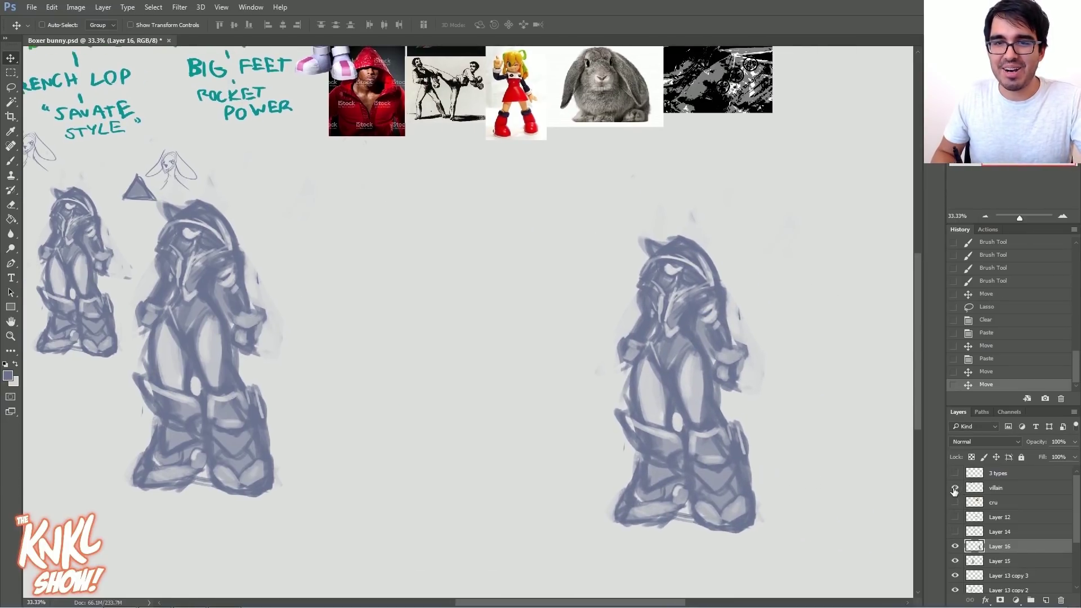
Step: Show the "3 types" headings layer and lower the armoured lop-eared figure beneath the Literal heading
left_click(955, 476)
mouse_move(451, 338)
left_mouse_down()
mouse_move(749, 406)
mouse_move(751, 386)
left_mouse_up()
right_click(234, 292)
left_click(247, 310)
left_click_drag(235, 304, 228, 424)
Step: Lower the small hooded figure and the upright-eared figure below the heading line
right_click(359, 309)
left_click(374, 314)
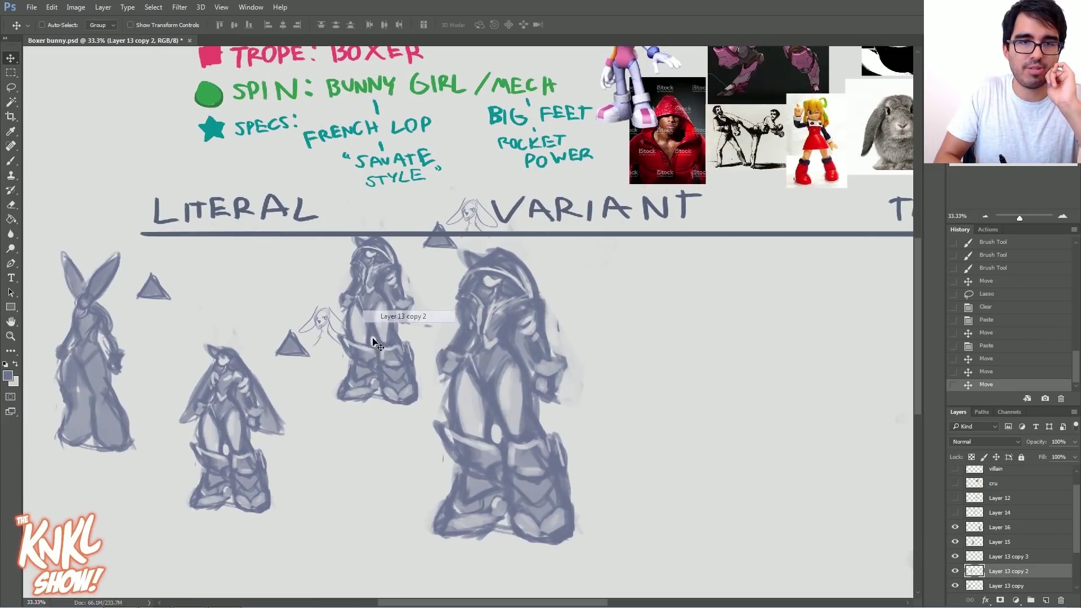
left_click_drag(375, 315, 361, 369)
right_click(91, 354)
left_click(120, 360)
mouse_move(115, 360)
left_mouse_down()
mouse_move(113, 377)
mouse_move(146, 383)
left_mouse_up()
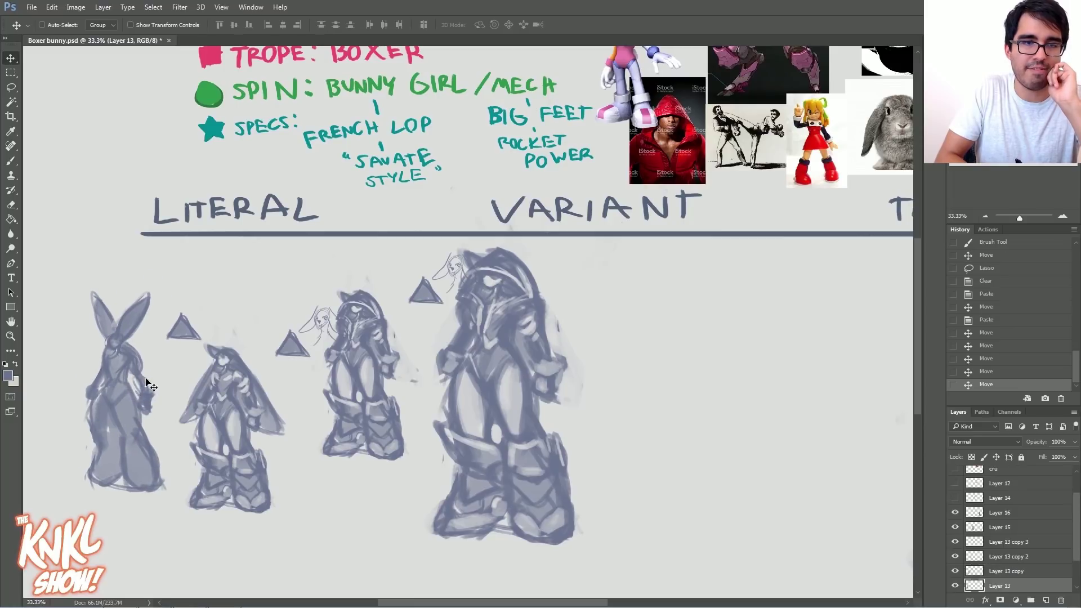
Step: Shift the large and small hooded figures right so they stand side by side around the Variant heading
right_click(496, 357)
left_click(533, 366)
mouse_move(533, 367)
left_mouse_down()
mouse_move(650, 367)
mouse_move(601, 398)
left_mouse_up()
right_click(372, 373)
left_click(405, 384)
mouse_move(417, 355)
left_mouse_down()
mouse_move(498, 367)
mouse_move(482, 372)
left_mouse_up()
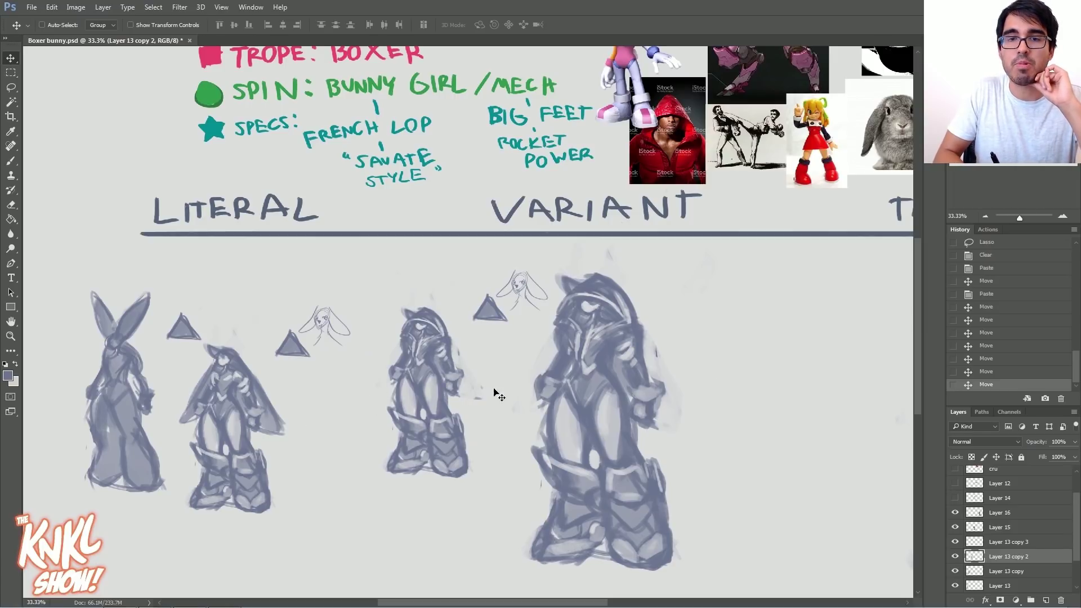
right_click(598, 378)
left_click(614, 384)
left_click_drag(612, 383, 630, 381)
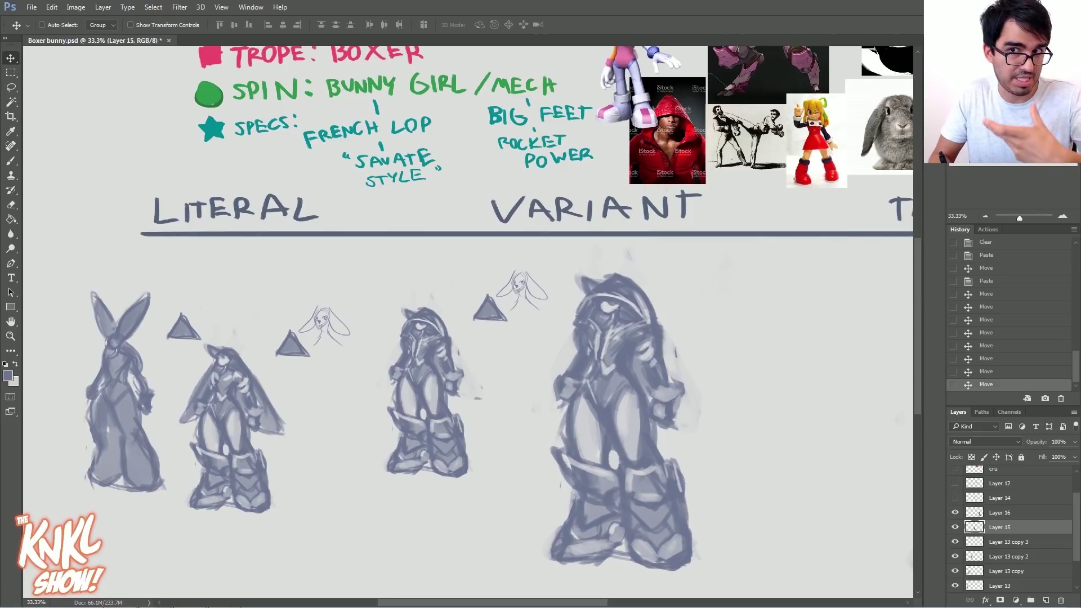
left_click_drag(997, 131, 1028, 135)
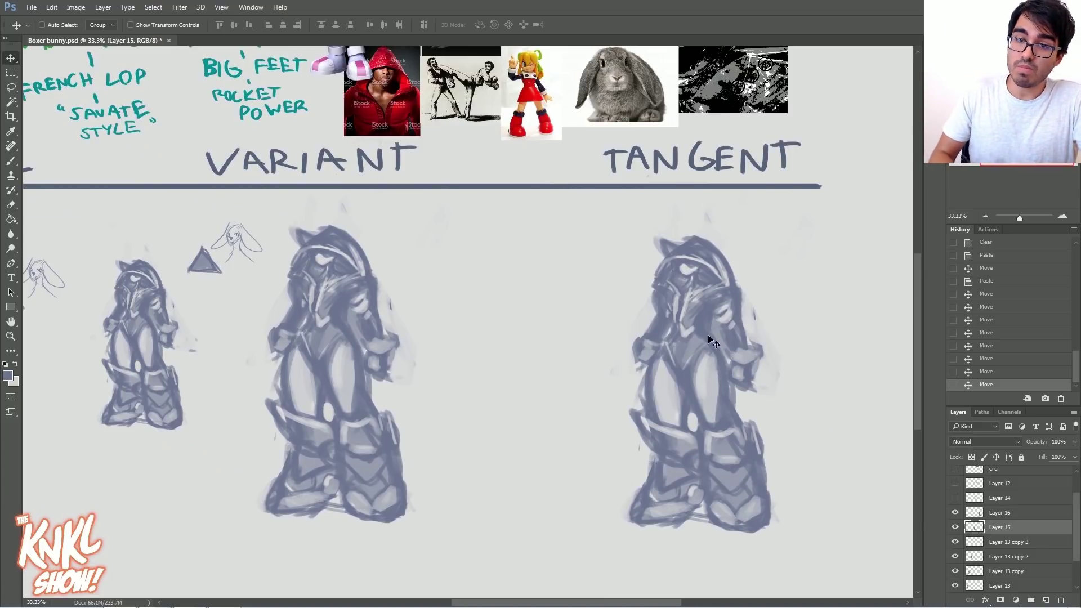
left_click_drag(707, 324, 715, 342)
left_click_drag(394, 400, 404, 385)
left_click_drag(1027, 135, 996, 122)
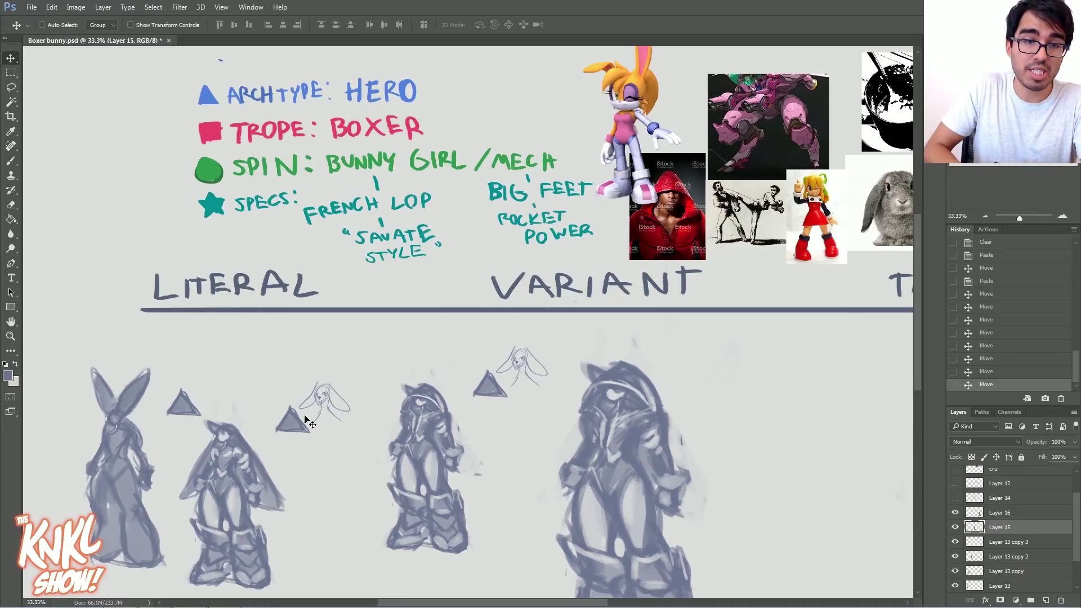
Step: Draw a triangle outline in blue-grey between the large Variant and Tangent figures
key("b")
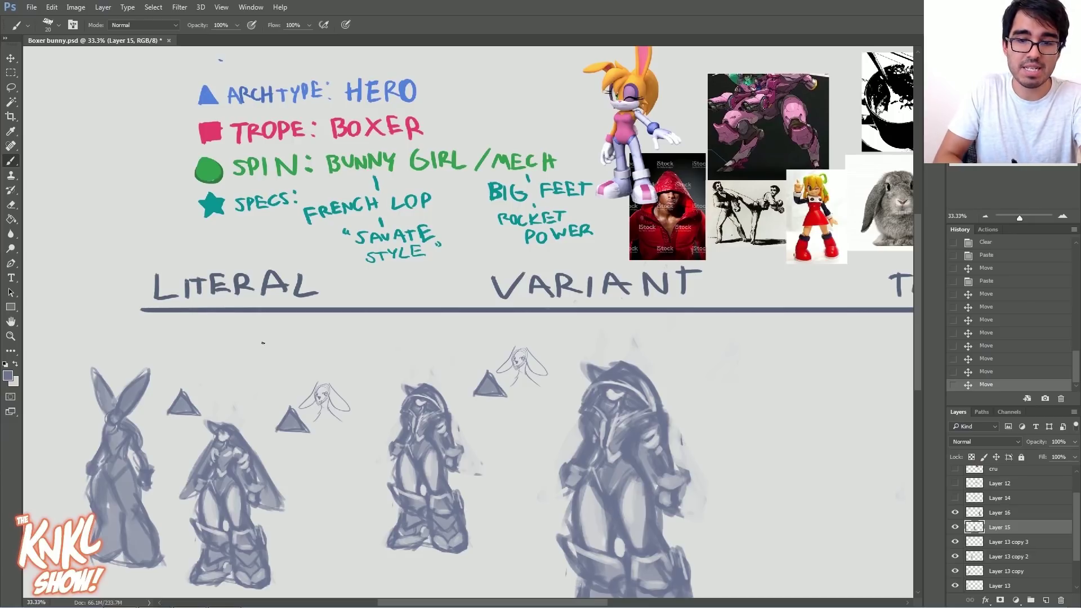
left_click_drag(647, 406, 332, 289)
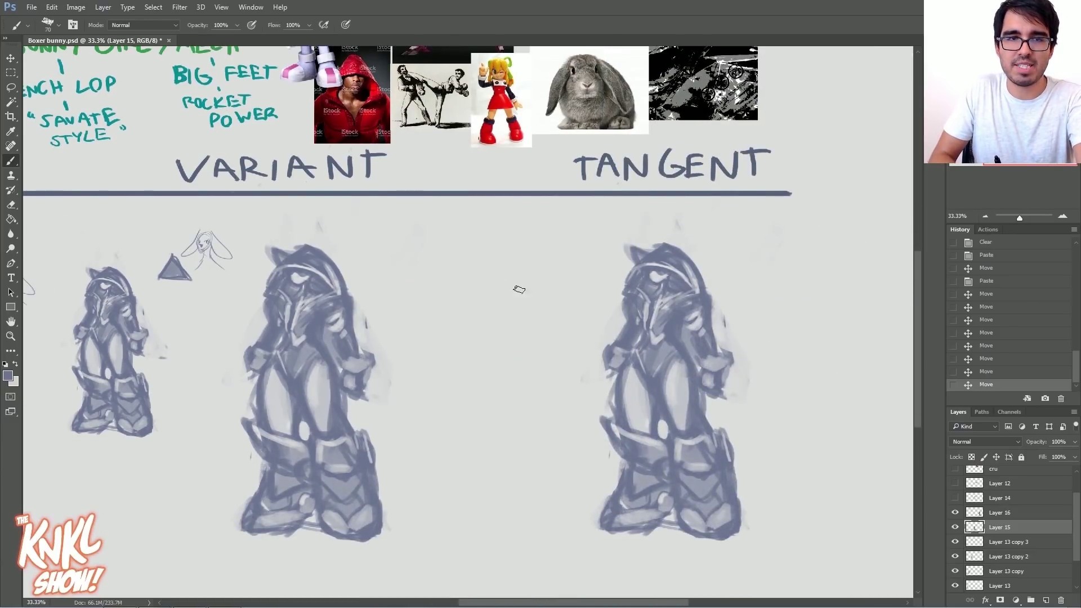
mouse_move(496, 228)
left_mouse_down()
mouse_move(490, 285)
mouse_move(503, 236)
left_mouse_up()
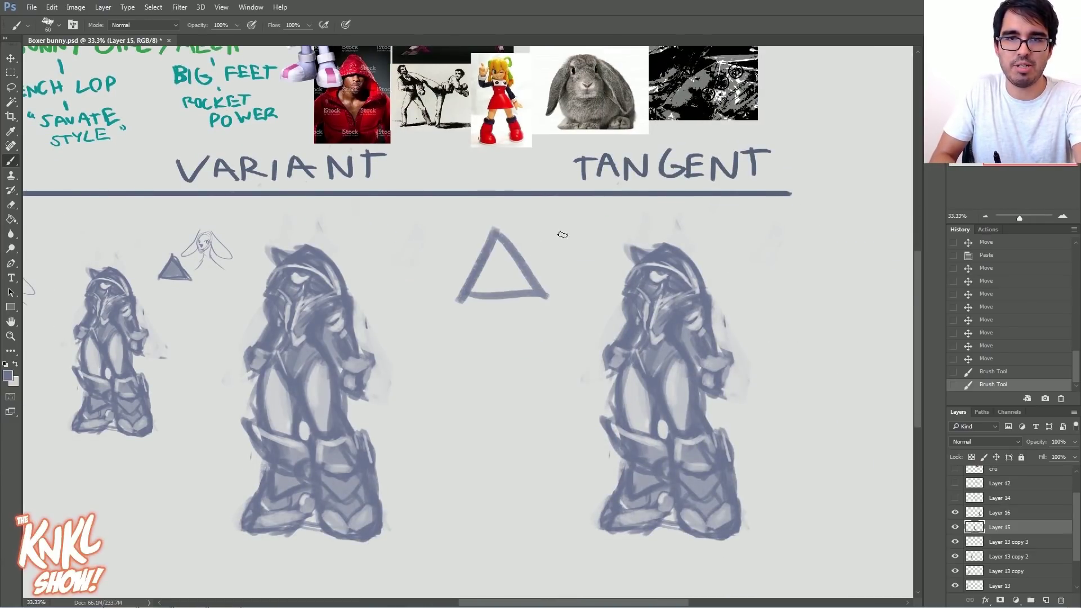
Step: Replace the upright triangle outline with a filled, downward-pointing triangle between the Variant and Tangent figures
key("ctrl+alt+z")
key("ctrl+alt+z")
left_click_drag(501, 307, 462, 219)
left_click_drag(461, 219, 547, 218)
mouse_move(548, 219)
left_mouse_down()
mouse_move(502, 298)
mouse_move(547, 221)
left_mouse_up()
mouse_move(549, 223)
left_mouse_down()
mouse_move(457, 219)
mouse_move(498, 300)
mouse_move(483, 230)
mouse_move(520, 237)
mouse_move(511, 261)
mouse_move(524, 241)
mouse_move(504, 277)
left_mouse_up()
key("]")
key("]")
key("]")
mouse_move(501, 290)
left_mouse_down()
mouse_move(532, 238)
mouse_move(577, 273)
left_mouse_up()
Step: Draw a small arrow pointing from the inverted triangle towards the Tangent figure
key("[")
key("[")
key("[")
left_click_drag(545, 253, 579, 274)
left_click_drag(552, 276, 574, 274)
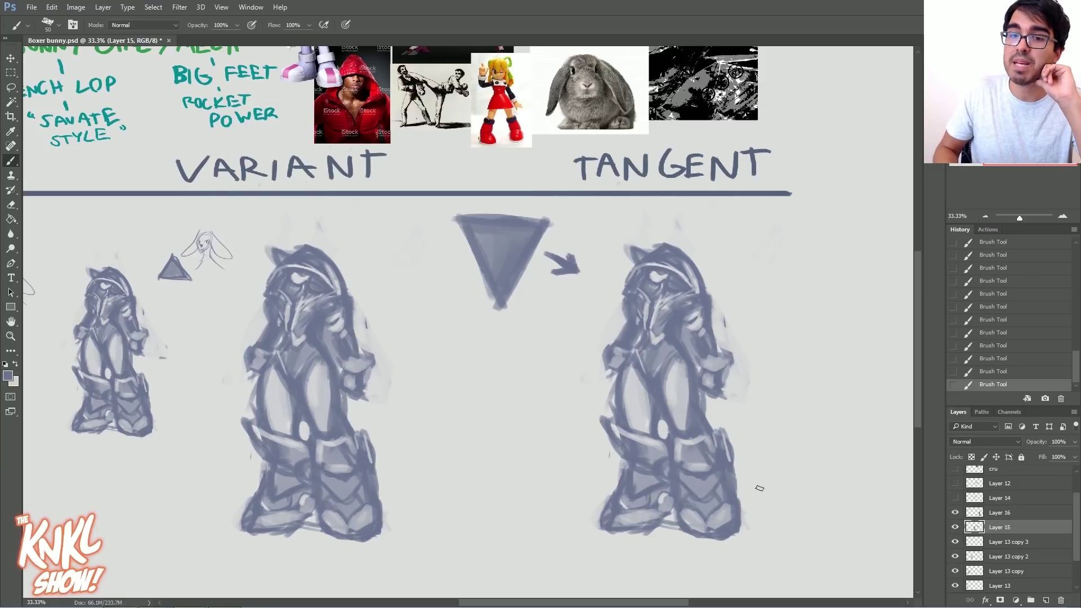
left_click_drag(741, 523, 883, 250)
left_click_drag(586, 541, 460, 276)
left_click_drag(536, 246, 828, 237)
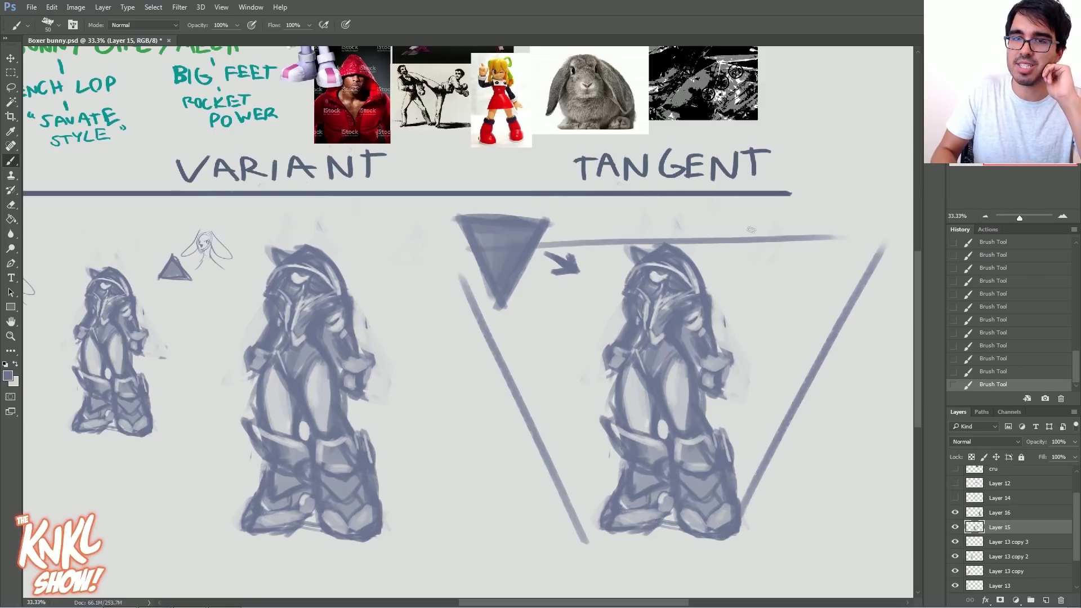
left_click_drag(751, 230, 744, 445)
mouse_move(741, 384)
left_mouse_down()
mouse_move(778, 224)
mouse_move(670, 246)
mouse_move(574, 430)
left_mouse_up()
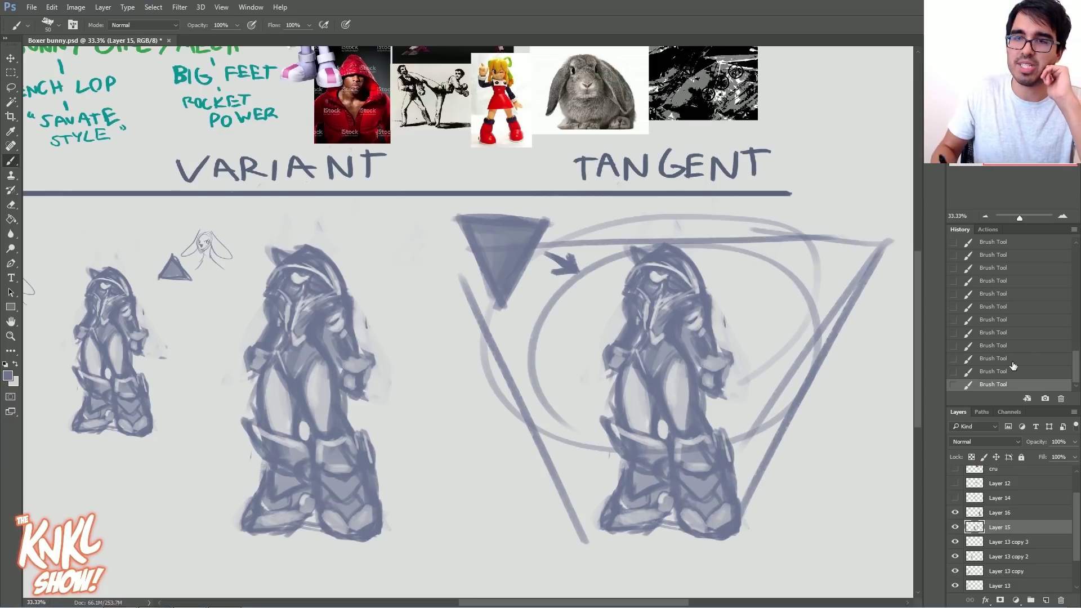
left_click(1007, 364)
left_click(1003, 350)
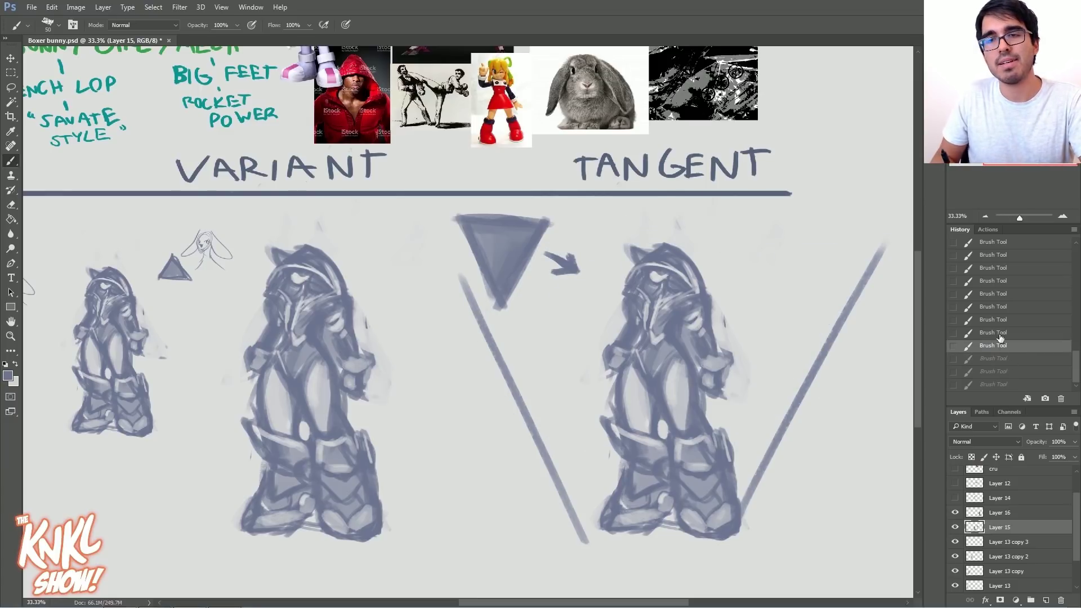
left_click(997, 333)
left_click(994, 320)
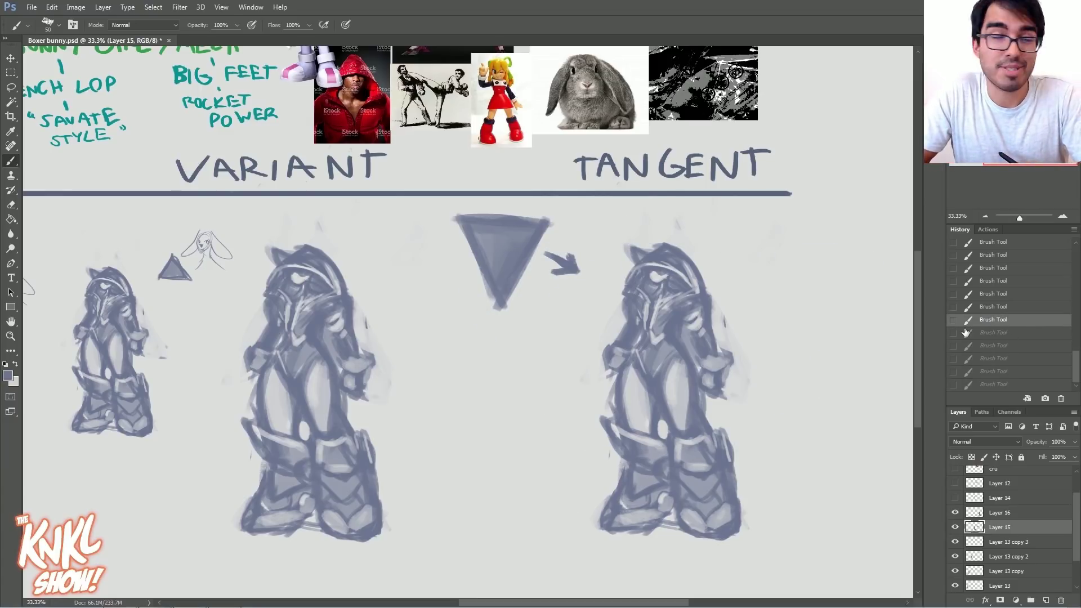
Step: Show the villain layer and shift its red cross and "VILLAIN!" note slightly down over the Archetype line
left_click_drag(484, 304, 764, 420)
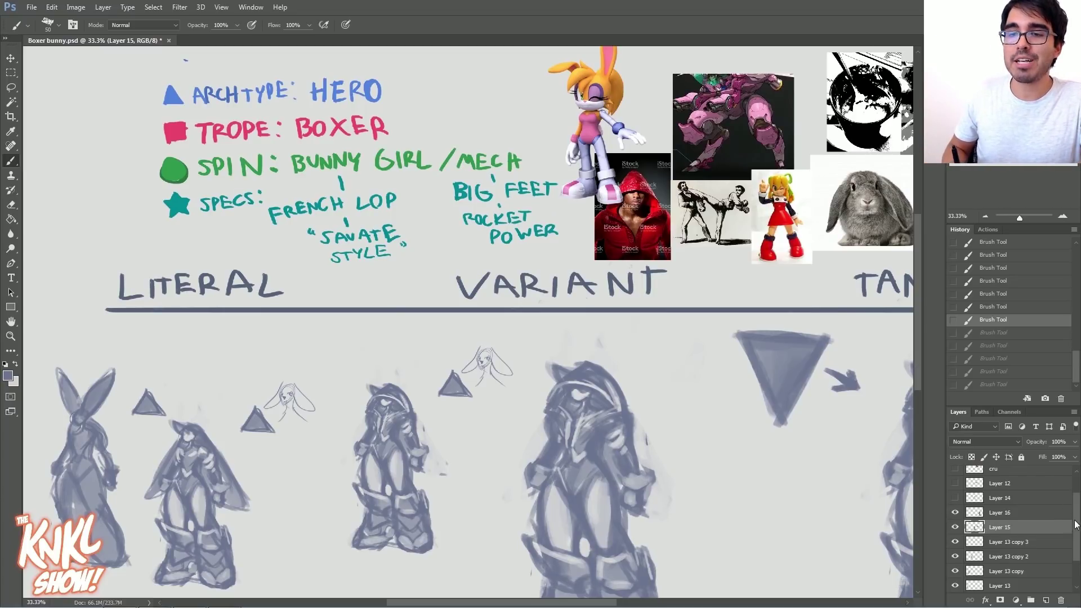
scroll(1075, 524, "up", 2)
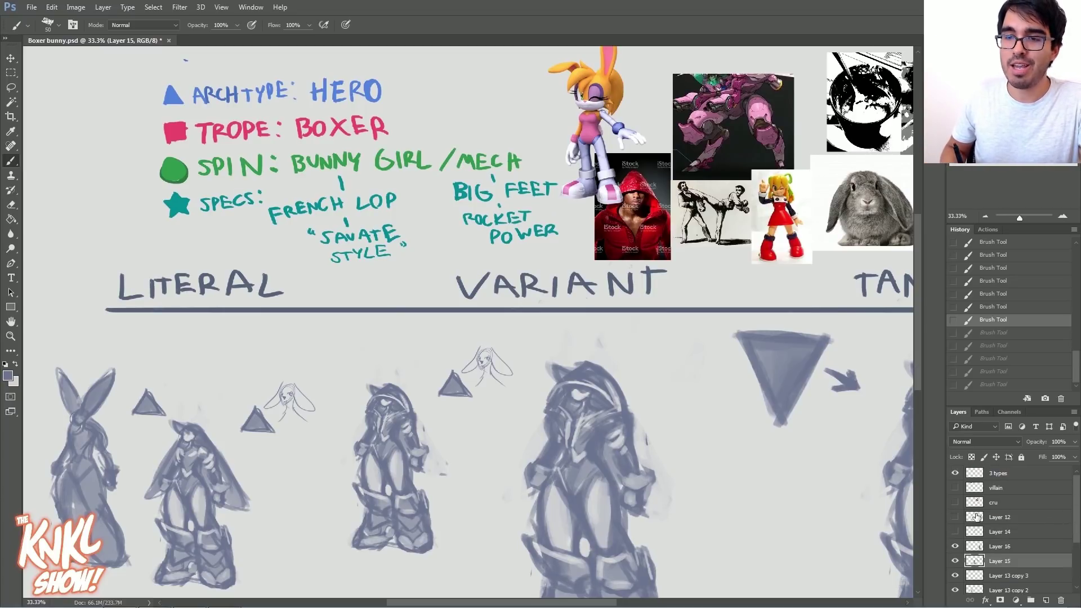
left_click(955, 488)
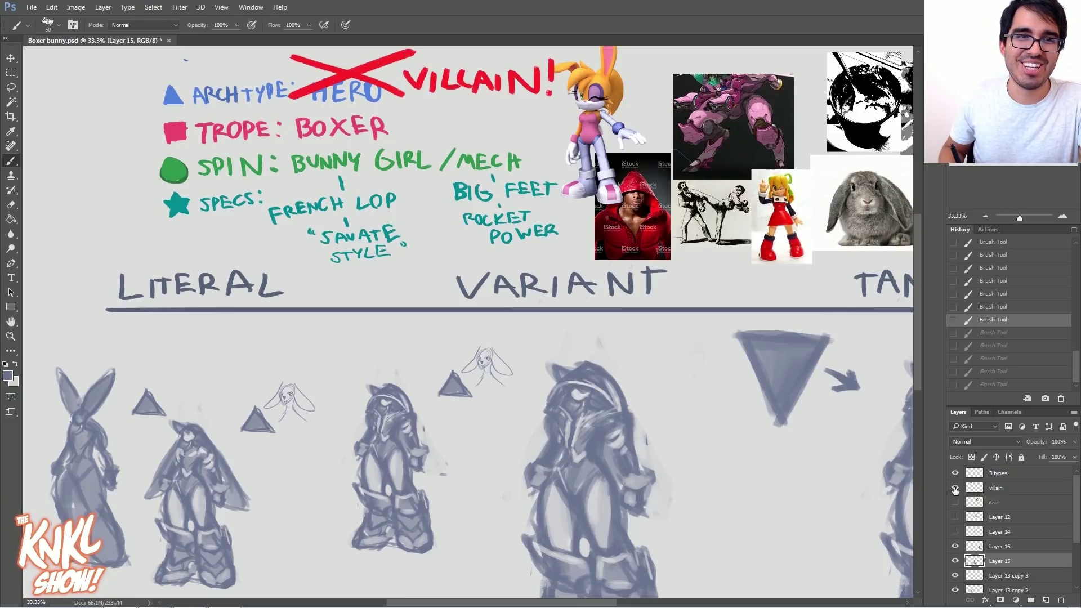
left_click(12, 58)
left_click_drag(375, 87, 372, 100)
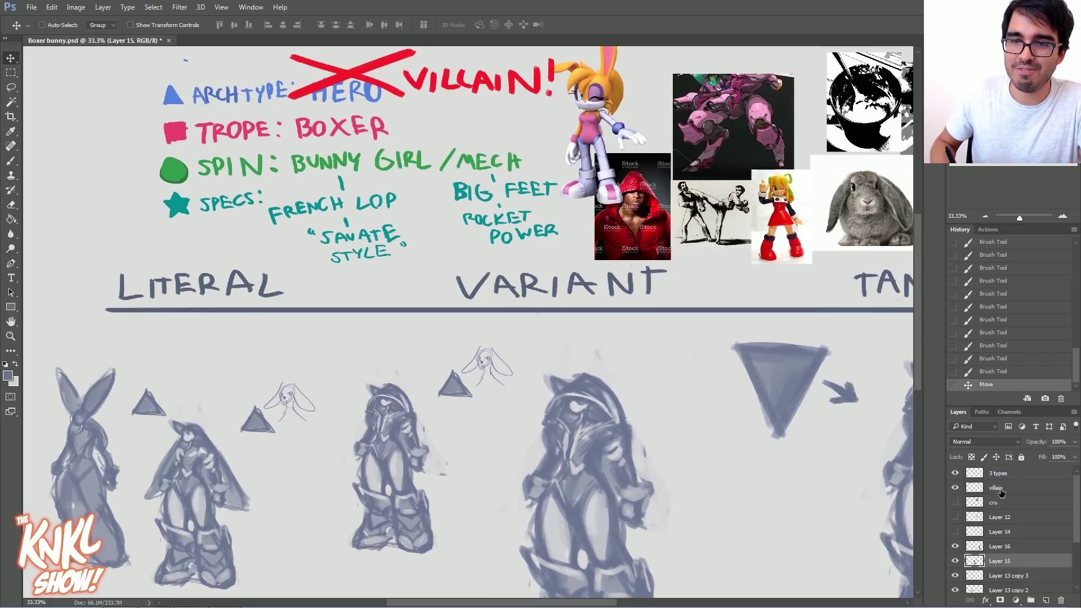
left_click(999, 488)
left_click_drag(456, 93, 458, 107)
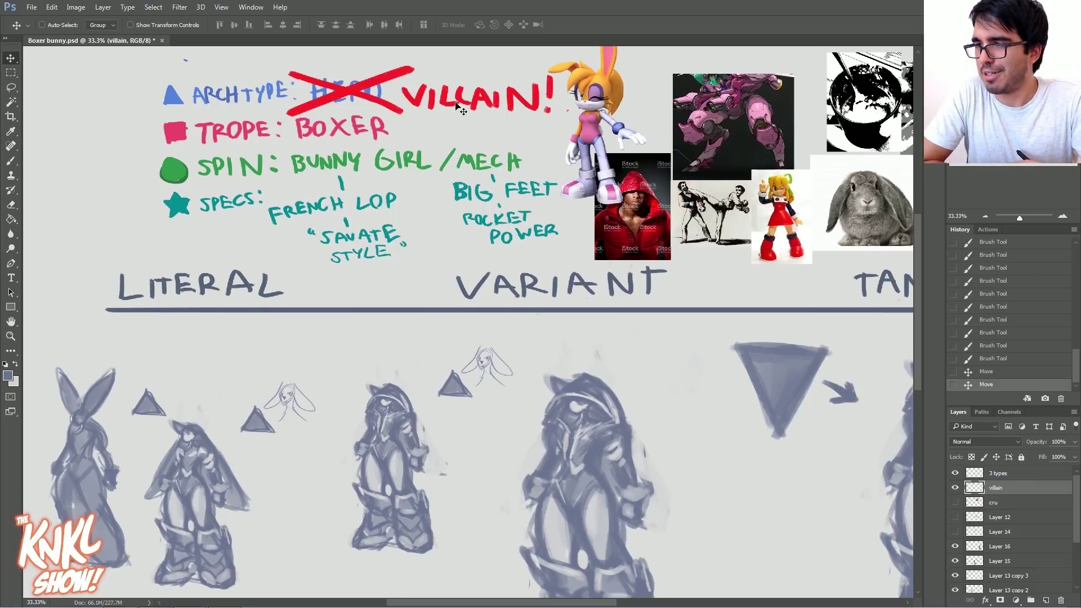
Step: Show the cru layer with the Cruella De Vil reference image and arrow
left_click_drag(1001, 133, 1016, 132)
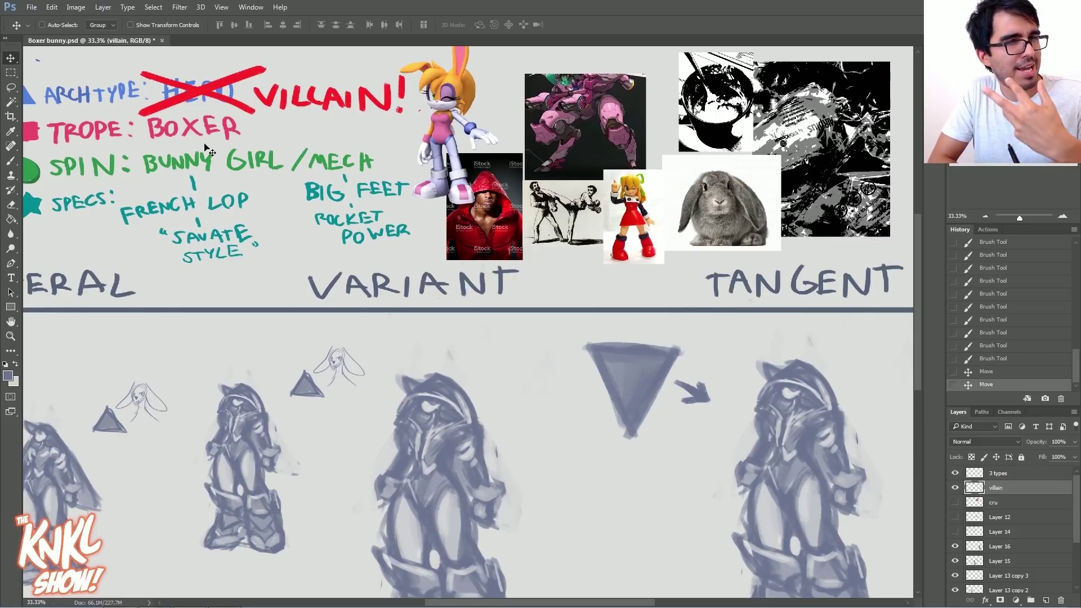
left_click(955, 502)
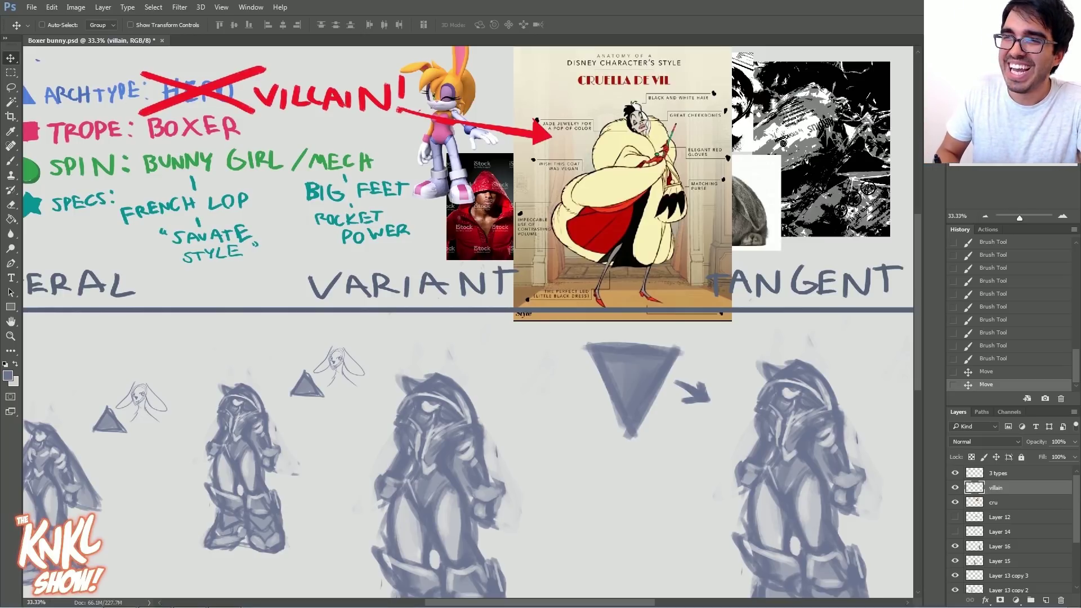
scroll(468, 321, "right", 2)
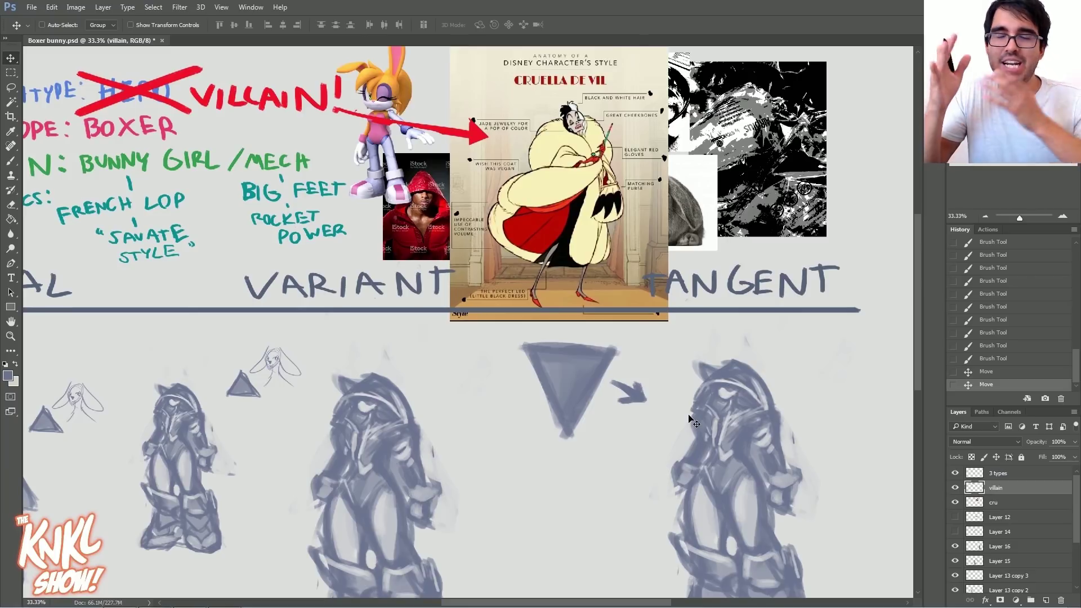
Step: Select Layer 16 with the Tangent figure and move the figure slightly down and right, ready for painting
left_click_drag(732, 434, 663, 322)
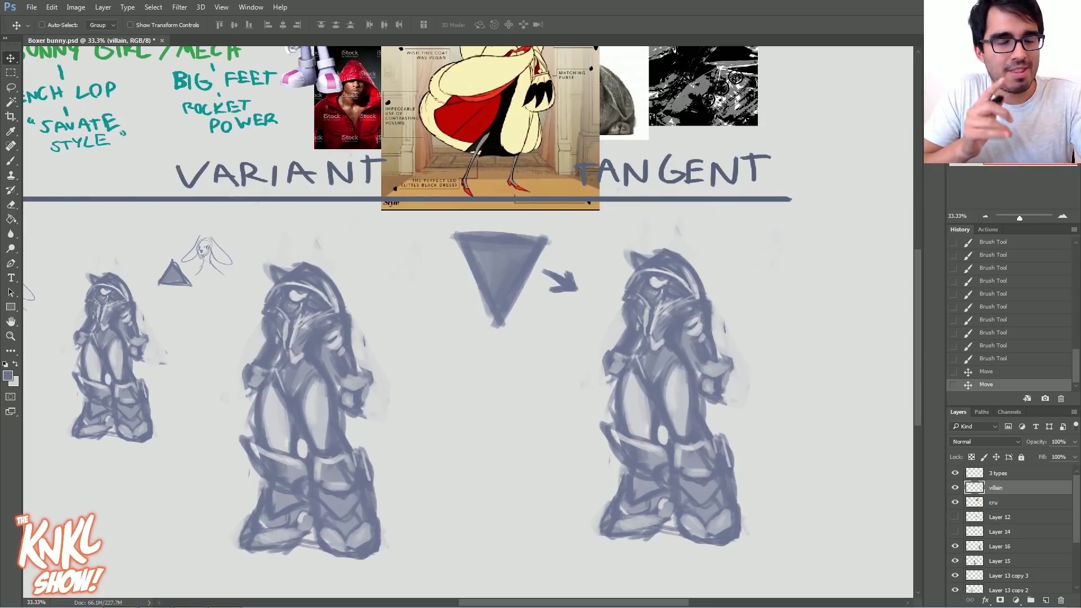
scroll(467, 321, "up", 1)
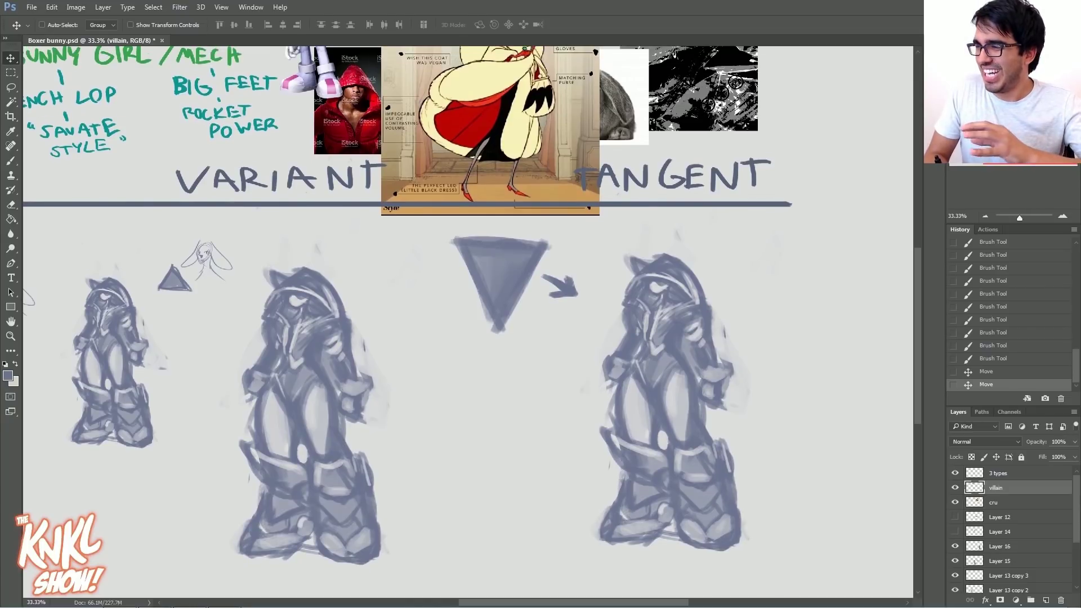
left_click(957, 488)
left_click(957, 488)
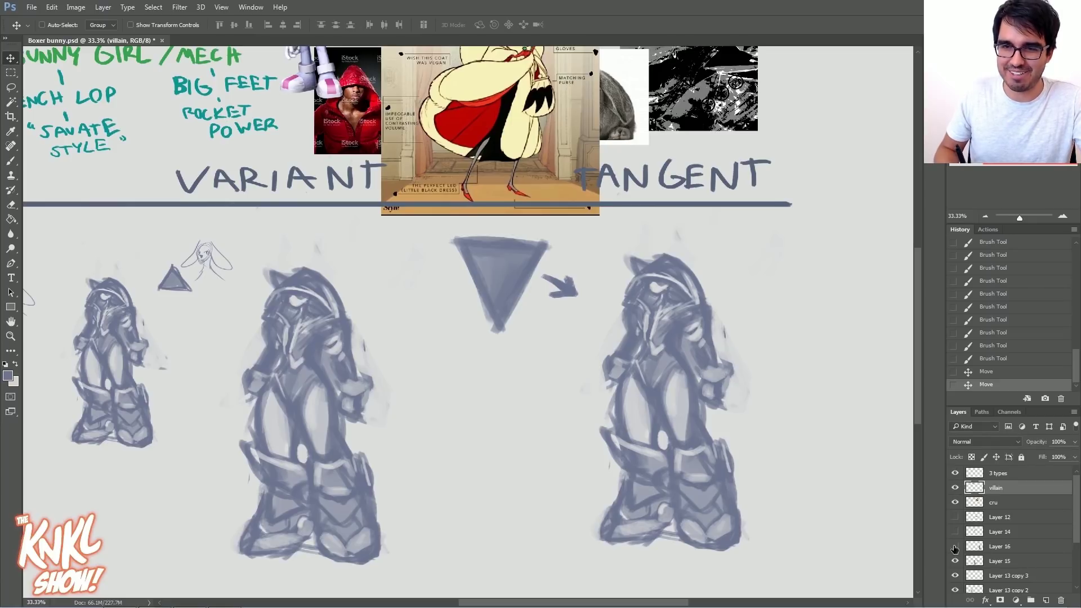
right_click(666, 349)
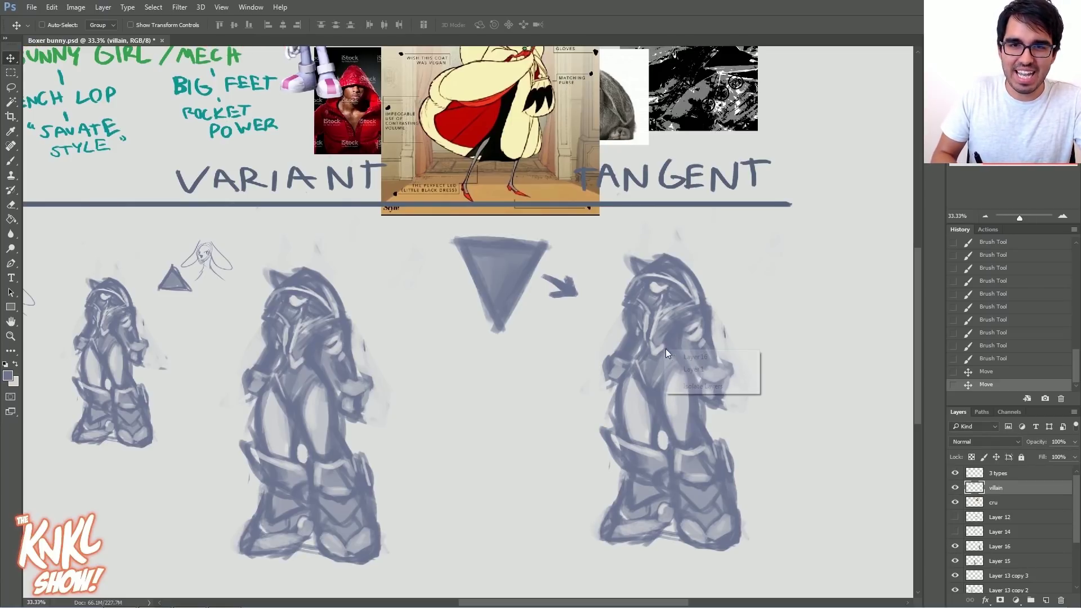
left_click(688, 358)
left_click_drag(688, 361, 699, 397)
key("b")
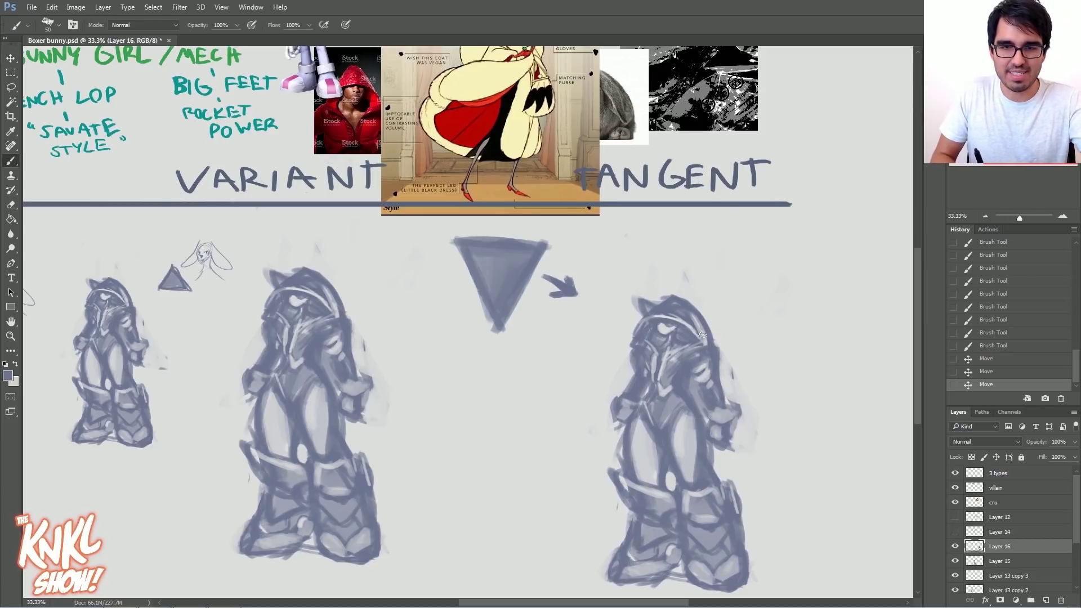
Step: Darken the Tangent figure by setting the Hue/Saturation lightness to -16
key("ctrl+u")
left_click_drag(828, 394, 818, 395)
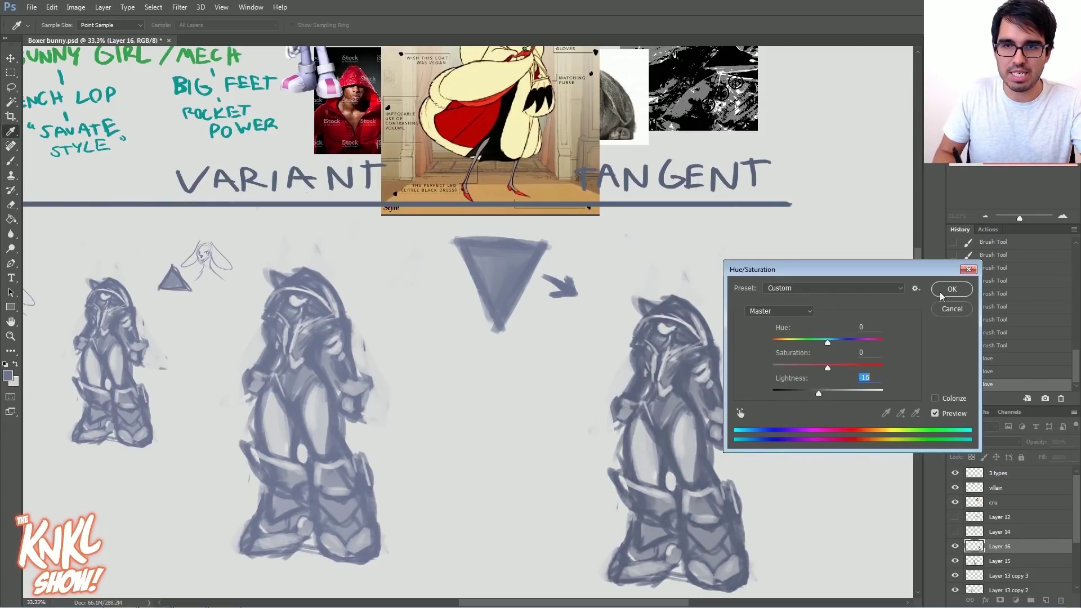
left_click(949, 291)
Step: Clear the dark hood on the Tangent figure and redraw it as a light, rounded hood outline
left_click(682, 313, "alt")
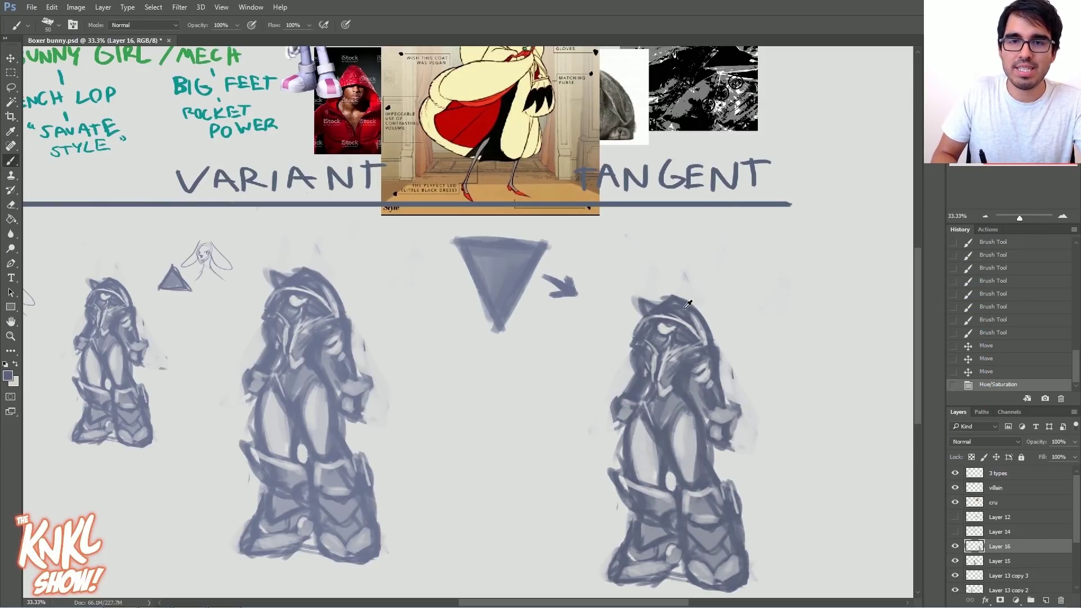
left_click_drag(696, 330, 664, 307)
left_click_drag(691, 314, 646, 313)
mouse_move(693, 313)
left_mouse_down()
mouse_move(653, 298)
mouse_move(634, 323)
mouse_move(661, 299)
left_mouse_up()
key("[")
left_click_drag(653, 302, 673, 294)
mouse_move(657, 298)
left_mouse_down()
mouse_move(649, 351)
mouse_move(646, 296)
mouse_move(642, 313)
mouse_move(655, 304)
mouse_move(690, 316)
mouse_move(652, 306)
mouse_move(631, 329)
mouse_move(658, 311)
mouse_move(689, 372)
mouse_move(652, 302)
left_mouse_up()
mouse_move(718, 361)
left_mouse_down()
mouse_move(791, 470)
mouse_move(732, 498)
left_mouse_up()
left_click_drag(614, 349, 607, 494)
left_click(979, 358)
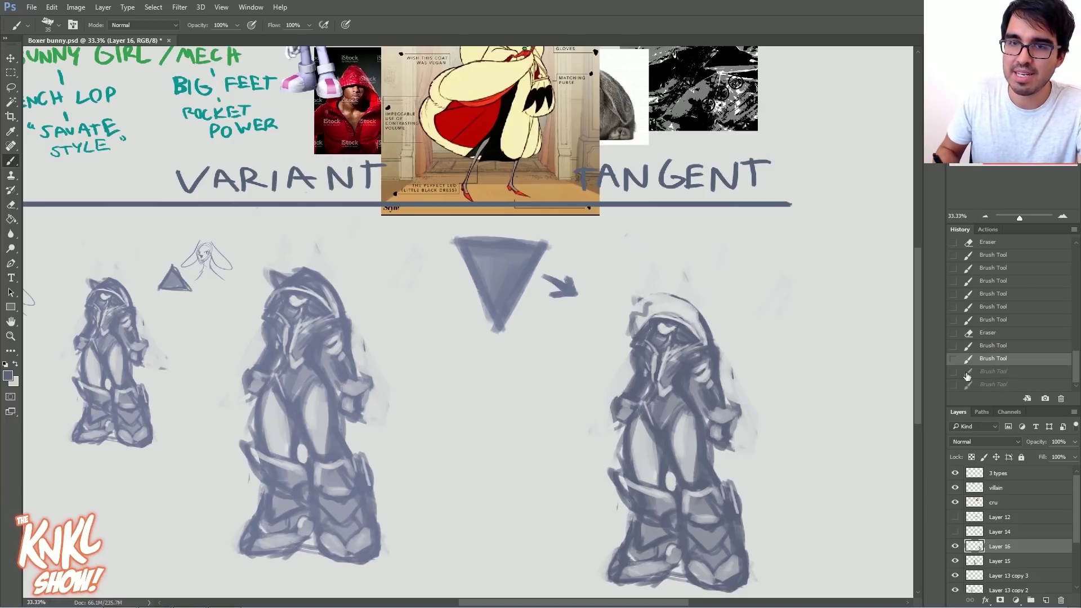
left_click_drag(636, 327, 635, 316)
mouse_move(634, 321)
left_mouse_down()
mouse_move(653, 300)
mouse_move(679, 297)
left_mouse_up()
Step: Sketch large curved collar outlines bulging from both shoulders of the Tangent figure
key("bracketright")
left_click_drag(670, 367, 741, 329)
key("bracketleft")
key("bracketleft")
key("bracketleft")
mouse_move(713, 332)
left_mouse_down()
mouse_move(739, 369)
mouse_move(731, 390)
mouse_move(726, 322)
left_mouse_up()
left_click_drag(634, 375, 613, 332)
mouse_move(612, 338)
left_mouse_down()
mouse_move(632, 321)
mouse_move(619, 336)
mouse_move(632, 381)
left_mouse_up()
Step: Remove the hood from the Tangent figure and thicken the collar outlines on both sides of the head
scroll(467, 321, "up", 3)
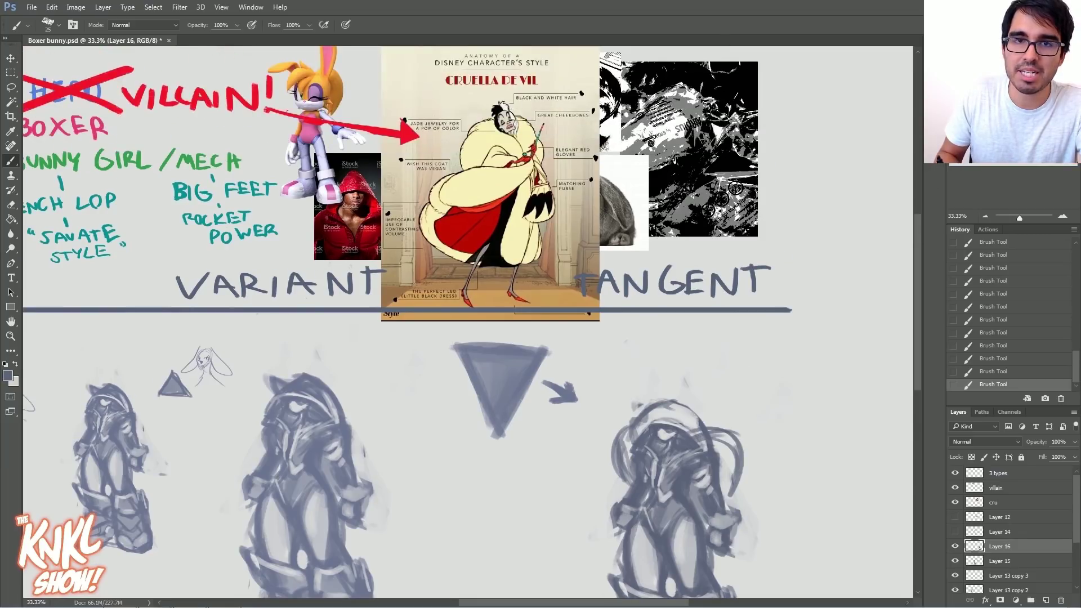
scroll(808, 122, "down", 3)
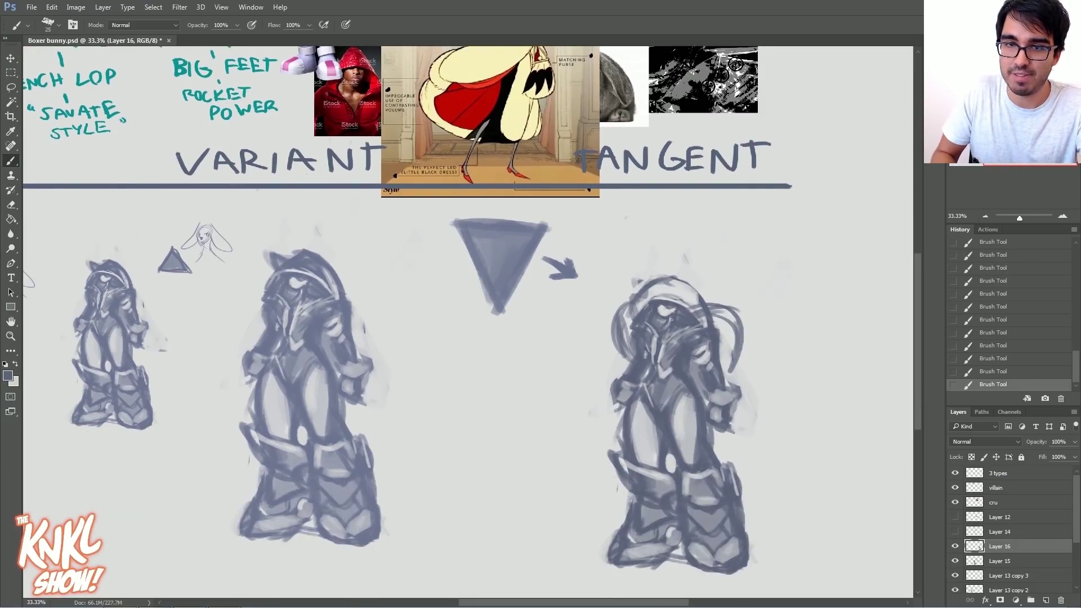
mouse_move(644, 297)
left_mouse_down()
mouse_move(661, 281)
mouse_move(629, 299)
mouse_move(665, 289)
mouse_move(690, 300)
mouse_move(671, 336)
mouse_move(669, 309)
mouse_move(659, 343)
left_mouse_up()
left_click_drag(659, 337, 652, 342)
key("]")
left_click_drag(642, 304, 613, 333)
left_click_drag(613, 321, 618, 343)
mouse_move(742, 333)
left_mouse_down()
mouse_move(730, 372)
mouse_move(733, 339)
left_mouse_up()
Step: Paint a broad, light fur collar over the Tangent figure's shoulders, meeting in a V on the chest
mouse_move(695, 341)
left_mouse_down()
mouse_move(709, 351)
mouse_move(663, 377)
left_mouse_up()
left_click_drag(720, 319, 668, 357)
left_click_drag(653, 315, 622, 352)
mouse_move(719, 350)
left_mouse_down()
mouse_move(702, 368)
mouse_move(651, 354)
mouse_move(664, 394)
left_mouse_up()
mouse_move(653, 350)
left_mouse_down()
mouse_move(644, 391)
mouse_move(683, 416)
left_mouse_up()
mouse_move(669, 360)
left_mouse_down()
mouse_move(660, 404)
mouse_move(693, 414)
left_mouse_up()
left_click_drag(707, 393, 677, 413)
mouse_move(666, 357)
left_mouse_down()
mouse_move(647, 399)
mouse_move(630, 386)
left_mouse_up()
left_click_drag(631, 359, 626, 376)
Step: Round off the Tangent figure's head, add two tall pointed ears and touch up the face
mouse_move(671, 305)
left_mouse_down()
mouse_move(688, 313)
mouse_move(675, 294)
mouse_move(656, 299)
left_mouse_up()
key("bracketleft")
key("bracketleft")
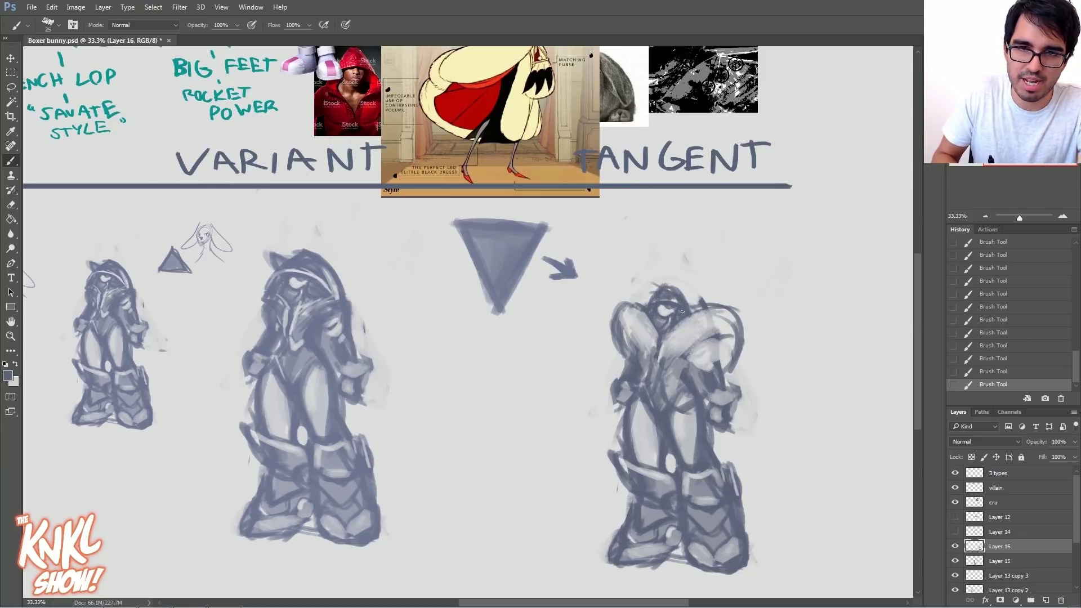
mouse_move(674, 290)
left_mouse_down()
mouse_move(689, 308)
mouse_move(650, 292)
mouse_move(623, 258)
mouse_move(665, 294)
mouse_move(629, 267)
mouse_move(651, 282)
left_mouse_up()
mouse_move(621, 250)
left_mouse_down()
mouse_move(657, 282)
mouse_move(663, 257)
mouse_move(691, 299)
left_mouse_up()
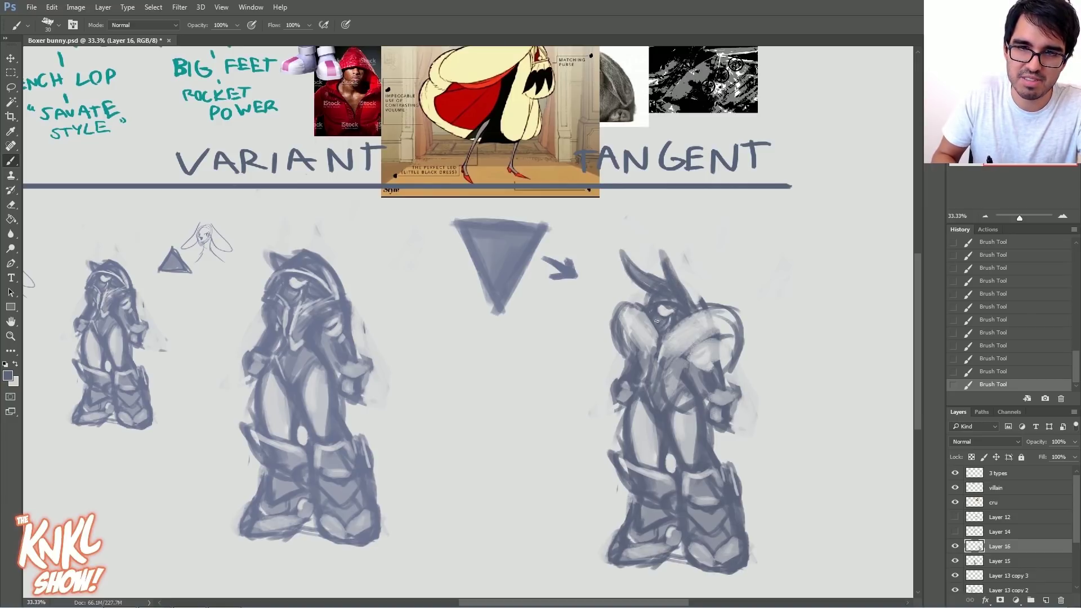
mouse_move(658, 313)
left_mouse_down()
mouse_move(683, 319)
mouse_move(670, 318)
left_mouse_up()
left_click_drag(666, 315, 657, 352)
Step: Draw curved coat flaps flaring out from both sides of the Tangent figure's hips
key("bracketright")
key("bracketright")
mouse_move(691, 400)
left_mouse_down()
mouse_move(696, 425)
mouse_move(757, 471)
mouse_move(738, 477)
left_mouse_up()
mouse_move(629, 483)
left_mouse_down()
mouse_move(595, 411)
mouse_move(612, 410)
left_mouse_up()
left_click_drag(615, 412, 602, 435)
mouse_move(750, 427)
left_mouse_down()
mouse_move(757, 450)
mouse_move(735, 410)
mouse_move(765, 458)
left_mouse_up()
left_click_drag(740, 405, 756, 433)
left_click_drag(596, 451, 614, 403)
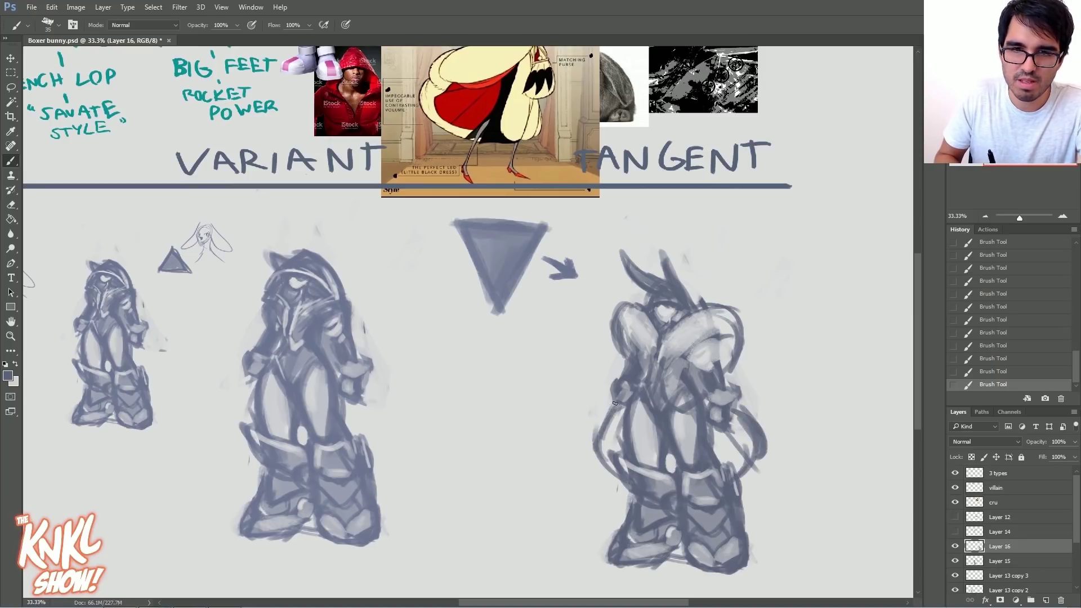
Step: Reinforce the collar outline and lighten thick fur trim running down both sides of the coat's front
left_click_drag(622, 348, 612, 318)
left_click_drag(742, 340, 730, 309)
left_click_drag(710, 304, 739, 327)
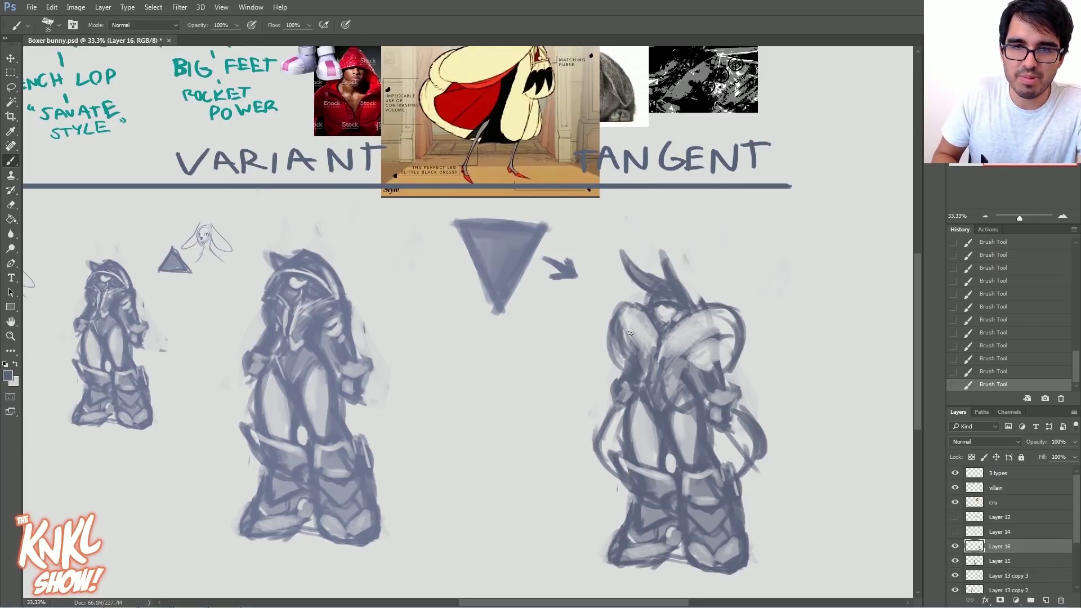
mouse_move(645, 350)
left_mouse_down()
mouse_move(620, 332)
mouse_move(625, 313)
left_mouse_up()
mouse_move(723, 336)
left_mouse_down()
mouse_move(684, 337)
mouse_move(666, 373)
mouse_move(683, 401)
mouse_move(698, 388)
left_mouse_up()
left_click_drag(651, 345, 641, 386)
left_click_drag(639, 351, 639, 388)
mouse_move(648, 339)
left_mouse_down()
mouse_move(653, 367)
mouse_move(639, 395)
left_mouse_up()
mouse_move(707, 369)
left_mouse_down()
mouse_move(702, 361)
mouse_move(722, 384)
mouse_move(682, 388)
left_mouse_up()
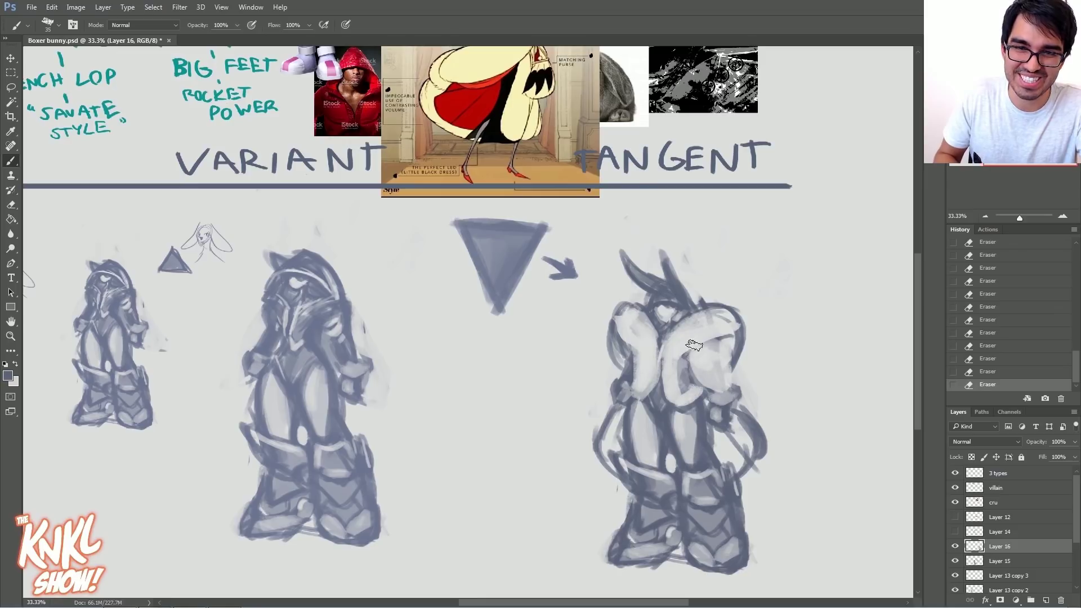
Step: Clear the upper arms and redraw them as puffy coat sleeves beside the fur trim
key("bracketright")
left_click_drag(699, 351, 684, 391)
mouse_move(707, 342)
left_mouse_down()
mouse_move(693, 389)
mouse_move(712, 401)
left_mouse_up()
left_click_drag(710, 385, 739, 395)
mouse_move(723, 341)
left_mouse_down()
mouse_move(740, 388)
mouse_move(709, 393)
left_mouse_up()
mouse_move(611, 363)
left_mouse_down()
mouse_move(637, 383)
mouse_move(617, 367)
mouse_move(639, 351)
mouse_move(667, 363)
left_mouse_up()
mouse_move(639, 324)
left_mouse_down()
mouse_move(670, 355)
mouse_move(698, 331)
mouse_move(629, 314)
mouse_move(640, 357)
mouse_move(624, 366)
mouse_move(631, 342)
mouse_move(622, 376)
left_mouse_up()
mouse_move(621, 338)
left_mouse_down()
mouse_move(657, 336)
mouse_move(660, 366)
left_mouse_up()
mouse_move(676, 324)
left_mouse_down()
mouse_move(739, 312)
mouse_move(731, 348)
mouse_move(713, 337)
mouse_move(688, 360)
mouse_move(710, 377)
left_mouse_up()
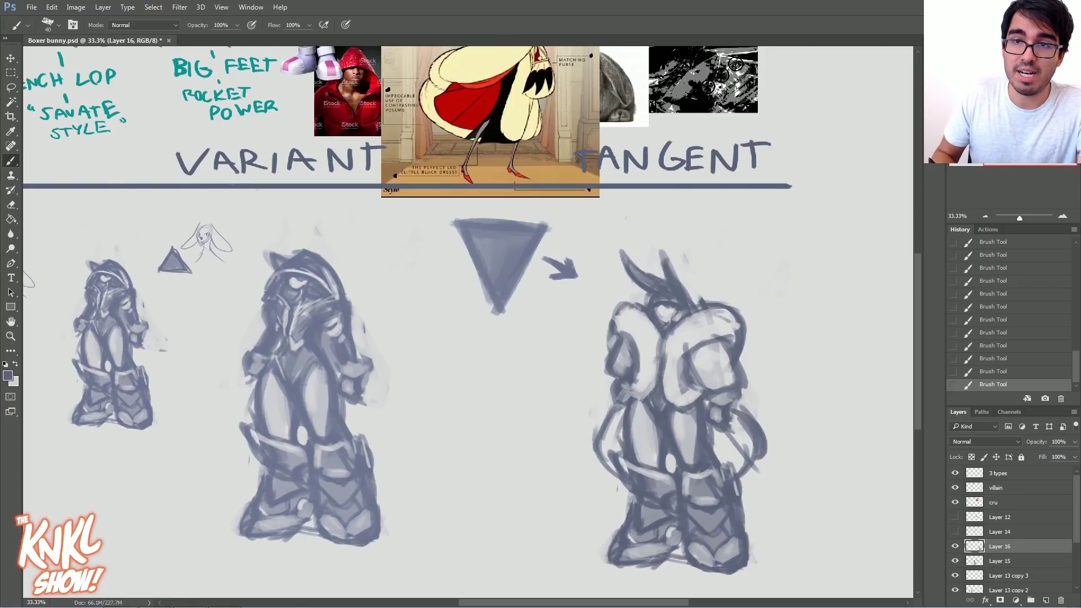
Step: Erase the Tangent figure's bulky boots and lower legs
scroll(467, 320, "up", 3)
left_click_drag(675, 476, 667, 436)
left_click_drag(674, 472, 668, 450)
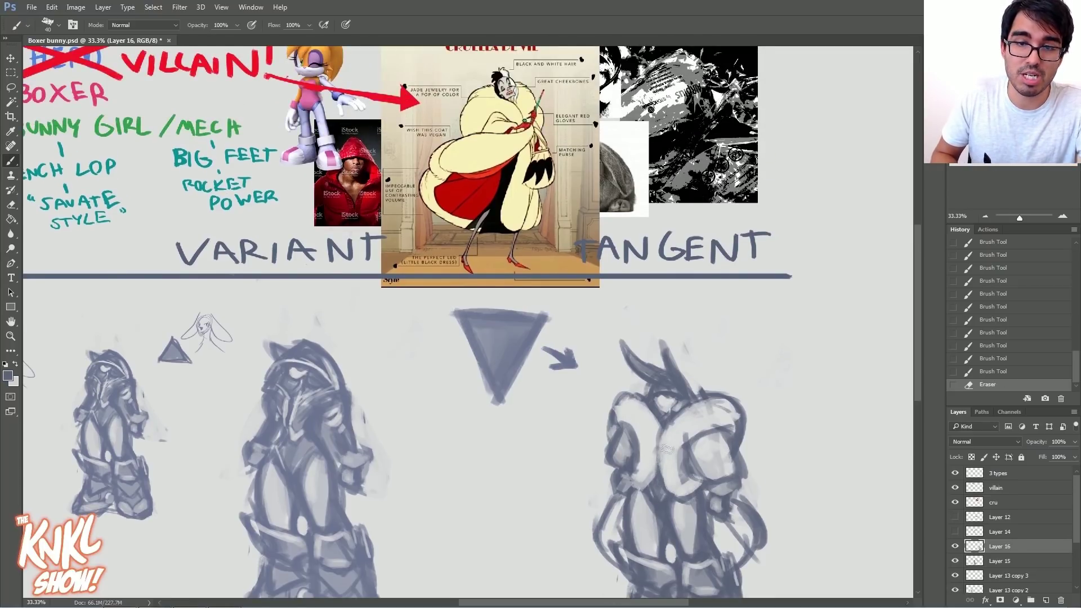
scroll(733, 370, "down", 3)
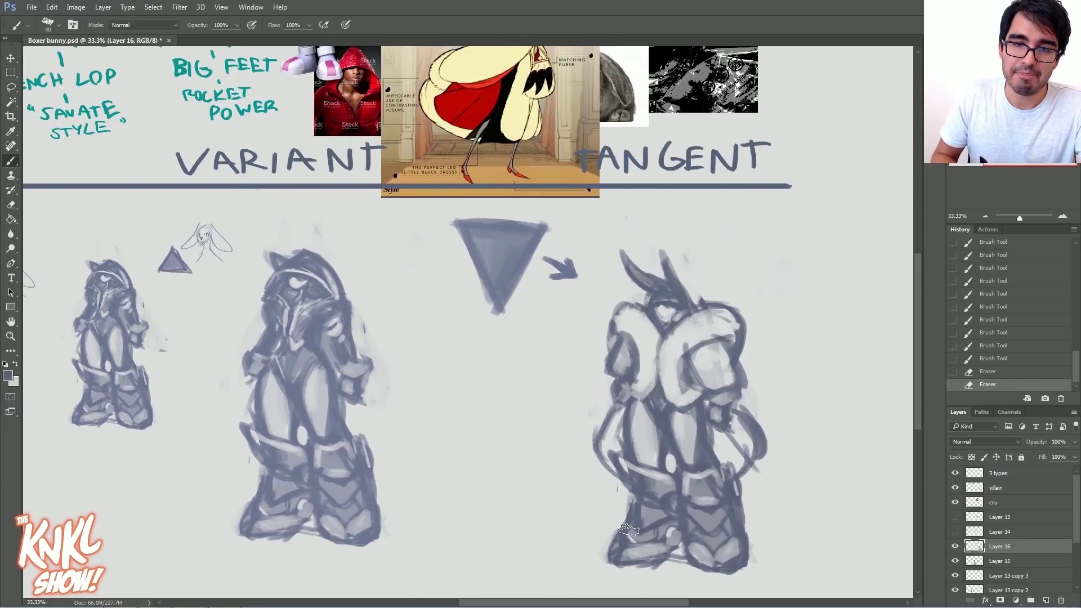
left_click_drag(617, 476, 624, 563)
mouse_move(743, 490)
left_mouse_down()
mouse_move(738, 481)
mouse_move(729, 569)
left_mouse_up()
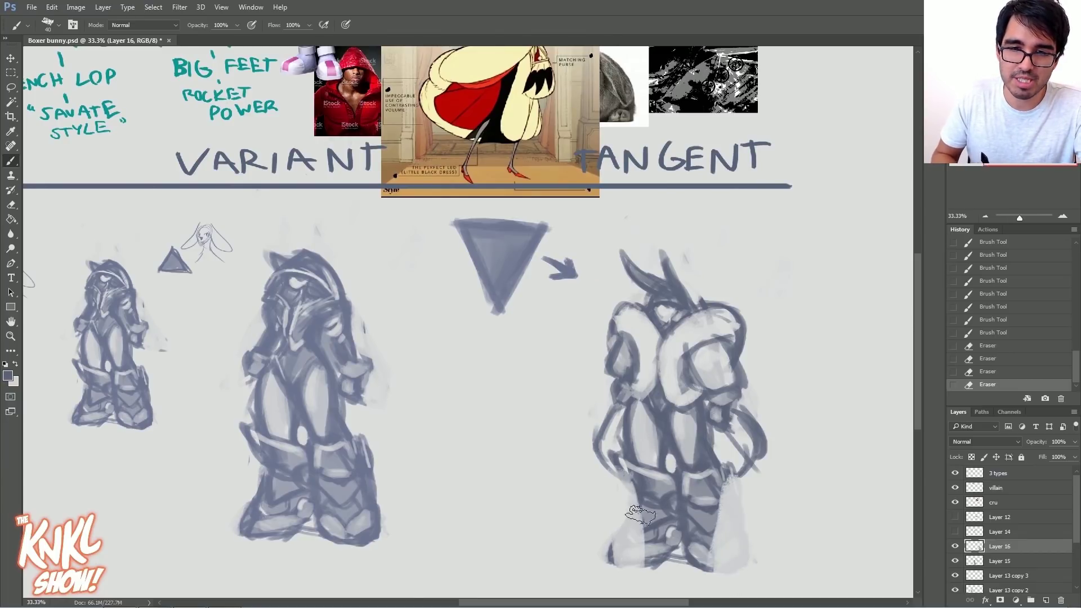
left_click_drag(620, 464, 634, 563)
mouse_move(712, 484)
left_mouse_down()
mouse_move(703, 569)
mouse_move(706, 490)
left_mouse_up()
left_click_drag(622, 521, 606, 585)
mouse_move(693, 566)
left_mouse_down()
mouse_move(718, 508)
mouse_move(673, 489)
mouse_move(682, 512)
mouse_move(677, 486)
mouse_move(657, 511)
mouse_move(668, 571)
left_mouse_up()
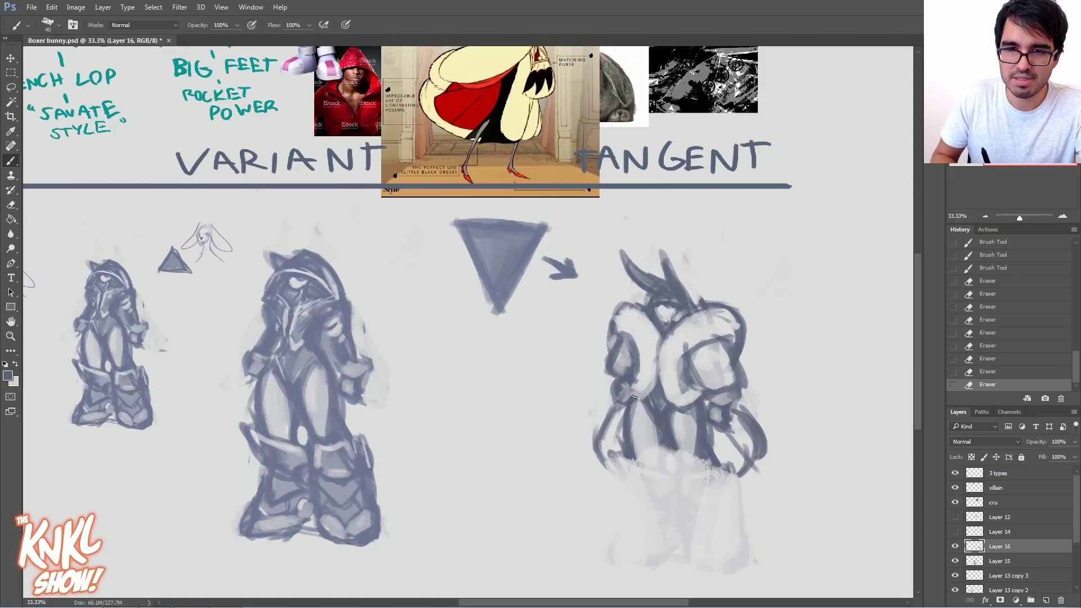
Step: Draw slim legs tapering to a single point below the Tangent figure's coat and clean up their outer edge
left_click_drag(625, 410, 664, 557)
left_click_drag(710, 425, 690, 547)
left_click_drag(710, 459, 700, 521)
mouse_move(652, 459)
left_mouse_down()
mouse_move(631, 502)
mouse_move(648, 548)
left_mouse_up()
left_click_drag(698, 444, 678, 473)
mouse_move(718, 450)
left_mouse_down()
mouse_move(678, 447)
mouse_move(705, 458)
mouse_move(711, 478)
mouse_move(687, 566)
left_mouse_up()
mouse_move(673, 447)
left_mouse_down()
mouse_move(659, 563)
mouse_move(683, 585)
mouse_move(710, 540)
mouse_move(680, 592)
left_mouse_up()
mouse_move(679, 591)
left_mouse_down()
mouse_move(706, 567)
mouse_move(715, 500)
left_mouse_up()
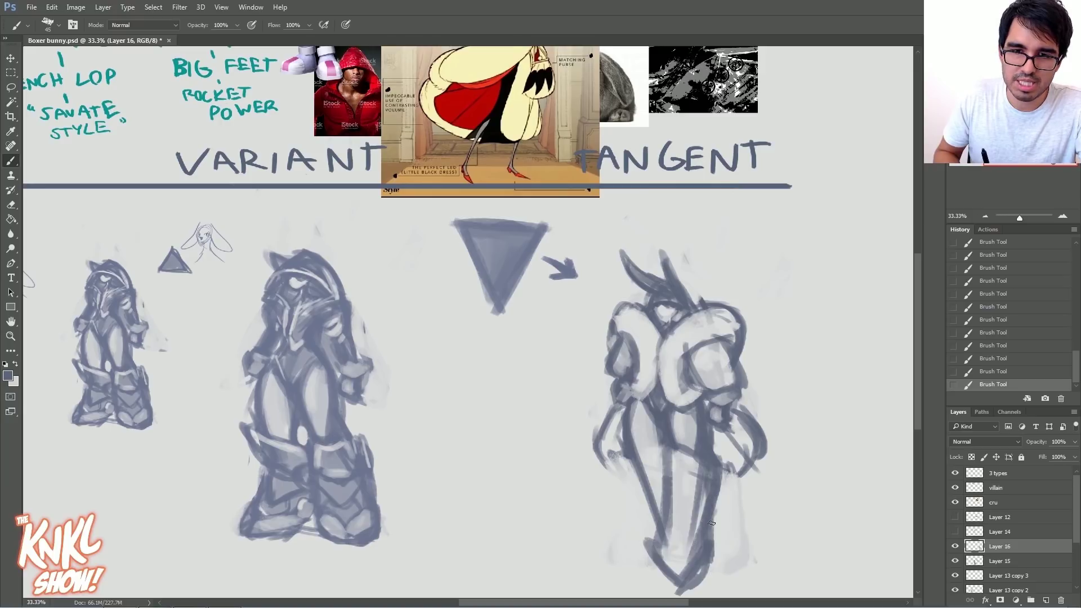
key("e")
left_click_drag(723, 576, 735, 486)
Step: Sketch a wider outer collar curve with a larger brush around both of the Tangent figure's shoulders
key("b")
key("]")
left_click_drag(613, 321, 610, 350)
mouse_move(603, 352)
left_mouse_down()
mouse_move(617, 372)
mouse_move(634, 302)
left_mouse_up()
mouse_move(704, 315)
left_mouse_down()
mouse_move(742, 304)
mouse_move(753, 347)
mouse_move(727, 304)
mouse_move(684, 288)
left_mouse_up()
left_click_drag(602, 307, 639, 292)
mouse_move(725, 290)
left_mouse_down()
mouse_move(760, 353)
mouse_move(731, 304)
left_mouse_up()
left_click_drag(595, 315, 645, 288)
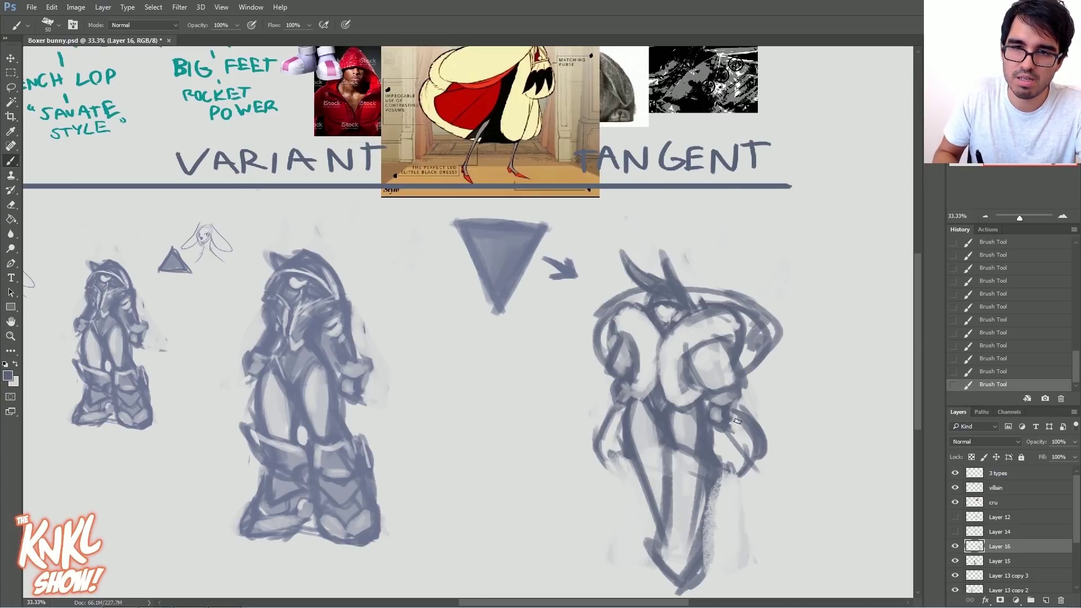
Step: Erase the Tangent figure's hip-bent forearms and redraw both sleeves hanging down beside the body
key("e")
left_click_drag(732, 415, 751, 448)
key("b")
key("bracketright")
mouse_move(756, 403)
left_mouse_down()
mouse_move(706, 424)
mouse_move(747, 431)
mouse_move(705, 373)
left_mouse_up()
left_click_drag(606, 373, 604, 431)
left_click_drag(621, 338, 590, 423)
left_click_drag(624, 368, 607, 394)
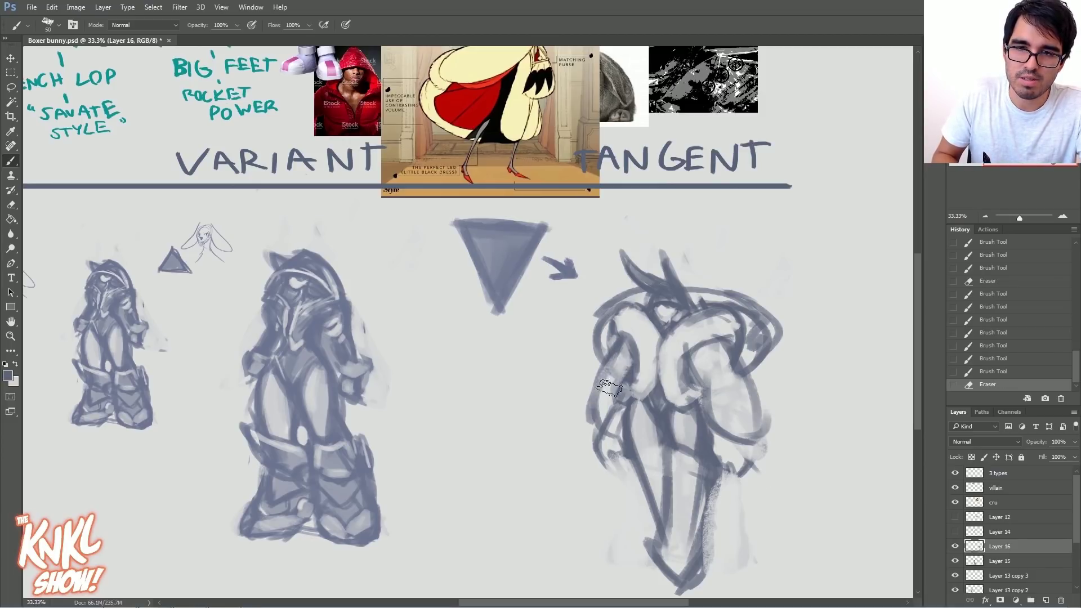
Step: Clear the old lines inside the Tangent figure's legs and sketch new inner thigh lines below the coat opening
mouse_move(684, 468)
left_mouse_down()
mouse_move(688, 563)
mouse_move(693, 538)
mouse_move(677, 583)
left_mouse_up()
key("b")
left_click_drag(682, 451, 680, 488)
left_click_drag(678, 450, 670, 506)
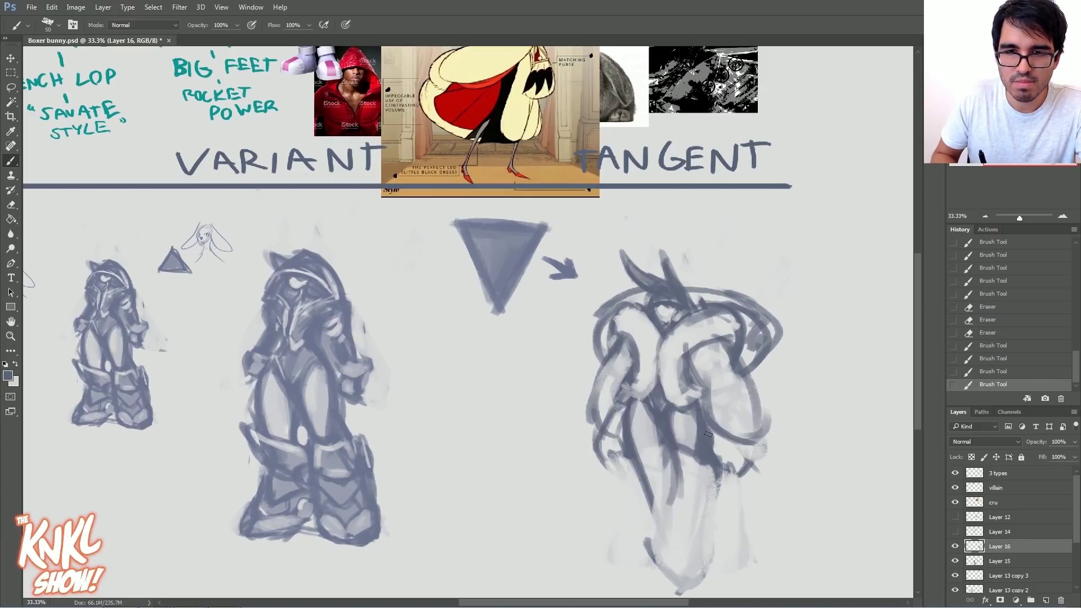
left_click_drag(707, 466, 693, 513)
left_click_drag(704, 453, 681, 521)
left_click_drag(664, 444, 679, 506)
Step: Redraw the outer contours of both legs tapering together to a sharp point at the feet
key("bracketleft")
left_click_drag(706, 470, 706, 533)
left_click_drag(706, 461, 702, 555)
left_click_drag(707, 486, 680, 590)
left_click_drag(647, 485, 670, 575)
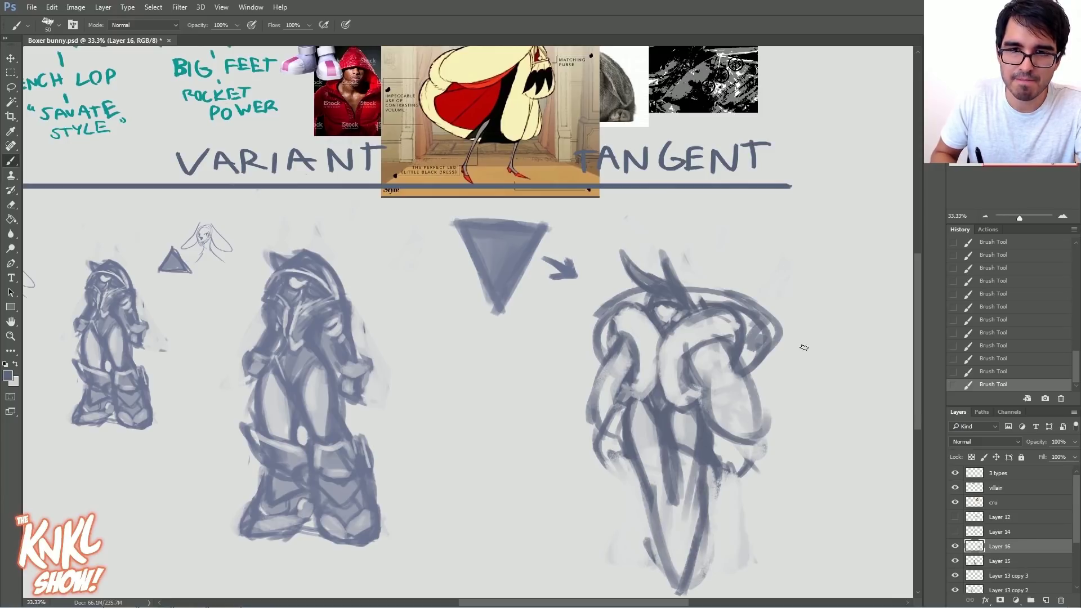
Step: Clear the inside of the fur collar and round it out into wide puffs over both shoulders
key("bracketright")
left_click_drag(747, 364, 705, 290)
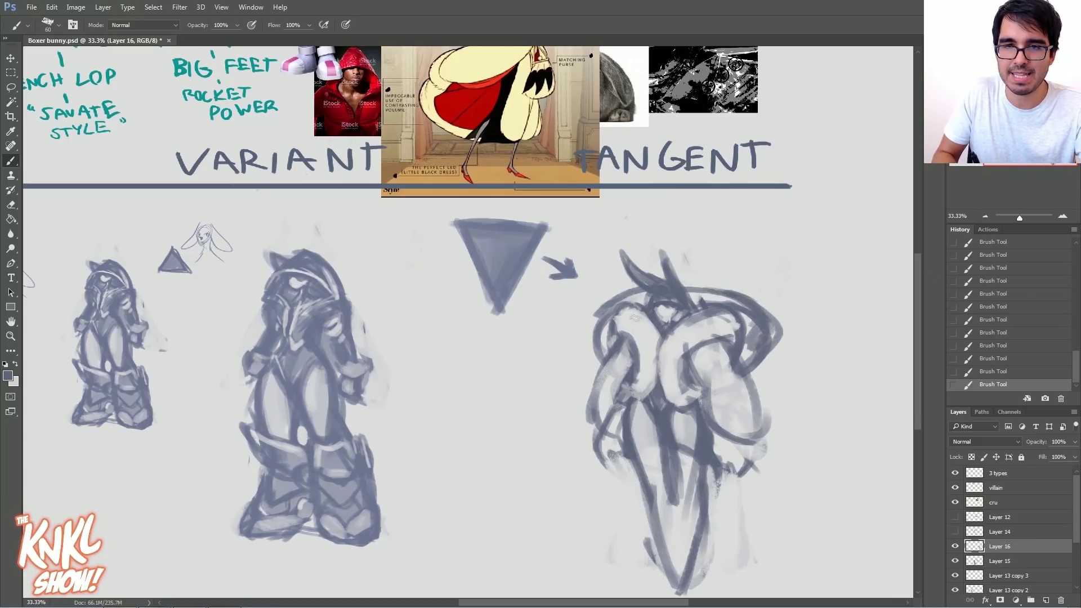
left_click_drag(590, 354, 626, 310)
mouse_move(716, 322)
left_mouse_down()
mouse_move(748, 325)
mouse_move(752, 336)
left_mouse_up()
left_click_drag(616, 321, 623, 298)
Step: Draw long coat tails hanging behind the legs on both sides of the Tangent figure
key("bracketleft")
left_click_drag(703, 525, 725, 537)
left_click_drag(732, 465, 718, 533)
left_click_drag(733, 420, 730, 532)
left_click_drag(646, 526, 615, 445)
left_click_drag(642, 520, 622, 469)
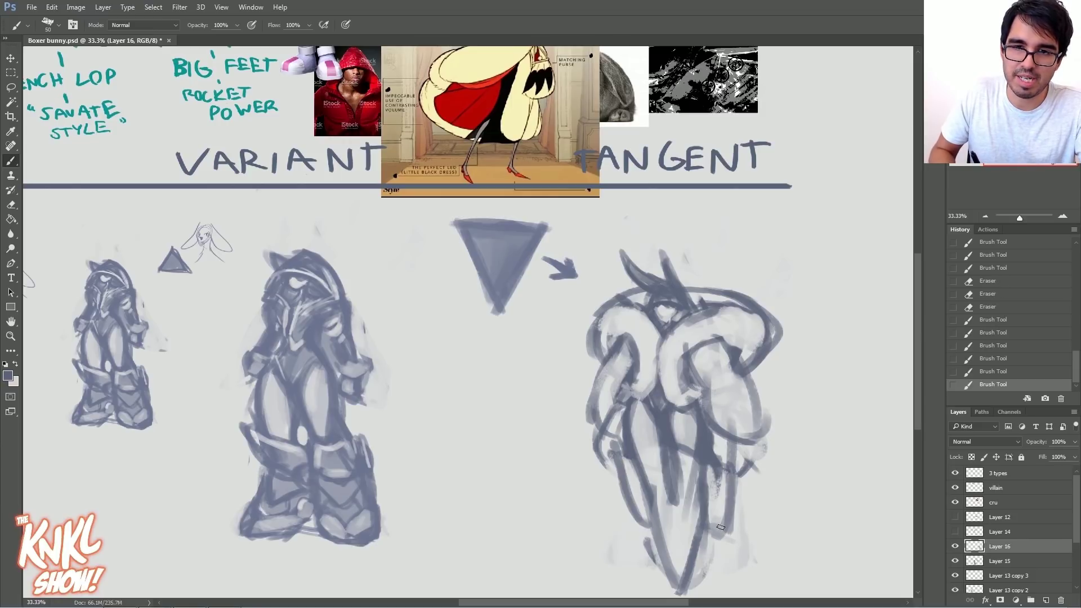
left_click_drag(715, 541, 735, 447)
left_click_drag(645, 527, 623, 466)
Step: Add inner coat lines, pointed feet and knee details to the Tangent figure's legs with a smaller brush
key("bracketleft")
mouse_move(632, 362)
left_mouse_down()
mouse_move(620, 333)
mouse_move(635, 365)
left_mouse_up()
left_click_drag(722, 491, 703, 542)
mouse_move(683, 450)
left_mouse_down()
mouse_move(677, 517)
mouse_move(700, 532)
mouse_move(721, 574)
mouse_move(692, 586)
mouse_move(674, 579)
mouse_move(659, 506)
mouse_move(665, 517)
left_mouse_up()
key("bracketright")
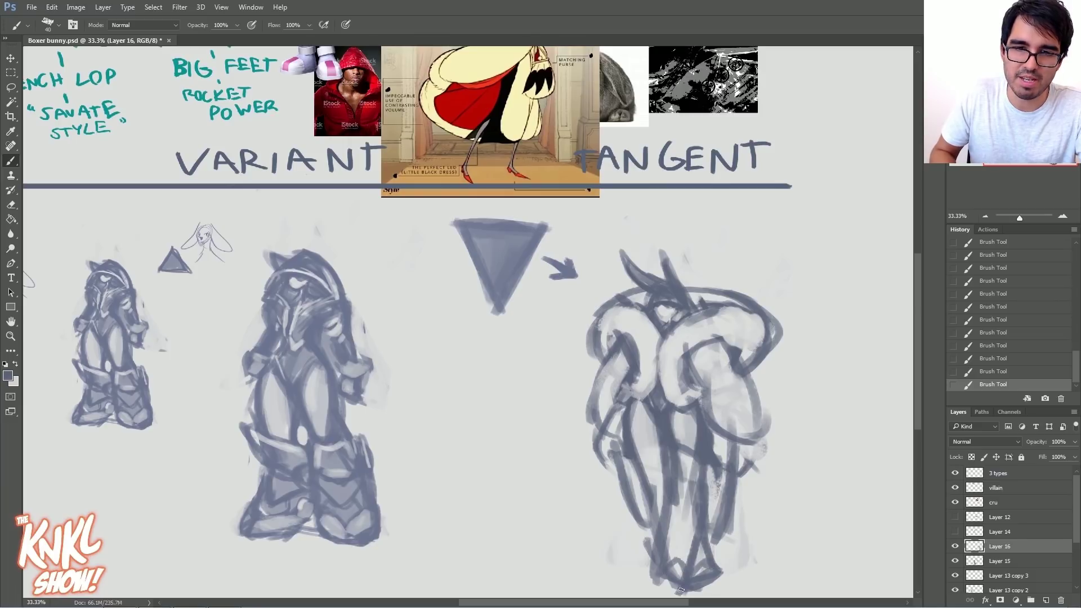
mouse_move(687, 481)
left_mouse_down()
mouse_move(690, 515)
mouse_move(704, 477)
mouse_move(678, 494)
mouse_move(676, 557)
mouse_move(680, 525)
mouse_move(625, 361)
mouse_move(706, 445)
mouse_move(679, 555)
mouse_move(699, 439)
mouse_move(707, 485)
left_mouse_up()
Step: Block in flat shading over the Tangent figure's legs and coat tails with a much larger brush
key("bracketright")
key("bracketright")
key("bracketright")
key("bracketright")
key("bracketright")
key("bracketright")
key("bracketright")
key("bracketright")
key("bracketright")
key("bracketright")
key("bracketright")
left_click(993, 359)
left_click_drag(707, 422, 687, 461)
Step: Shade the lower rolls of the fur collar and the upper sleeves with a slightly smaller large brush
key("bracketleft")
key("bracketleft")
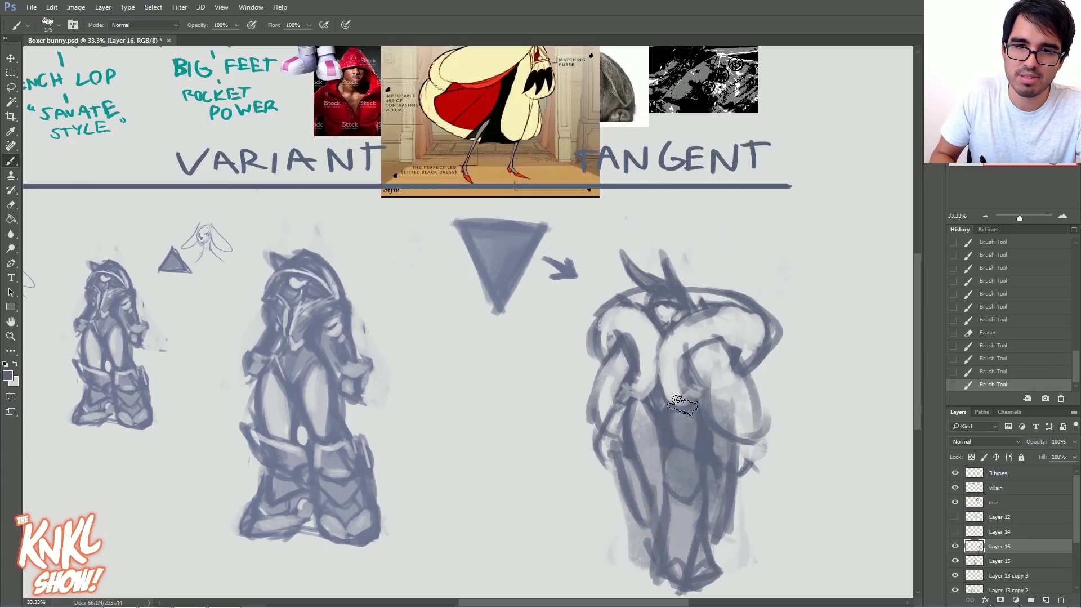
left_click_drag(682, 405, 738, 339)
left_click_drag(642, 378, 602, 330)
left_click_drag(735, 348, 749, 350)
left_click_drag(742, 418, 752, 407)
Step: Sketch the cuffs and hands at the ends of both sleeves with a smaller brush
key("bracketleft")
key("bracketleft")
key("bracketleft")
key("bracketleft")
key("bracketleft")
key("bracketleft")
key("bracketleft")
left_click_drag(619, 411, 643, 390)
mouse_move(603, 439)
left_mouse_down()
mouse_move(594, 432)
mouse_move(610, 445)
left_mouse_up()
mouse_move(759, 438)
left_mouse_down()
mouse_move(739, 447)
mouse_move(746, 455)
left_mouse_up()
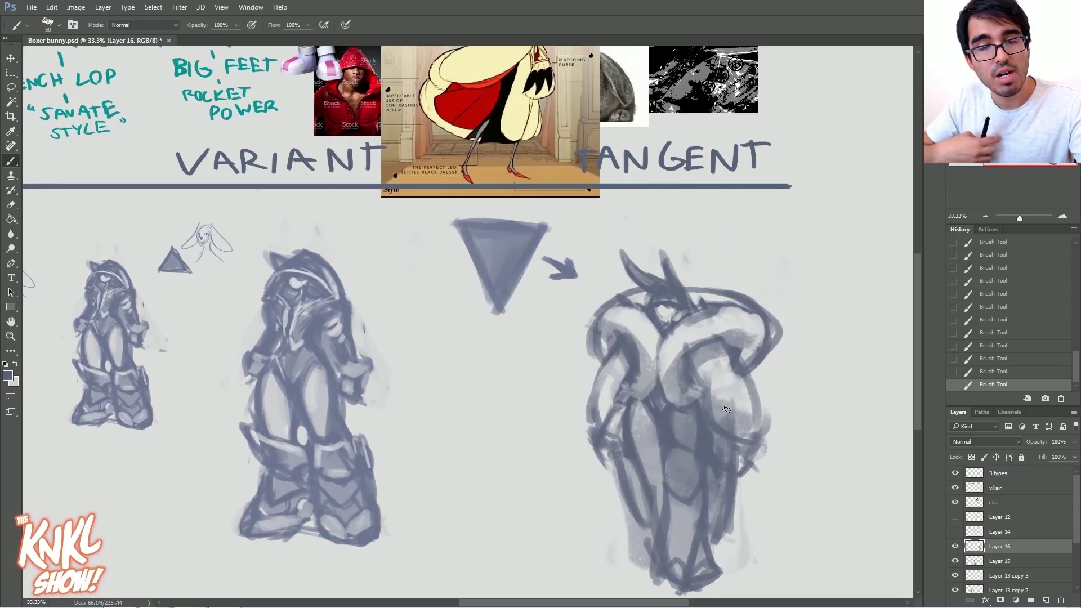
Step: Darken the sleeve outlines and the shadows beneath the fur collar on both arms
mouse_move(724, 426)
left_mouse_down()
mouse_move(758, 412)
mouse_move(720, 411)
left_mouse_up()
left_click_drag(605, 385, 597, 421)
left_click_drag(601, 361, 594, 411)
left_click_drag(594, 341, 613, 378)
left_click_drag(756, 360, 696, 346)
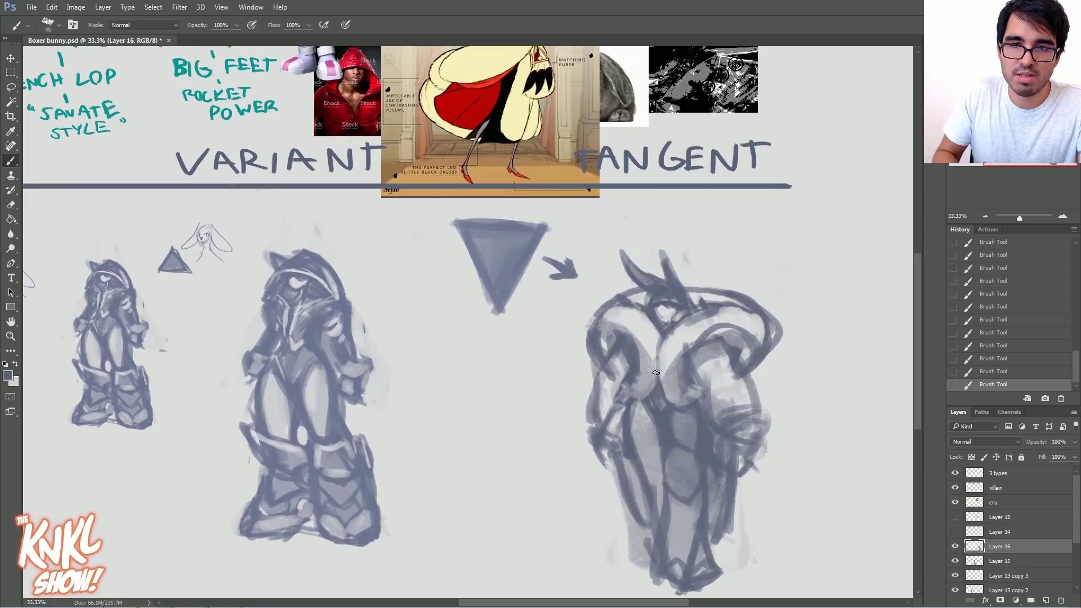
Step: Lighten the upper sleeves and erase the forearm lines on both of the Tangent figure's arms
left_click_drag(606, 351, 617, 355)
left_click_drag(715, 362, 717, 356)
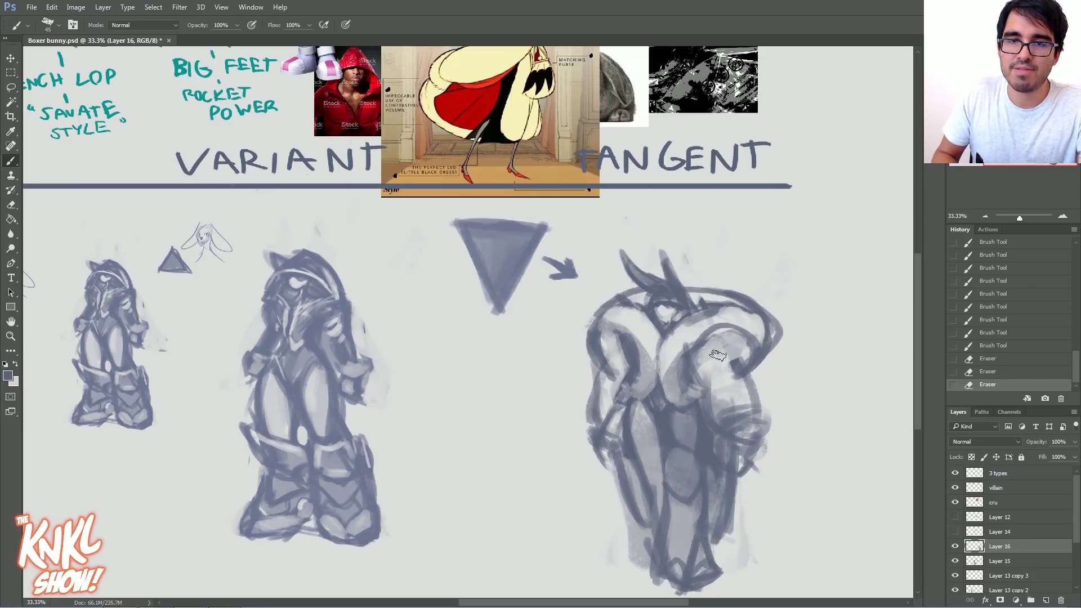
mouse_move(612, 386)
left_mouse_down()
mouse_move(599, 347)
mouse_move(594, 439)
left_mouse_up()
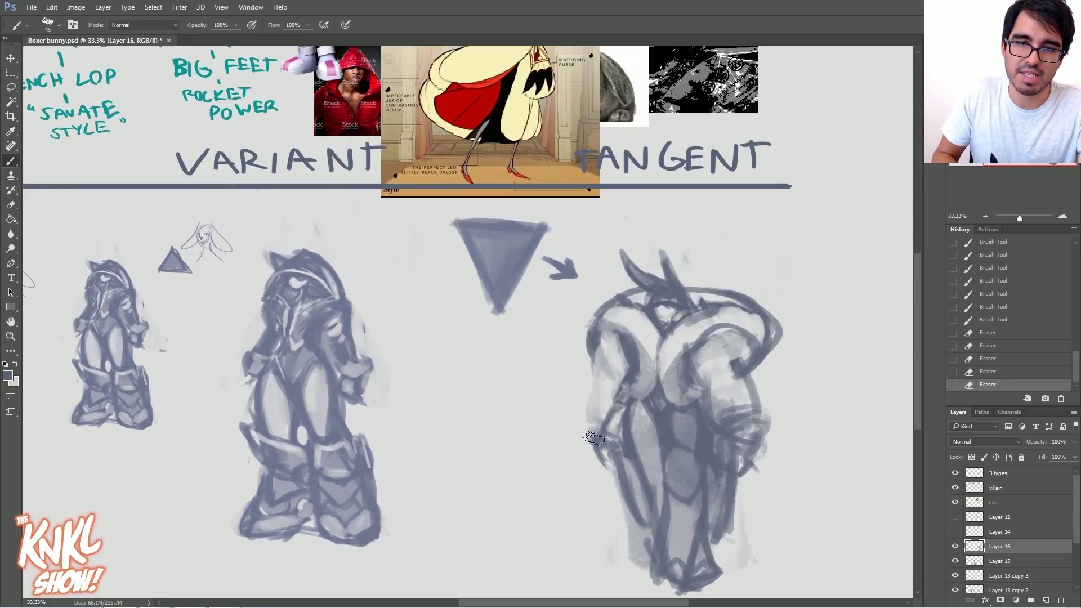
mouse_move(743, 398)
left_mouse_down()
mouse_move(743, 445)
mouse_move(729, 463)
left_mouse_up()
Step: Outline a large rounded boxing glove on the arm nearer the inverted triangle
left_click_drag(614, 403, 590, 374)
mouse_move(591, 377)
left_mouse_down()
mouse_move(571, 403)
mouse_move(575, 422)
left_mouse_up()
left_click_drag(576, 385, 596, 458)
left_click_drag(570, 419, 616, 462)
mouse_move(610, 461)
left_mouse_down()
mouse_move(583, 438)
mouse_move(569, 385)
left_mouse_up()
Step: Outline a matching large boxing glove on the other arm and refine how both gloves join the upper arms
key("bracketleft")
key("bracketright")
left_click_drag(714, 411, 743, 383)
mouse_move(724, 403)
left_mouse_down()
mouse_move(758, 373)
mouse_move(765, 461)
mouse_move(744, 475)
left_mouse_up()
mouse_move(764, 377)
left_mouse_down()
mouse_move(780, 459)
mouse_move(742, 484)
mouse_move(718, 396)
left_mouse_up()
key("bracketleft")
left_click_drag(608, 369, 578, 389)
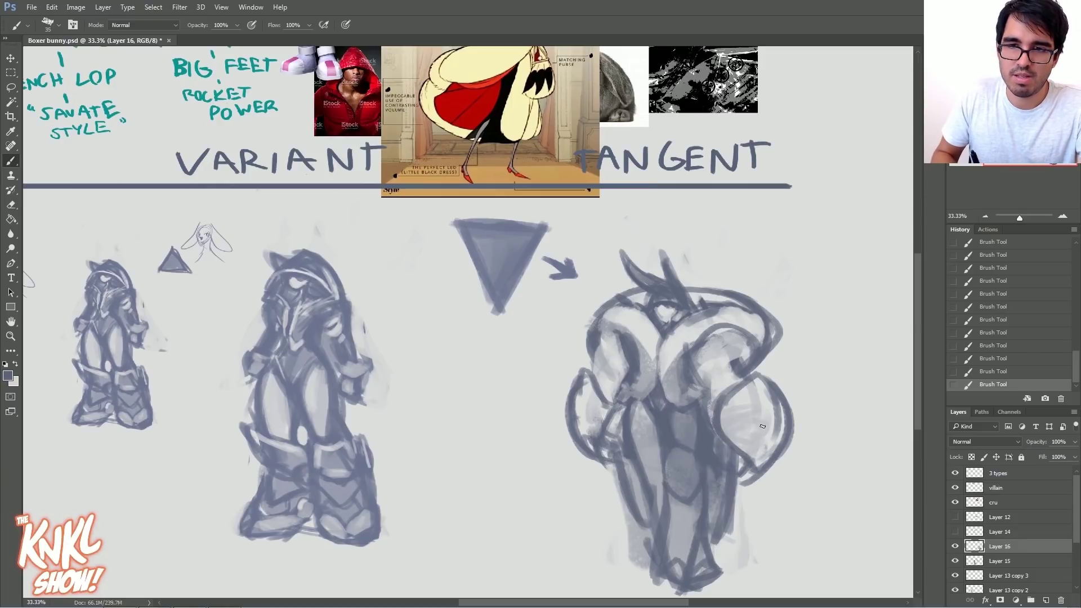
left_click_drag(729, 367, 720, 373)
mouse_move(608, 364)
left_mouse_down()
mouse_move(589, 377)
mouse_move(613, 333)
left_mouse_up()
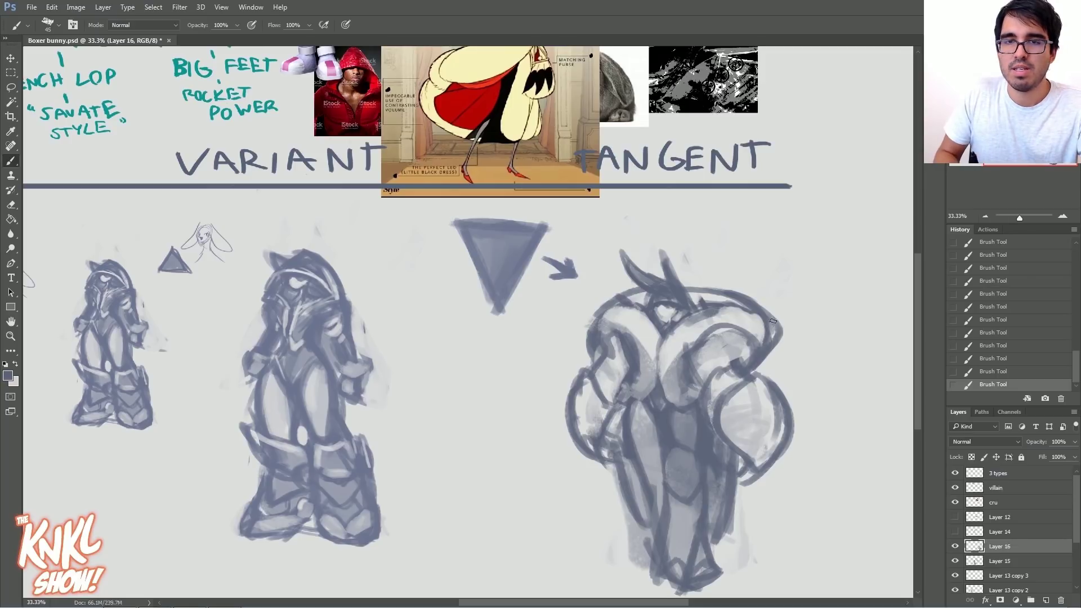
Step: Select the whole Tangent figure, scale it down slightly and move it up beneath its heading
key("l")
mouse_move(593, 268)
left_mouse_down()
mouse_move(792, 268)
mouse_move(766, 555)
mouse_move(542, 464)
mouse_move(589, 270)
left_mouse_up()
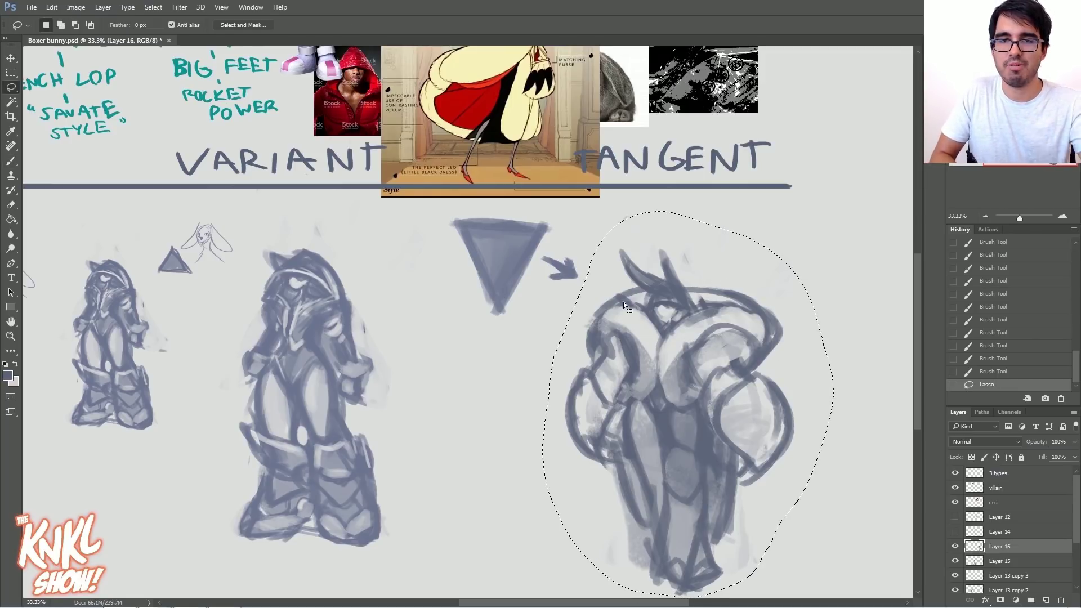
key("ctrl+t")
left_click_drag(834, 212, 818, 232)
left_click_drag(753, 302, 746, 268)
key("Return")
key("ctrl+d")
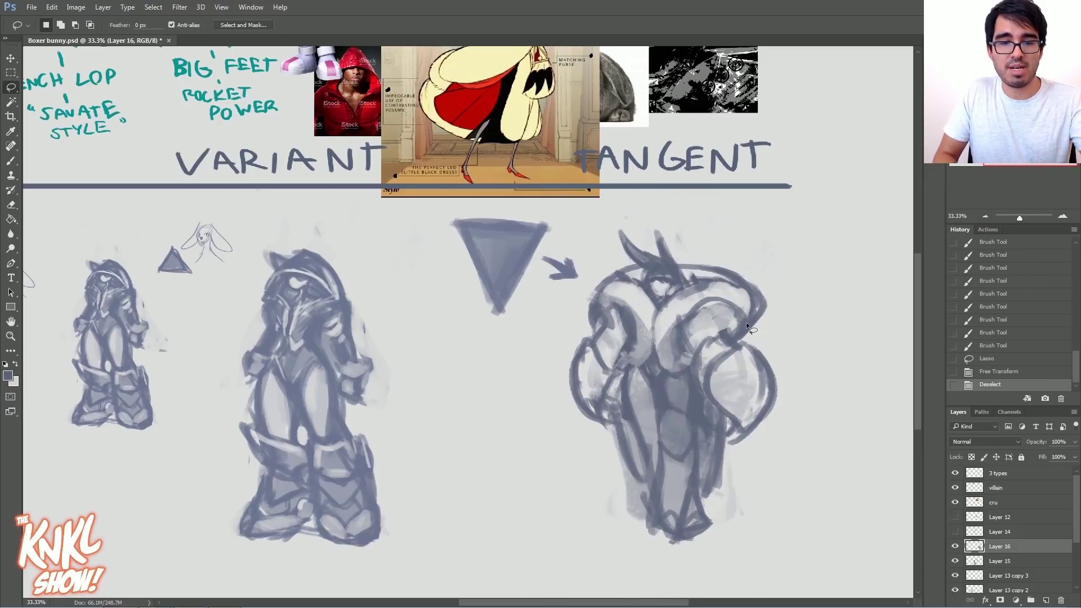
Step: Erase highlights into the Tangent figure's knees to define the kneecap shapes
key("b")
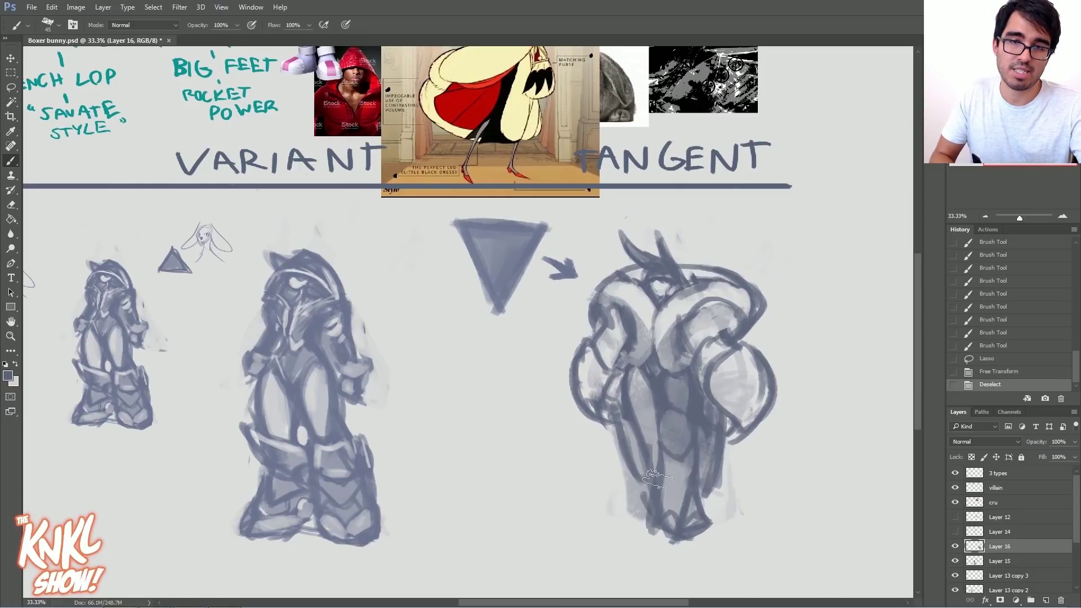
left_click_drag(680, 420, 668, 415)
left_click_drag(677, 415, 662, 428)
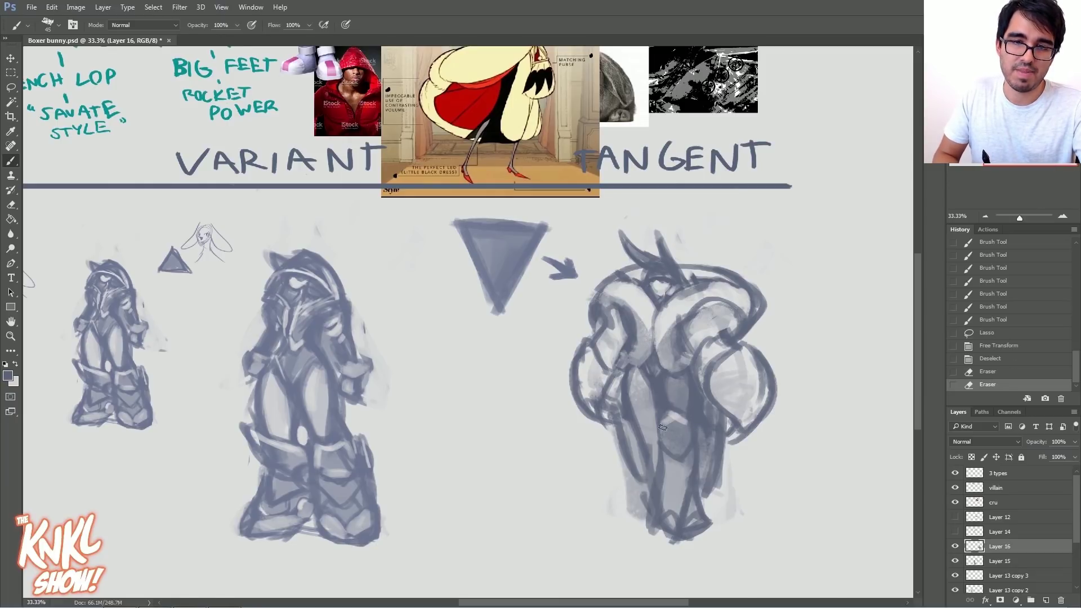
mouse_move(678, 473)
left_mouse_down()
mouse_move(668, 456)
mouse_move(699, 478)
left_mouse_up()
Step: Rework the shins and merge the pointed feet into one compact rounded tip, cleaning up the outer edge
key("[")
mouse_move(702, 459)
left_mouse_down()
mouse_move(712, 525)
mouse_move(663, 542)
left_mouse_up()
mouse_move(670, 518)
left_mouse_down()
mouse_move(648, 540)
mouse_move(681, 521)
mouse_move(680, 530)
left_mouse_up()
left_click_drag(667, 518, 654, 524)
mouse_move(720, 519)
left_mouse_down()
mouse_move(718, 534)
mouse_move(688, 545)
mouse_move(653, 526)
left_mouse_up()
left_click_drag(654, 514, 683, 541)
mouse_move(703, 510)
left_mouse_down()
mouse_move(698, 535)
mouse_move(703, 512)
mouse_move(707, 532)
mouse_move(675, 557)
left_mouse_up()
mouse_move(685, 549)
left_mouse_down()
mouse_move(670, 557)
mouse_move(636, 514)
left_mouse_up()
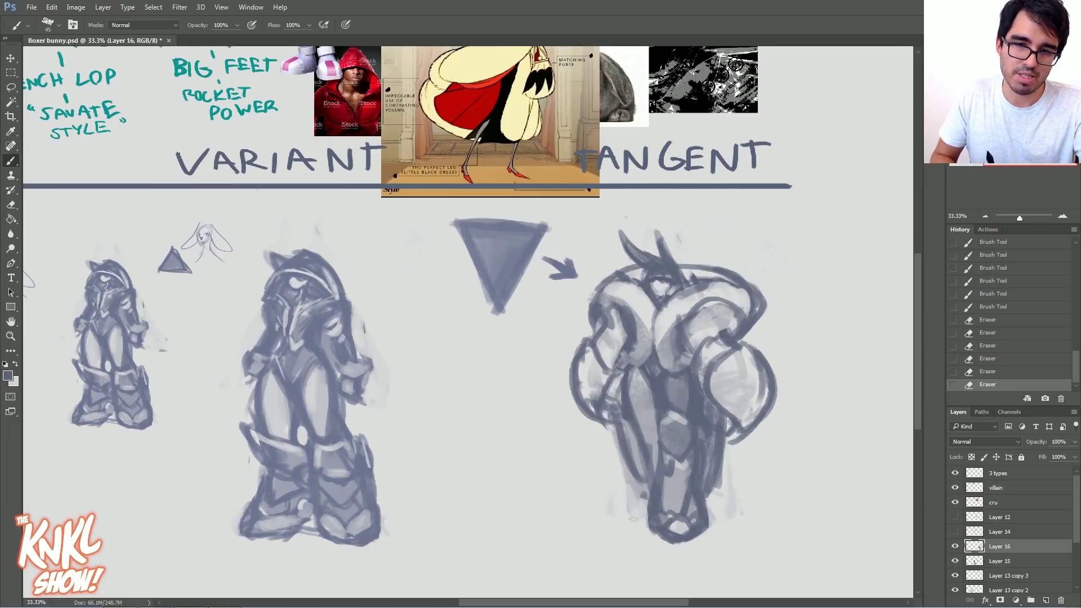
Step: Lighten the coat tail below the larger glove and erase bright highlights along the fur collar's thick roll
mouse_move(733, 469)
left_mouse_down()
mouse_move(715, 446)
mouse_move(720, 385)
left_mouse_up()
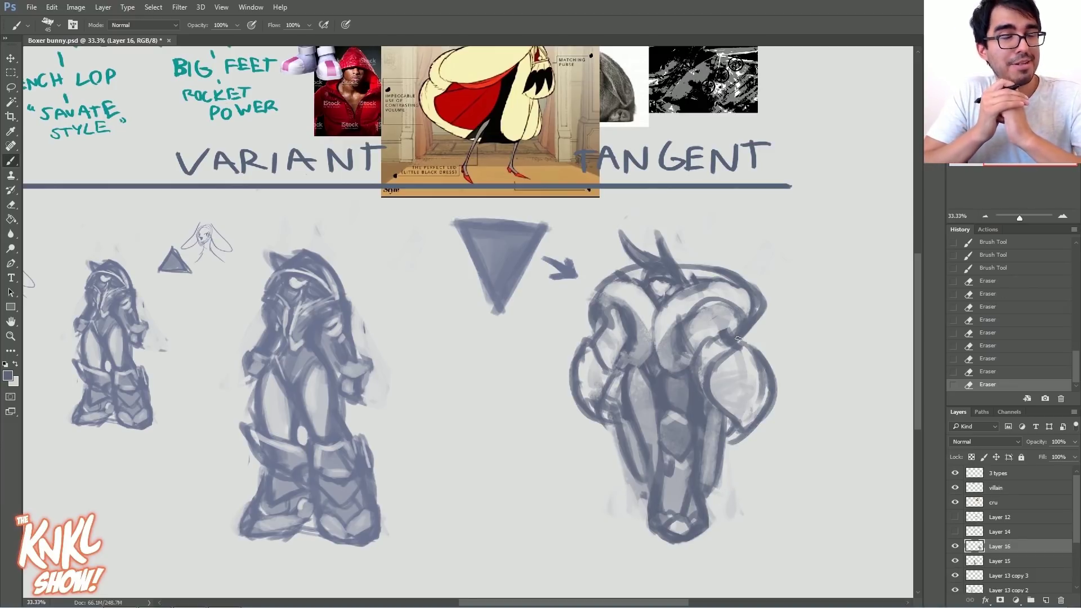
mouse_move(673, 320)
left_mouse_down()
mouse_move(715, 294)
mouse_move(718, 303)
left_mouse_up()
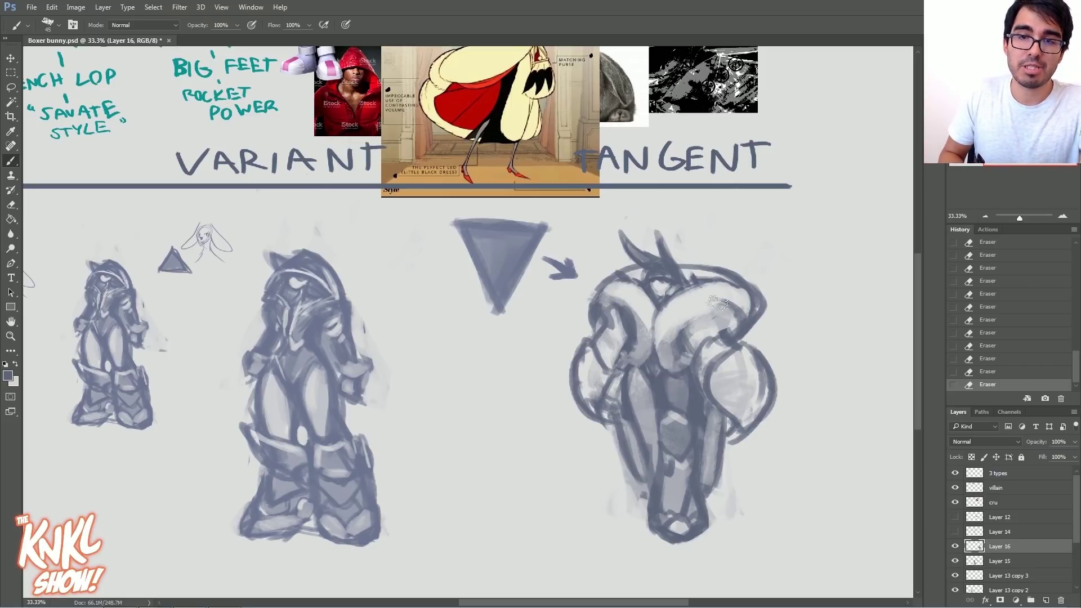
left_click_drag(688, 337, 724, 301)
mouse_move(690, 322)
left_mouse_down()
mouse_move(735, 309)
mouse_move(687, 351)
left_mouse_up()
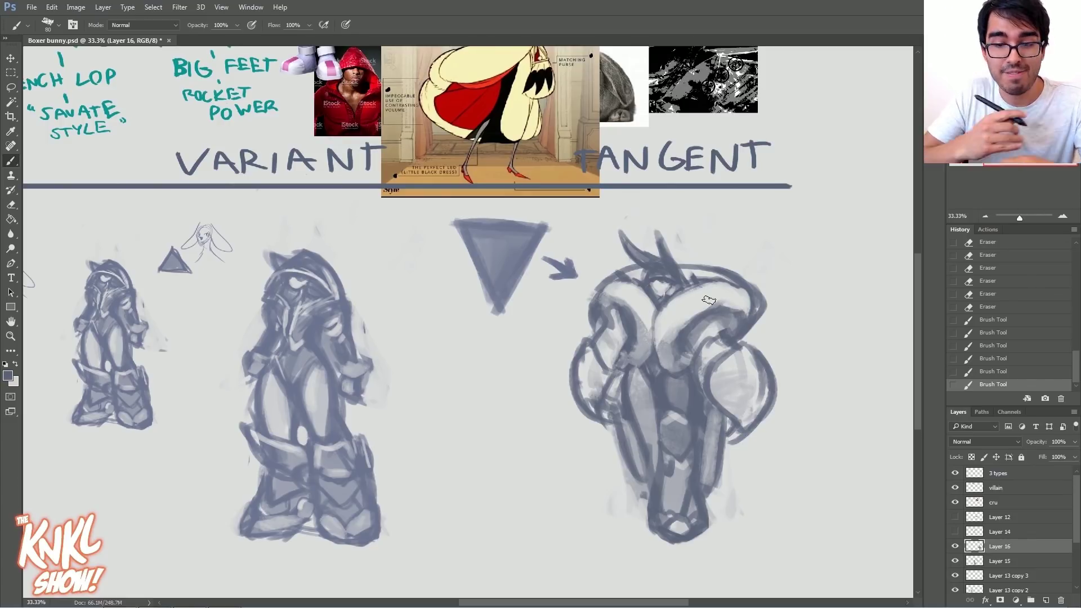
Step: Model the fur collar's volume with soft shading on the underside and outer parts of both rolls
mouse_move(624, 309)
left_mouse_down()
mouse_move(639, 329)
mouse_move(611, 311)
mouse_move(620, 328)
left_mouse_up()
key("bracketright")
left_click_drag(719, 319, 732, 322)
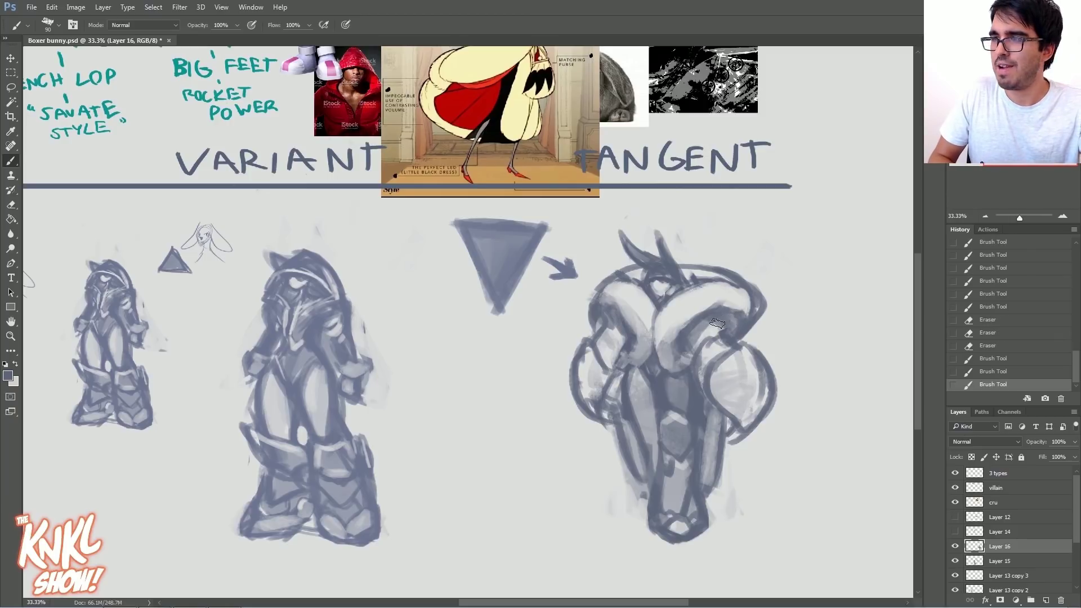
mouse_move(673, 341)
left_mouse_down()
mouse_move(738, 308)
mouse_move(744, 286)
left_mouse_up()
key("bracketright")
key("bracketright")
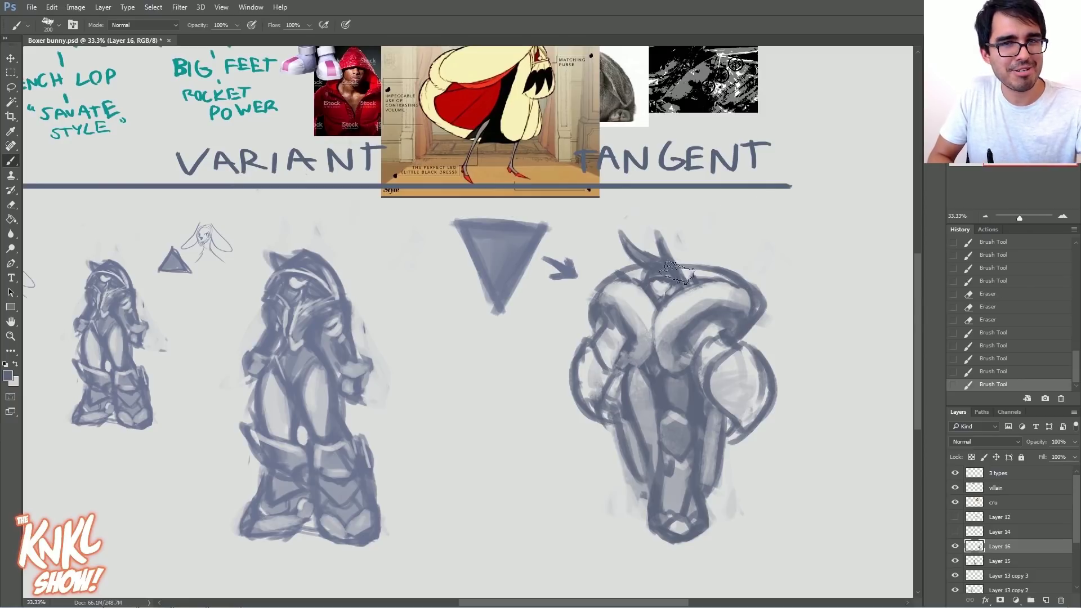
mouse_move(582, 317)
left_mouse_down()
mouse_move(591, 306)
mouse_move(591, 324)
mouse_move(658, 315)
left_mouse_up()
Step: Shade both boxing gloves along their inner edges and undersides to make them look round
key("bracketleft")
key("bracketleft")
key("bracketleft")
mouse_move(605, 380)
left_mouse_down()
mouse_move(590, 389)
mouse_move(603, 408)
left_mouse_up()
mouse_move(611, 372)
left_mouse_down()
mouse_move(592, 350)
mouse_move(575, 380)
left_mouse_up()
key("bracketright")
left_click_drag(750, 378, 713, 408)
mouse_move(732, 360)
left_mouse_down()
mouse_move(757, 420)
mouse_move(755, 361)
left_mouse_up()
key("bracketright")
key("bracketright")
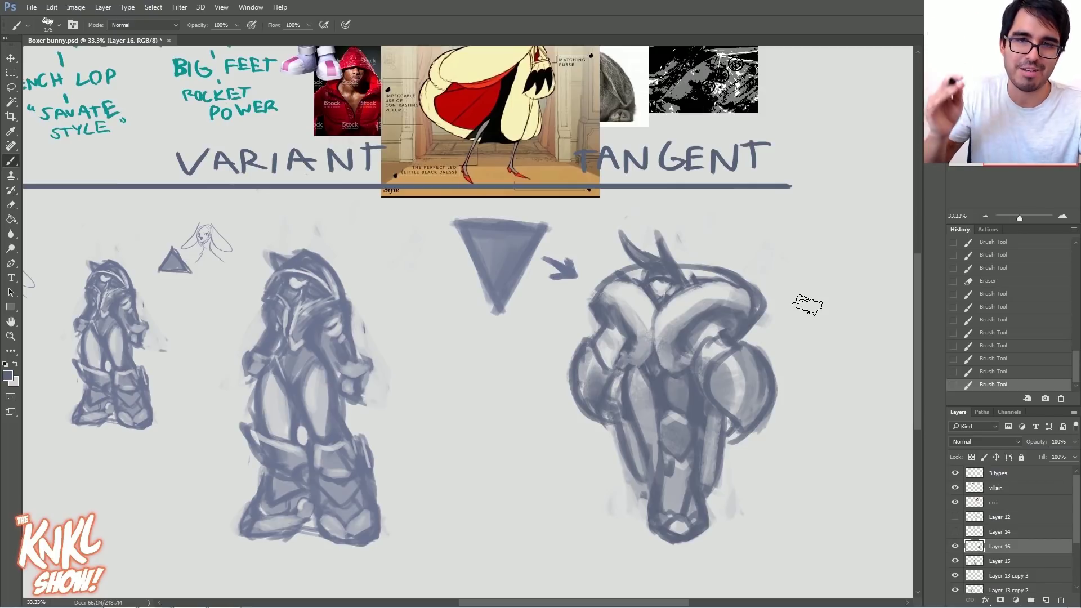
Step: Strengthen the tops of both gloves and the shadows where they meet the sleeves with a smaller brush
key("bracketleft")
key("bracketleft")
key("bracketleft")
key("bracketleft")
key("bracketleft")
key("bracketleft")
left_click_drag(747, 343, 771, 367)
left_click_drag(763, 352, 747, 338)
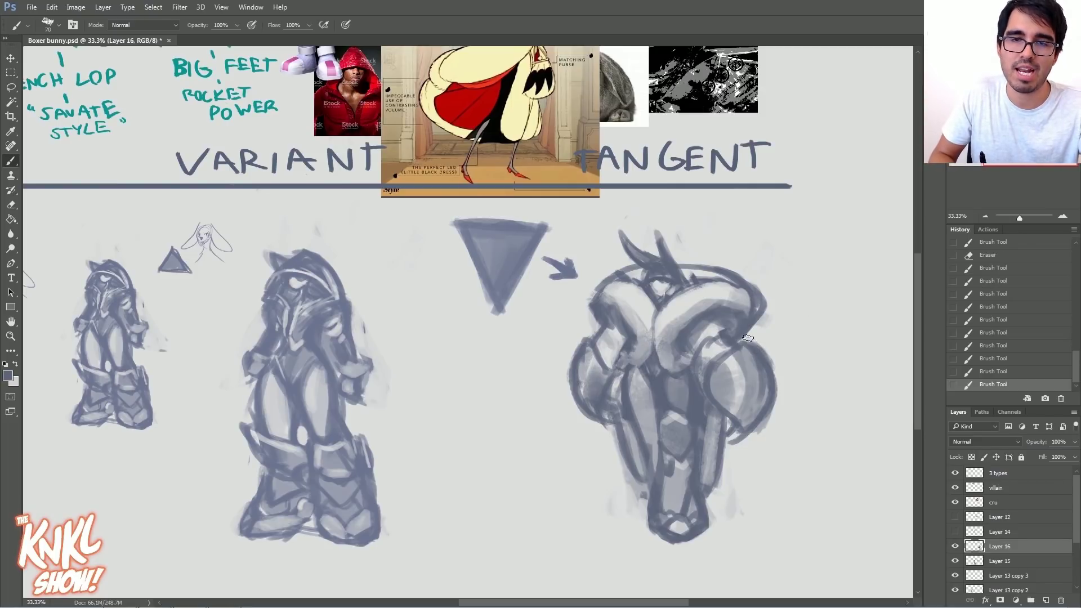
left_click_drag(600, 346, 619, 336)
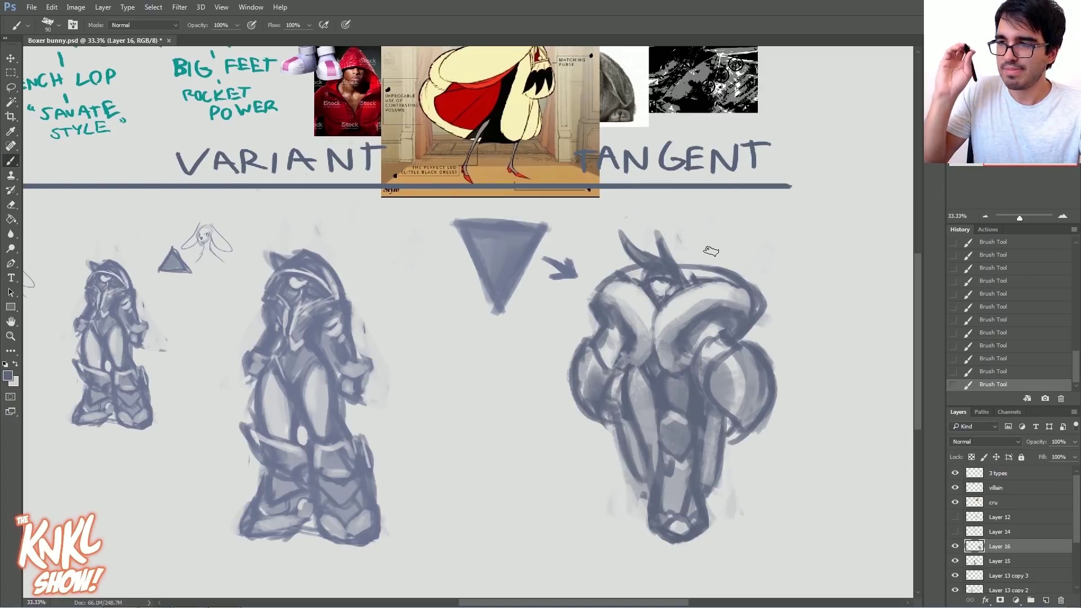
Step: Erase highlights along the top of the fur collar around the Tangent figure's shoulders and head
key("e")
left_click_drag(753, 304, 734, 279)
left_click_drag(732, 277, 724, 272)
mouse_move(628, 284)
left_mouse_down()
mouse_move(611, 278)
mouse_move(673, 263)
left_mouse_up()
left_click_drag(742, 291, 755, 292)
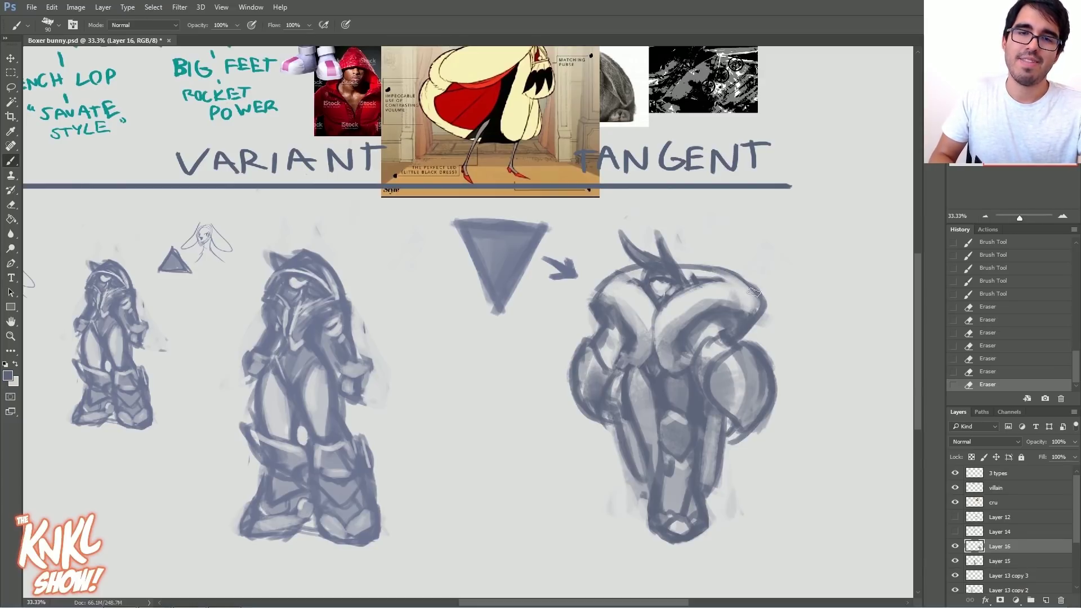
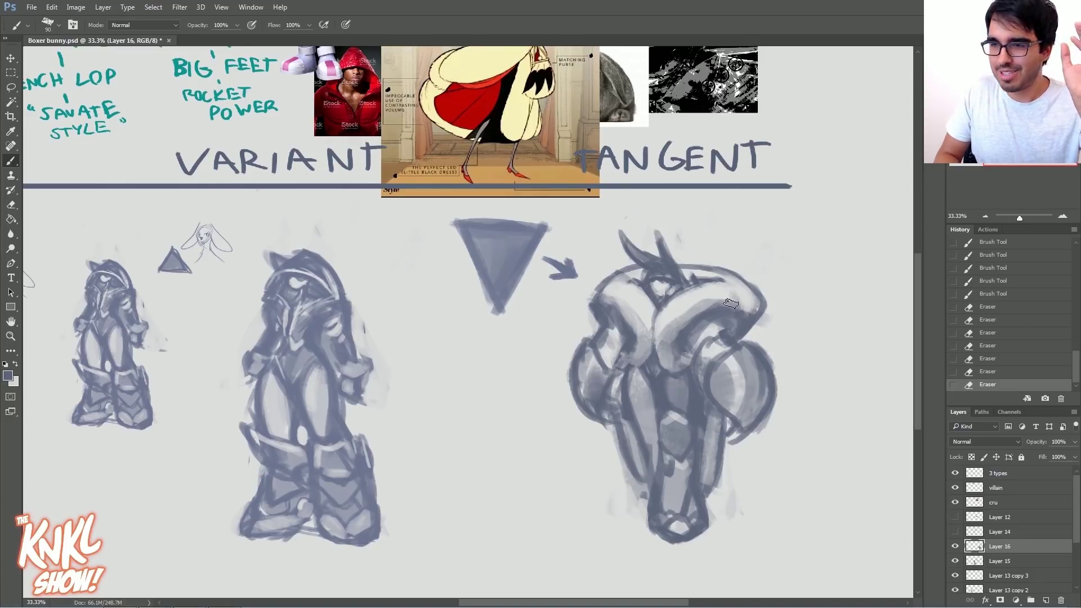
Step: Shade the collar's inner surface behind the head and along the shoulder with a smaller brush
left_click_drag(719, 306, 751, 302)
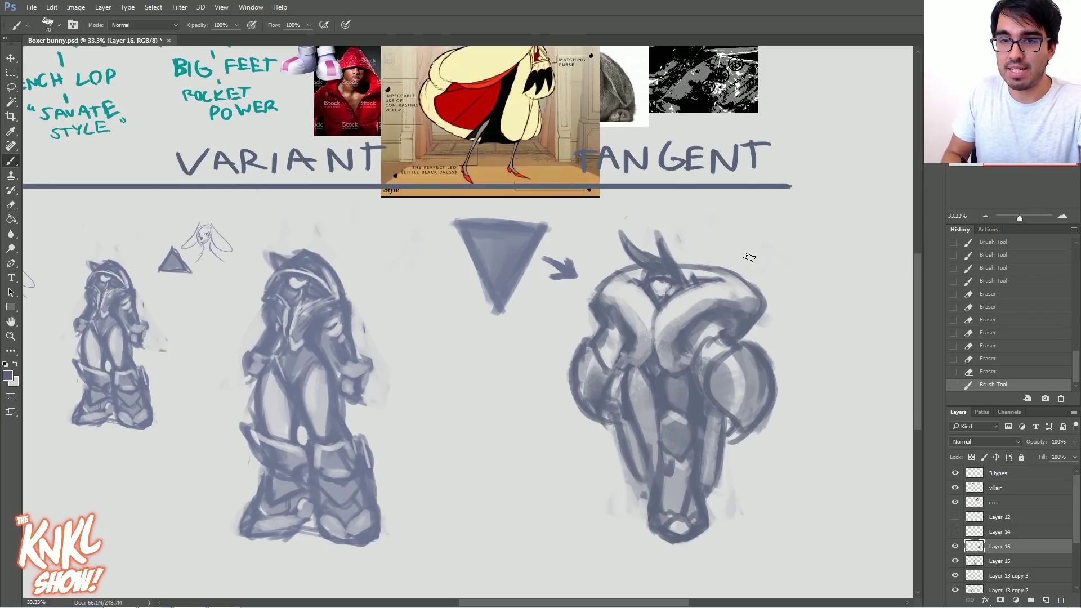
key("bracketleft")
key("bracketleft")
key("bracketleft")
left_click_drag(730, 277, 747, 297)
mouse_move(683, 278)
left_mouse_down()
mouse_move(668, 267)
mouse_move(642, 280)
mouse_move(692, 284)
left_mouse_up()
mouse_move(680, 269)
left_mouse_down()
mouse_move(636, 278)
mouse_move(701, 281)
mouse_move(665, 340)
mouse_move(666, 256)
mouse_move(679, 280)
left_mouse_up()
mouse_move(673, 269)
left_mouse_down()
mouse_move(697, 277)
mouse_move(643, 280)
mouse_move(669, 275)
left_mouse_up()
key("ctrl+alt+z")
key("ctrl+alt+z")
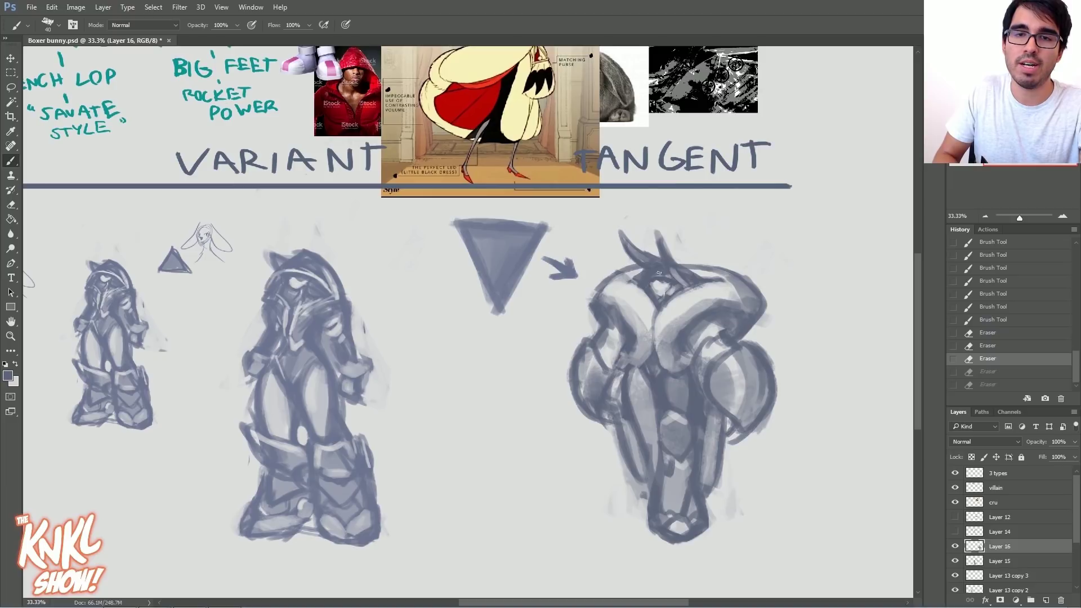
Step: Redo the undone eraser strokes, touch up the Tangent figure's collar and draw an arrow pointing at its shoulder
key("ctrl+shift+z")
key("ctrl+shift+z")
left_click_drag(647, 275, 698, 299)
left_click(1041, 346)
left_click_drag(729, 207, 709, 227)
scroll(860, 214, "left", 2)
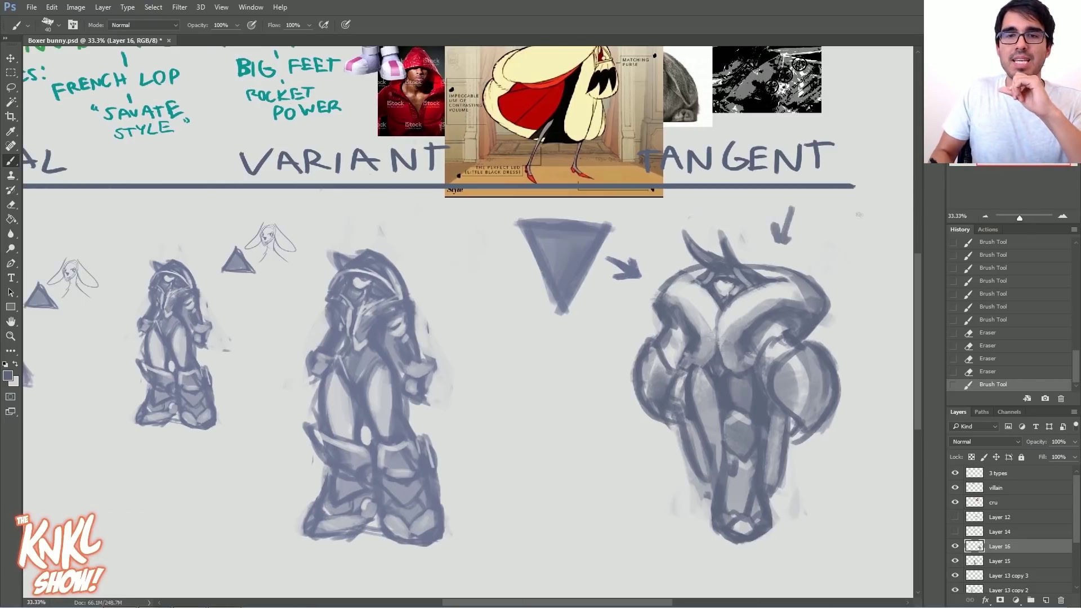
Step: Change the foreground colour to bright magenta and draw arrows pointing at the Tangent figure's shoulder and the Variant figure's arm
left_click(8, 378)
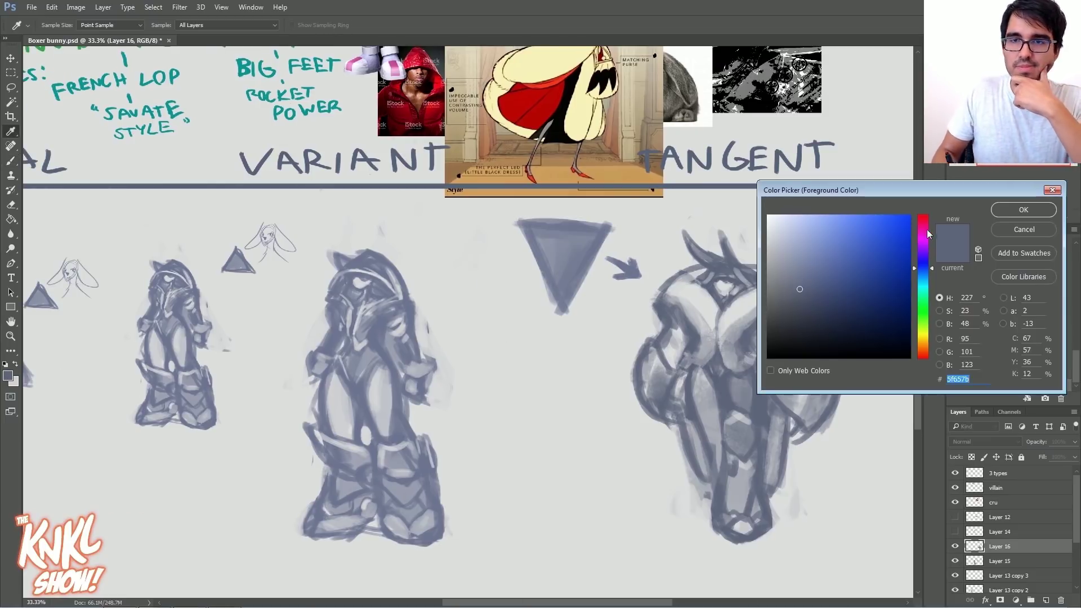
left_click(923, 218)
left_click(901, 227)
left_click(919, 244)
left_click(1023, 209)
key("b")
left_click_drag(795, 206, 786, 258)
mouse_move(477, 252)
left_mouse_down()
mouse_move(443, 315)
mouse_move(461, 304)
left_mouse_up()
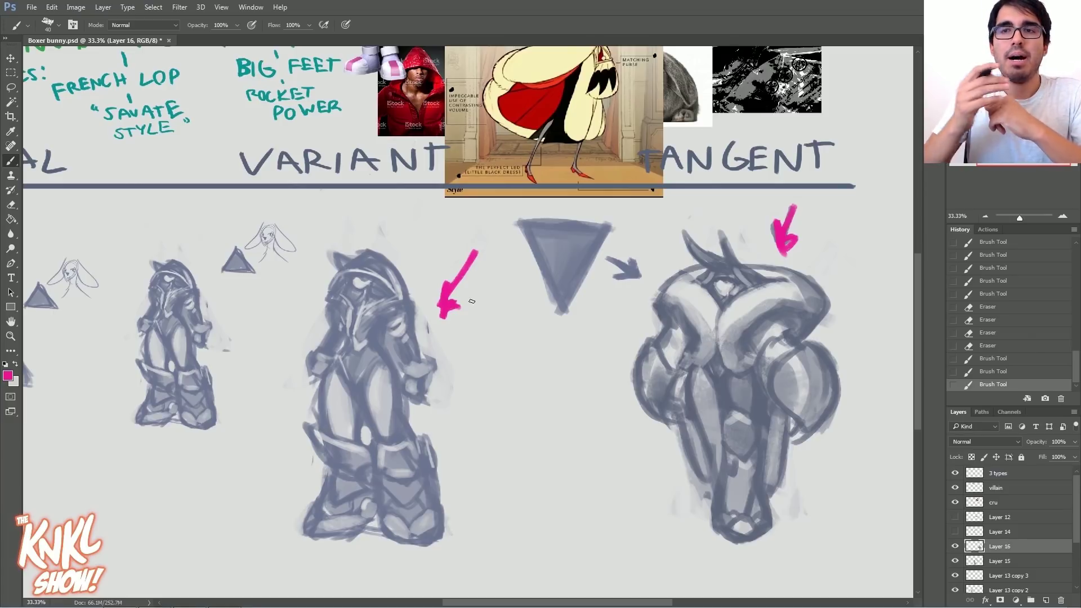
Step: Hide the sketch, title and Cruella layers so that the reference images underneath are exposed
left_click_drag(664, 259, 601, 382)
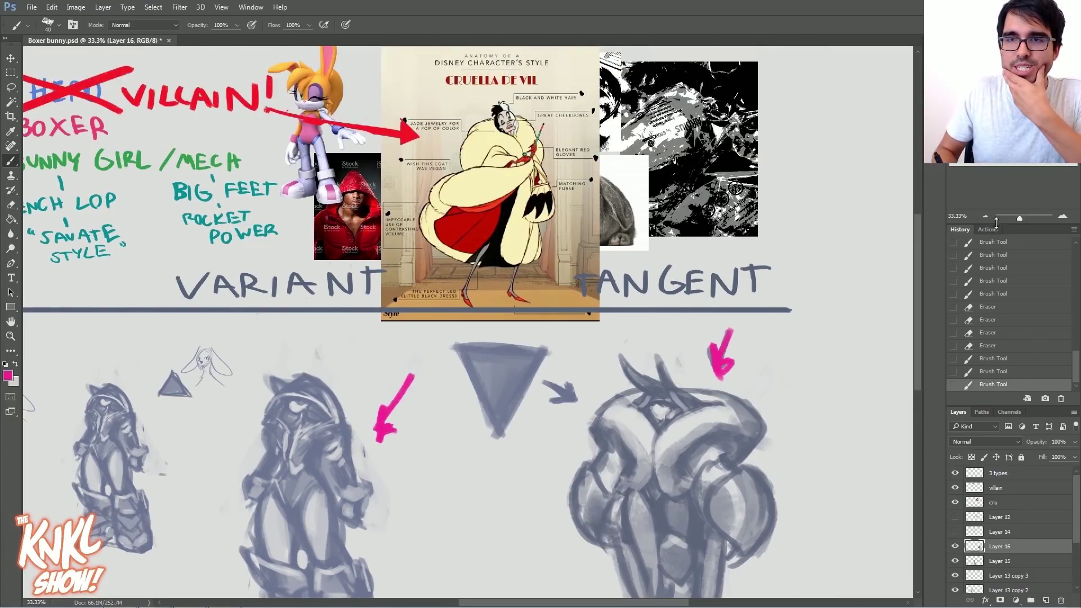
left_click(1062, 216)
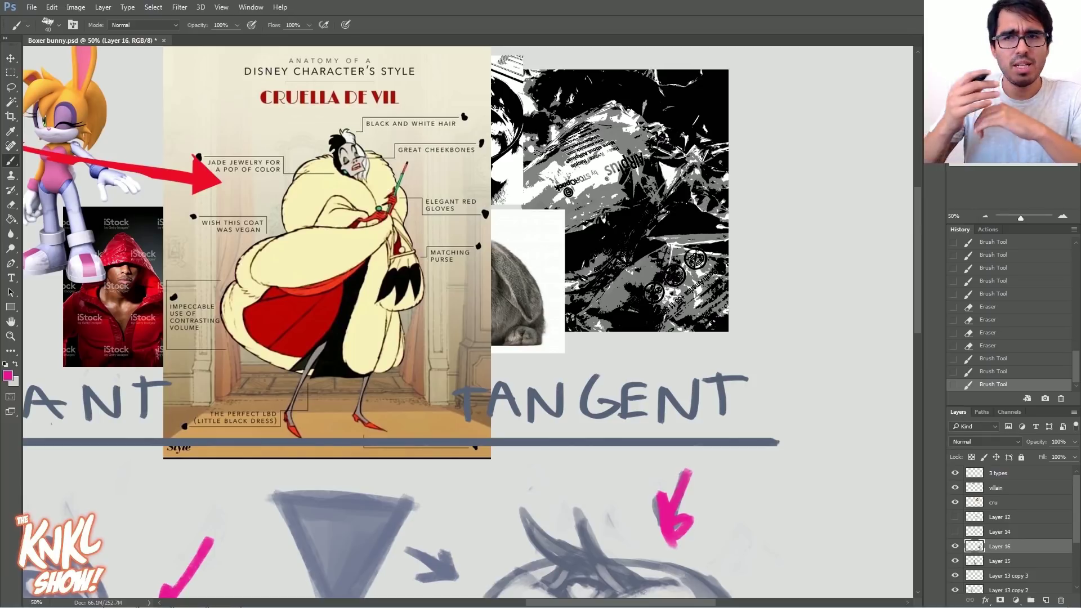
left_click(1062, 217)
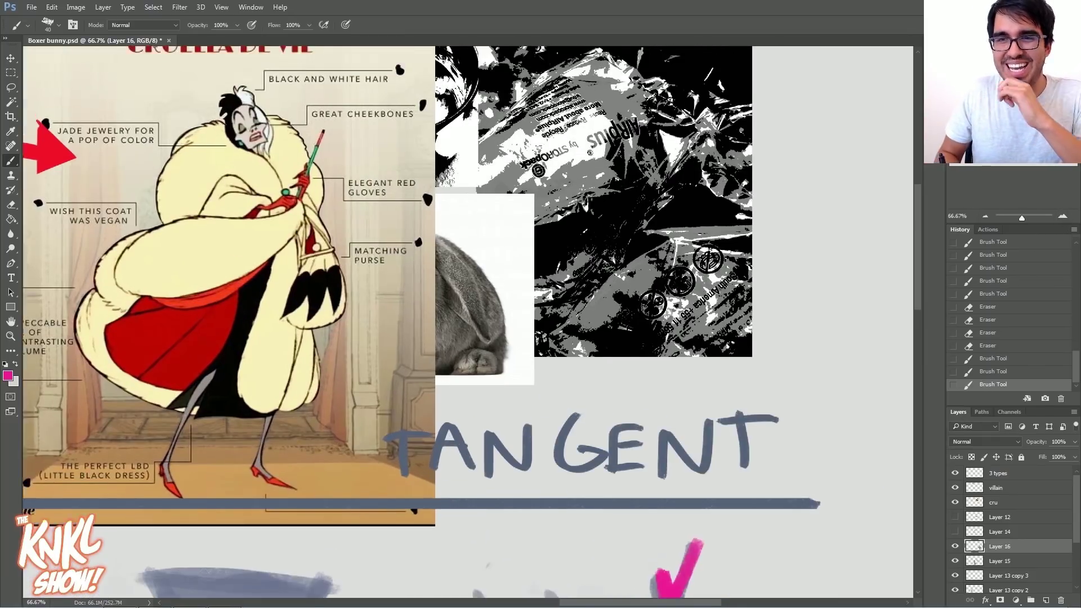
left_click_drag(955, 502, 955, 594)
mouse_move(955, 545)
left_mouse_down()
mouse_move(956, 590)
mouse_move(957, 564)
left_mouse_up()
left_click(955, 547)
scroll(957, 563, "down", 3)
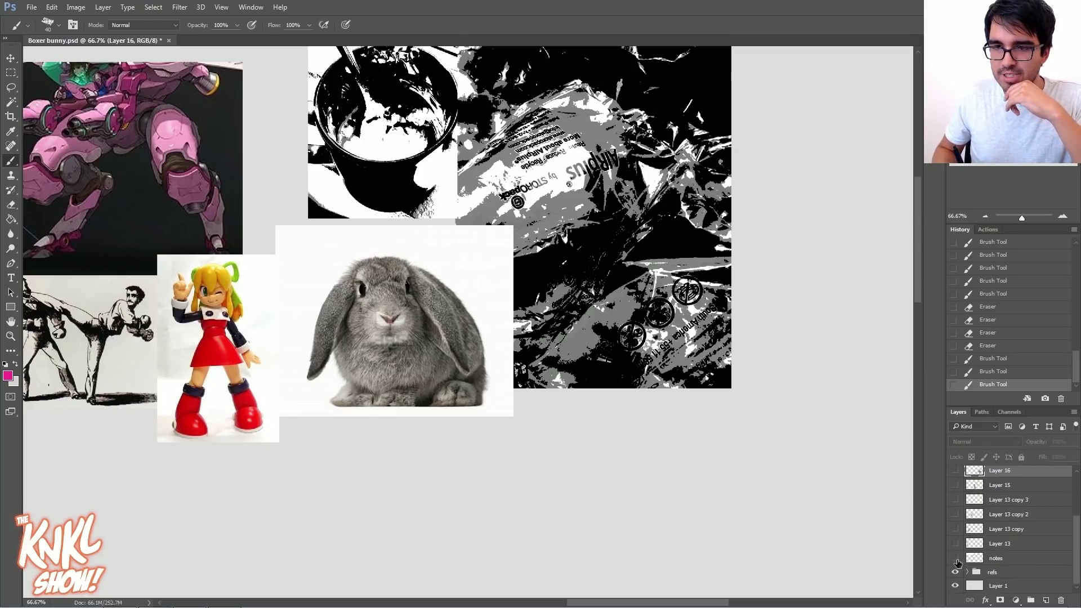
Step: Find the CONTRAST layer inside the refs group and select its whole canvas for copying
left_click(967, 571)
left_click(955, 557)
left_click(956, 556)
left_click(956, 584)
left_click(956, 584)
left_click(956, 572)
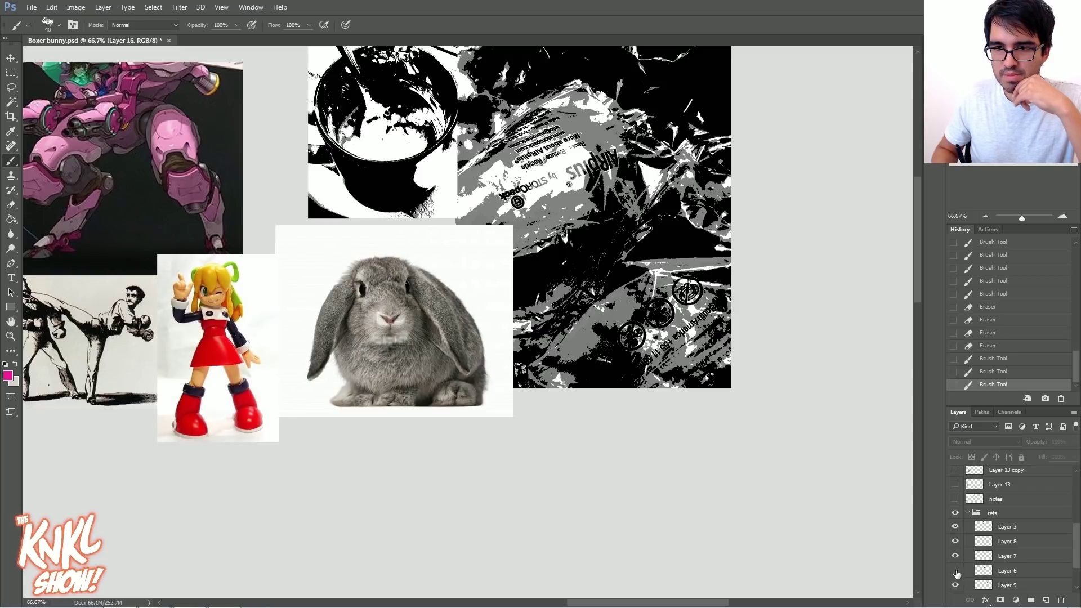
scroll(969, 563, "down", 2)
left_click(1000, 556)
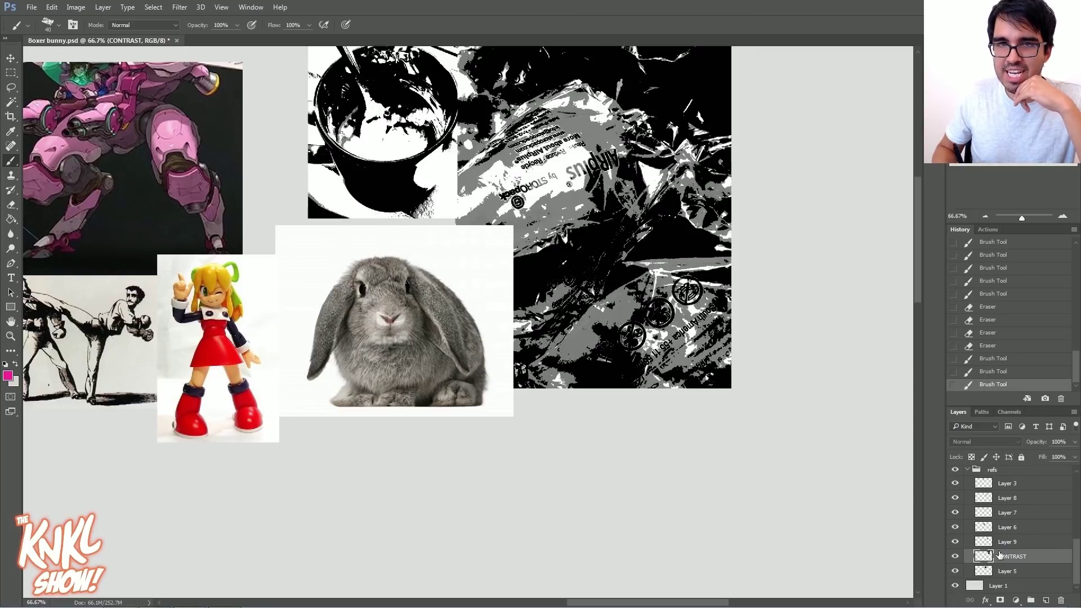
key("ctrl+a")
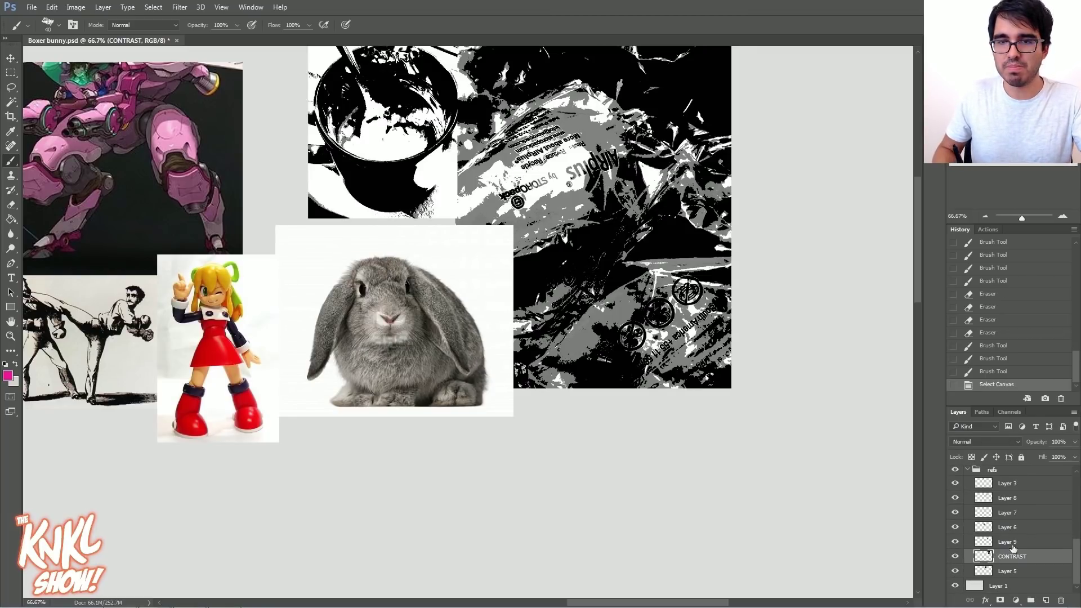
Step: Collapse and hide the refs group, and show all the sketch and notes layers again
scroll(1012, 549, "up", 3)
left_click(967, 585)
left_click(955, 585)
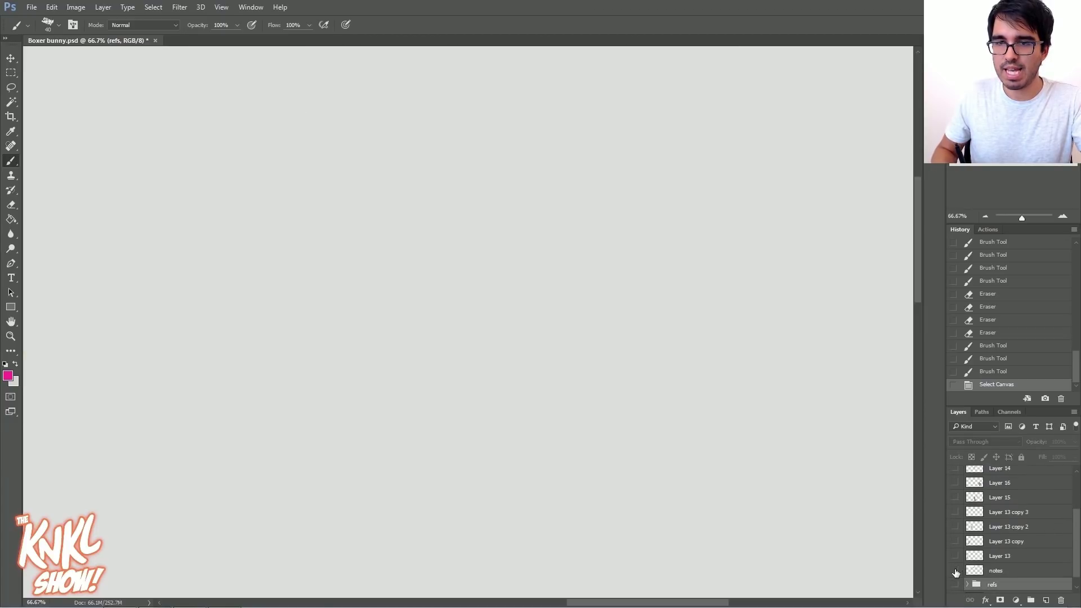
left_click_drag(955, 570, 955, 473)
Step: Paste the high-contrast photos and place them in the space between the Variant and Tangent figures
left_click(985, 216)
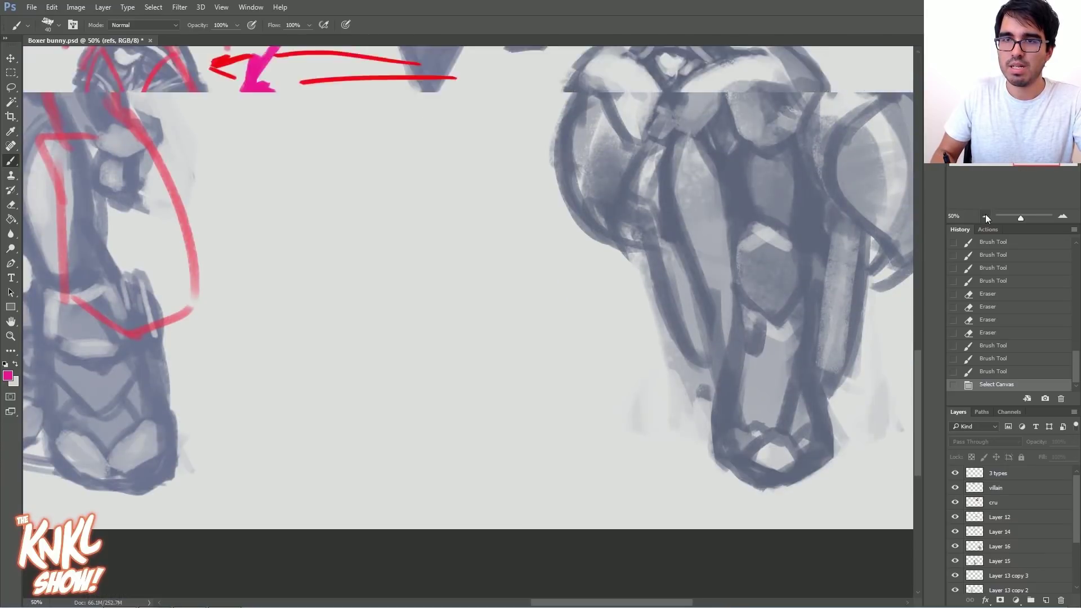
left_click(985, 216)
key("ctrl+v")
key("ctrl+t")
left_click_drag(342, 183, 477, 336)
left_click_drag(513, 281, 519, 287)
key("Return")
key("b")
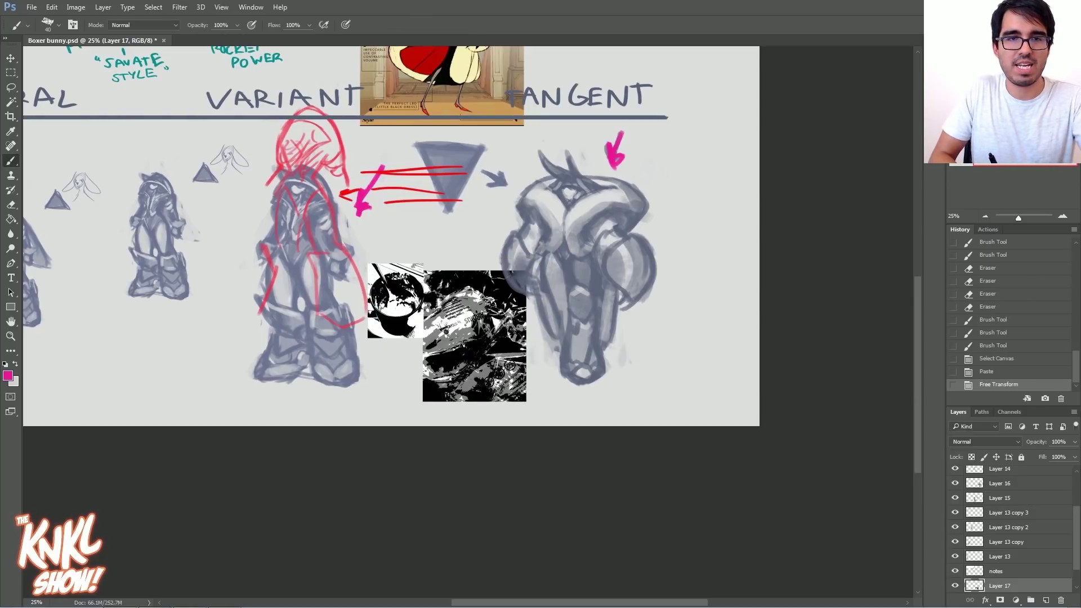
Step: Select Layer 14 with the red sketch lines over the Variant figure and hide it
key("v")
right_click(338, 159)
left_click(369, 162)
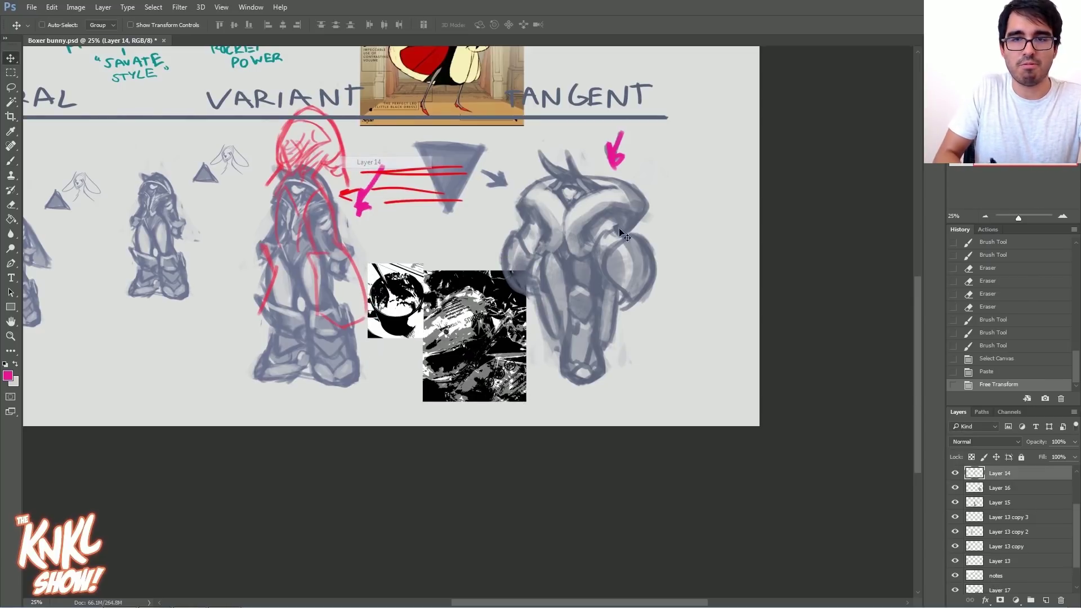
left_click(955, 473)
left_click(1062, 217)
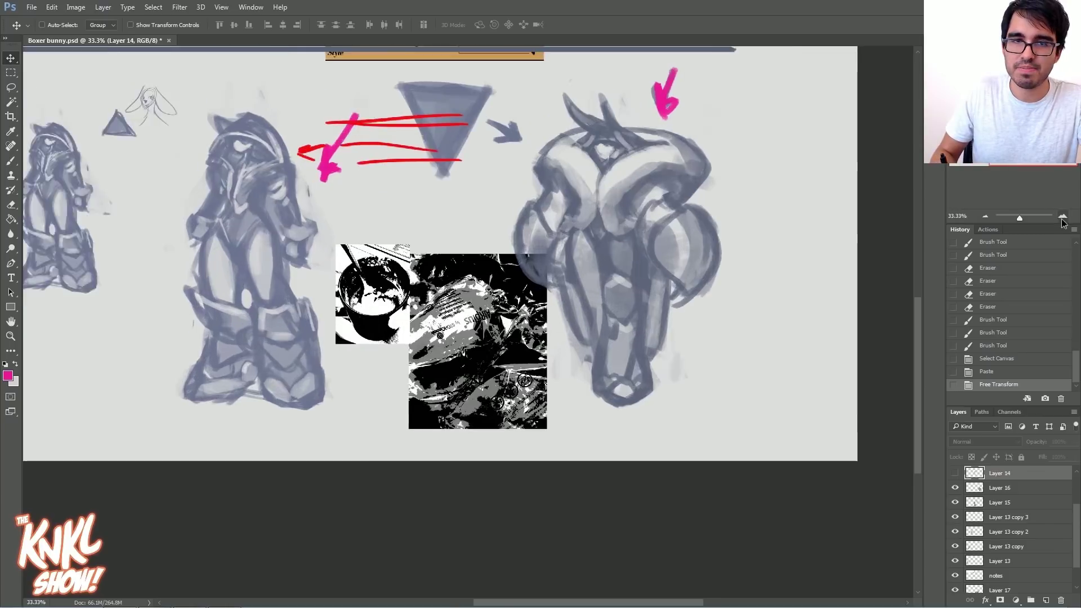
left_click(1062, 217)
left_click(955, 488)
left_click(955, 488)
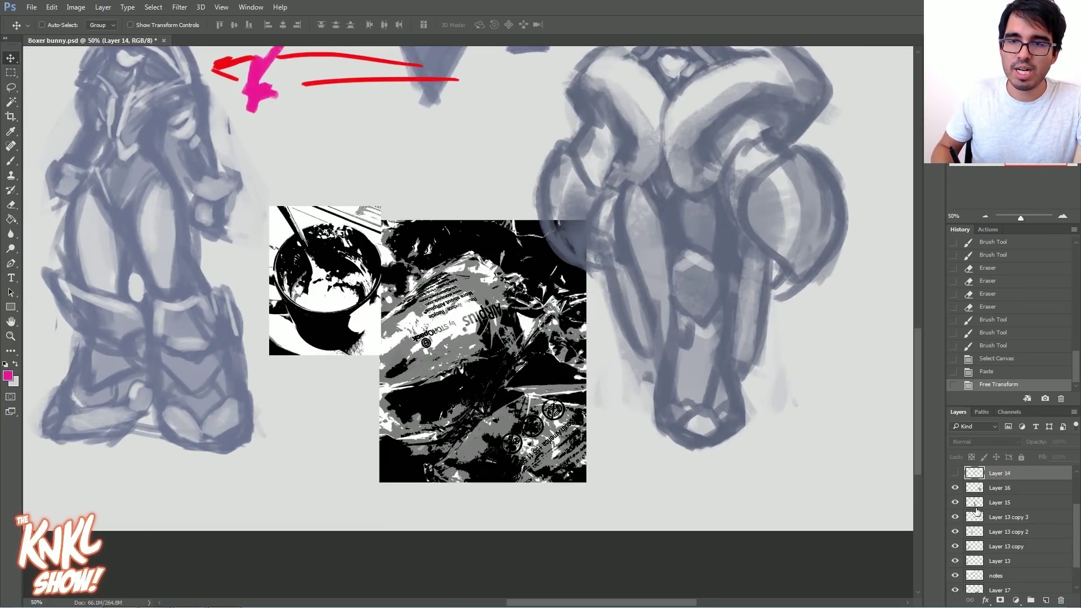
Step: Add a new layer and trace the white reflection along the cup's upper rim with a thin magenta brush
left_click(1062, 217)
key("ctrl+shift+alt+n")
key("b")
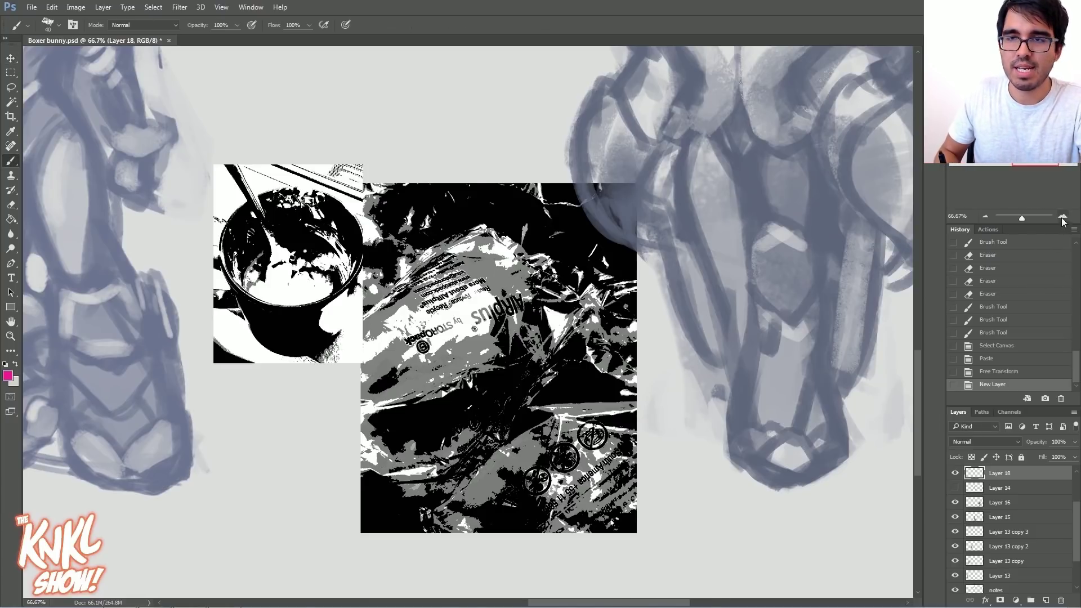
left_click(1062, 217)
key("bracketleft")
key("bracketleft")
key("bracketleft")
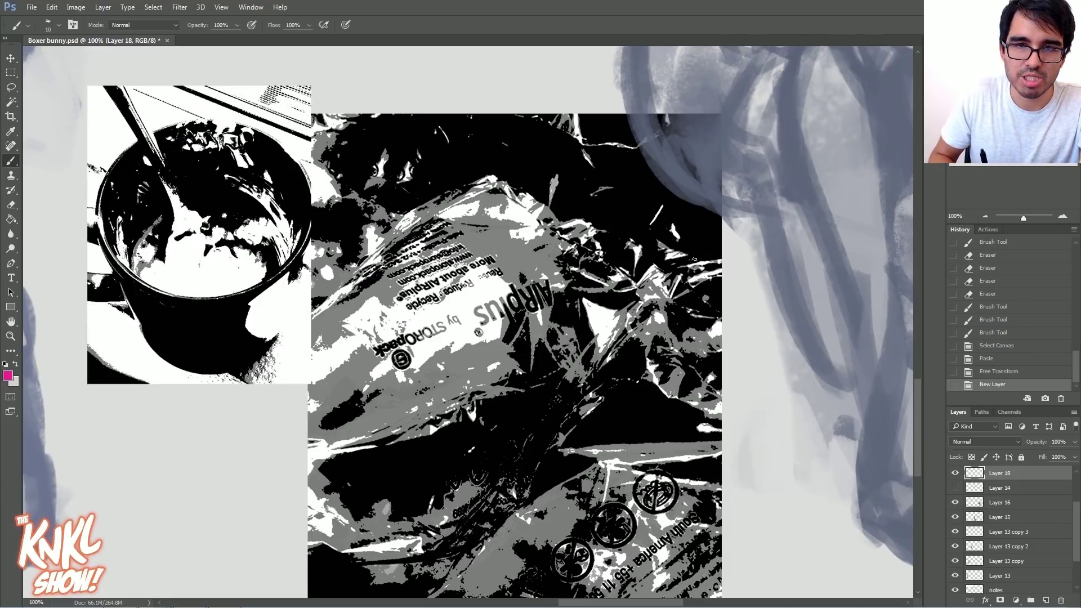
left_click(1063, 216)
left_click_drag(1035, 149, 1025, 143)
key("bracketleft")
left_click_drag(546, 376, 556, 388)
mouse_move(547, 360)
left_mouse_down()
mouse_move(553, 386)
mouse_move(580, 357)
left_mouse_up()
mouse_move(580, 357)
left_mouse_down()
mouse_move(587, 384)
mouse_move(567, 380)
mouse_move(578, 340)
mouse_move(524, 335)
left_mouse_up()
Step: Trace the adjoining curved and lower white shapes inside the cup with a thinner brush
key("bracketleft")
mouse_move(525, 335)
left_mouse_down()
mouse_move(543, 396)
mouse_move(598, 355)
mouse_move(611, 369)
mouse_move(589, 365)
mouse_move(589, 396)
left_mouse_up()
left_click_drag(588, 396, 615, 422)
mouse_move(615, 422)
left_mouse_down()
mouse_move(600, 424)
mouse_move(591, 400)
left_mouse_up()
mouse_move(589, 402)
left_mouse_down()
mouse_move(599, 429)
mouse_move(581, 428)
left_mouse_up()
left_click_drag(582, 427, 568, 393)
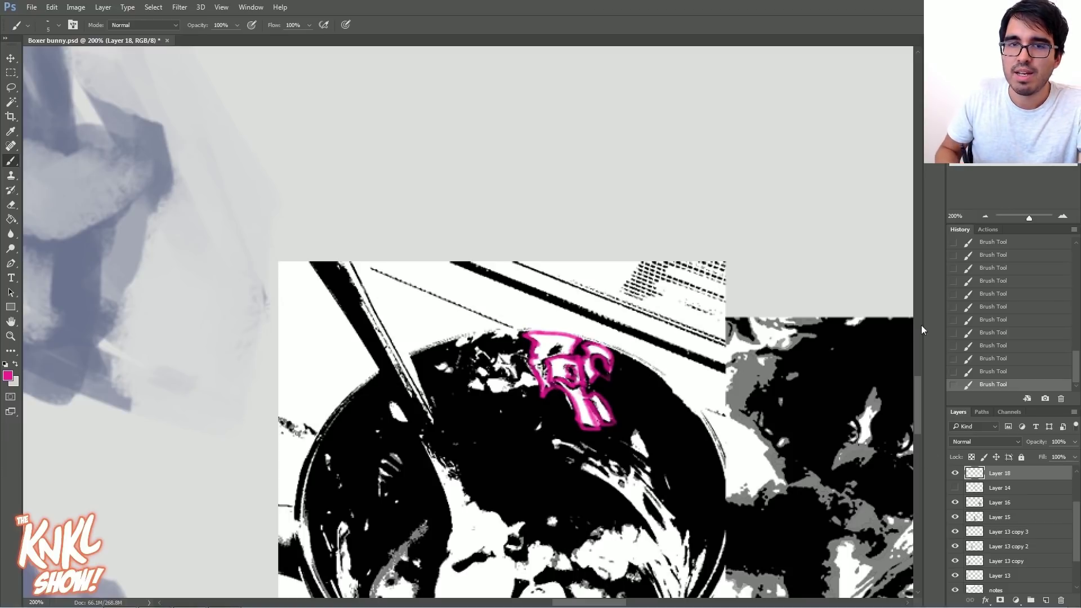
Step: Select the high-contrast photo layer and hide it to isolate the magenta tracing
left_click_drag(608, 462, 513, 303)
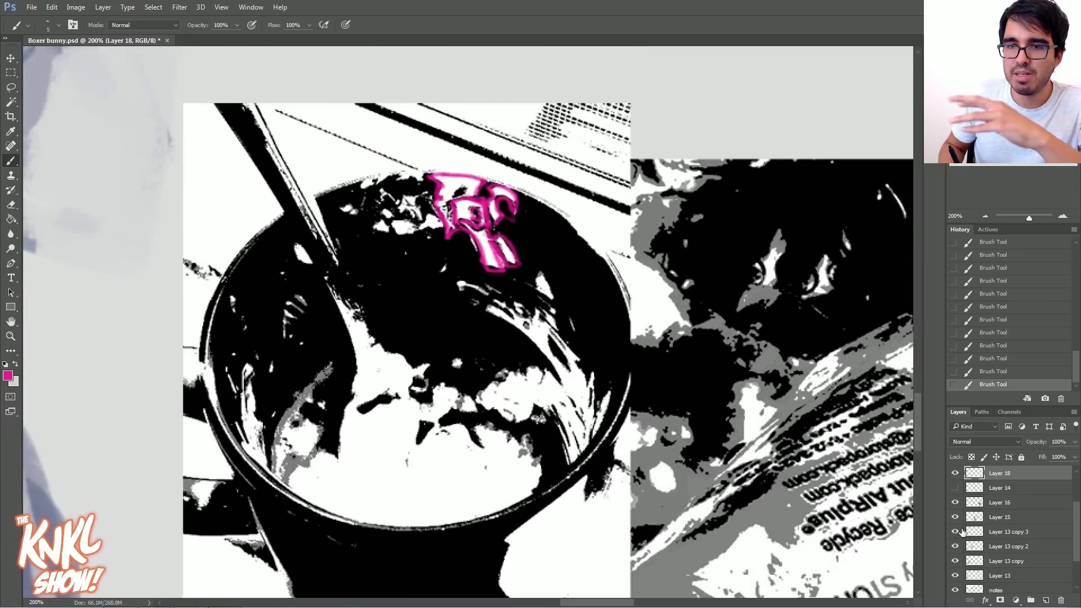
key("v")
right_click(589, 296)
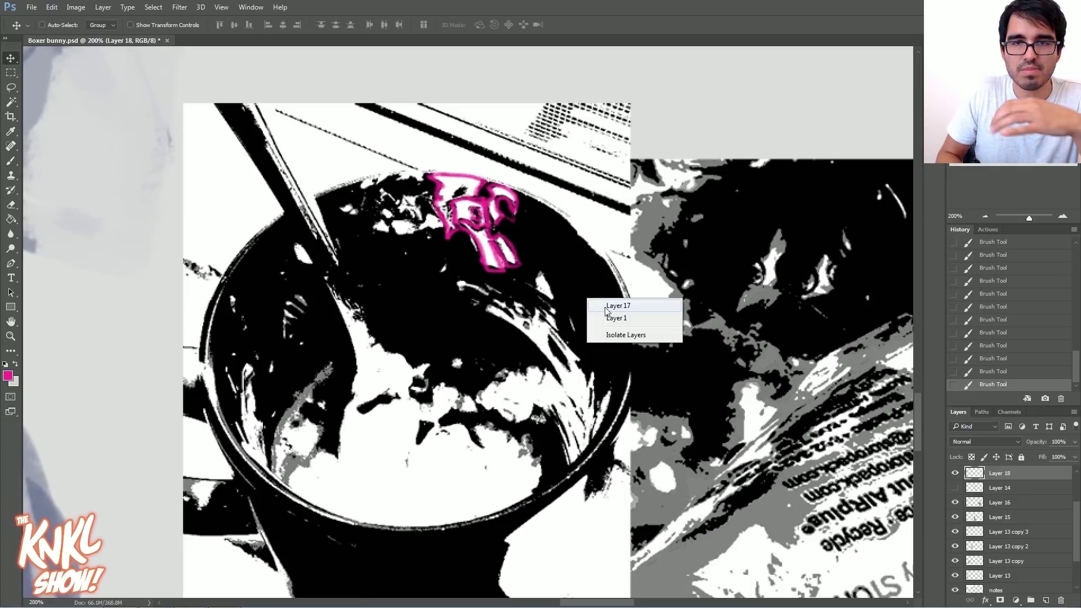
left_click(622, 306)
left_click(954, 585)
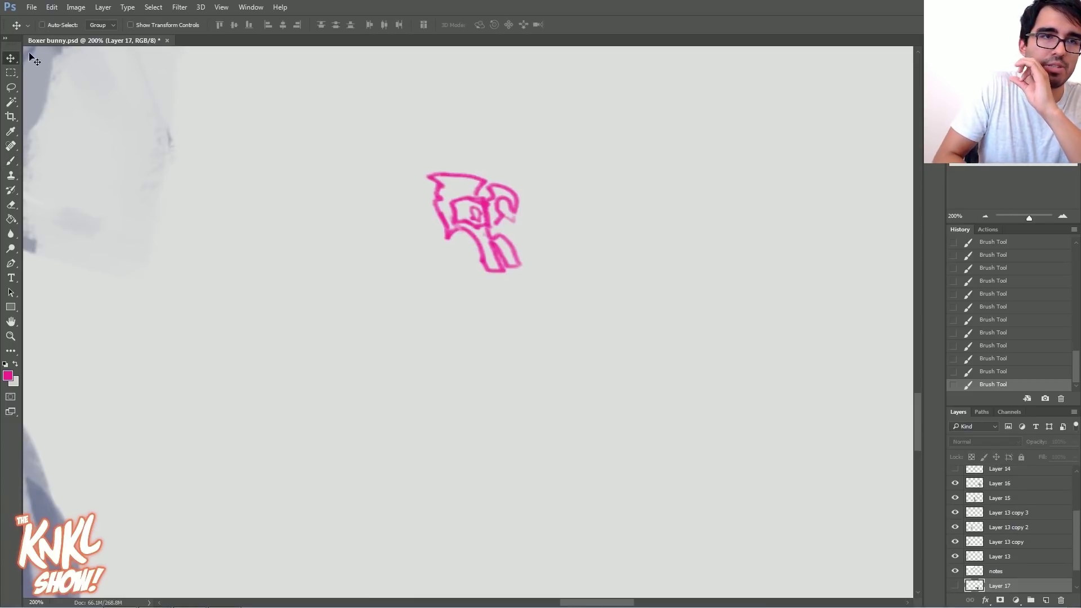
Step: Select the magenta tracing's layer and move the tracing across the empty canvas
left_click_drag(487, 208, 622, 213)
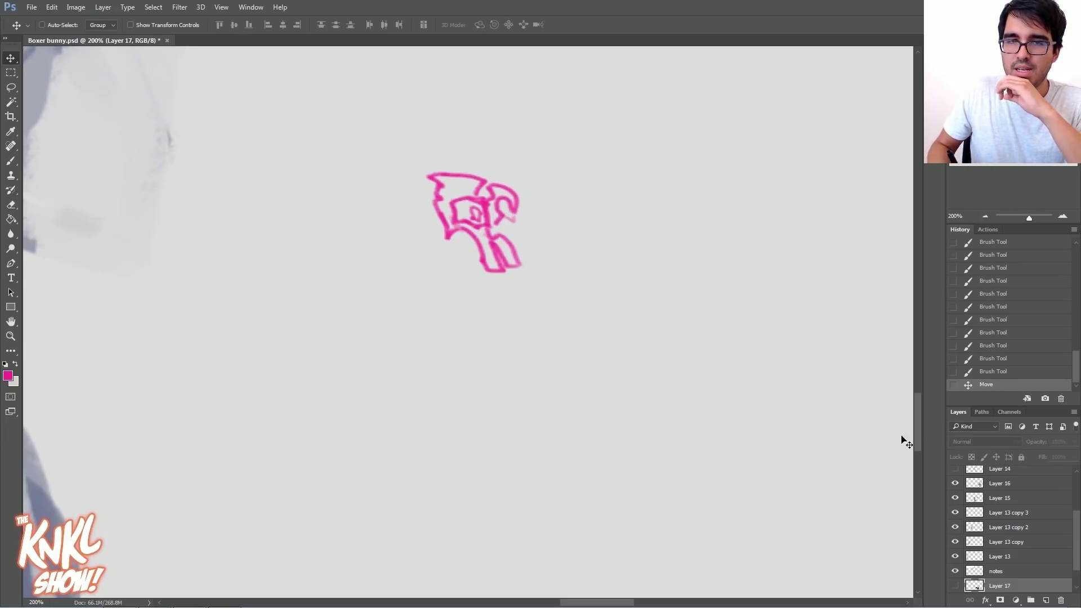
right_click(483, 230)
left_click(508, 237)
left_click_drag(490, 232, 590, 226)
right_click(489, 205)
left_click(501, 210)
left_click_drag(501, 211, 732, 189)
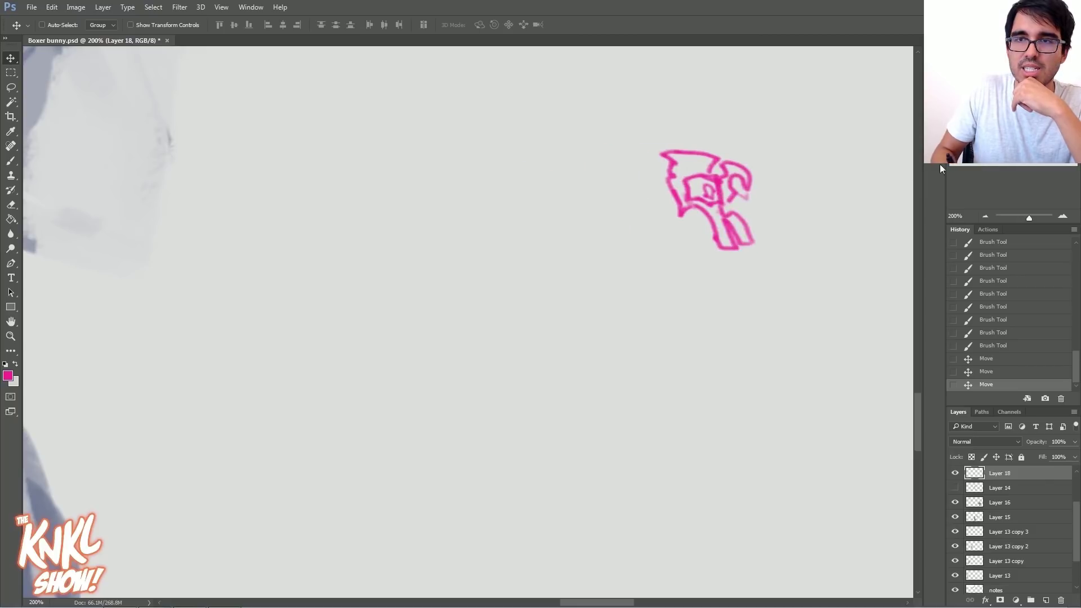
Step: Scale the magenta tracing up to about 582% between the Variant and Tangent figures
left_click(1023, 191)
left_click(985, 217)
left_click(985, 216)
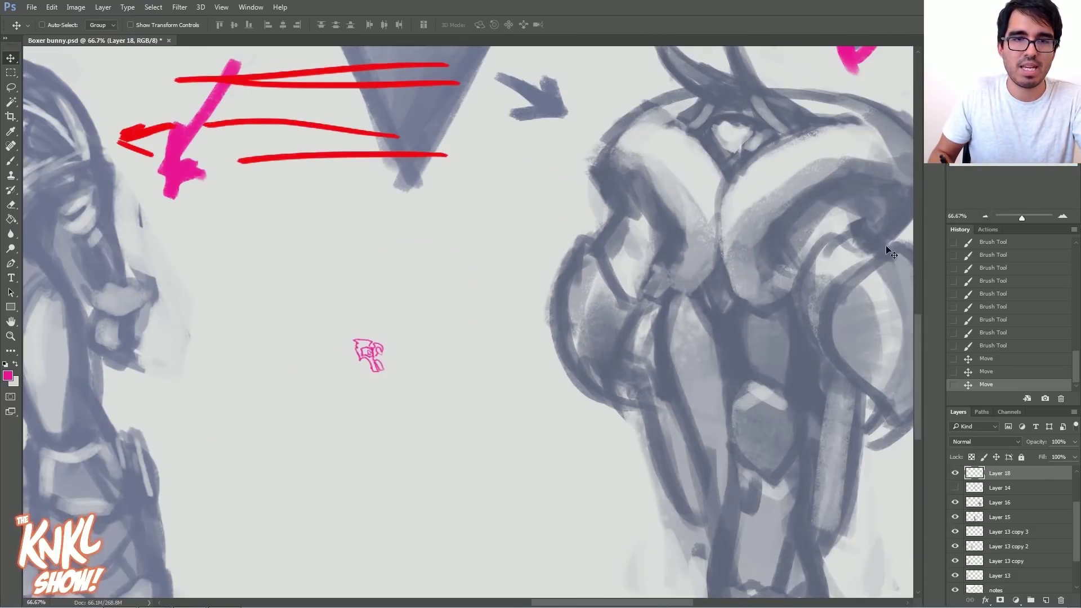
key("ctrl+t")
left_click_drag(386, 338, 478, 270)
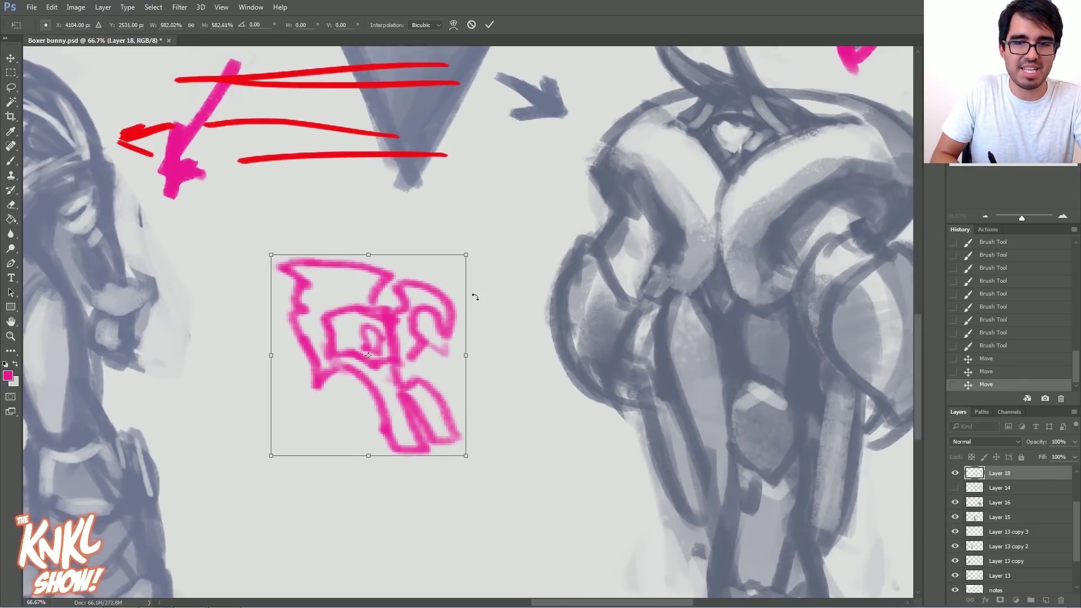
key("Return")
key("b")
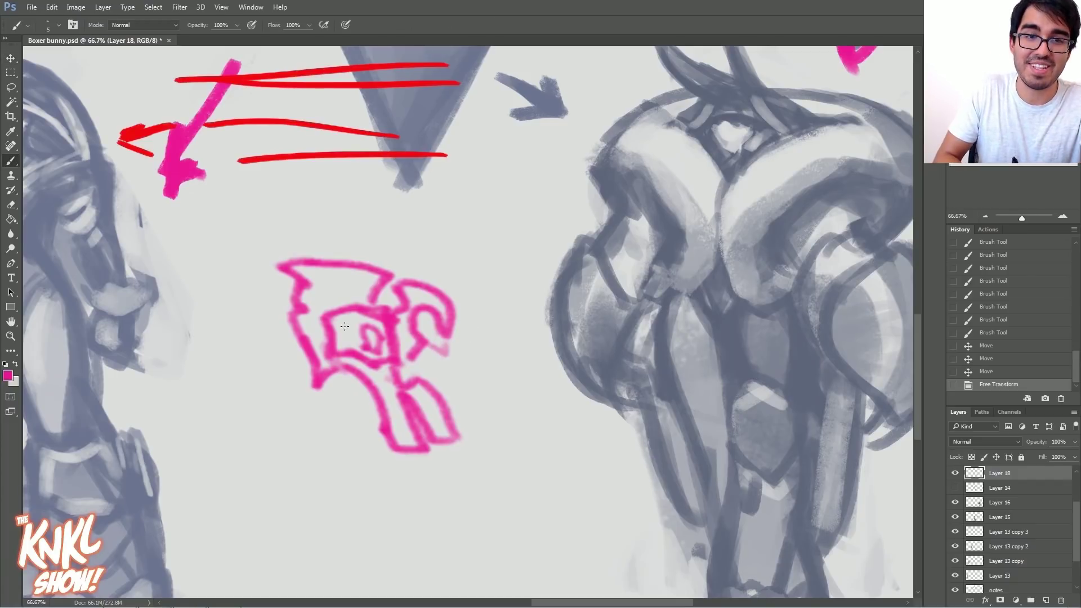
Step: Thicken the slanted gap between the tracing's two upper shapes with a larger brush
key("bracketright")
key("bracketright")
key("bracketright")
key("bracketright")
key("bracketright")
key("bracketright")
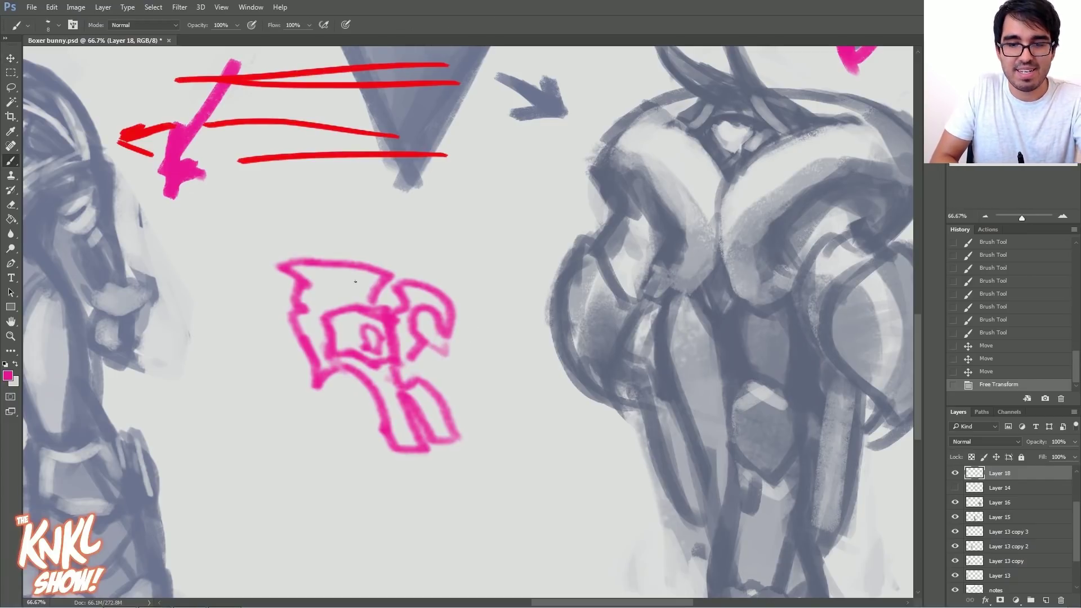
key("bracketright")
key("bracketright")
key("bracketright")
key("bracketright")
left_click_drag(372, 310, 397, 278)
mouse_move(376, 308)
left_mouse_down()
mouse_move(400, 273)
mouse_move(371, 267)
mouse_move(401, 277)
left_mouse_up()
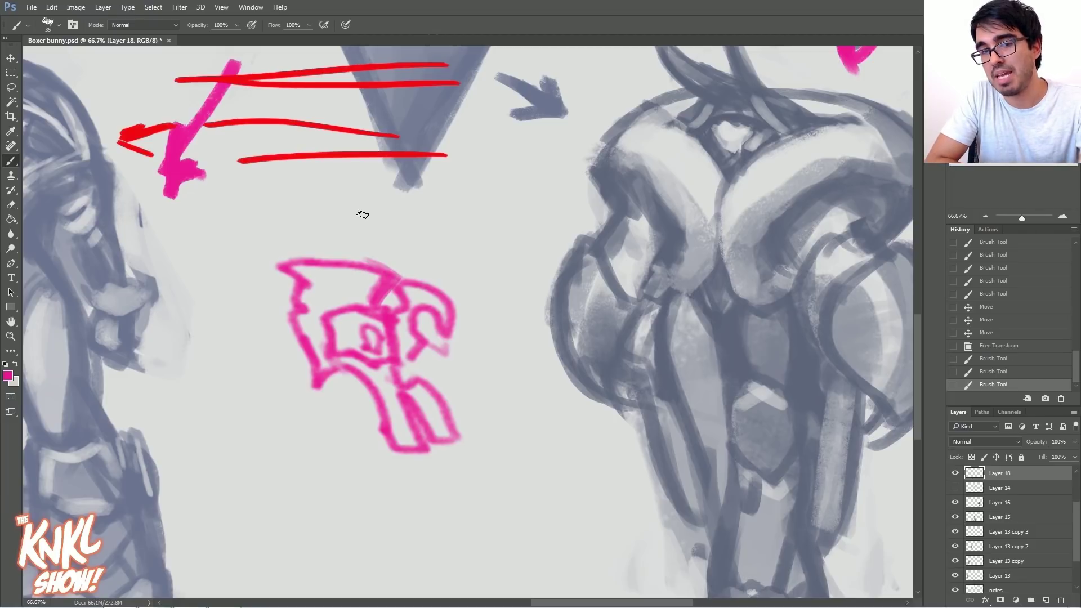
Step: Rotate the magenta tracing until it stands upside down
key("ctrl+t")
mouse_move(469, 277)
left_mouse_down()
mouse_move(310, 237)
mouse_move(286, 372)
left_mouse_up()
key("Return")
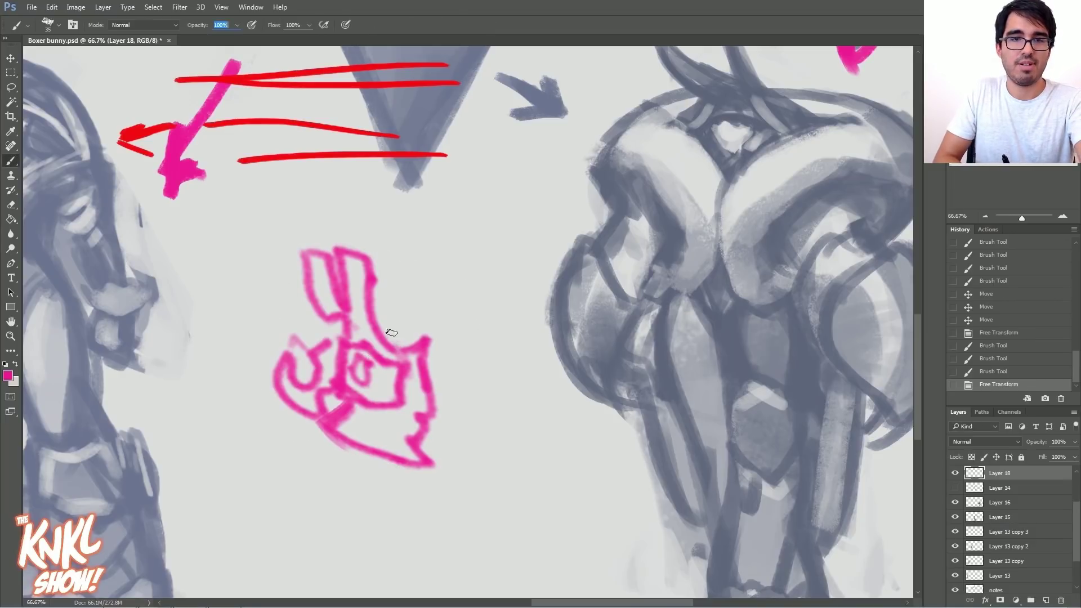
Step: Close the left loop, reinforce the lower wedge and start a slanted line off the tracing's upright neck
left_click_drag(286, 358, 330, 333)
left_click_drag(324, 416, 345, 441)
left_click_drag(351, 405, 433, 462)
mouse_move(416, 336)
left_mouse_down()
mouse_move(426, 332)
mouse_move(378, 318)
mouse_move(394, 260)
mouse_move(419, 250)
left_mouse_up()
key("bracketright")
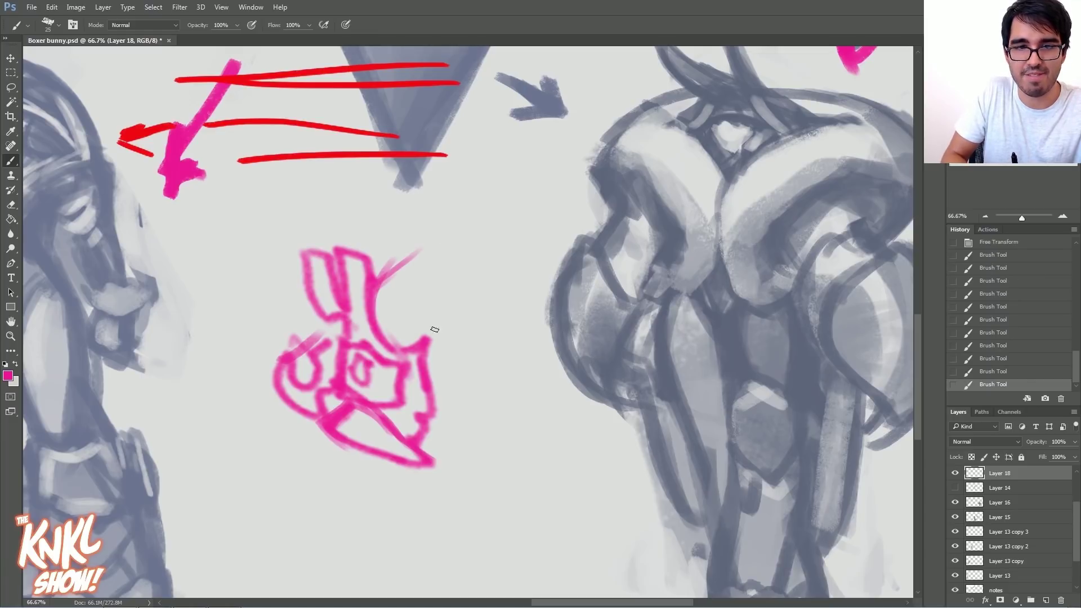
Step: Draw a large pointed fin rising from the shape's right side and strengthen the edge beneath it
left_click_drag(429, 365, 417, 435)
left_click_drag(423, 350, 448, 299)
mouse_move(376, 279)
left_mouse_down()
mouse_move(456, 224)
mouse_move(429, 259)
left_mouse_up()
mouse_move(463, 226)
left_mouse_down()
mouse_move(429, 335)
mouse_move(459, 272)
mouse_move(433, 334)
mouse_move(461, 226)
left_mouse_up()
mouse_move(462, 225)
left_mouse_down()
mouse_move(374, 271)
mouse_move(369, 264)
left_mouse_up()
key("bracketright")
key("bracketright")
left_click_drag(440, 318, 427, 372)
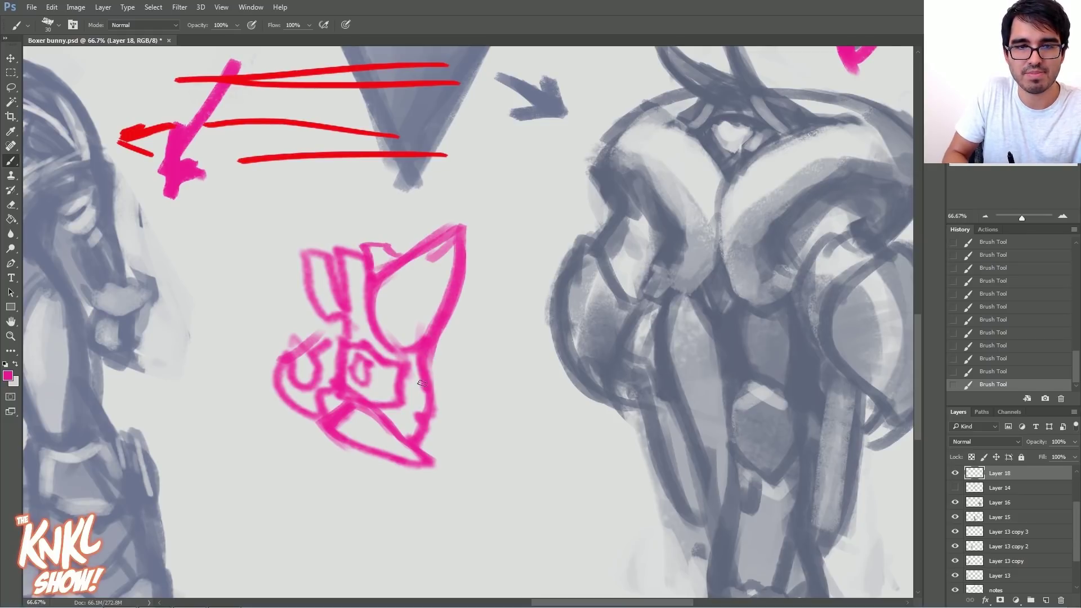
Step: Outline a wider base with a pointed lower tip and a sloping outer edge up the shape's left side
left_click_drag(313, 421, 304, 431)
key("bracketright")
mouse_move(270, 366)
left_mouse_down()
mouse_move(261, 435)
mouse_move(259, 404)
mouse_move(298, 465)
mouse_move(432, 503)
mouse_move(423, 493)
mouse_move(402, 494)
mouse_move(449, 511)
mouse_move(433, 417)
left_mouse_up()
key("bracketleft")
key("bracketleft")
left_click_drag(283, 383, 310, 316)
left_click_drag(306, 274, 288, 352)
Step: Fill the shape's left side, lower tip and fin with translucent magenta shading using a larger brush
key("bracketright")
key("bracketright")
key("bracketright")
key("bracketright")
key("bracketright")
key("bracketright")
key("bracketright")
mouse_move(320, 270)
left_mouse_down()
mouse_move(285, 400)
mouse_move(318, 440)
mouse_move(327, 338)
left_mouse_up()
mouse_move(380, 464)
left_mouse_down()
mouse_move(416, 487)
mouse_move(404, 387)
mouse_move(453, 259)
left_mouse_up()
Step: Darken the upright bars and inner lines with a smaller brush, and erase highlights around the central ring and lower wedge
key("bracketleft")
key("bracketleft")
key("bracketleft")
key("bracketleft")
left_click_drag(356, 269, 357, 300)
key("bracketleft")
key("bracketleft")
mouse_move(329, 411)
left_mouse_down()
mouse_move(332, 366)
mouse_move(316, 395)
left_mouse_up()
left_click_drag(316, 396, 331, 363)
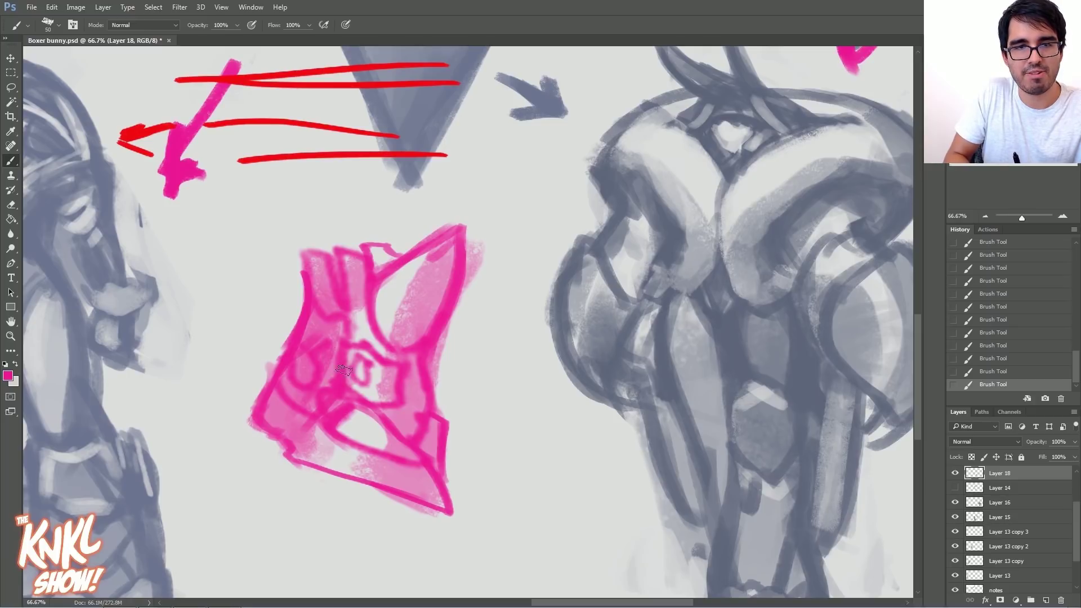
mouse_move(290, 453)
left_mouse_down()
mouse_move(332, 404)
mouse_move(335, 273)
left_mouse_up()
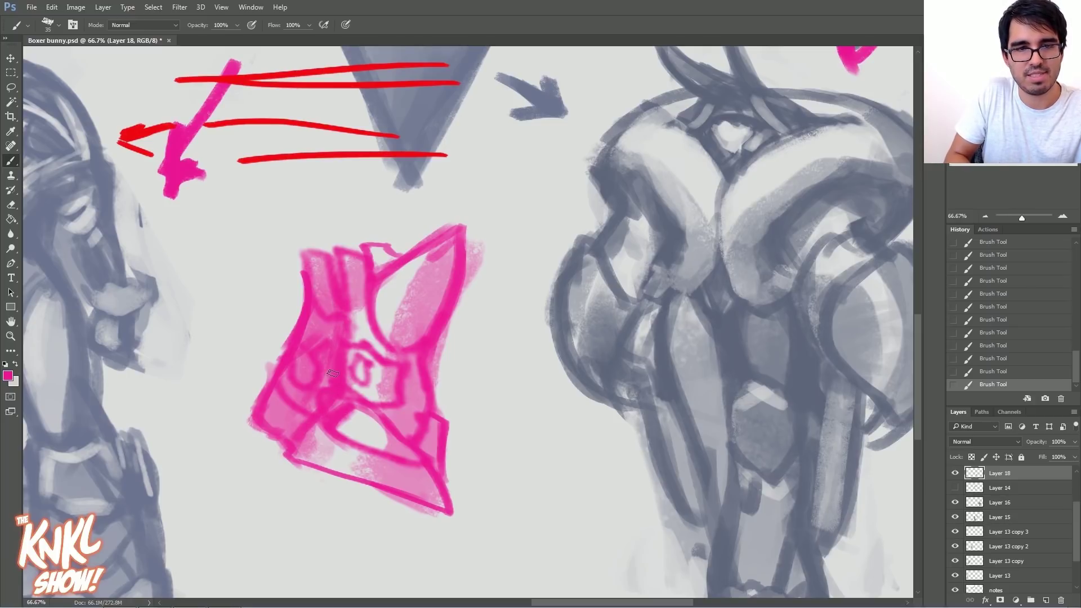
mouse_move(346, 417)
left_mouse_down()
mouse_move(382, 373)
mouse_move(369, 315)
left_mouse_up()
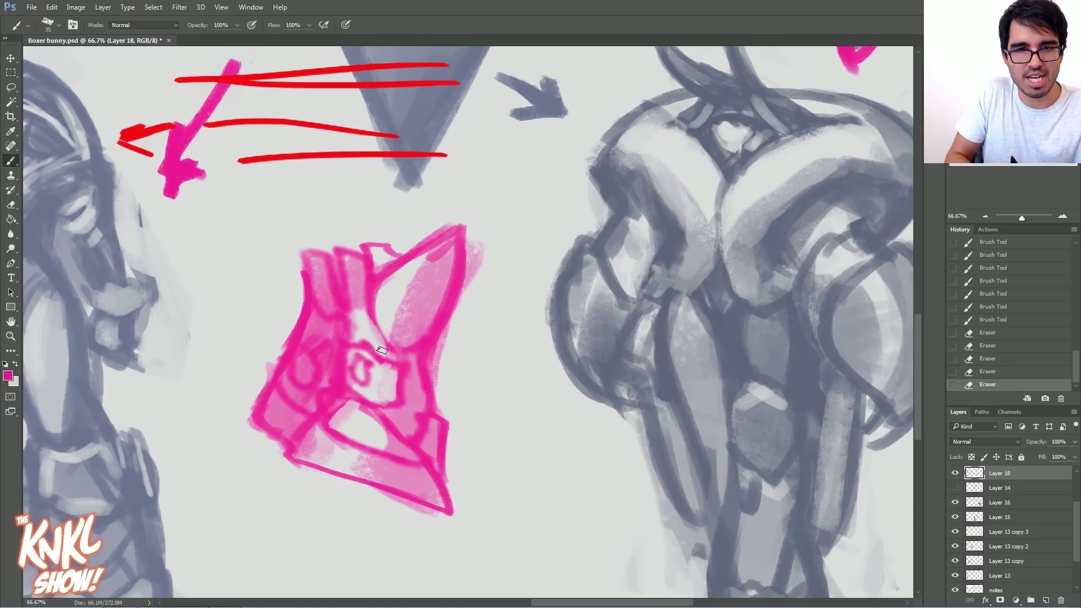
Step: Darken the shape's inner lines, add small facets around the ring and lower bulge, and reinforce the upper and fin outlines
left_click_drag(376, 354, 360, 304)
left_click_drag(390, 353, 380, 339)
mouse_move(331, 376)
left_mouse_down()
mouse_move(307, 369)
mouse_move(309, 358)
left_mouse_up()
left_click_drag(311, 373, 304, 369)
mouse_move(309, 394)
left_mouse_down()
mouse_move(285, 426)
mouse_move(281, 408)
mouse_move(277, 451)
mouse_move(249, 424)
mouse_move(269, 443)
left_mouse_up()
mouse_move(285, 444)
left_mouse_down()
mouse_move(251, 434)
mouse_move(267, 436)
mouse_move(259, 432)
mouse_move(260, 392)
left_mouse_up()
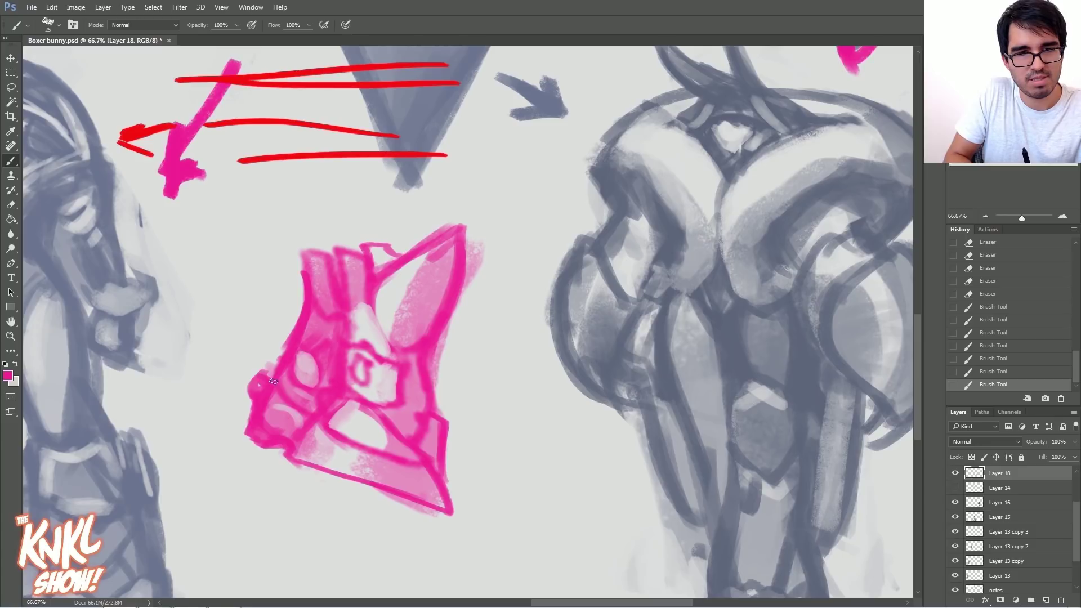
mouse_move(307, 301)
left_mouse_down()
mouse_move(307, 270)
mouse_move(321, 257)
mouse_move(369, 249)
left_mouse_up()
mouse_move(439, 417)
left_mouse_down()
mouse_move(472, 283)
mouse_move(464, 225)
mouse_move(391, 257)
left_mouse_up()
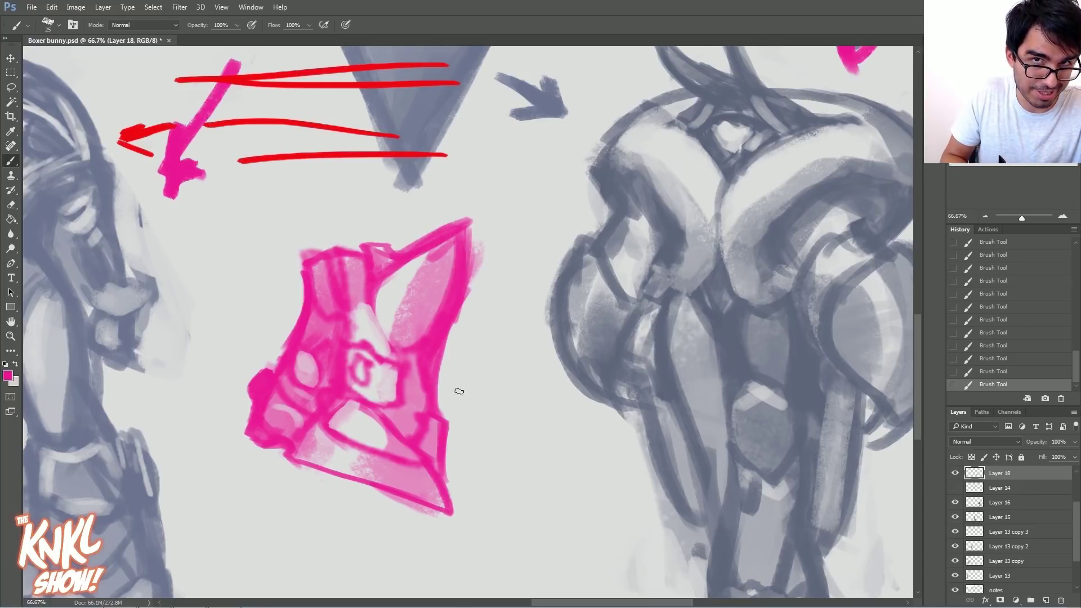
Step: Trim the shape's right contour, erase a thin highlight along the fin, and paint a slanted cap above the upright bars
mouse_move(458, 411)
left_mouse_down()
mouse_move(459, 332)
mouse_move(465, 369)
left_mouse_up()
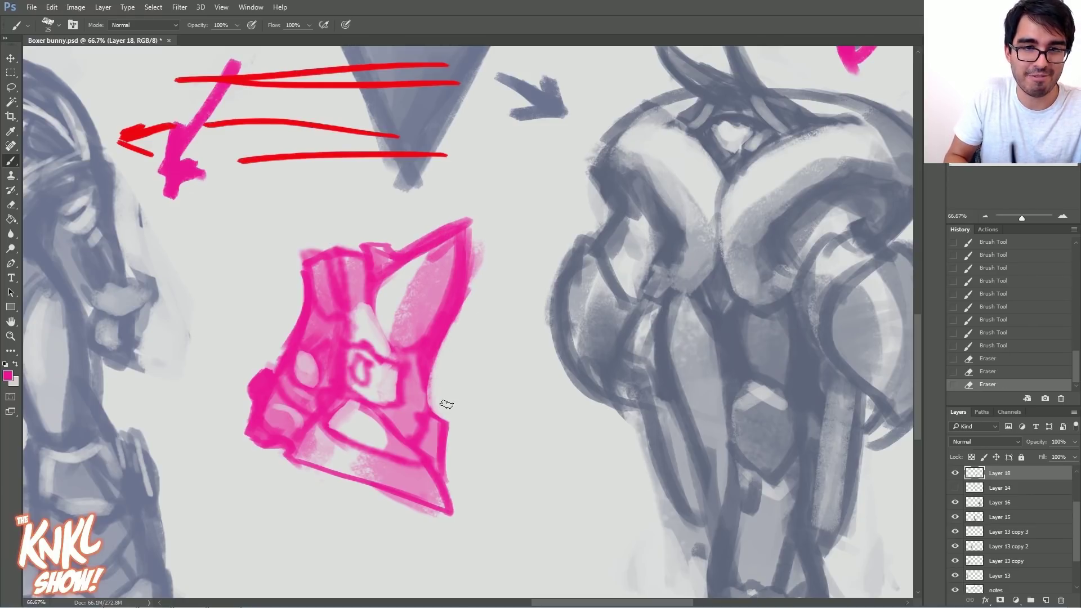
mouse_move(438, 419)
left_mouse_down()
mouse_move(417, 363)
mouse_move(461, 277)
left_mouse_up()
left_click_drag(424, 347, 462, 279)
key("bracketright")
mouse_move(347, 336)
left_mouse_down()
mouse_move(349, 257)
mouse_move(316, 256)
mouse_move(326, 230)
left_mouse_up()
key("bracketright")
mouse_move(326, 227)
left_mouse_down()
mouse_move(385, 247)
mouse_move(326, 240)
mouse_move(362, 242)
left_mouse_up()
Step: Thicken the magenta edge below the fin with a smaller brush, and erase the left contour to a cleaner outline
key("bracketleft")
key("bracketleft")
left_click_drag(446, 472, 451, 495)
mouse_move(452, 437)
left_mouse_down()
mouse_move(452, 495)
mouse_move(449, 479)
left_mouse_up()
left_click_drag(442, 376, 455, 463)
mouse_move(448, 354)
left_mouse_down()
mouse_move(447, 420)
mouse_move(448, 334)
left_mouse_up()
mouse_move(460, 310)
left_mouse_down()
mouse_move(435, 405)
mouse_move(453, 340)
left_mouse_up()
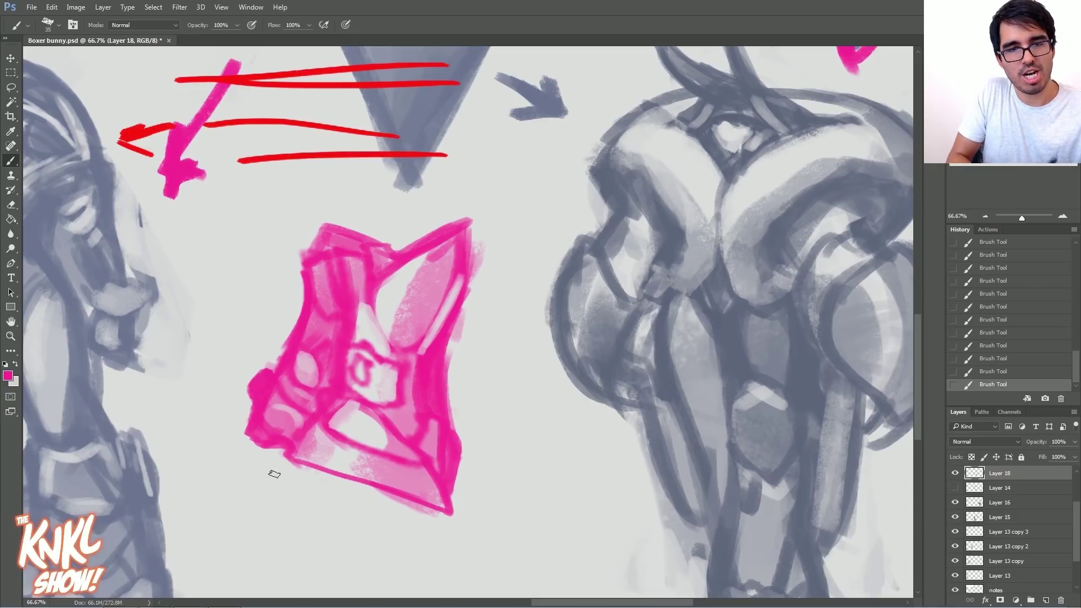
mouse_move(255, 449)
left_mouse_down()
mouse_move(247, 366)
mouse_move(272, 354)
mouse_move(307, 258)
left_mouse_up()
left_click_drag(276, 363, 310, 259)
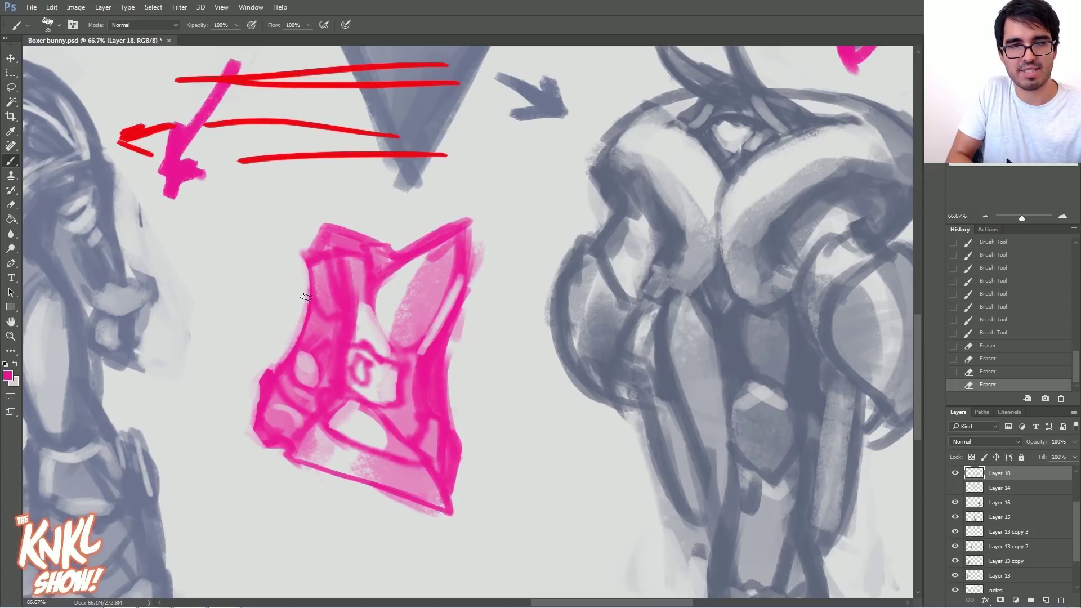
Step: Flip the magenta shape horizontally, rotate it about 6.5 degrees and reposition it between the two figures
key("ctrl+minus")
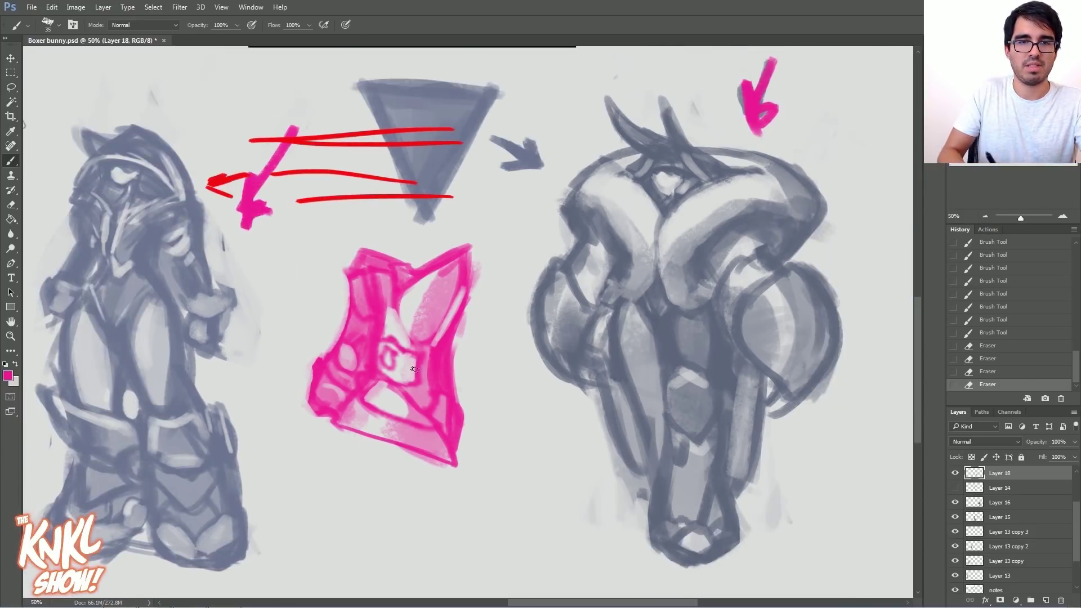
key("ctrl+t")
right_click(432, 351)
left_click(467, 524)
left_click_drag(422, 366, 435, 420)
left_click_drag(469, 281, 485, 288)
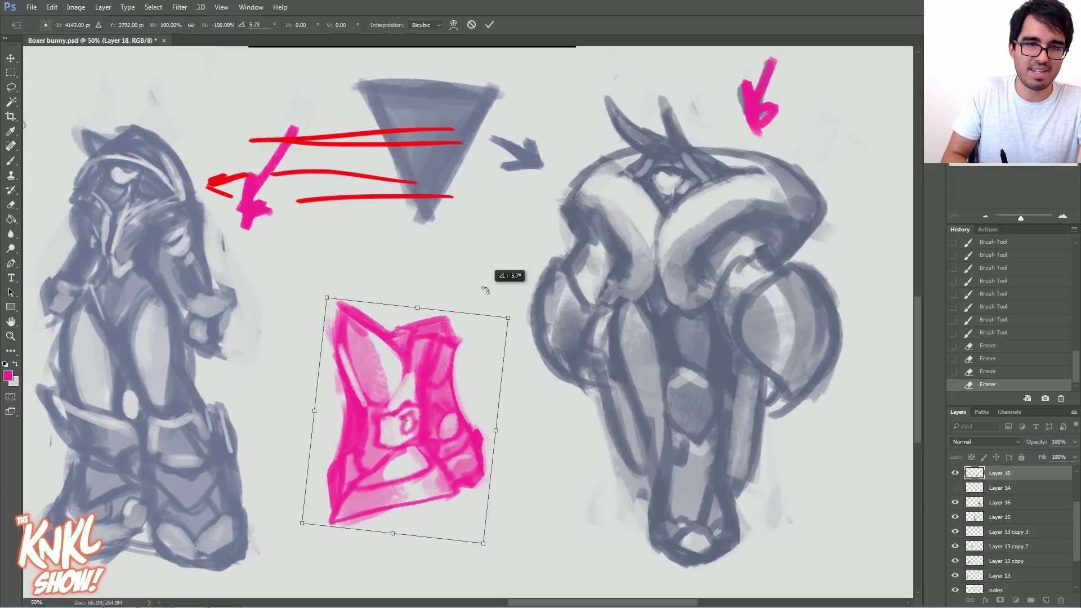
left_click_drag(444, 376, 422, 410)
left_click_drag(379, 305, 499, 242)
mouse_move(438, 375)
left_mouse_down()
mouse_move(198, 397)
mouse_move(262, 374)
mouse_move(549, 366)
mouse_move(559, 387)
left_mouse_up()
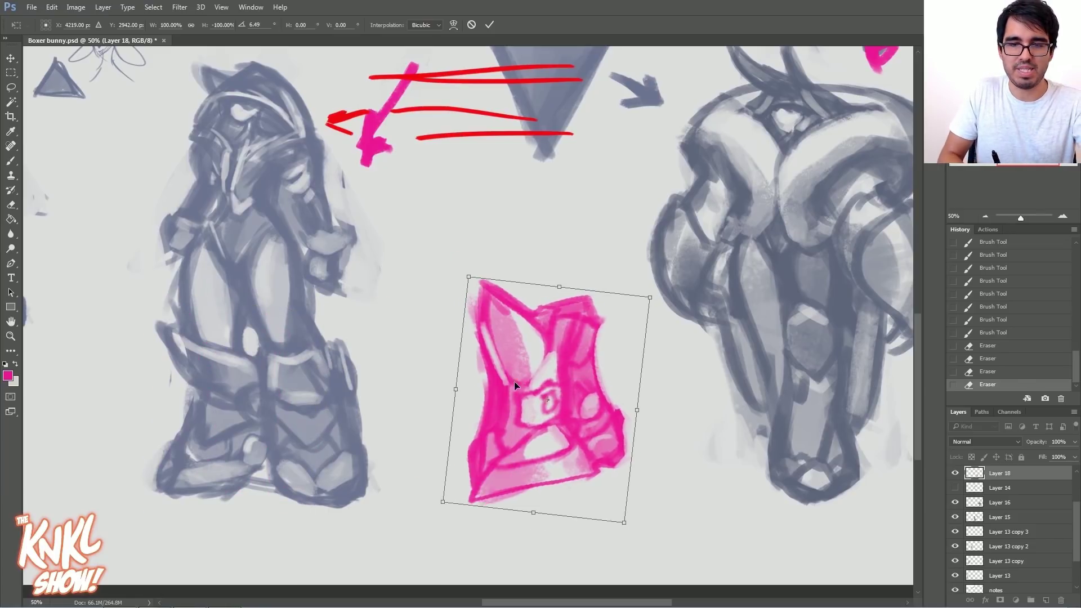
key("Return")
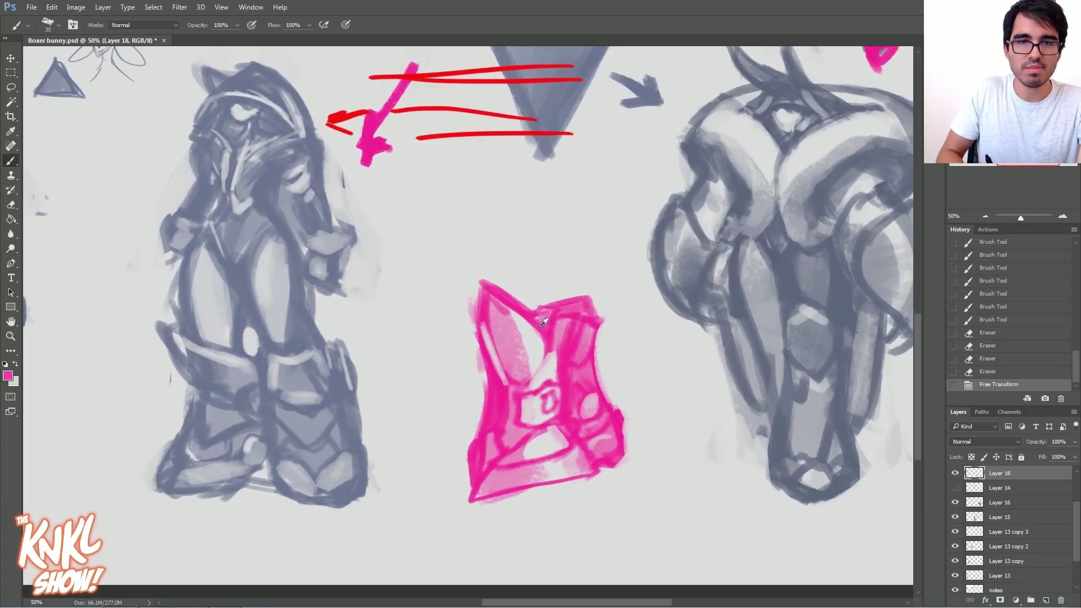
Step: Darken the traced shape to a deep magenta by lowering its lightness with Hue/Saturation
key("ctrl+u")
left_click(809, 395)
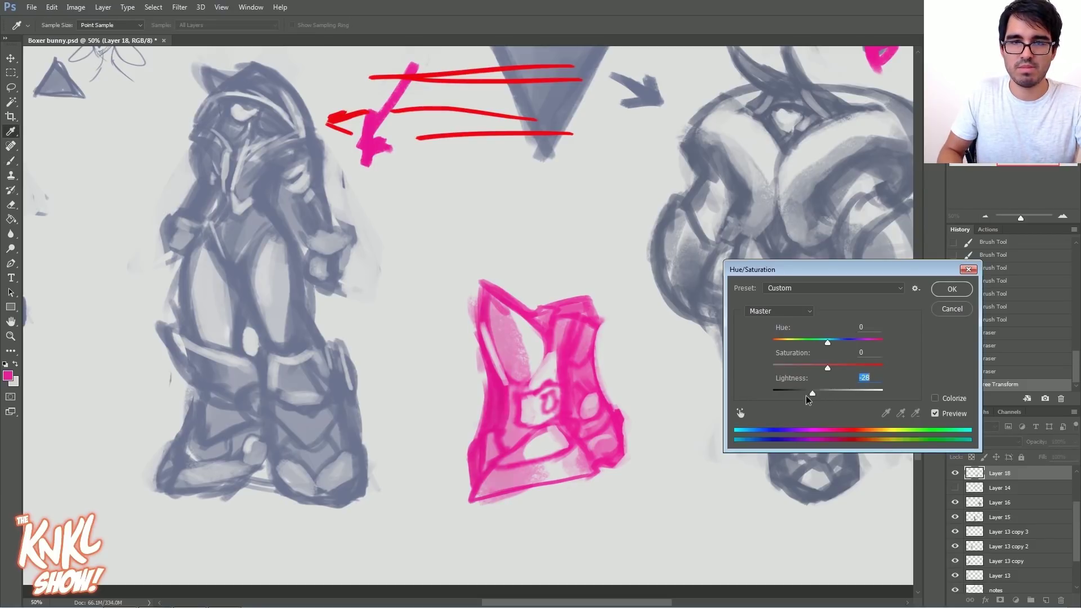
left_click(952, 289)
Step: Hide the hooded figure's Layer 15 and make a duplicate of it to work on
key("v")
right_click(280, 197)
left_click(316, 193)
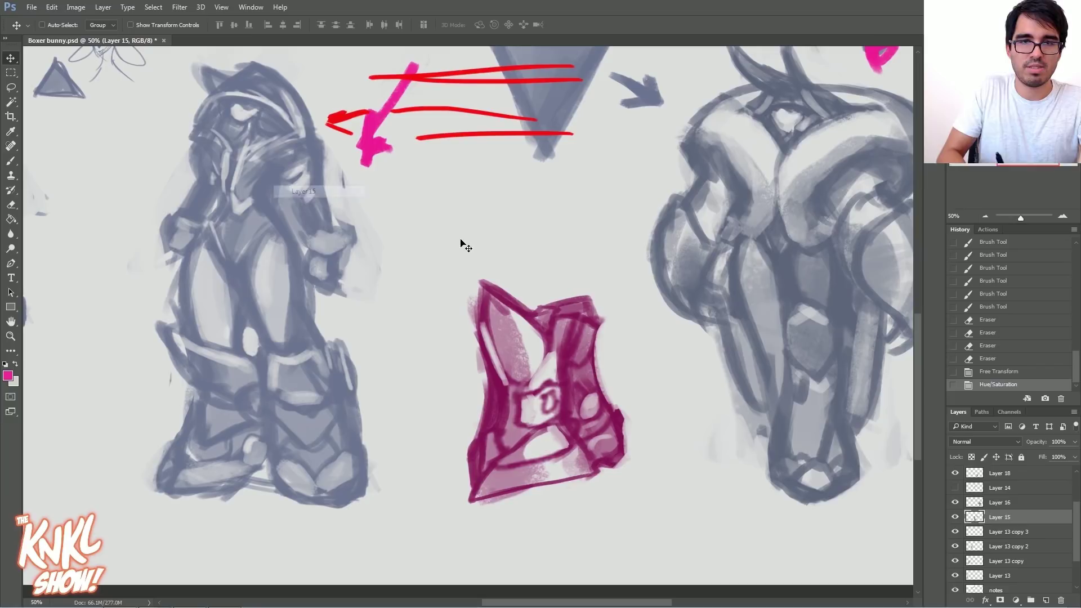
left_click(955, 516)
key("ctrl+j")
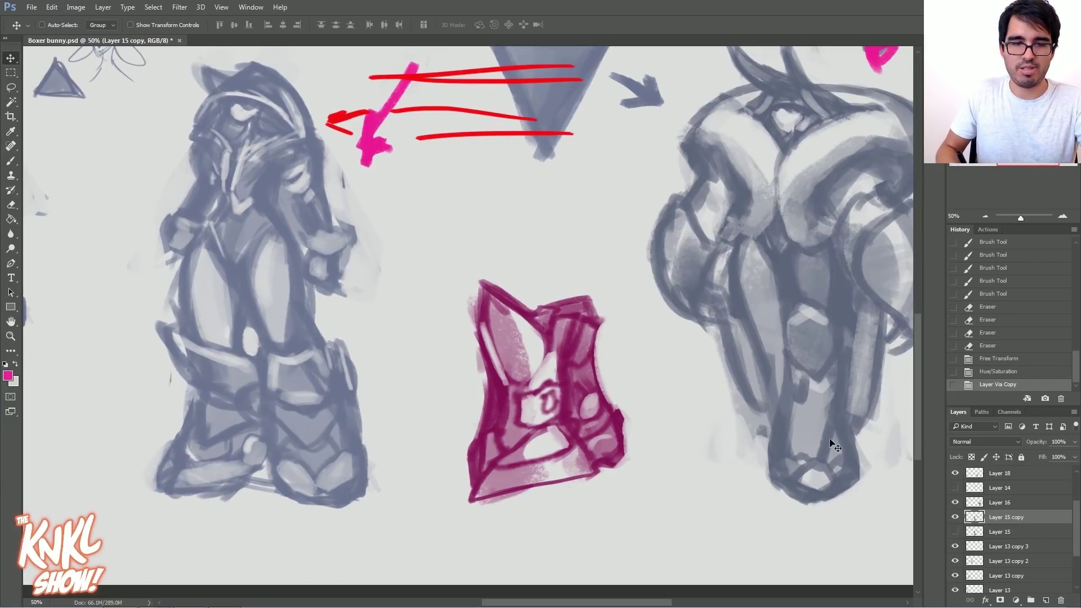
Step: Lock the duplicate's transparent pixels and fill the figure with the deep magenta sampled from the traced shape
left_click(971, 457)
key("alt+BackSpace")
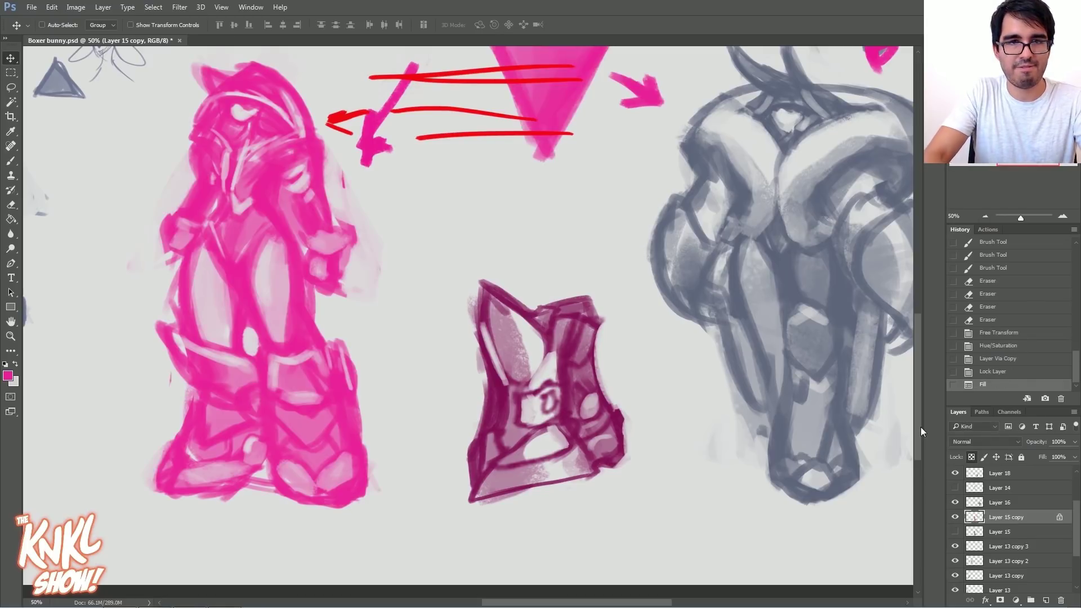
key("b")
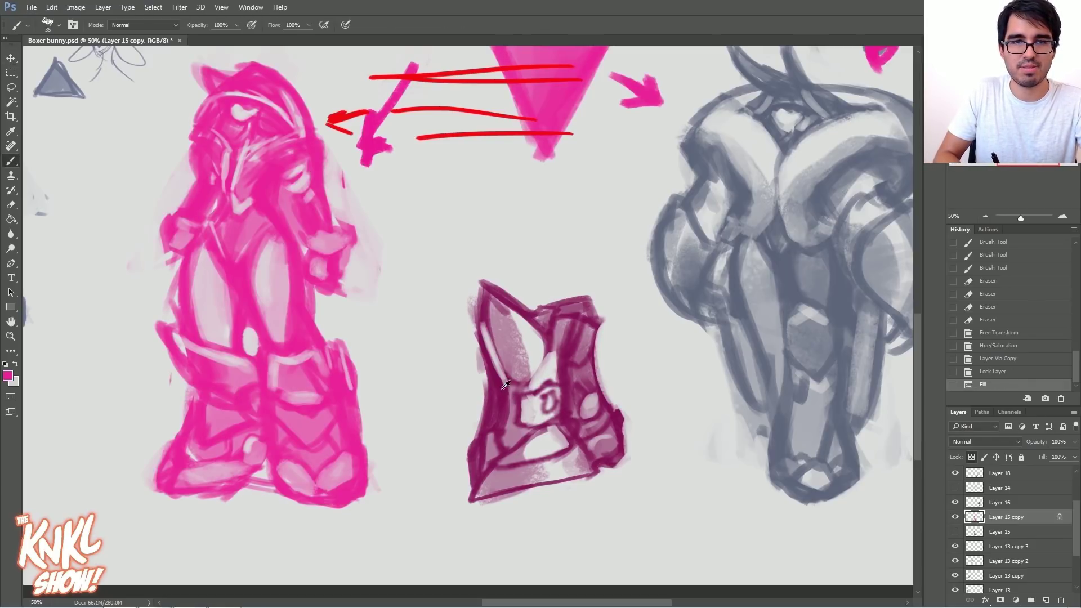
key("shift+BackSpace")
key("Return")
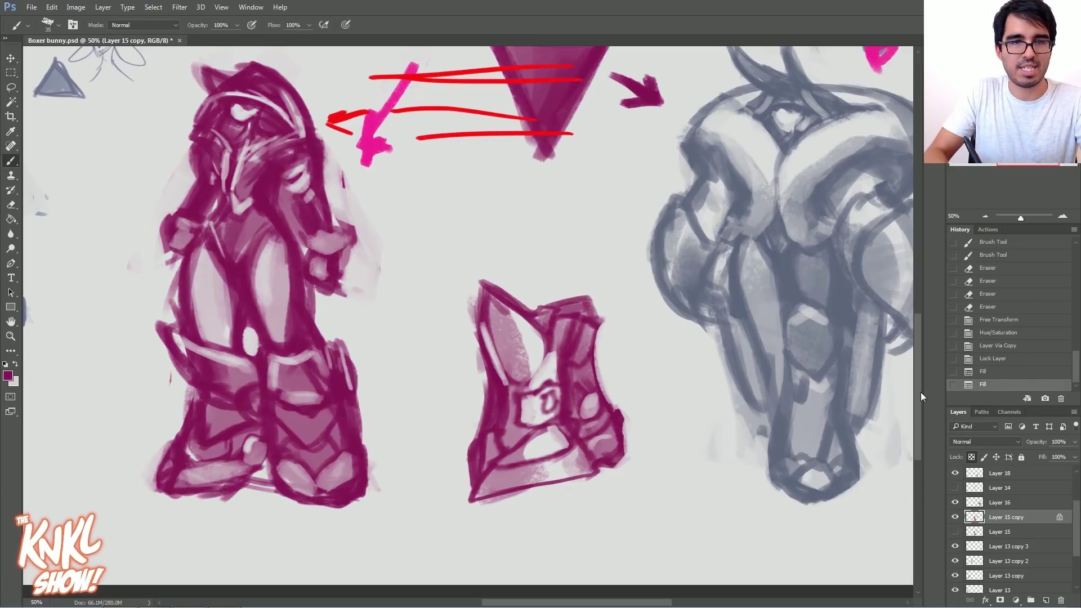
Step: Place the traced shape over the figure's left boot and scale it to about 77% width and 91% height
key("v")
mouse_move(549, 390)
left_mouse_down()
mouse_move(203, 442)
mouse_move(232, 433)
left_mouse_up()
key("ctrl+t")
left_click_drag(311, 420, 256, 405)
mouse_move(221, 306)
left_mouse_down()
mouse_move(222, 334)
mouse_move(222, 315)
left_mouse_up()
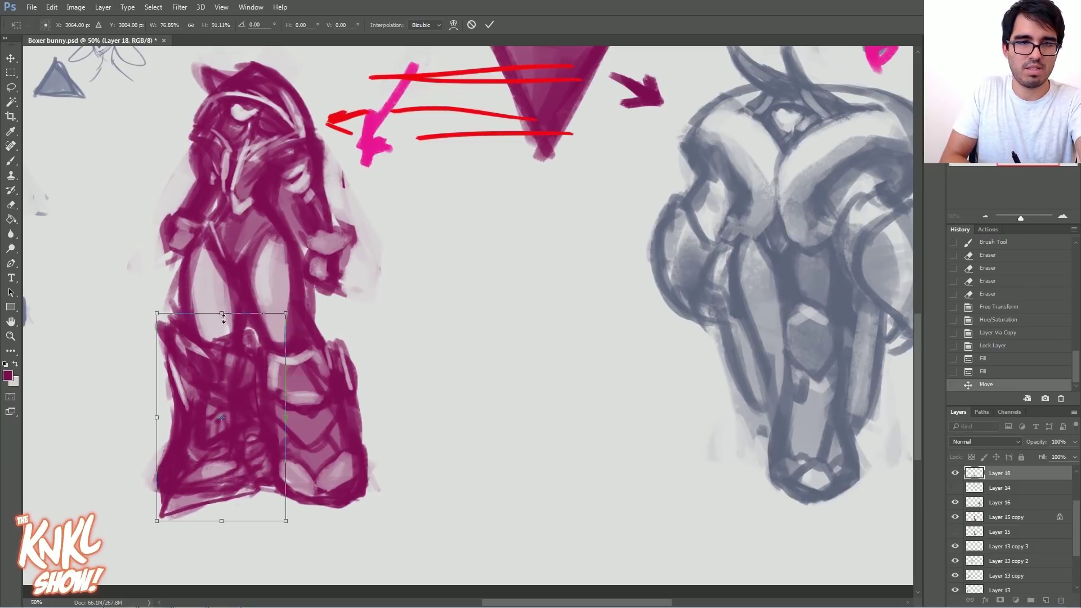
key("Return")
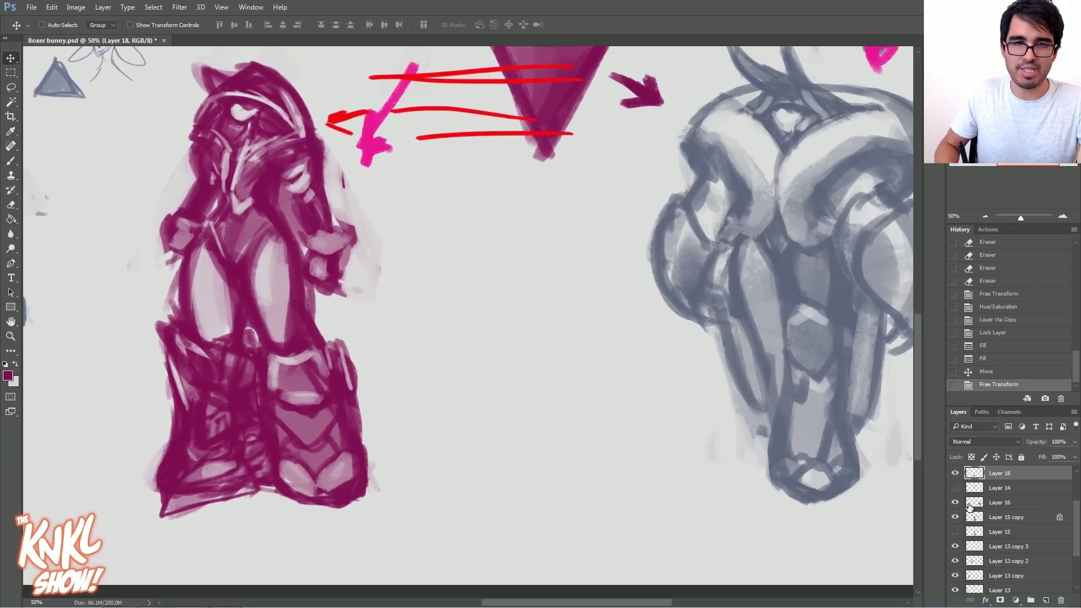
Step: Erase the old boot drawing on Layer 15 copy beneath the newly placed shape
right_click(314, 209)
left_click(333, 214)
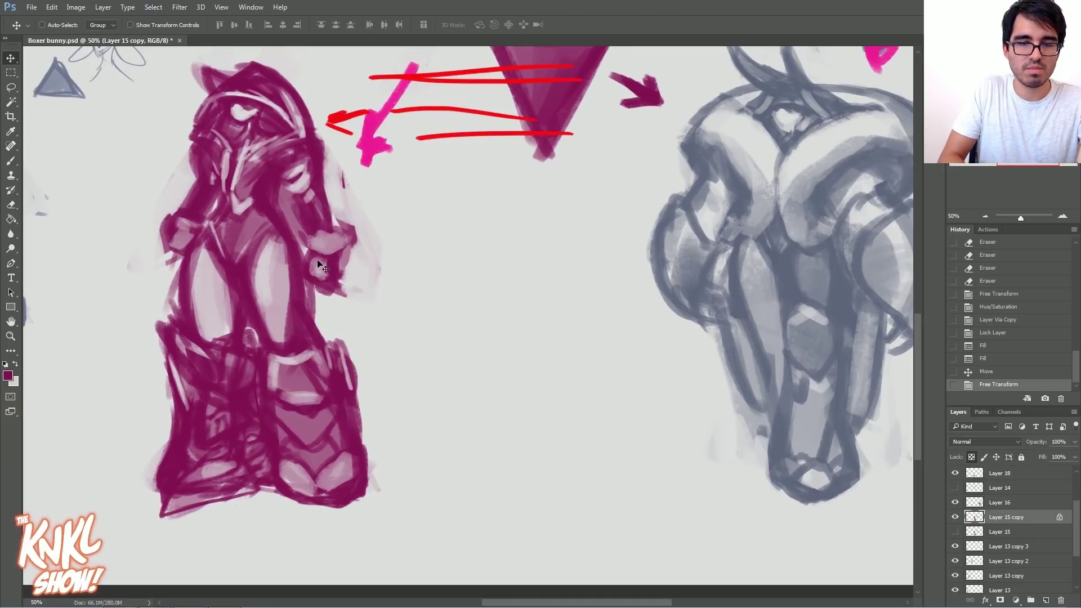
key("b")
mouse_move(205, 376)
left_mouse_down()
mouse_move(172, 344)
mouse_move(197, 479)
mouse_move(231, 479)
mouse_move(240, 398)
mouse_move(157, 327)
mouse_move(202, 359)
mouse_move(248, 451)
mouse_move(231, 405)
mouse_move(149, 490)
mouse_move(144, 517)
mouse_move(169, 385)
mouse_move(152, 337)
left_mouse_up()
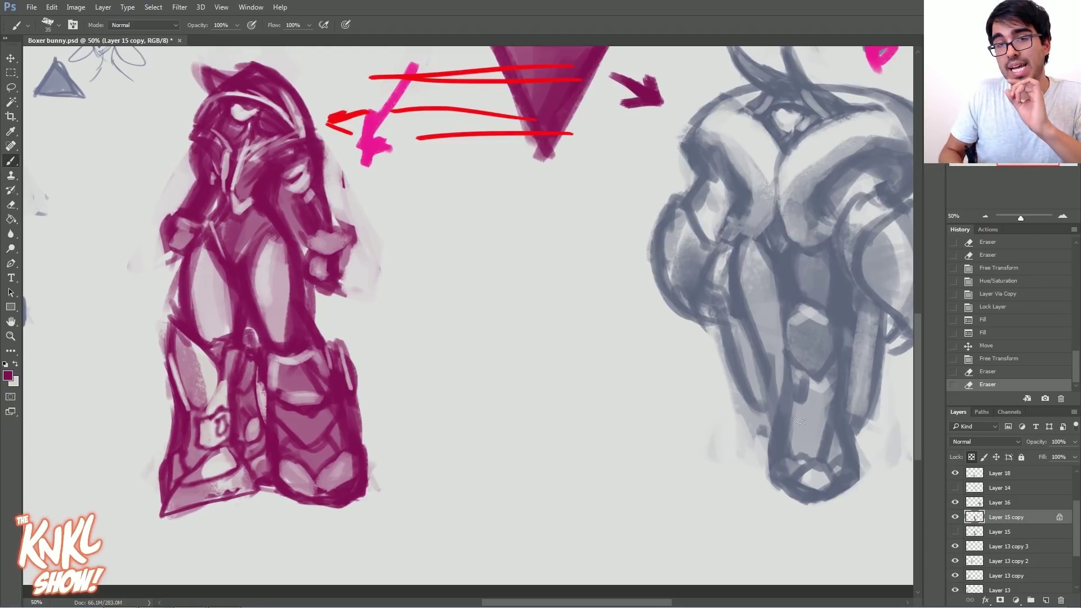
Step: Toggle the visibility of Layer 16, Layer 13 copy 3 and Layer 15 copy to check what each contains
left_click(975, 501)
left_click(955, 503)
left_click(954, 504)
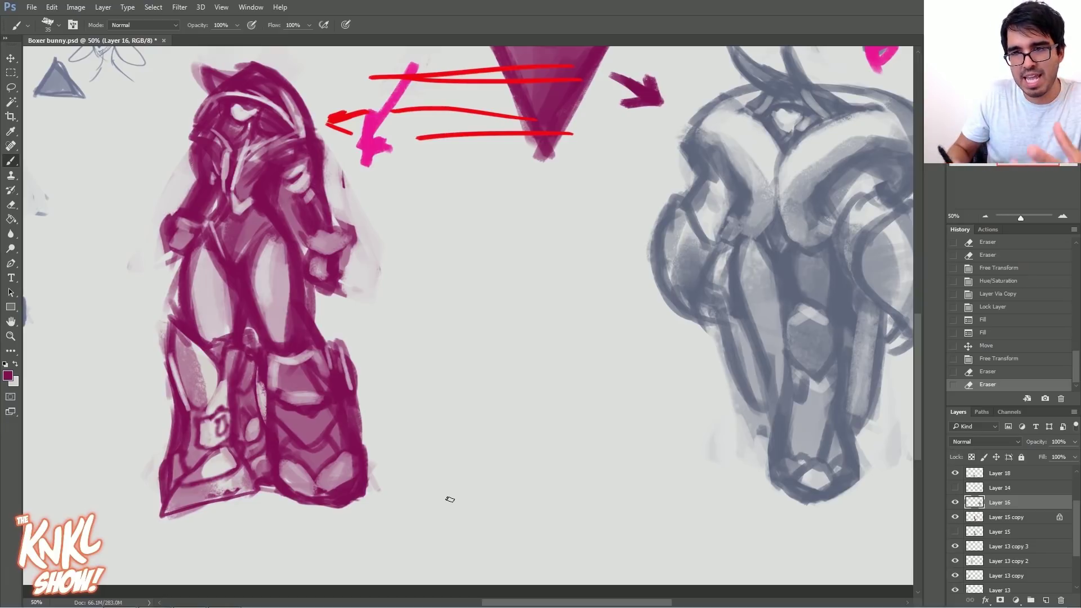
left_click(955, 502)
left_click(955, 502)
left_click(955, 547)
left_click(956, 547)
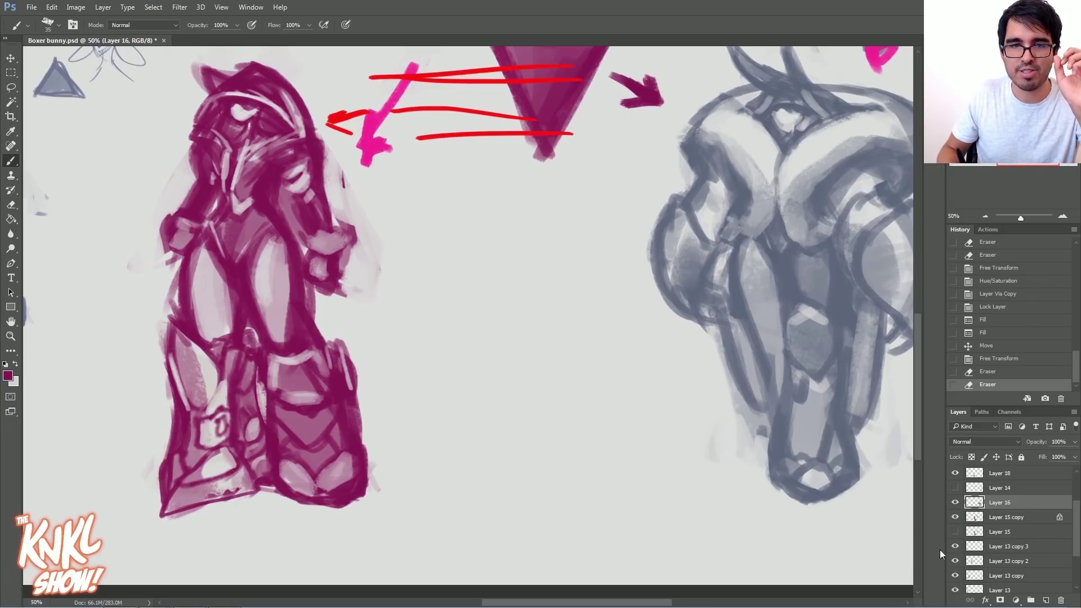
key("v")
right_click(292, 249)
left_click(322, 249)
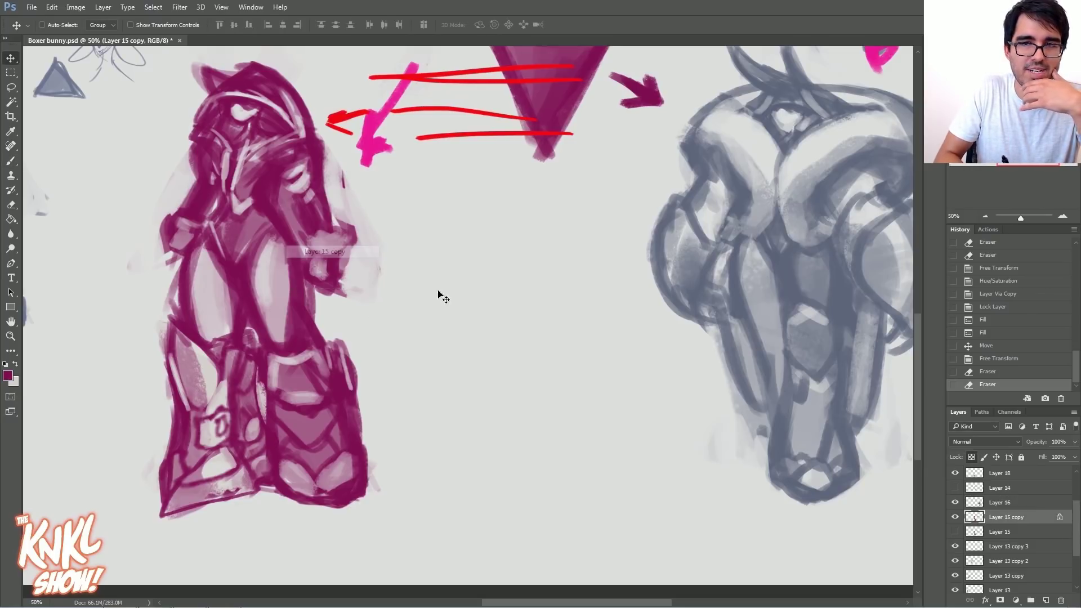
left_click(955, 517)
left_click(954, 517)
Step: Lighten the toe of the right boot and paint over the lines around the left boot's buckle
key("b")
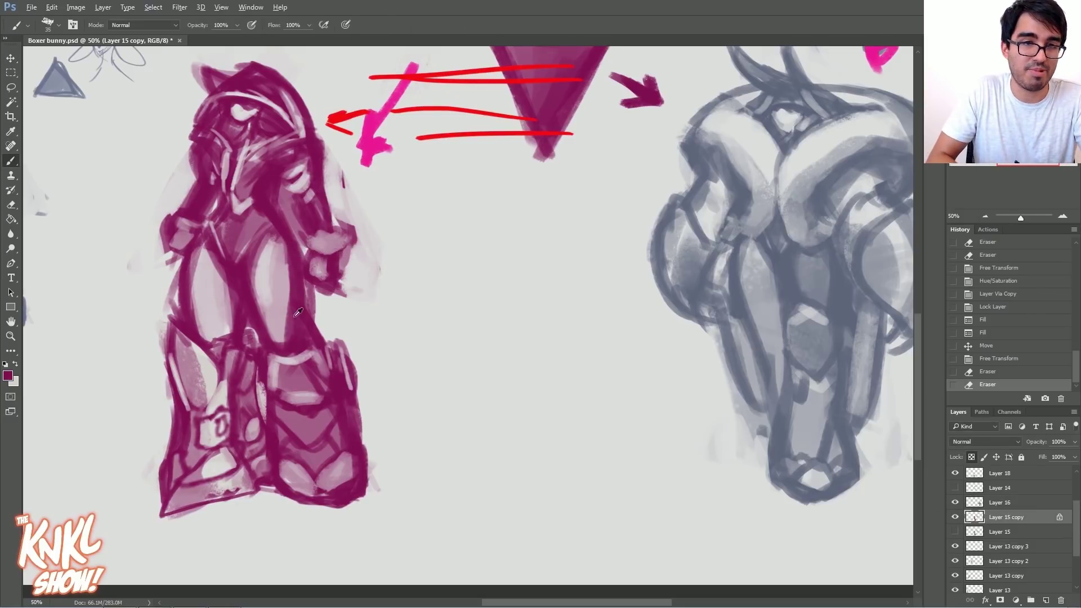
mouse_move(286, 373)
left_mouse_down()
mouse_move(340, 433)
mouse_move(337, 489)
mouse_move(315, 499)
mouse_move(342, 482)
mouse_move(352, 490)
mouse_move(330, 509)
mouse_move(363, 487)
mouse_move(306, 501)
left_mouse_up()
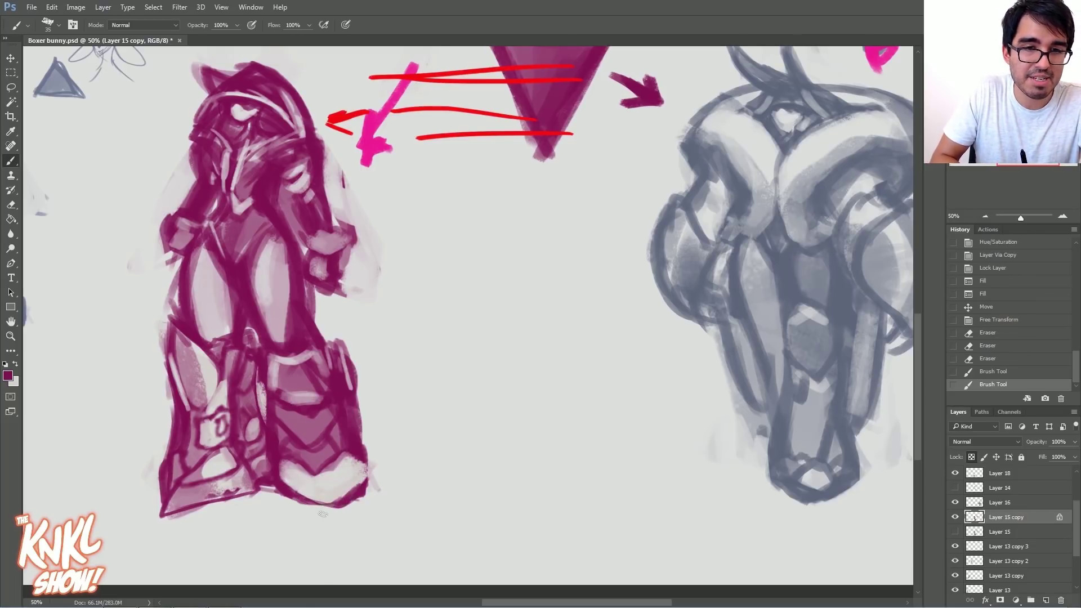
left_click_drag(219, 376, 197, 409)
mouse_move(222, 384)
left_mouse_down()
mouse_move(201, 420)
mouse_move(212, 445)
mouse_move(216, 416)
left_mouse_up()
key("bracketleft")
key("bracketleft")
mouse_move(226, 441)
left_mouse_down()
mouse_move(208, 446)
mouse_move(220, 426)
mouse_move(205, 440)
left_mouse_up()
Step: Move the boot shape's Layer 18 directly above Layer 15 copy and merge it down into that layer
key("e")
left_click(956, 502)
left_click(956, 503)
left_click(954, 474)
left_click(955, 473)
left_click_drag(994, 475, 994, 508)
key("ctrl+e")
Step: Rework the left boot's buckle into a slanted light patch, and lighten the outer edge of the right thigh
mouse_move(215, 423)
left_mouse_down()
mouse_move(203, 442)
mouse_move(218, 464)
left_mouse_up()
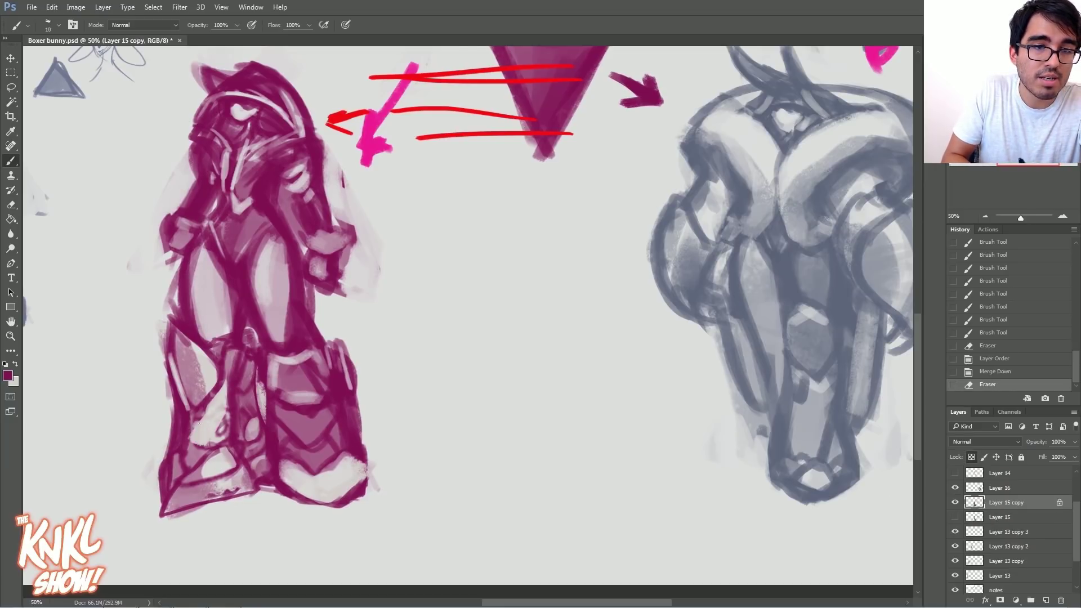
left_click_drag(231, 410, 205, 445)
key("bracketright")
key("bracketright")
key("bracketright")
key("bracketright")
mouse_move(192, 424)
left_mouse_down()
mouse_move(269, 327)
mouse_move(280, 293)
left_mouse_up()
mouse_move(281, 269)
left_mouse_down()
mouse_move(287, 340)
mouse_move(321, 335)
mouse_move(322, 275)
left_mouse_up()
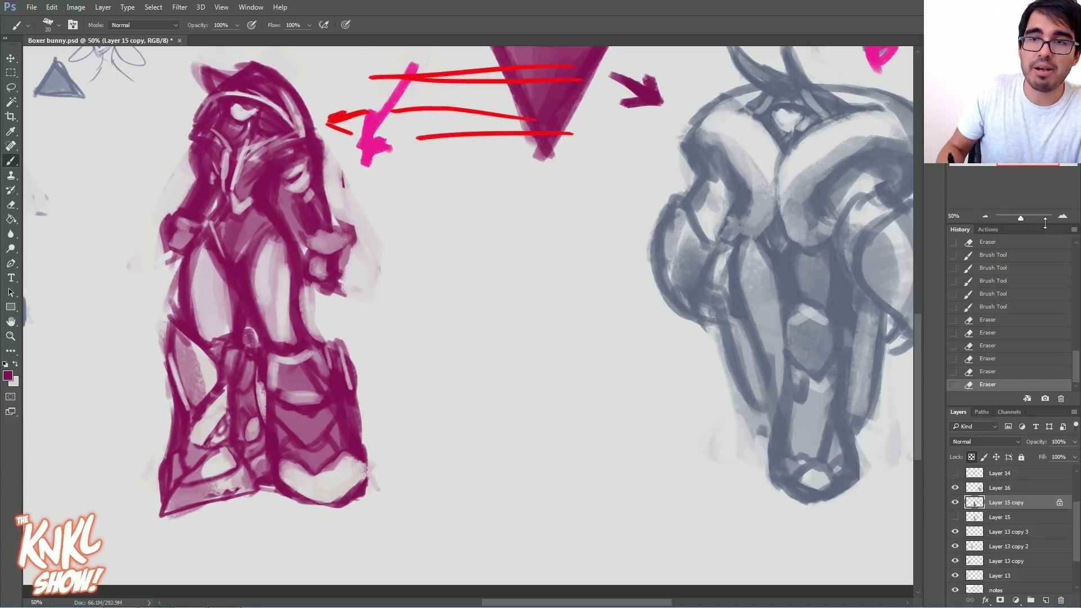
Step: Darken the figure's upper chest on Layer 15 copy and try erasing highlight strokes around the collar and belly
left_click(1063, 216)
left_click_drag(1029, 147, 1017, 142)
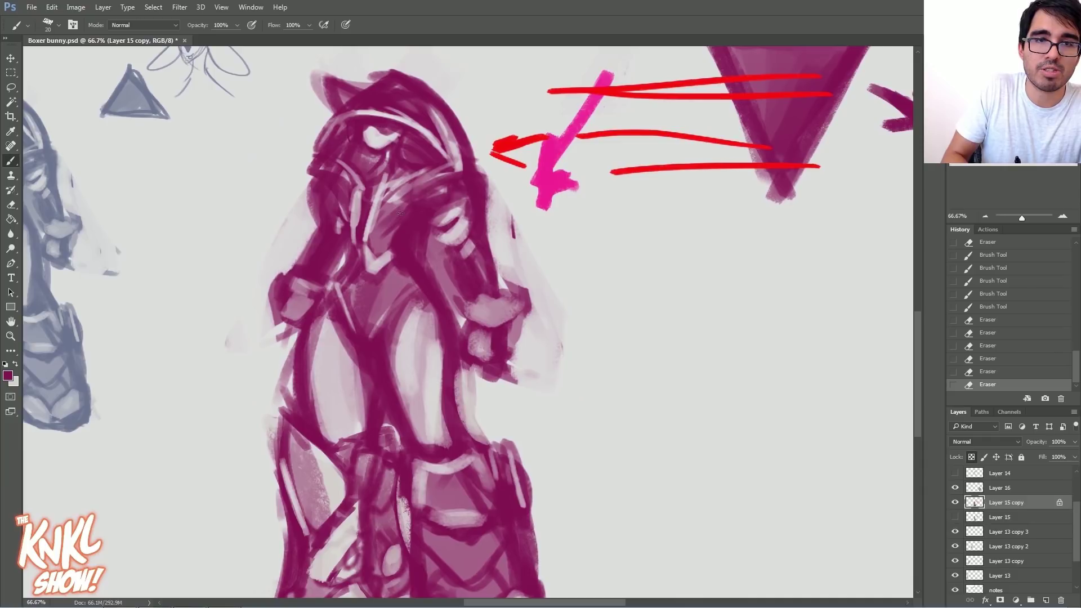
left_click_drag(413, 195, 408, 181)
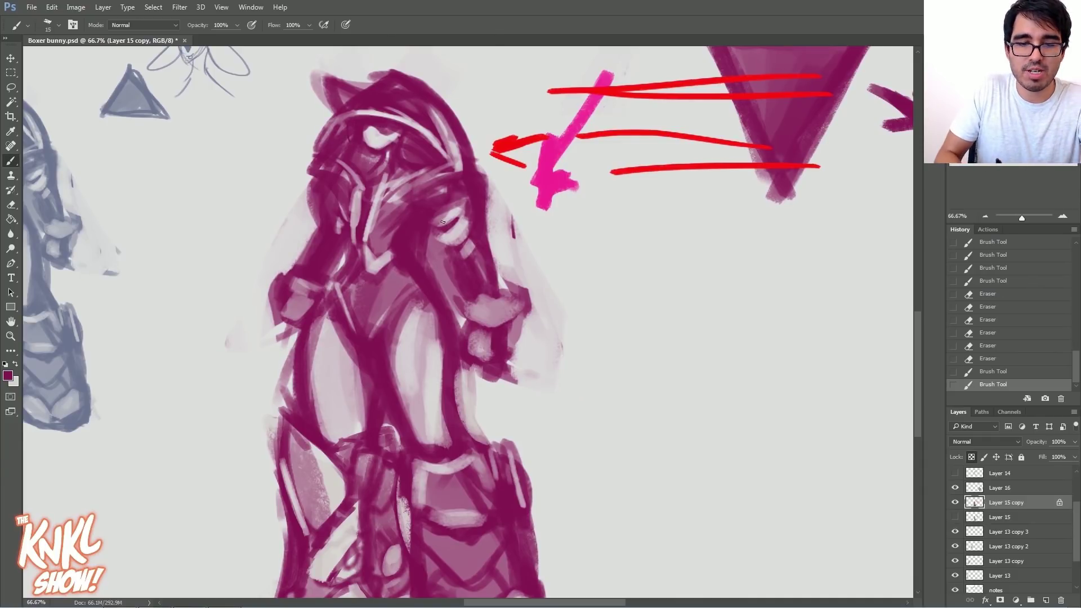
key("v")
right_click(425, 204)
left_click(459, 214)
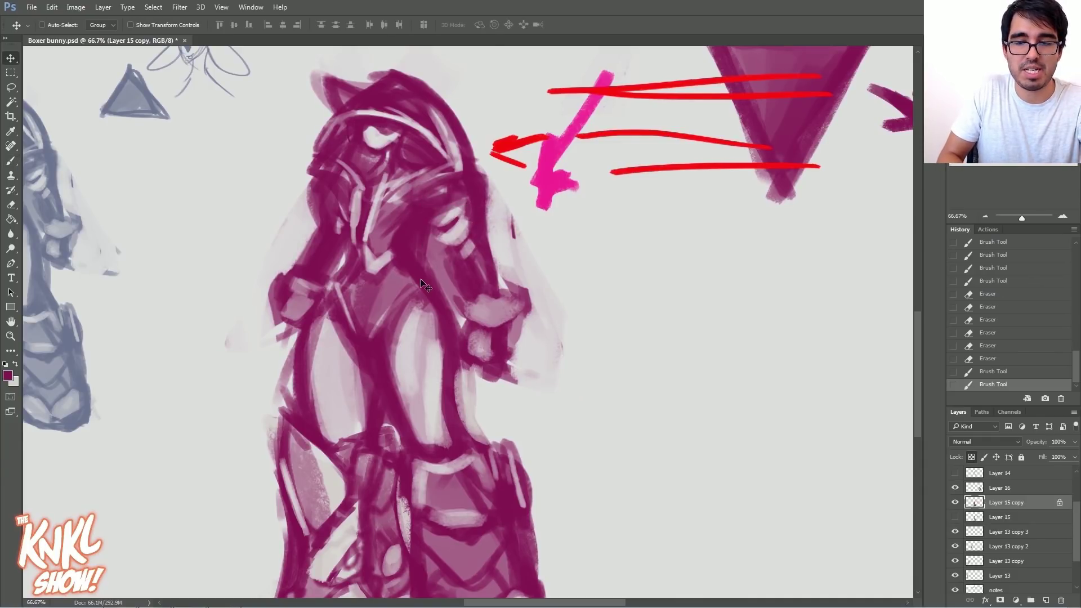
key("b")
key("e")
left_click_drag(406, 186, 389, 200)
mouse_move(401, 185)
left_mouse_down()
mouse_move(383, 198)
mouse_move(393, 201)
left_mouse_up()
left_click_drag(403, 260, 391, 245)
left_click_drag(394, 198, 421, 187)
Step: Unlock the layer's transparent pixels and erase angular highlights along the collar and chest with a smaller eraser
left_click(971, 458)
left_click_drag(403, 191, 419, 175)
left_click_drag(366, 211, 387, 182)
key("bracketleft")
left_click_drag(390, 239, 401, 260)
mouse_move(373, 205)
left_mouse_down()
mouse_move(392, 182)
mouse_move(352, 237)
left_mouse_up()
left_click_drag(355, 191, 360, 188)
Step: Erase zigzag highlights across the hood's front and refine the light strap on the chest's left side
mouse_move(393, 94)
left_mouse_down()
mouse_move(362, 101)
mouse_move(398, 85)
mouse_move(417, 112)
left_mouse_up()
left_click_drag(349, 108, 353, 104)
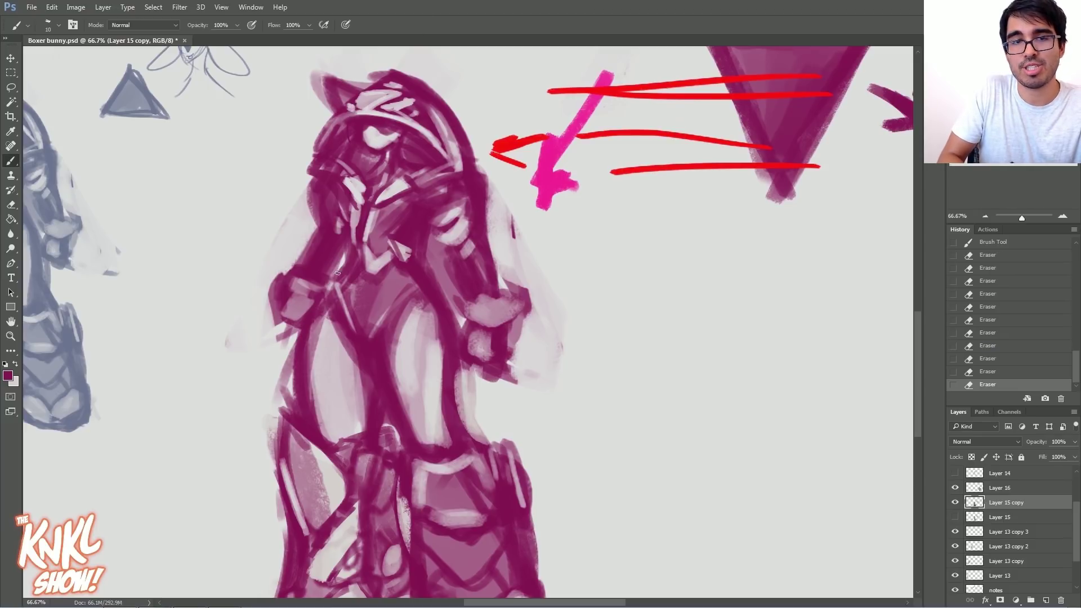
mouse_move(336, 274)
left_mouse_down()
mouse_move(342, 280)
mouse_move(352, 246)
mouse_move(337, 187)
left_mouse_up()
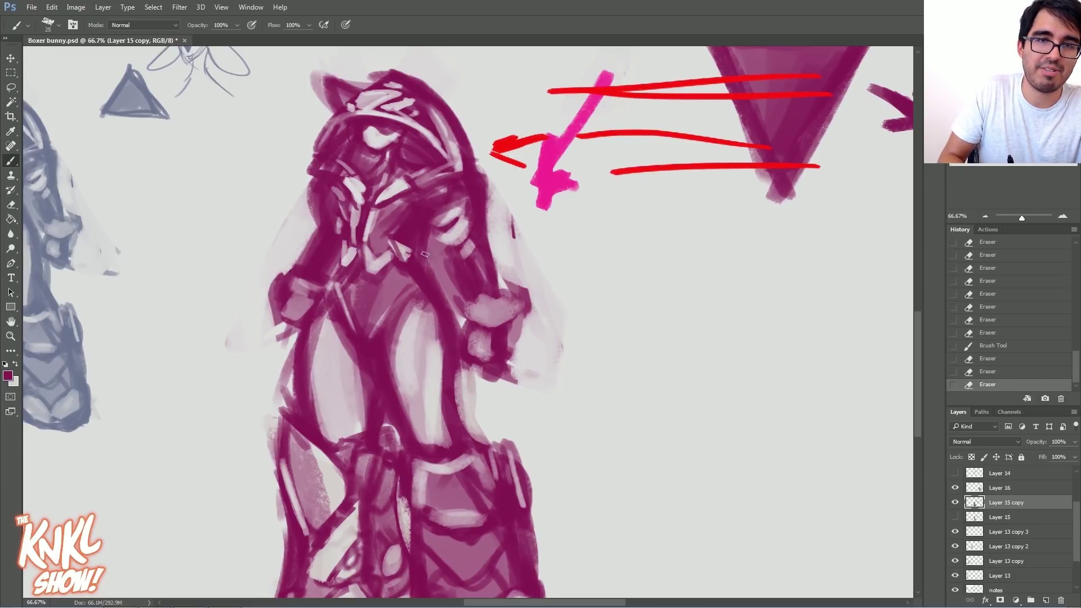
Step: Carve a long highlight down the right arm, reshape the right glove's cuff, and darken the left glove and arm
mouse_move(437, 266)
left_mouse_down()
mouse_move(453, 307)
mouse_move(430, 246)
mouse_move(479, 244)
mouse_move(497, 228)
mouse_move(500, 288)
mouse_move(477, 304)
left_mouse_up()
mouse_move(478, 307)
left_mouse_down()
mouse_move(517, 286)
mouse_move(507, 320)
left_mouse_up()
mouse_move(498, 324)
left_mouse_down()
mouse_move(523, 302)
mouse_move(491, 305)
mouse_move(498, 336)
mouse_move(472, 284)
mouse_move(516, 319)
left_mouse_up()
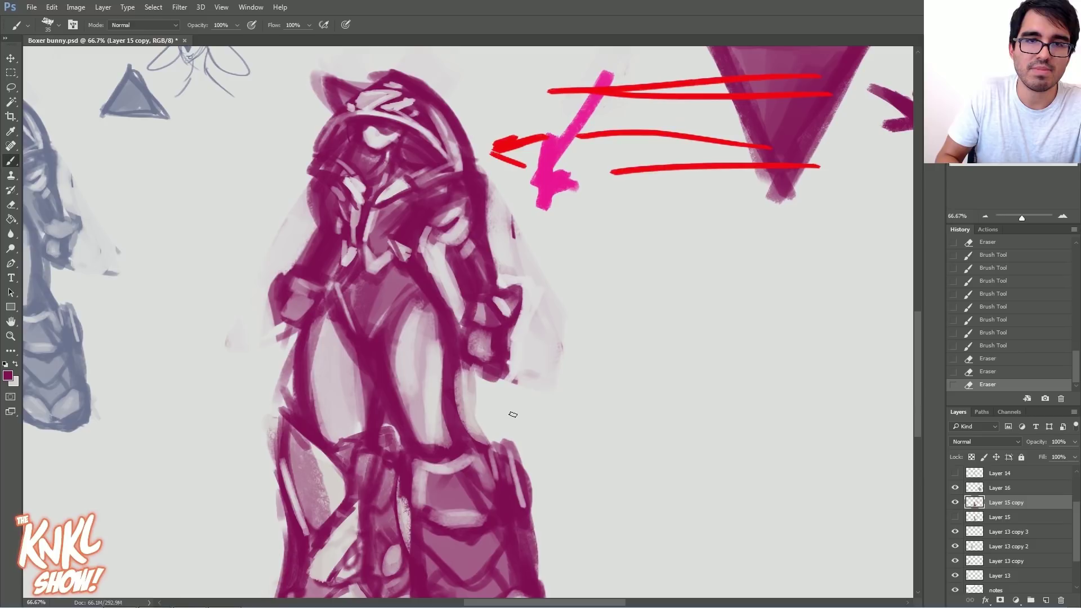
key("bracketright")
left_click_drag(483, 356, 483, 346)
left_click_drag(290, 299, 277, 325)
mouse_move(295, 284)
left_mouse_down()
mouse_move(304, 257)
mouse_move(327, 241)
mouse_move(312, 207)
left_mouse_up()
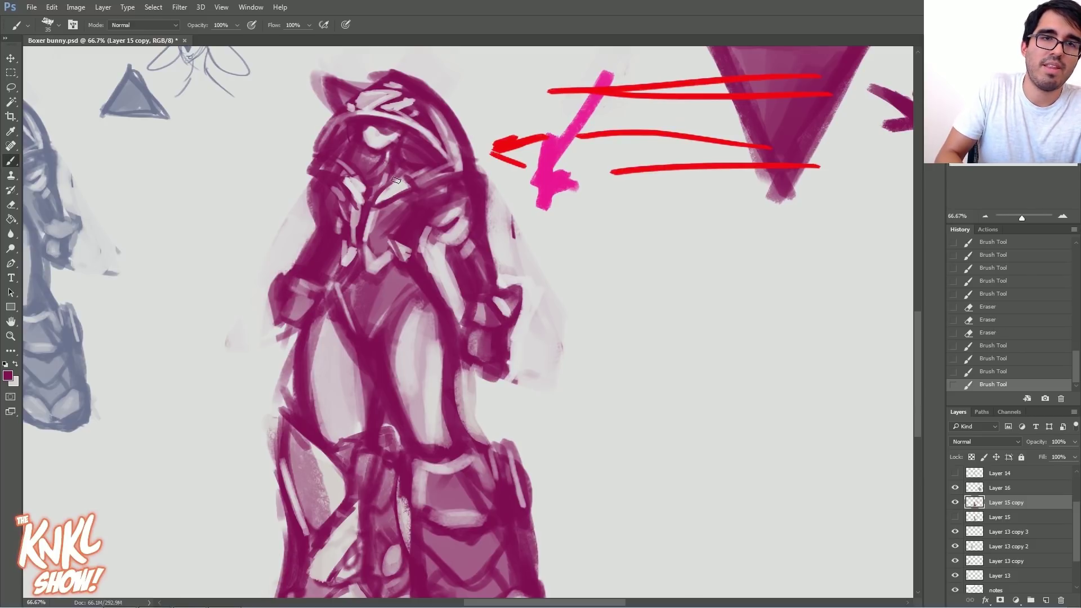
Step: Darken a spot on the upper chest and brush dark shading across the left hip and the top of the right thigh on Layer 15 copy
left_click_drag(363, 183, 365, 194)
key("bracketright")
key("bracketright")
mouse_move(445, 350)
left_mouse_down()
mouse_move(432, 296)
mouse_move(415, 336)
left_mouse_up()
left_click_drag(416, 336, 445, 320)
left_click_drag(321, 319, 313, 338)
key("bracketright")
key("bracketright")
key("bracketright")
left_click_drag(431, 306, 414, 333)
left_click_drag(427, 331, 440, 324)
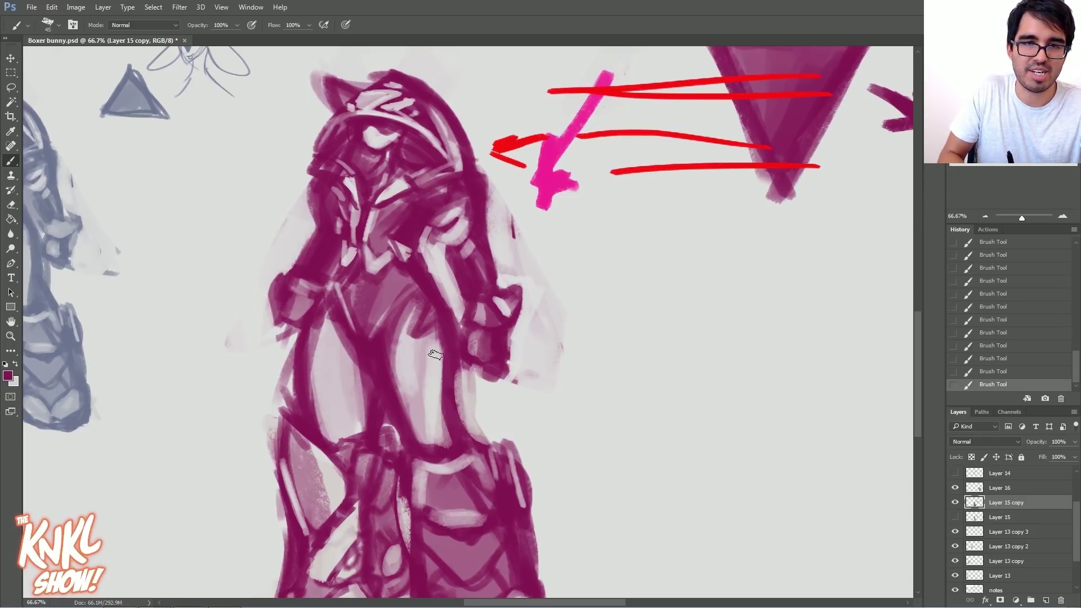
key("bracketleft")
key("bracketleft")
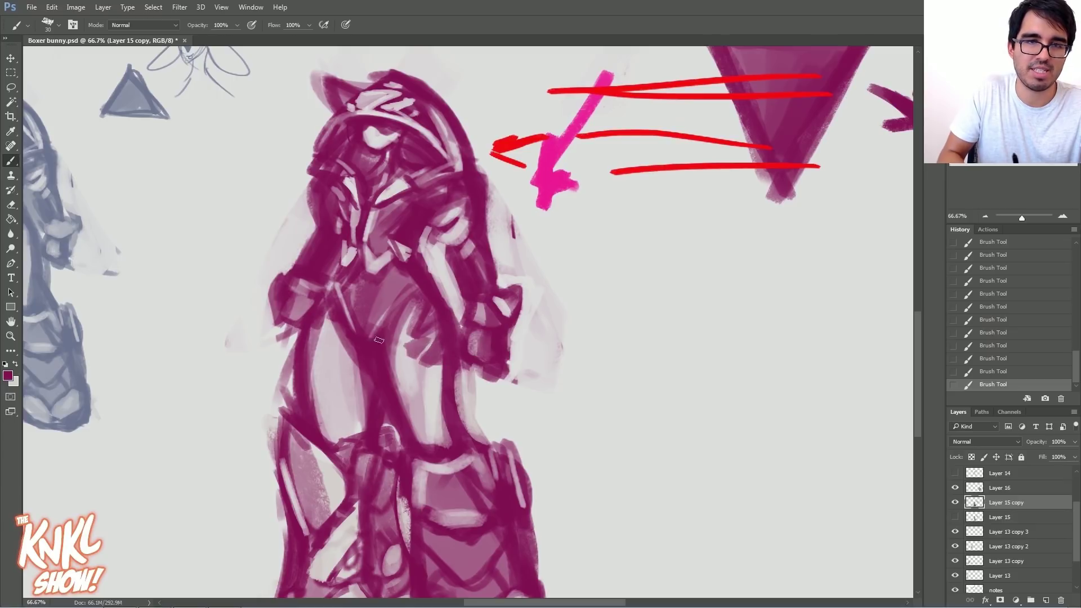
key("bracketleft")
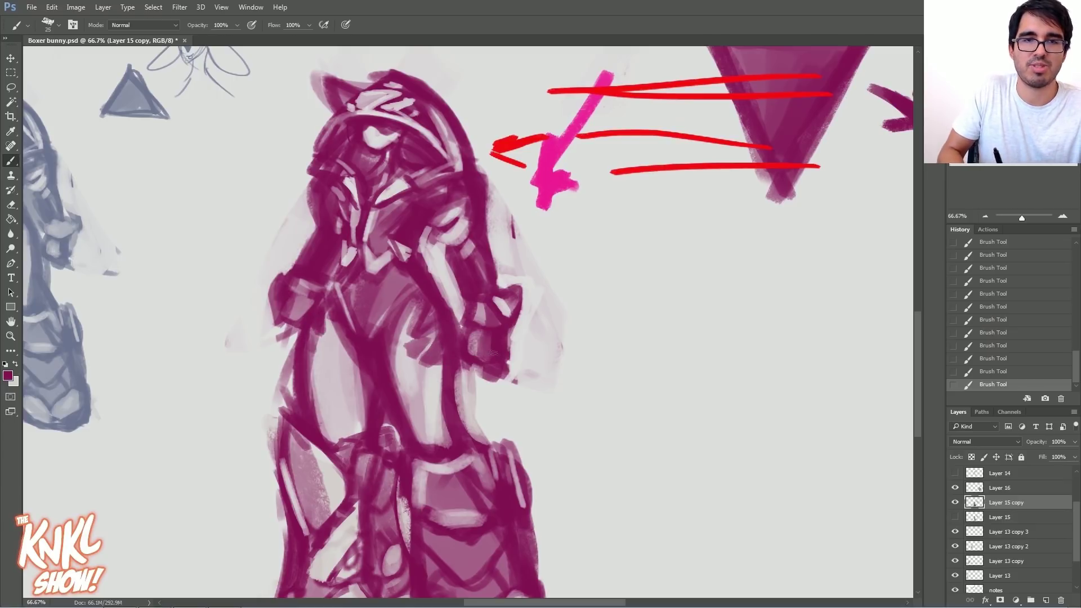
Step: Erase along the outer edges of both thighs to slim their dark outlines
mouse_move(442, 433)
left_mouse_down()
mouse_move(445, 386)
mouse_move(470, 375)
mouse_move(464, 349)
left_mouse_up()
left_click_drag(461, 388, 440, 282)
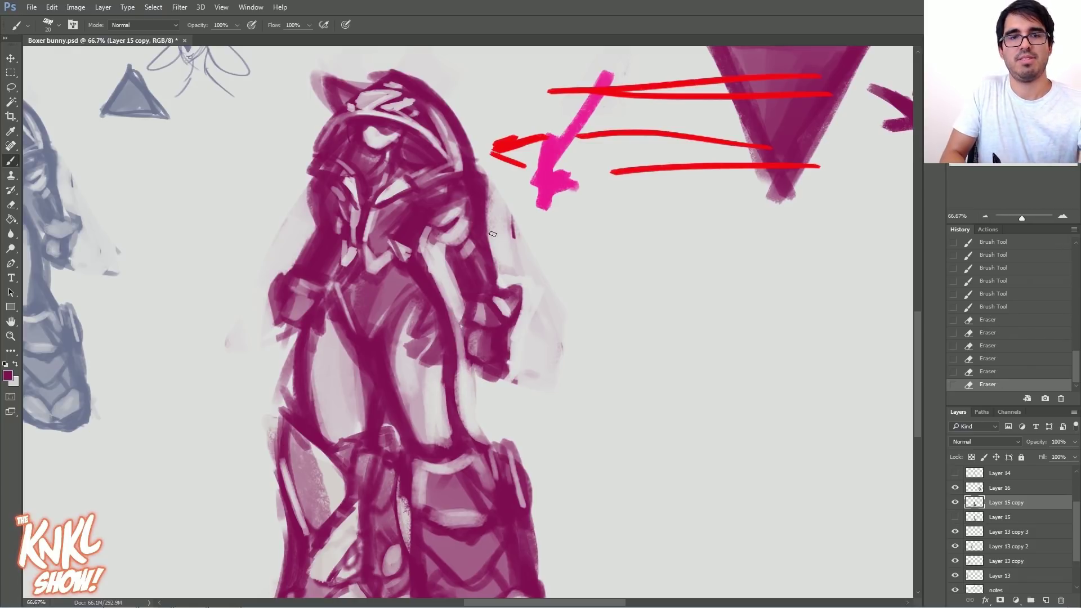
left_click_drag(301, 421, 296, 332)
mouse_move(294, 410)
left_mouse_down()
mouse_move(285, 345)
mouse_move(279, 365)
left_mouse_up()
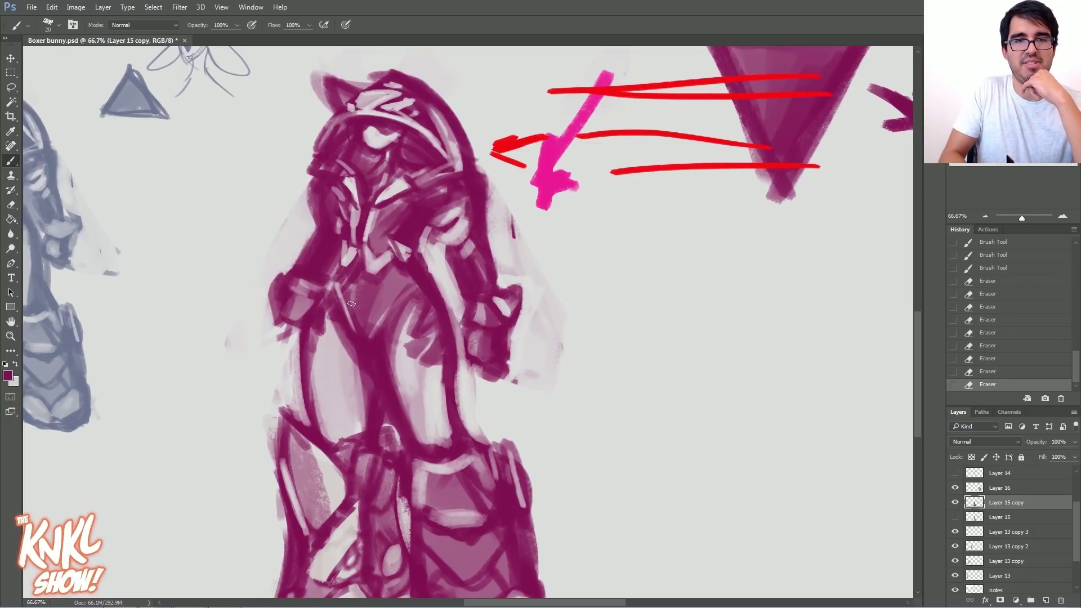
left_click(985, 217)
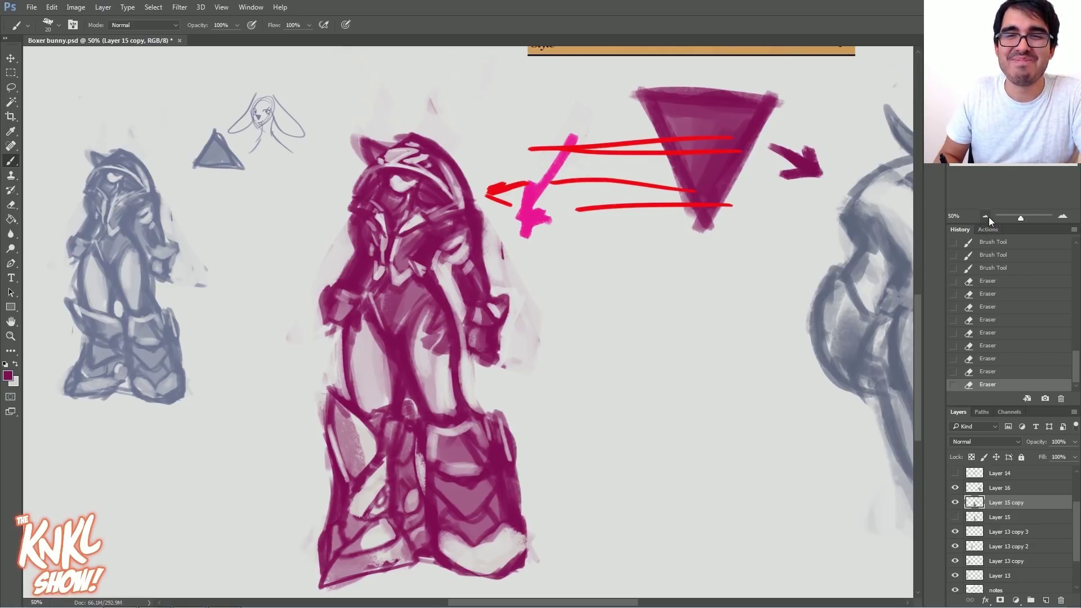
left_click(984, 216)
left_click(985, 217)
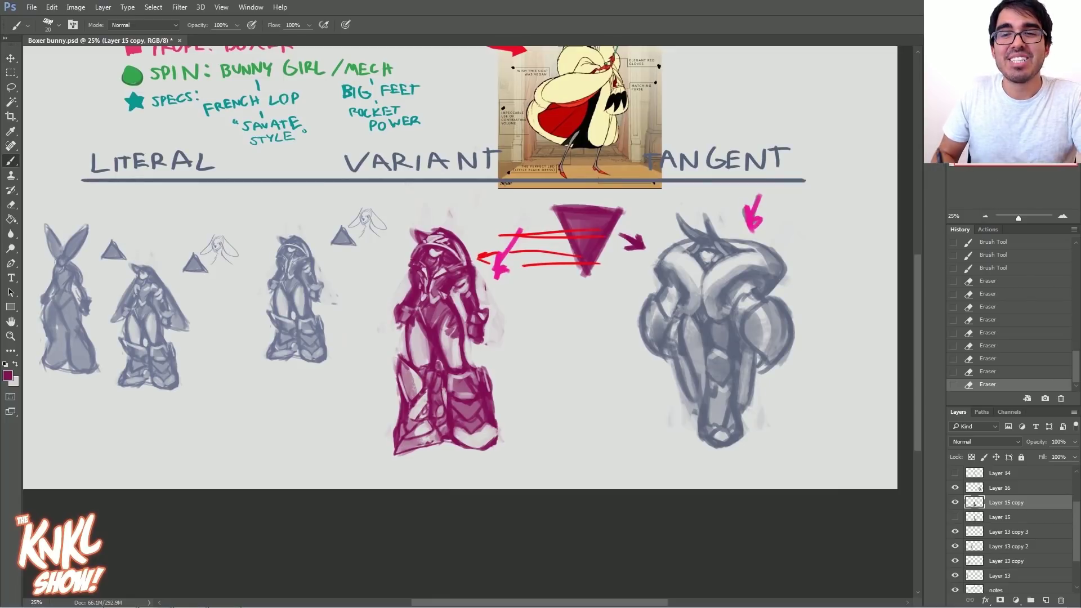
left_click(1062, 217)
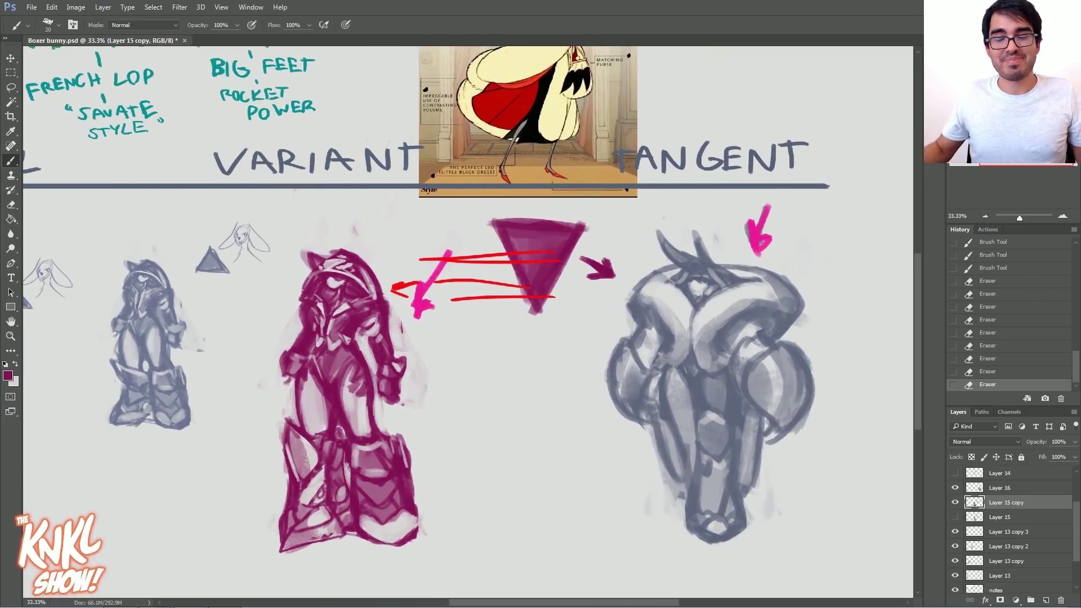